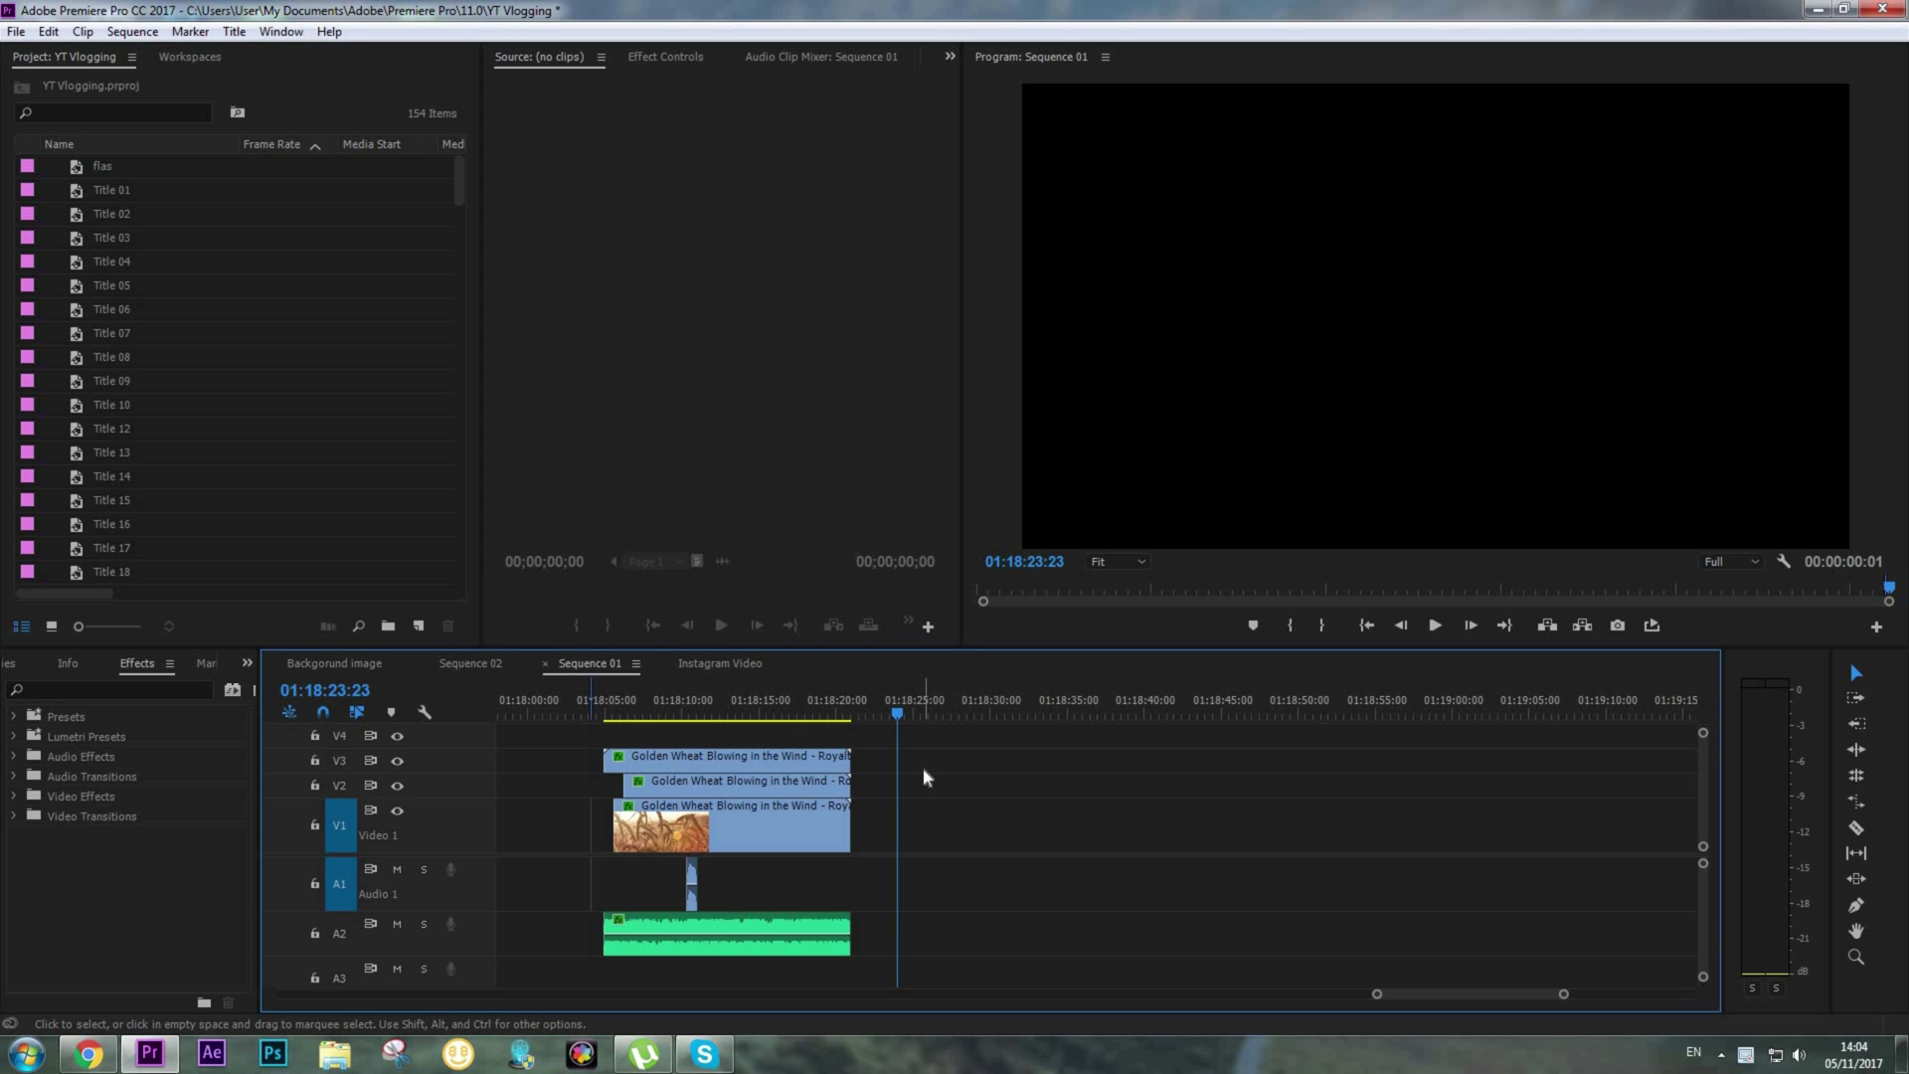
# Mute audio track A2 and play the finished three-panel wheat example from near its start
pyautogui.press('=')
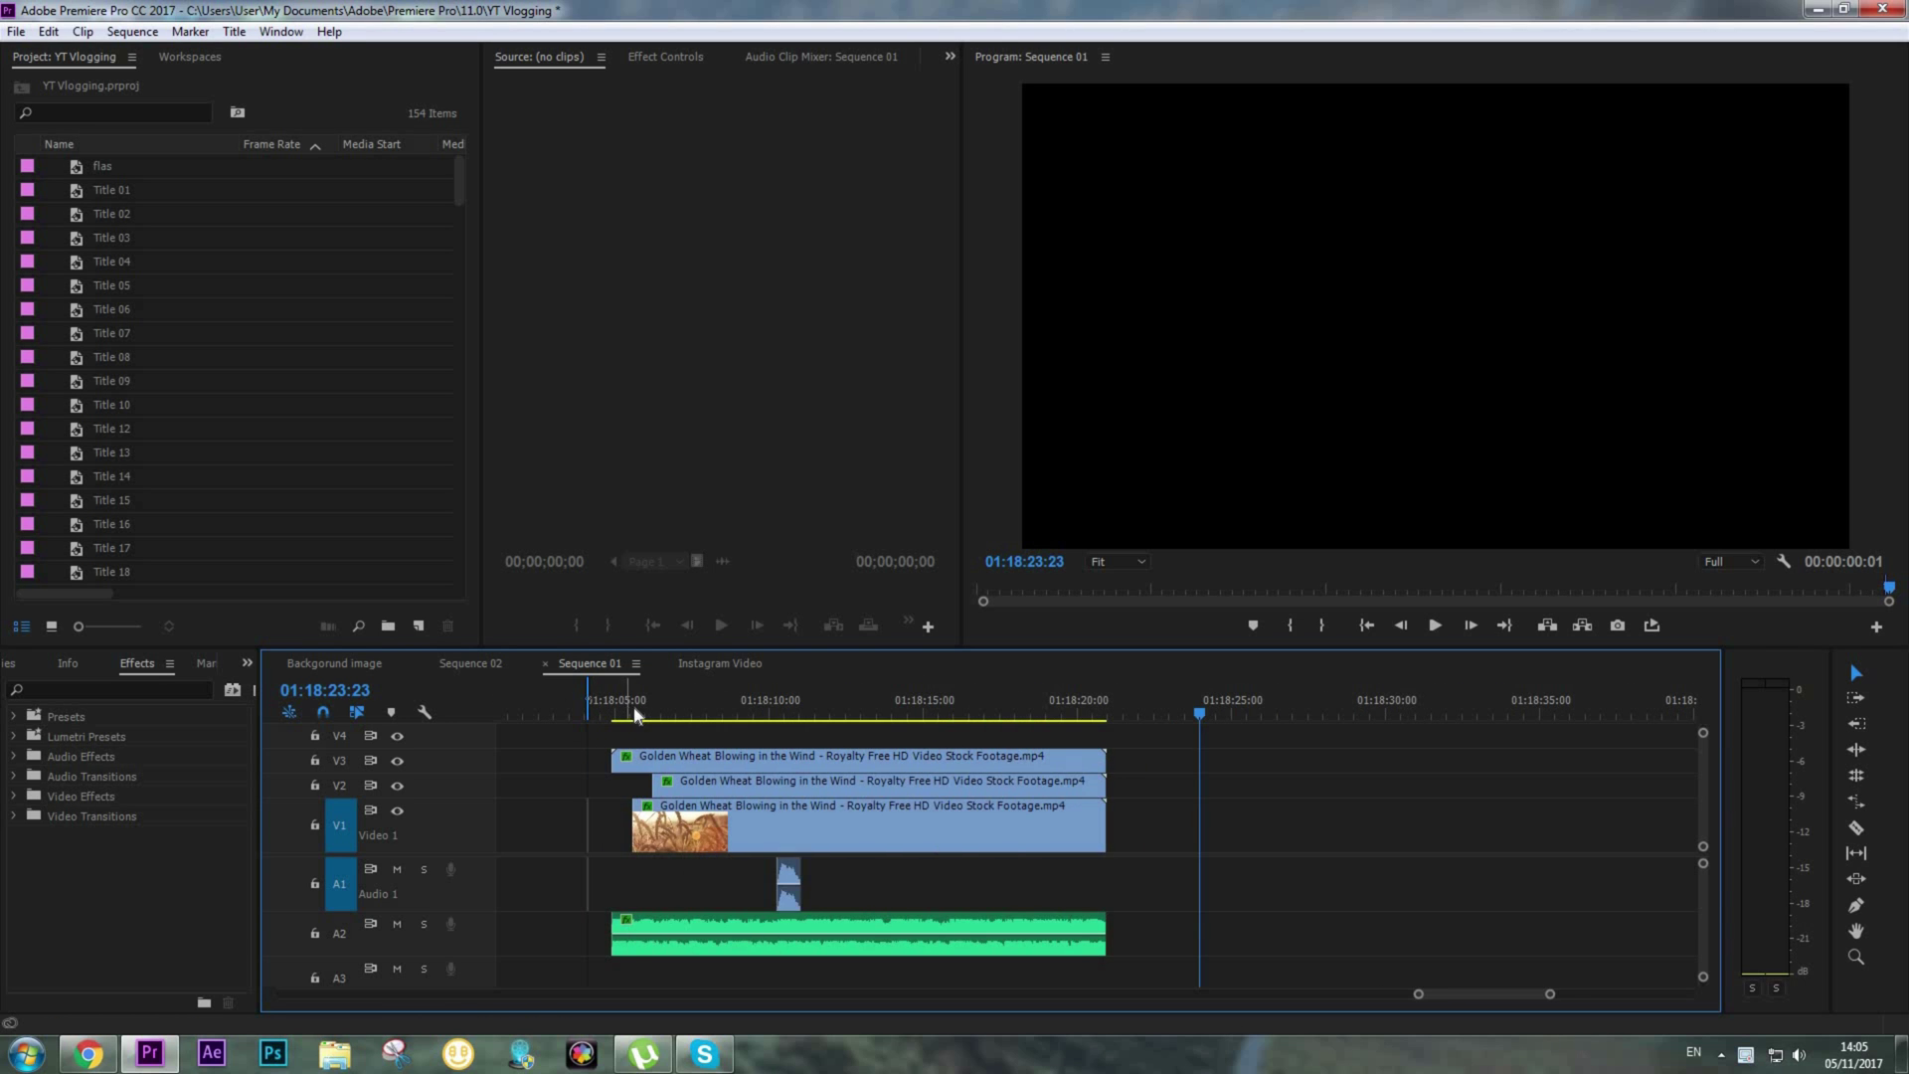
pyautogui.moveTo(634, 712); pyautogui.dragTo(618, 708)
pyautogui.press('=')
pyautogui.press('=')
pyautogui.scroll(-3, 918, 740)
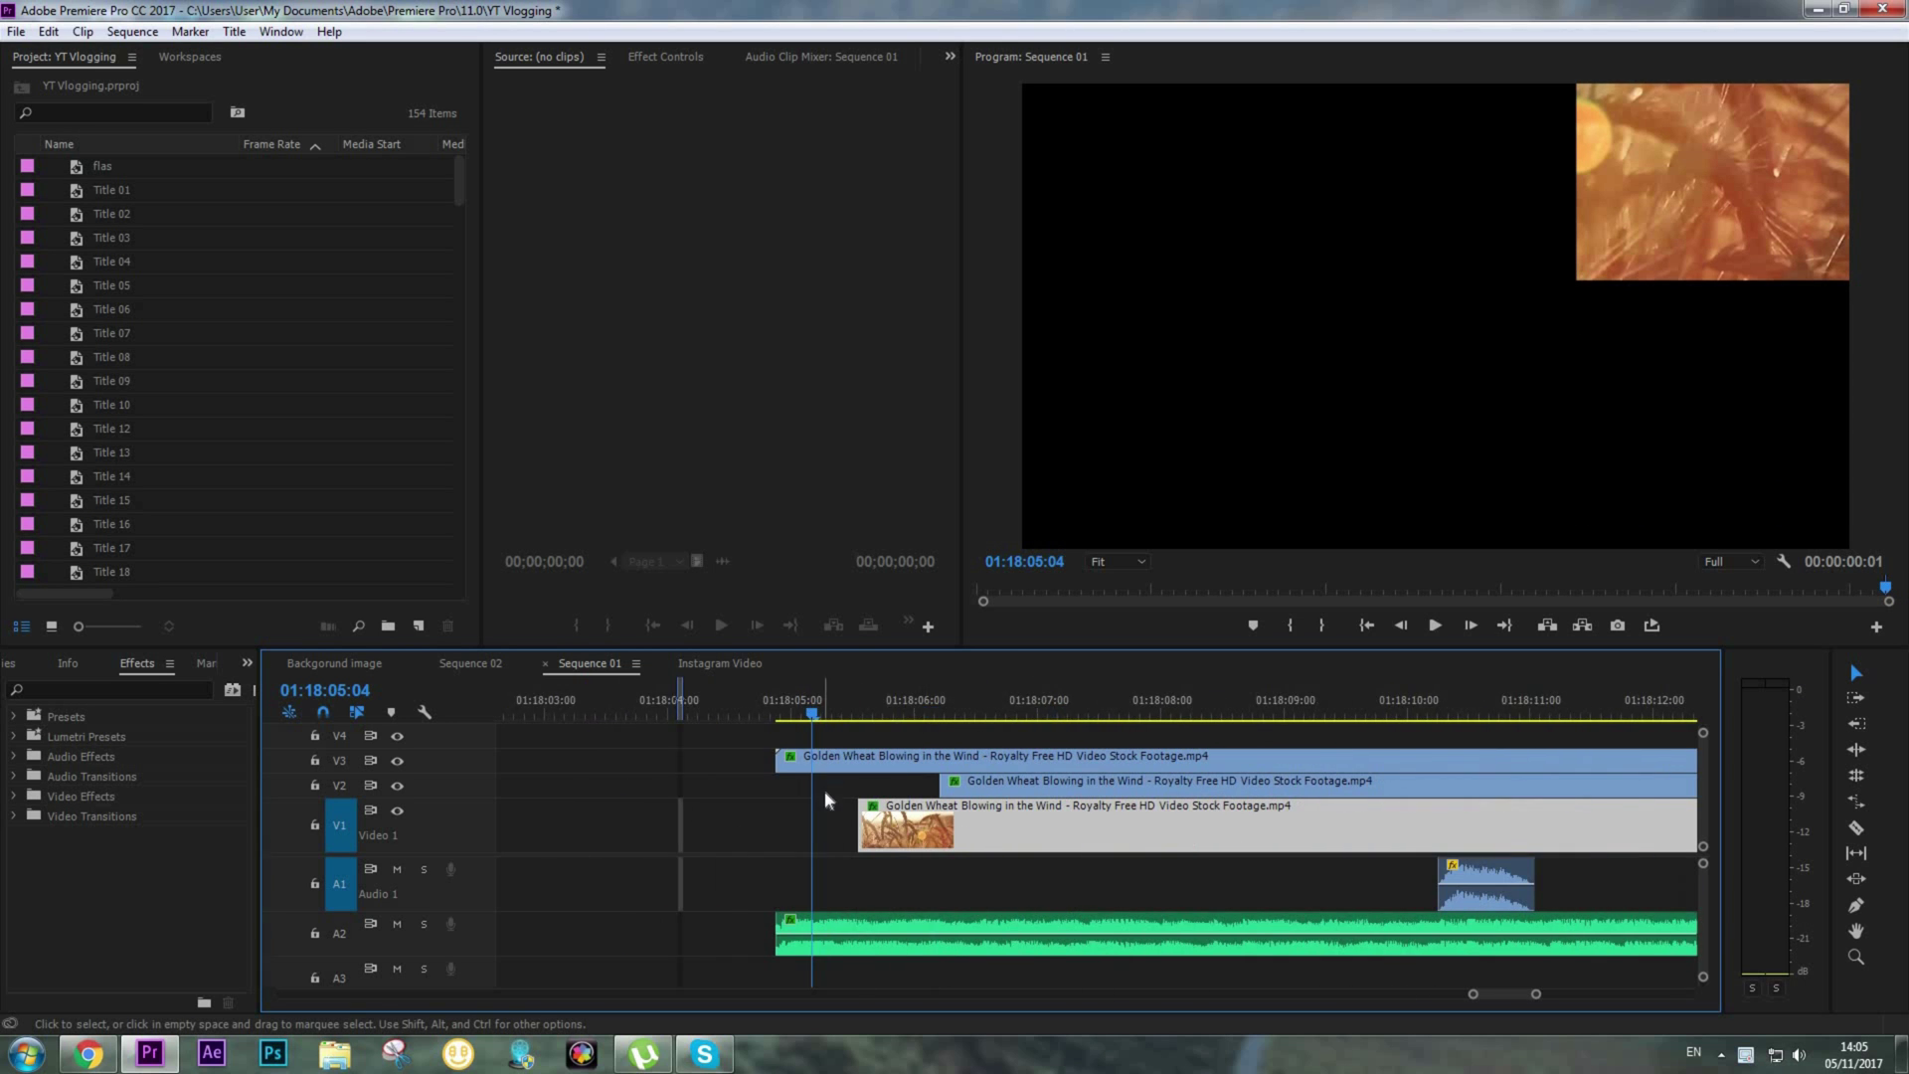
pyautogui.click(396, 925)
pyautogui.press('space')
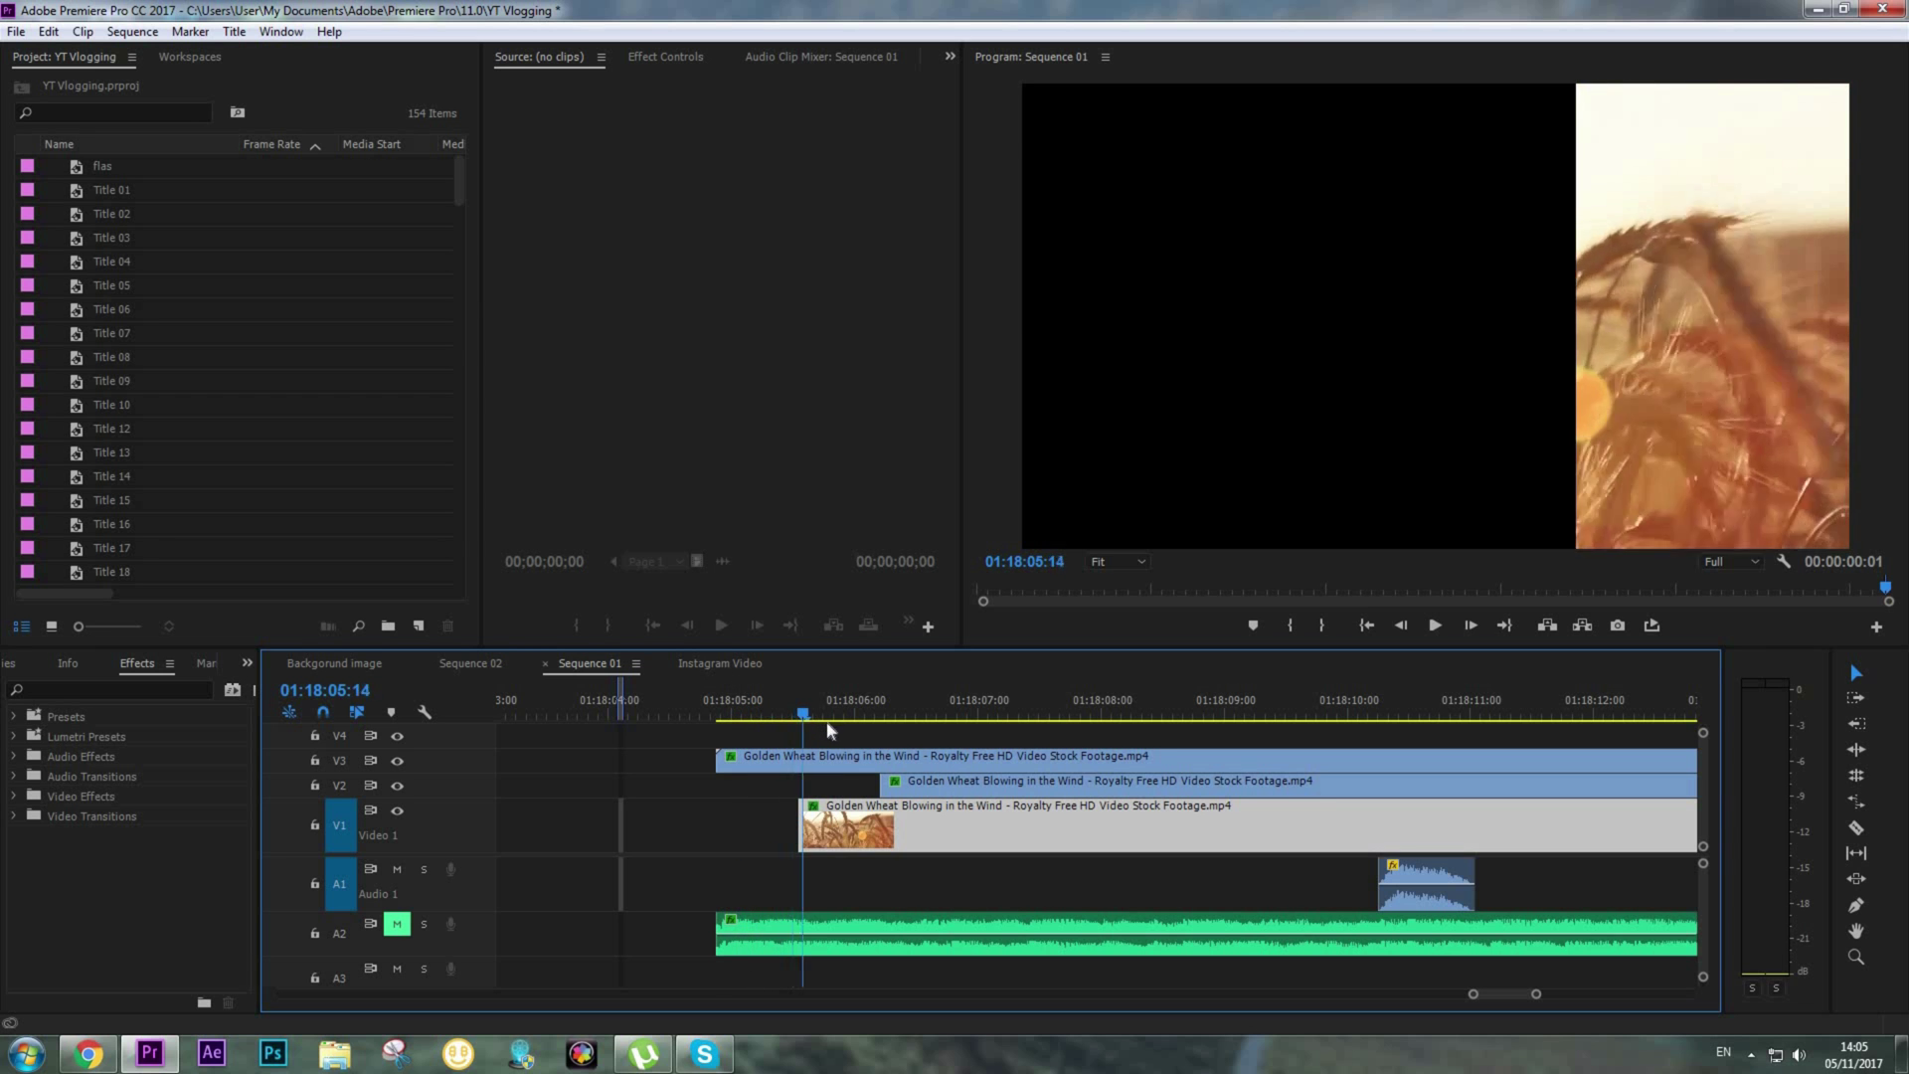
# Scrub through the finished three-panel example to review its panels, and unmute track A2
pyautogui.moveTo(860, 723)
pyautogui.mouseDown()
pyautogui.moveTo(1251, 730)
pyautogui.moveTo(848, 730)
pyautogui.mouseUp()
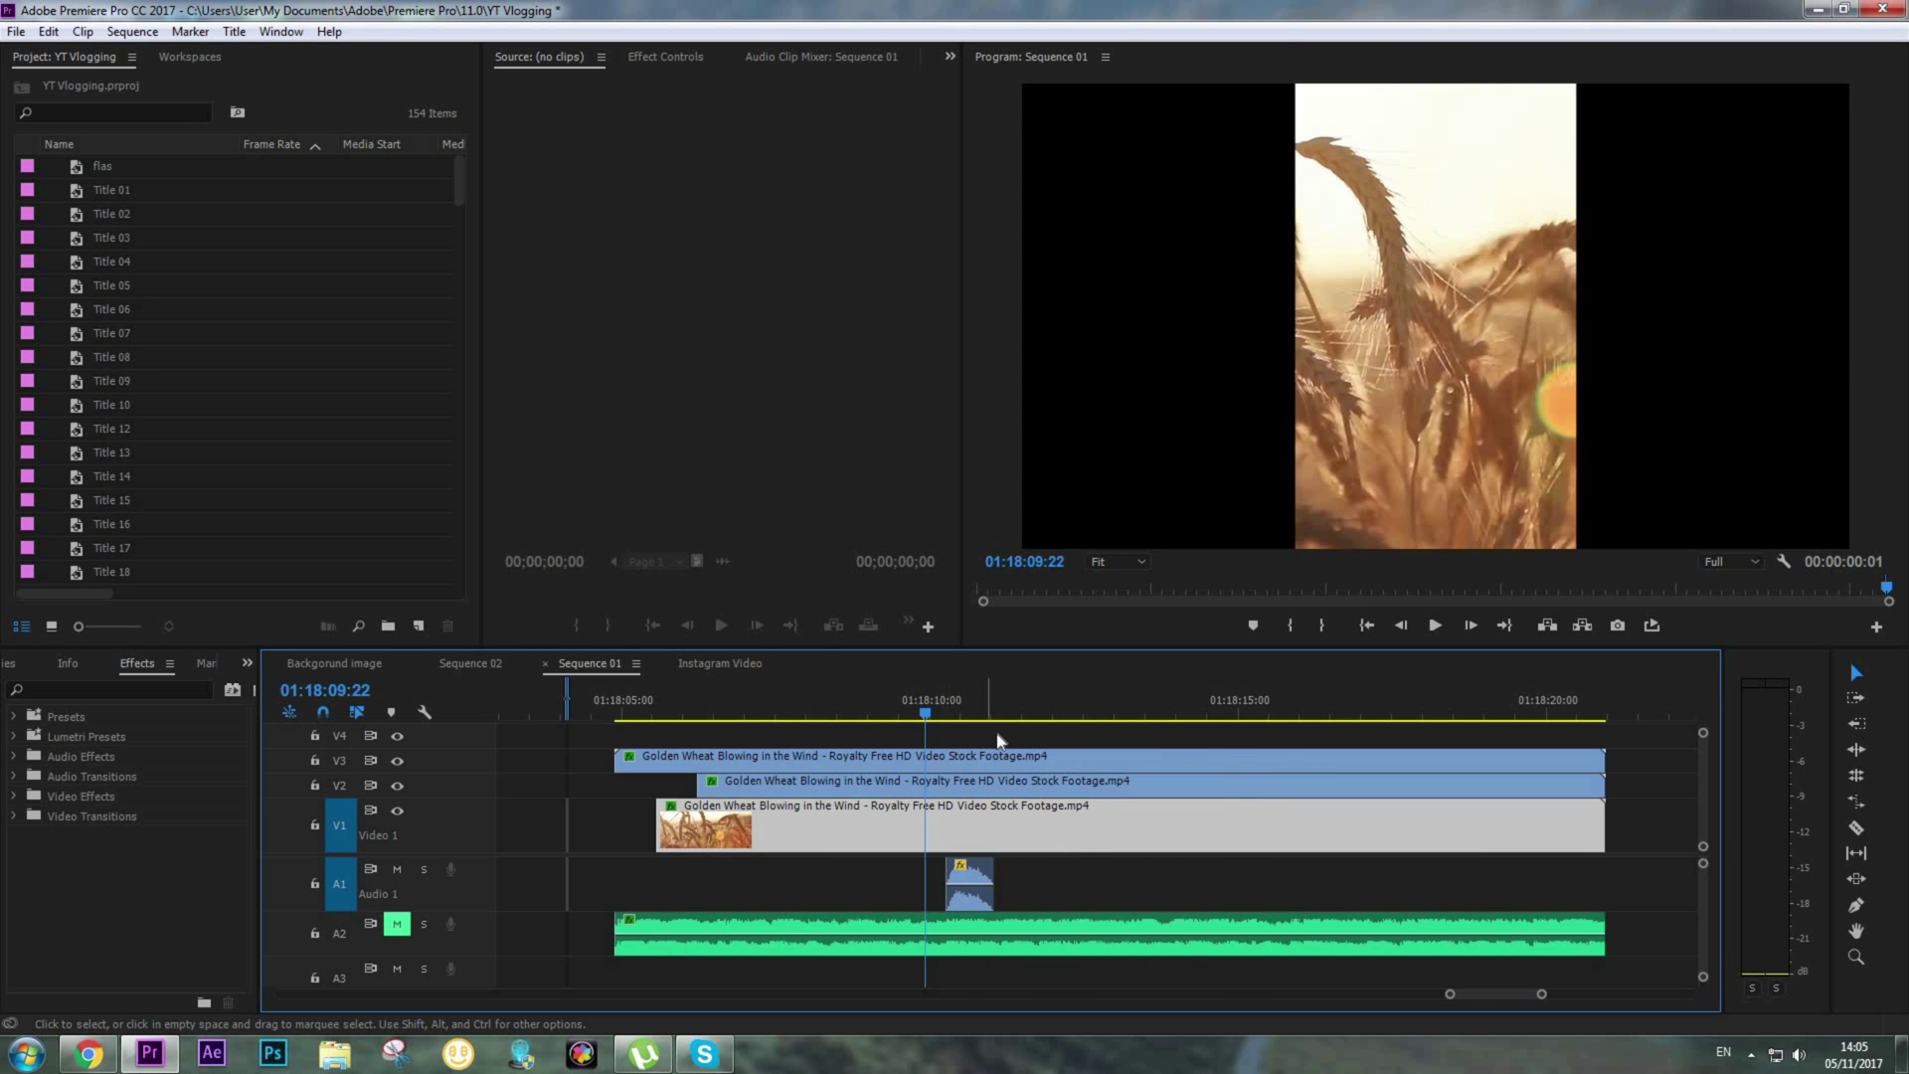
pyautogui.moveTo(945, 711); pyautogui.dragTo(765, 745)
pyautogui.moveTo(657, 708); pyautogui.dragTo(1062, 725)
pyautogui.scroll(-4, 1233, 759)
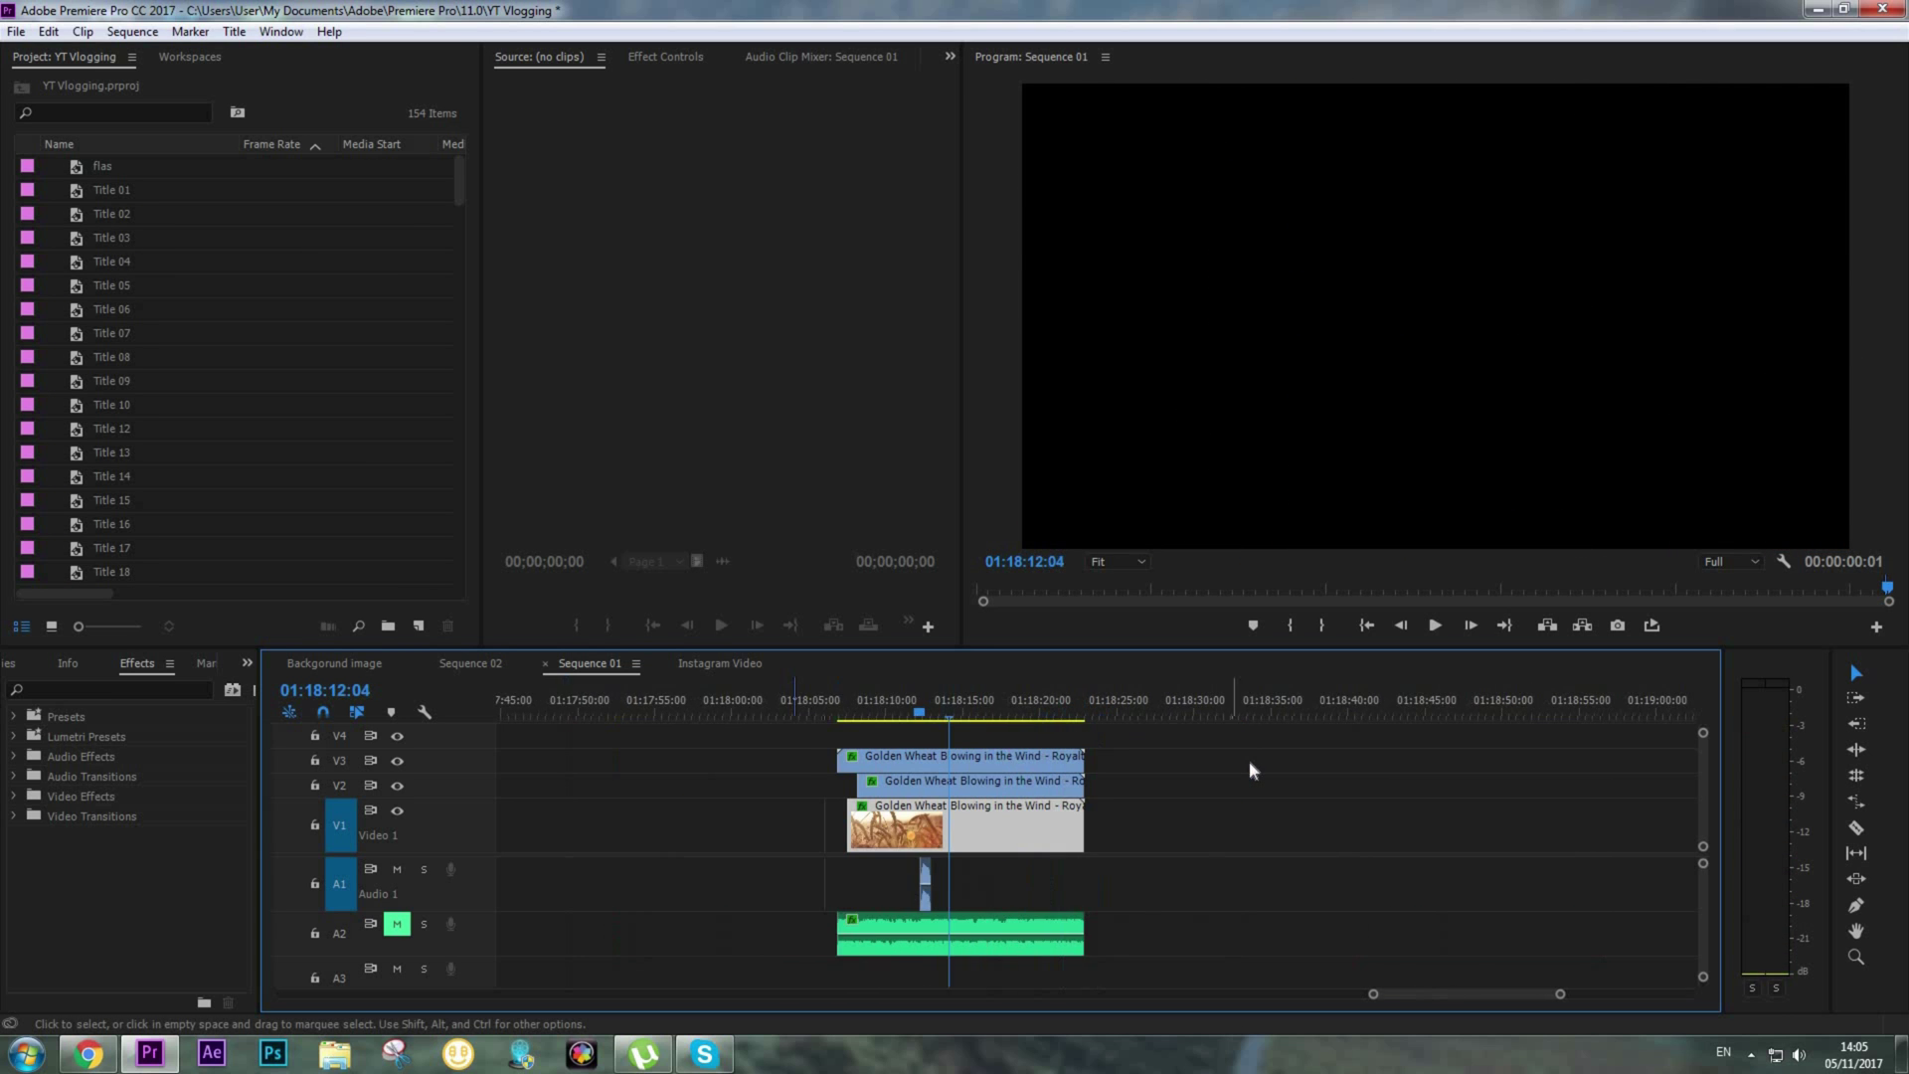
pyautogui.click(397, 924)
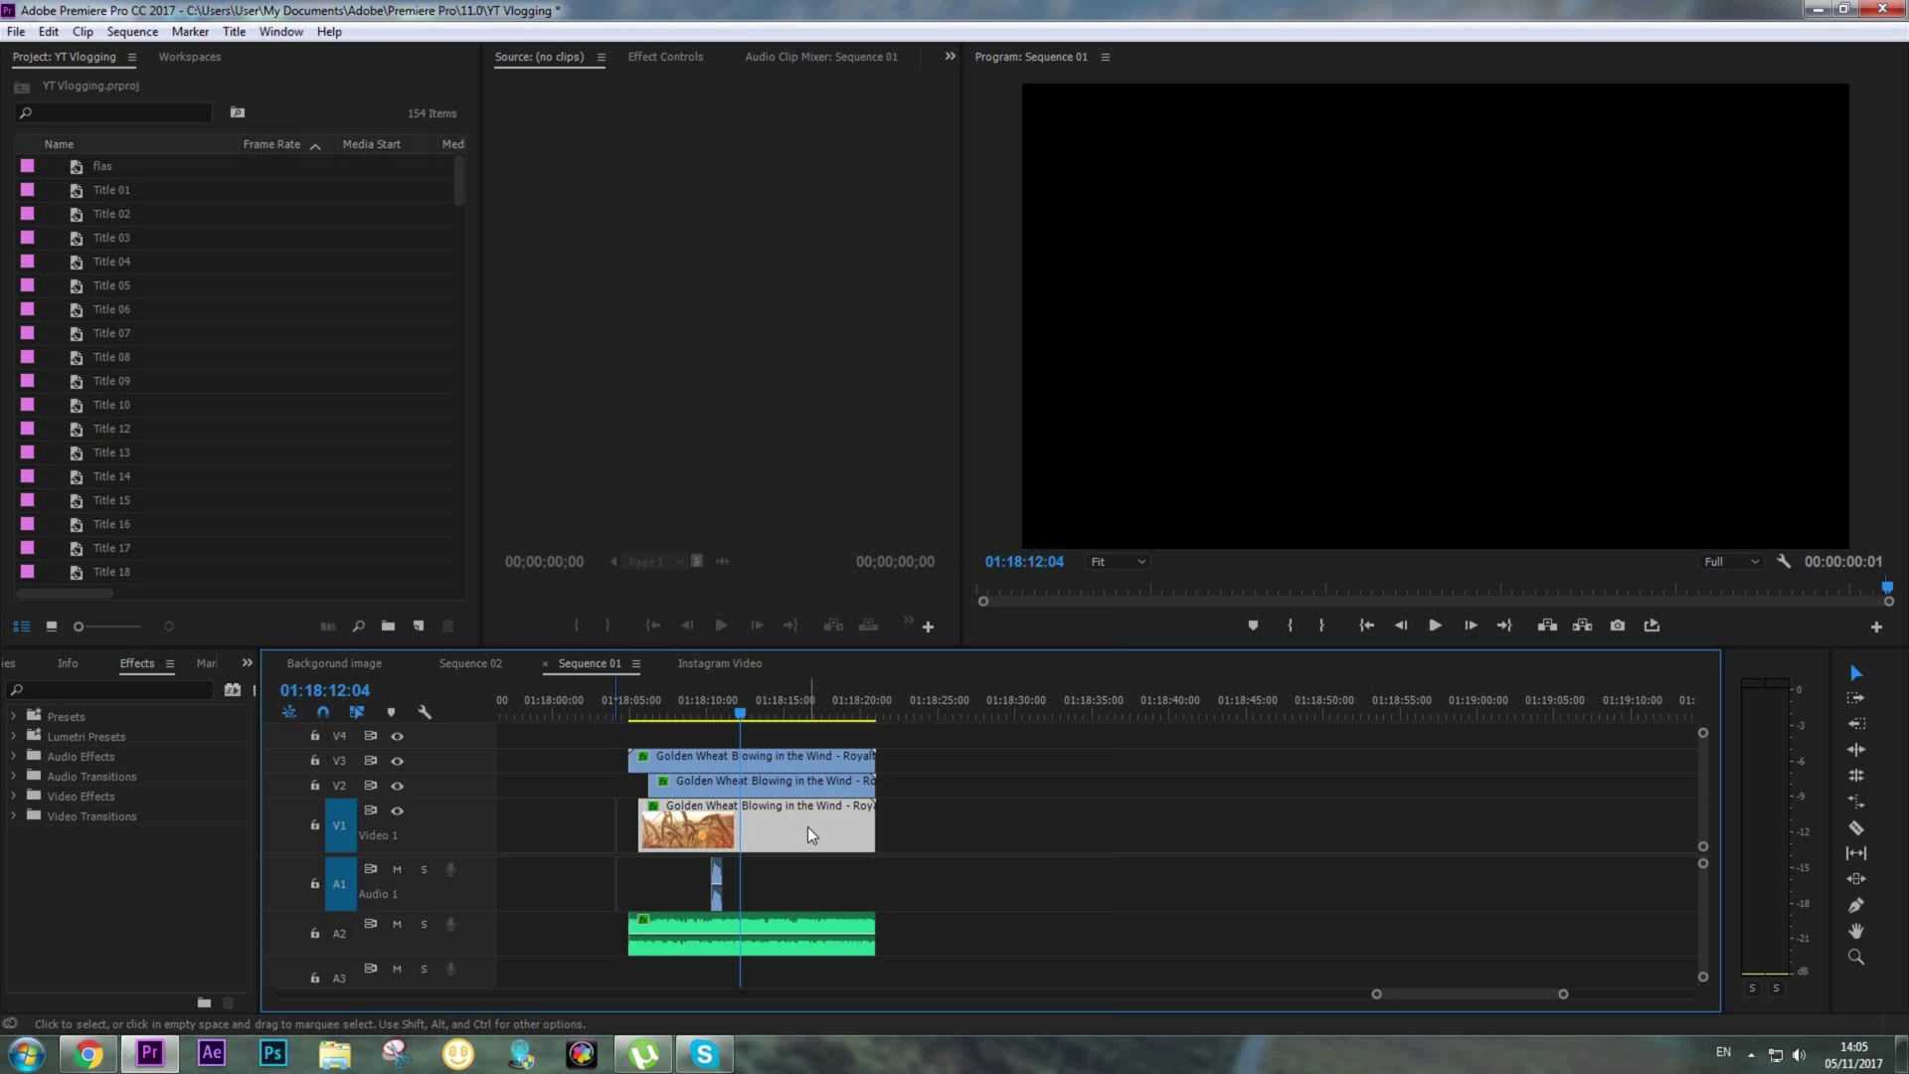
# Reveal the V1 wheat clip's source in the project and place that footage on V1 after the example, at about 01:18:40
pyautogui.rightClick(808, 833)
pyautogui.click(865, 946)
pyautogui.doubleClick(80, 576)
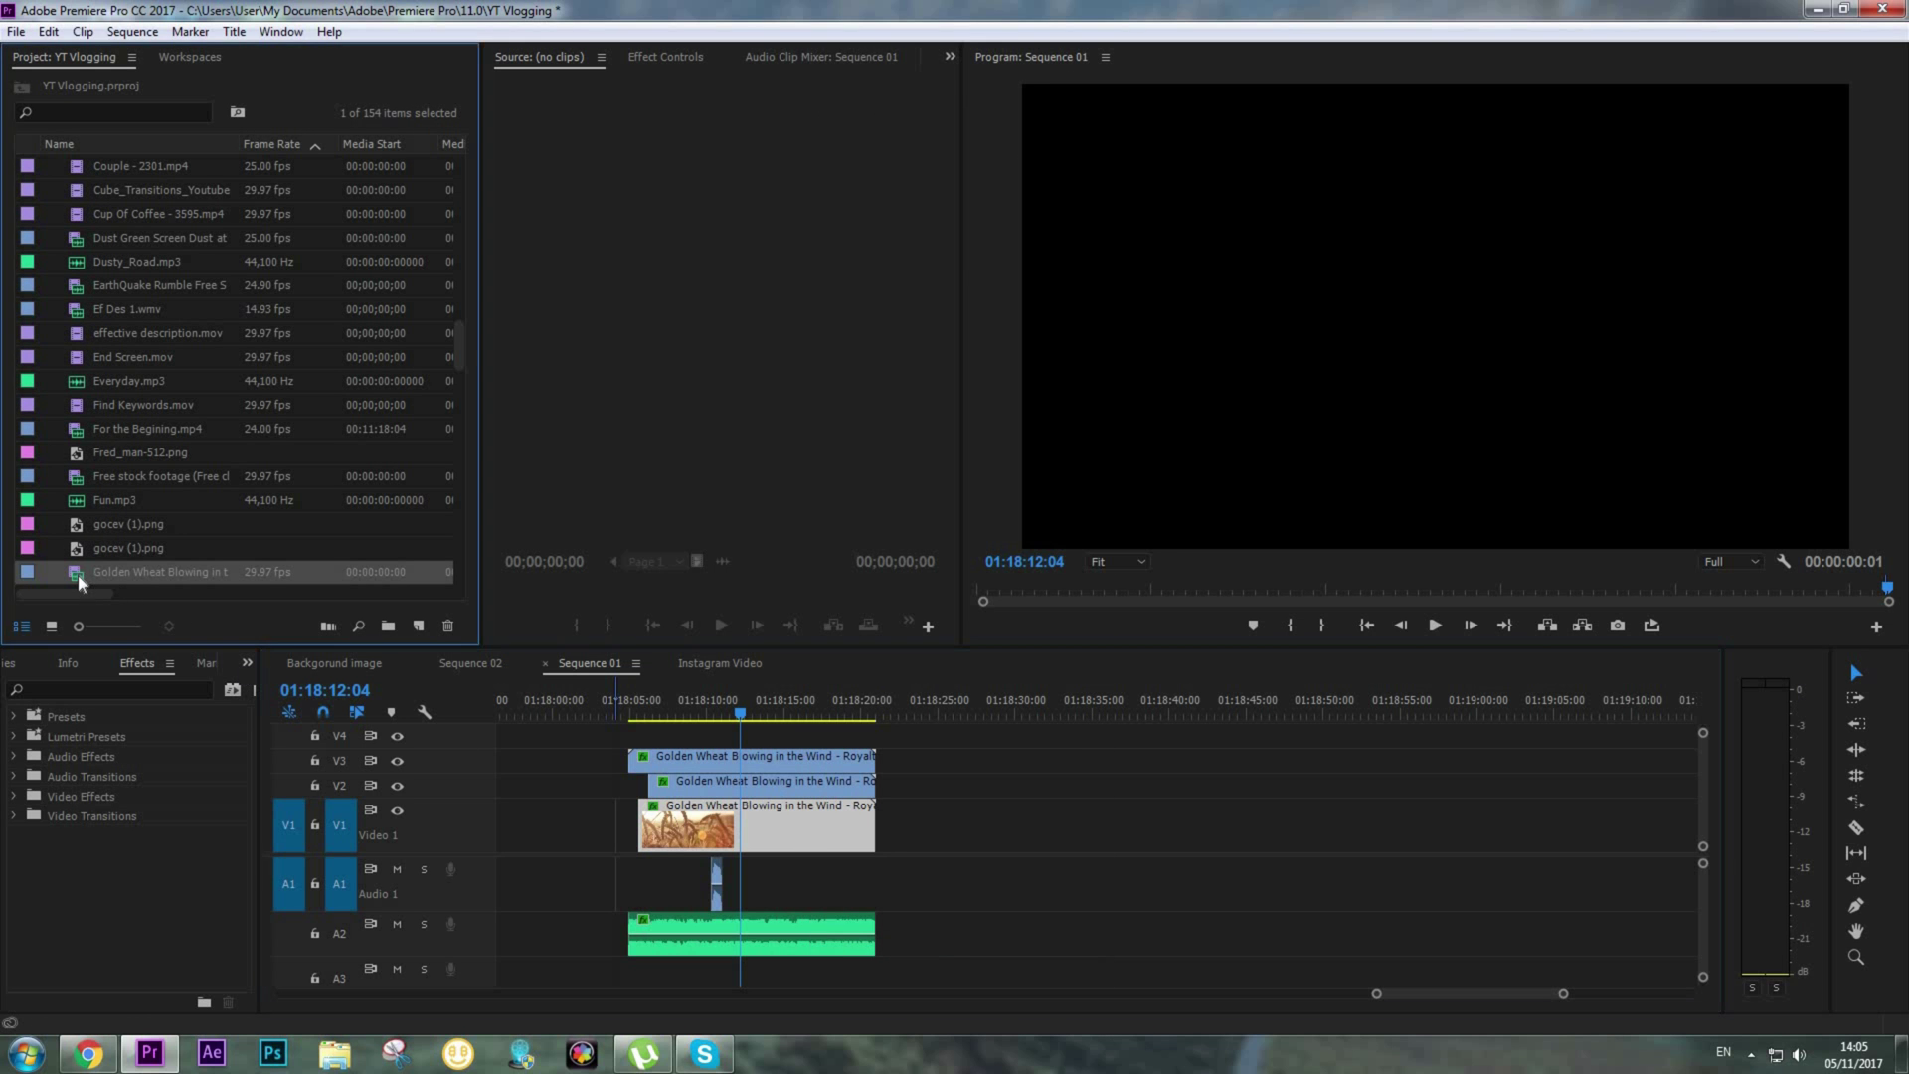
pyautogui.moveTo(696, 561); pyautogui.dragTo(1167, 823)
pyautogui.click(1280, 712)
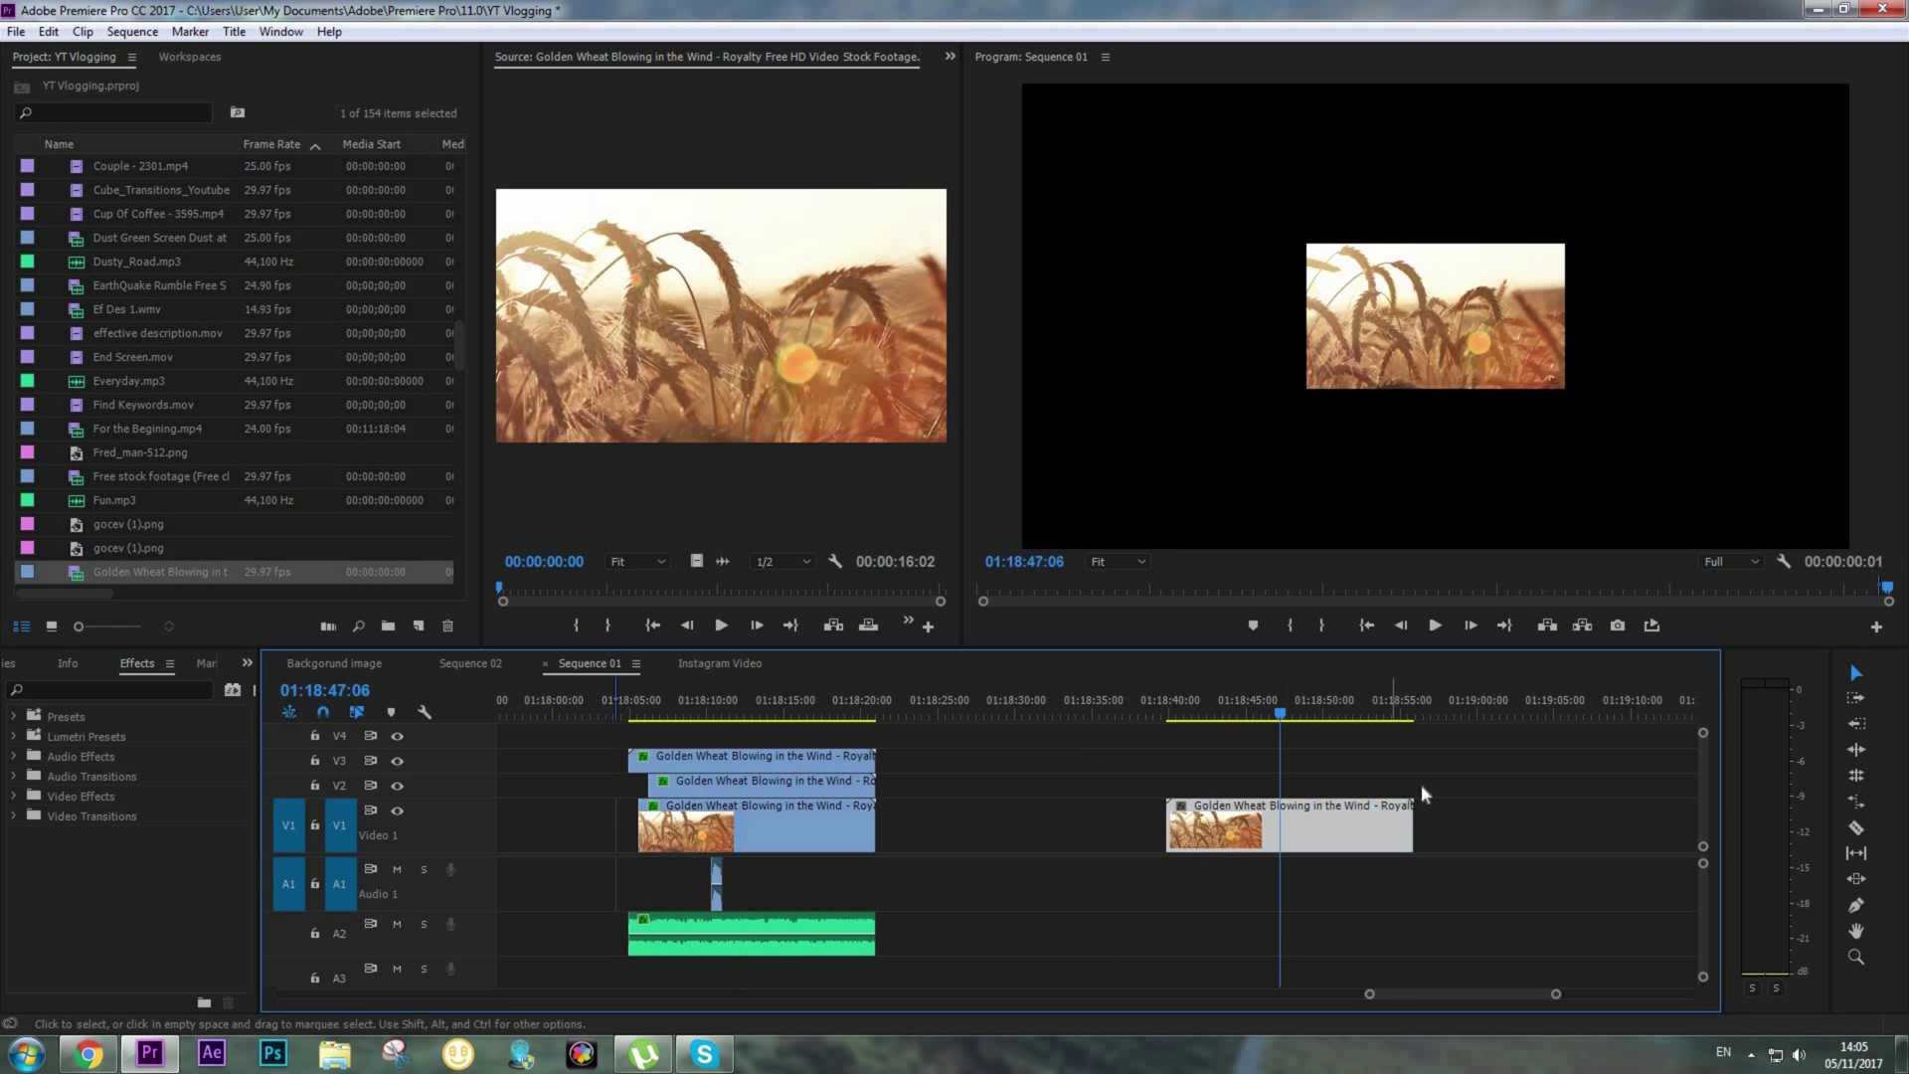
# Scale the newly placed wheat clip to fill the sequence frame
pyautogui.click(1421, 784)
pyautogui.press('=')
pyautogui.press('=')
pyautogui.rightClick(1243, 807)
pyautogui.click(1319, 801)
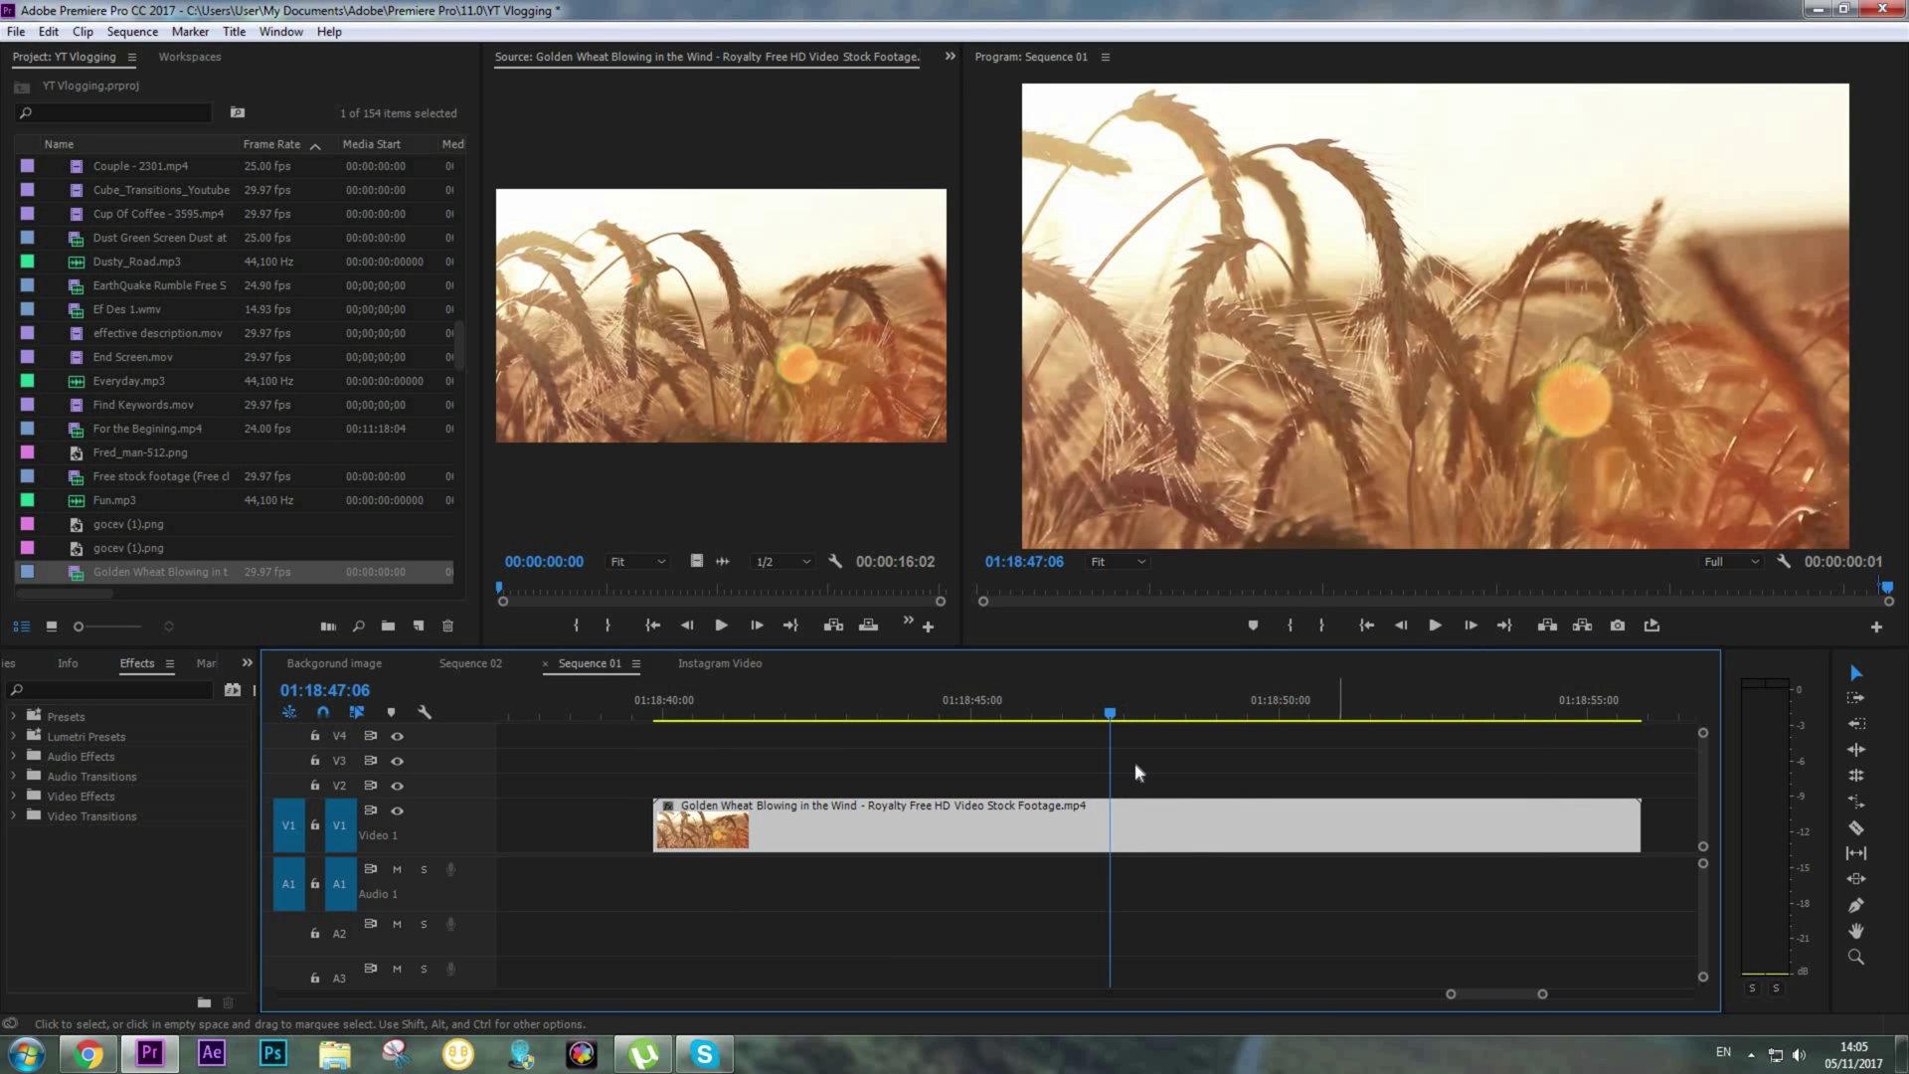
# Duplicate the new wheat clip onto tracks V2 and V3, directly above the V1 original
pyautogui.click(563, 704)
pyautogui.click(839, 703)
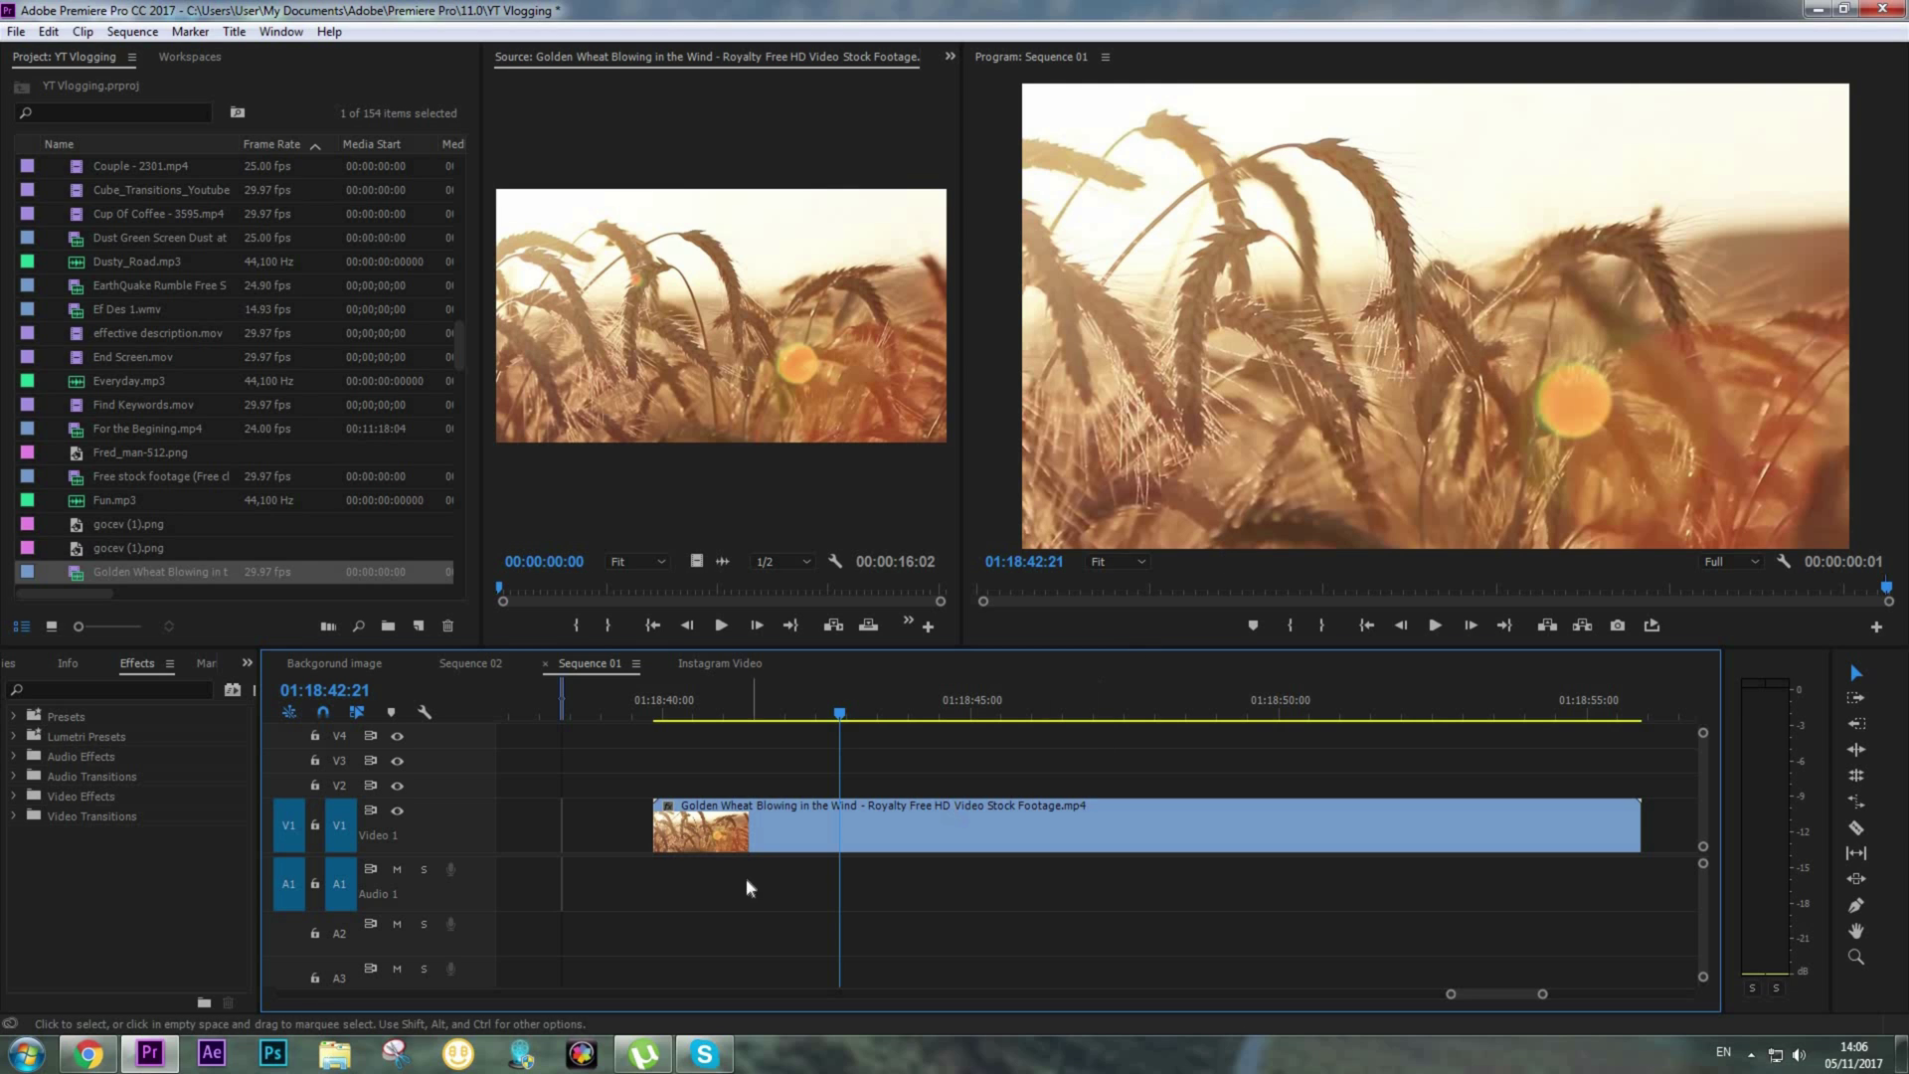
pyautogui.click(791, 807)
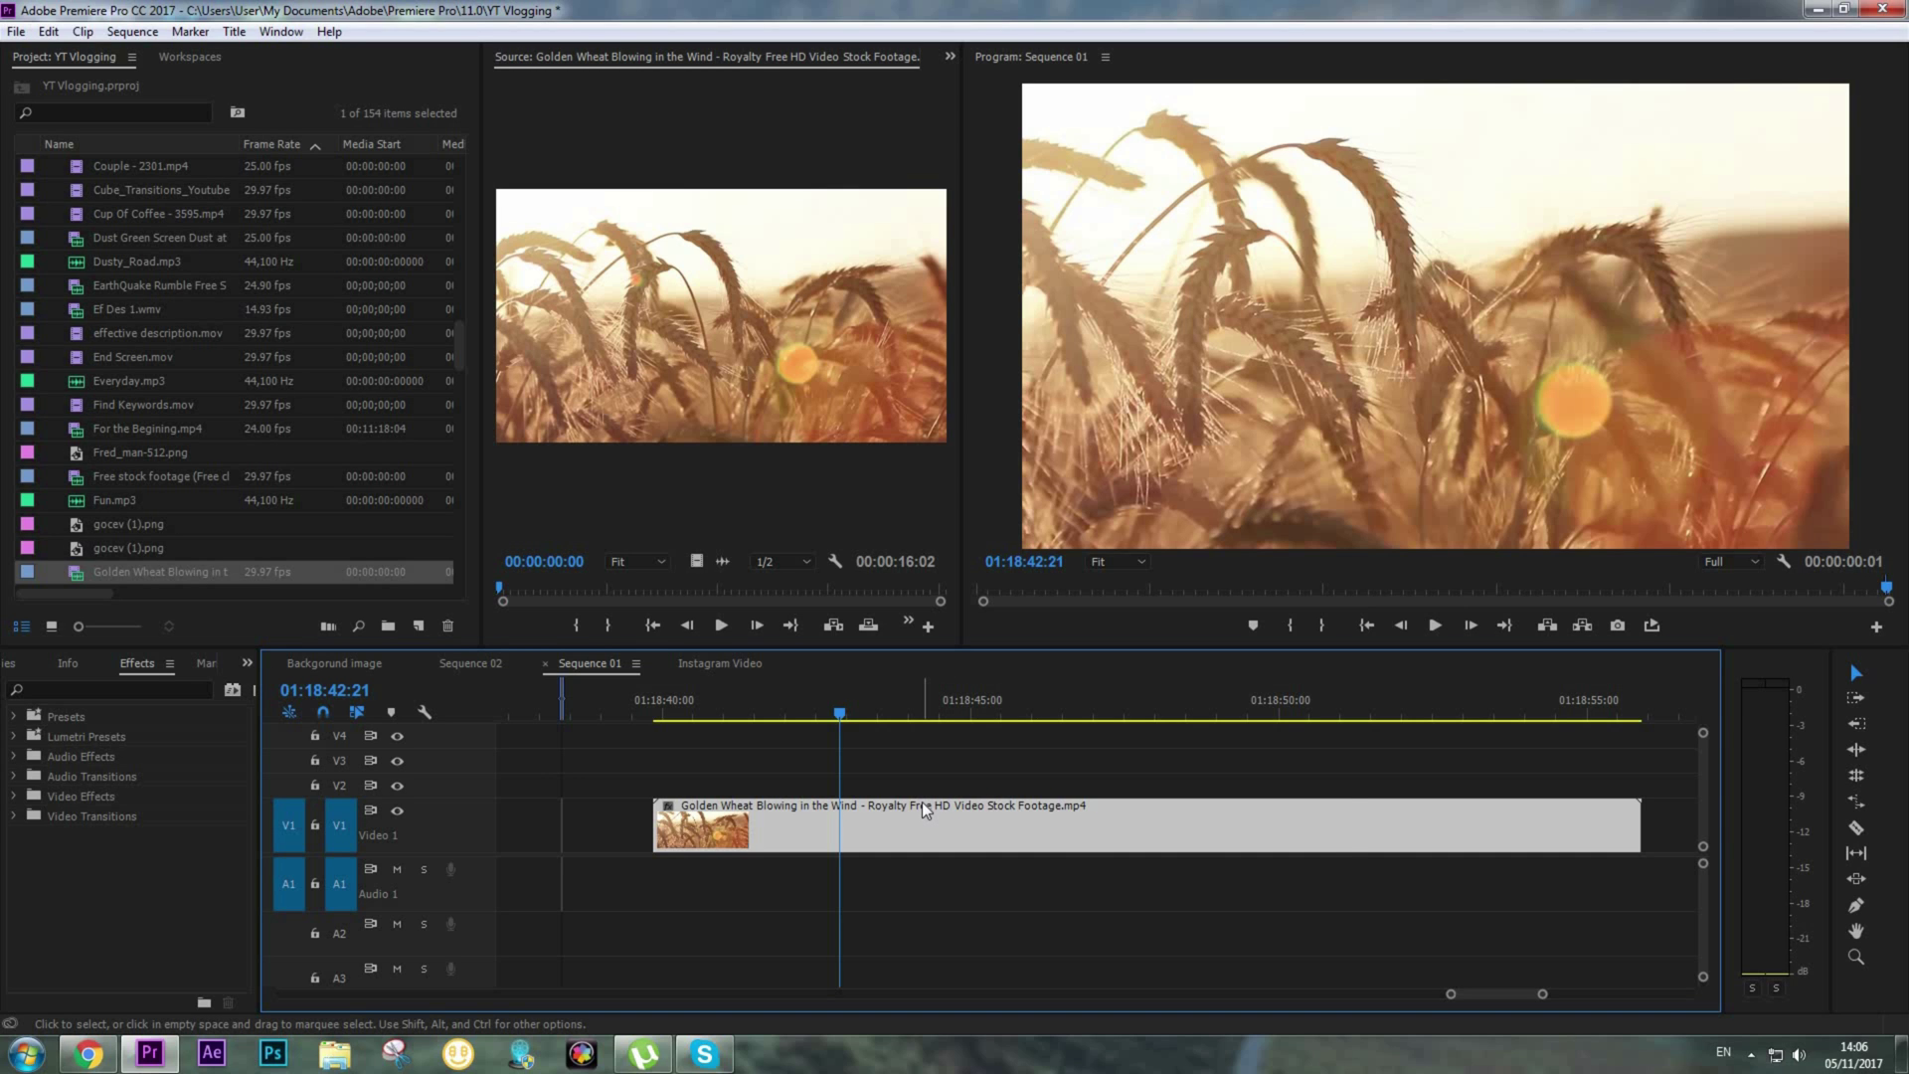
pyautogui.moveTo(921, 801); pyautogui.dragTo(933, 785)
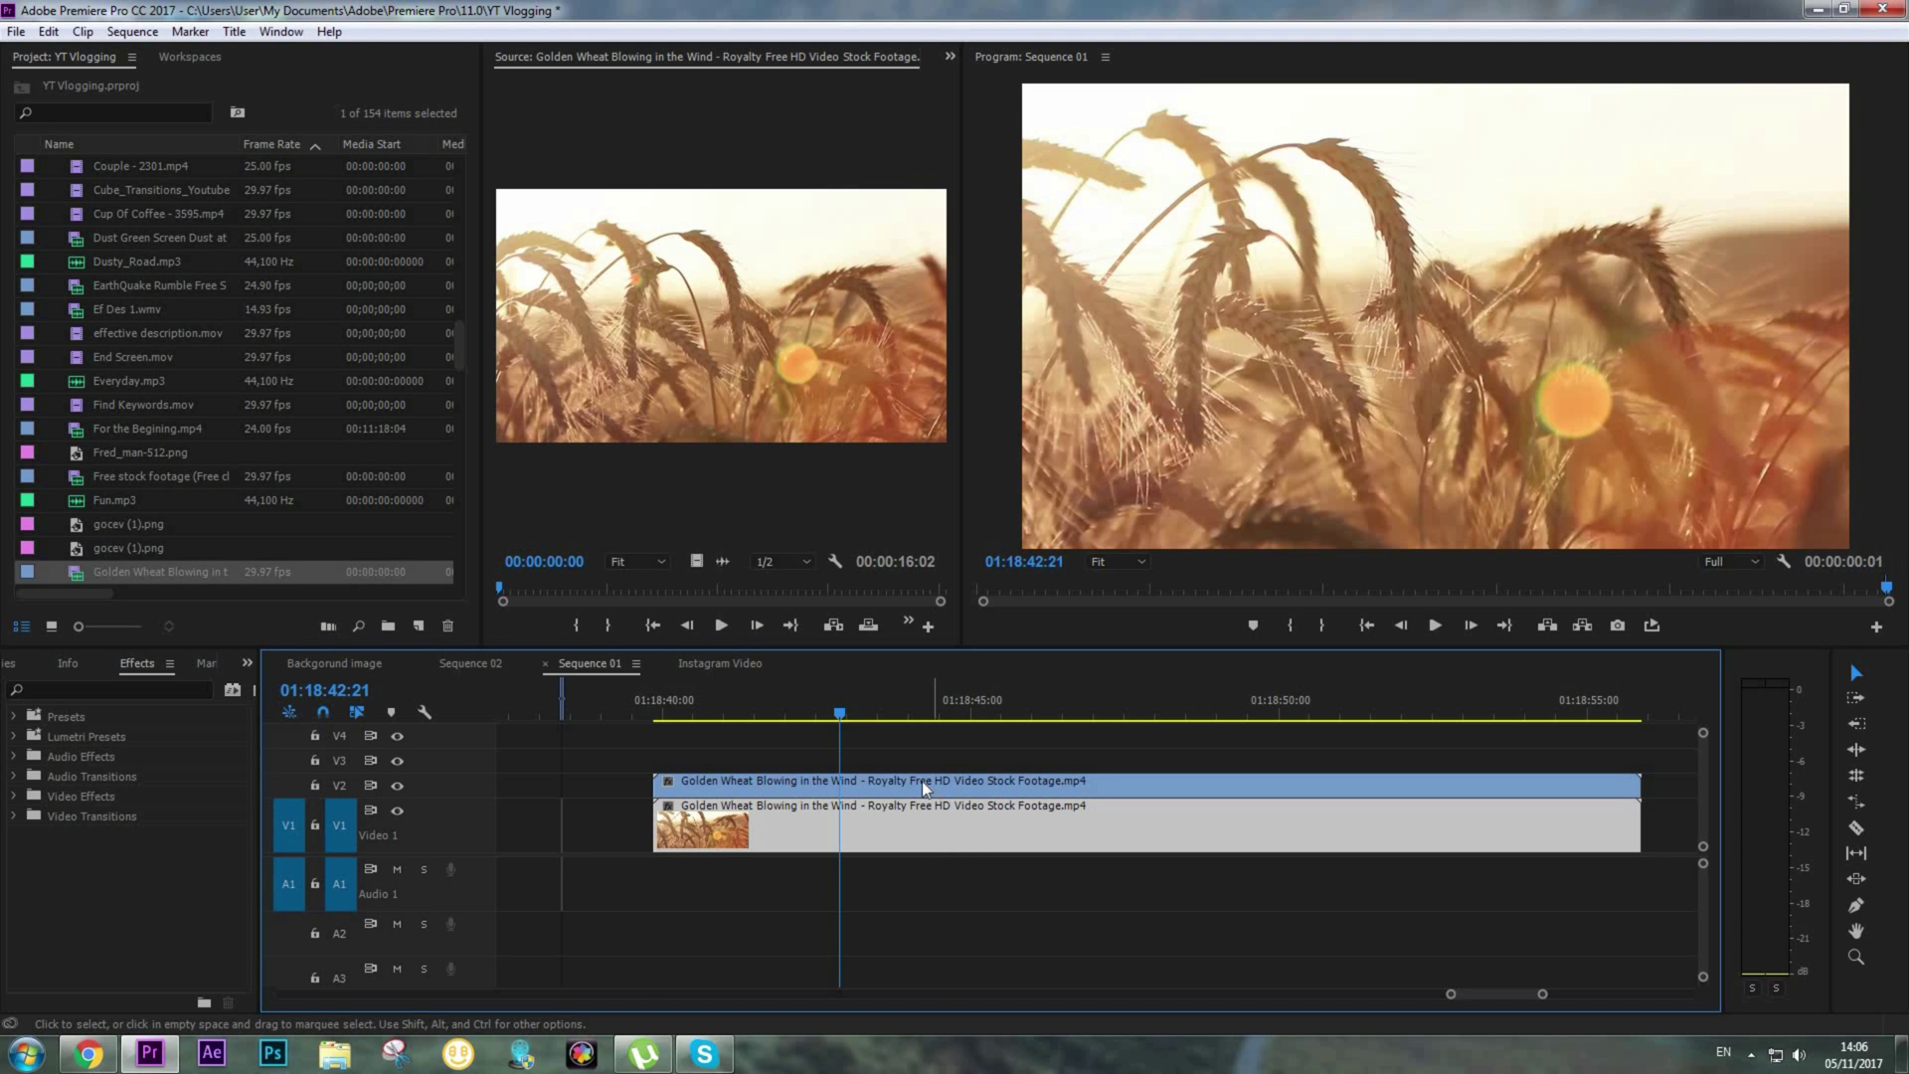
pyautogui.click(925, 781)
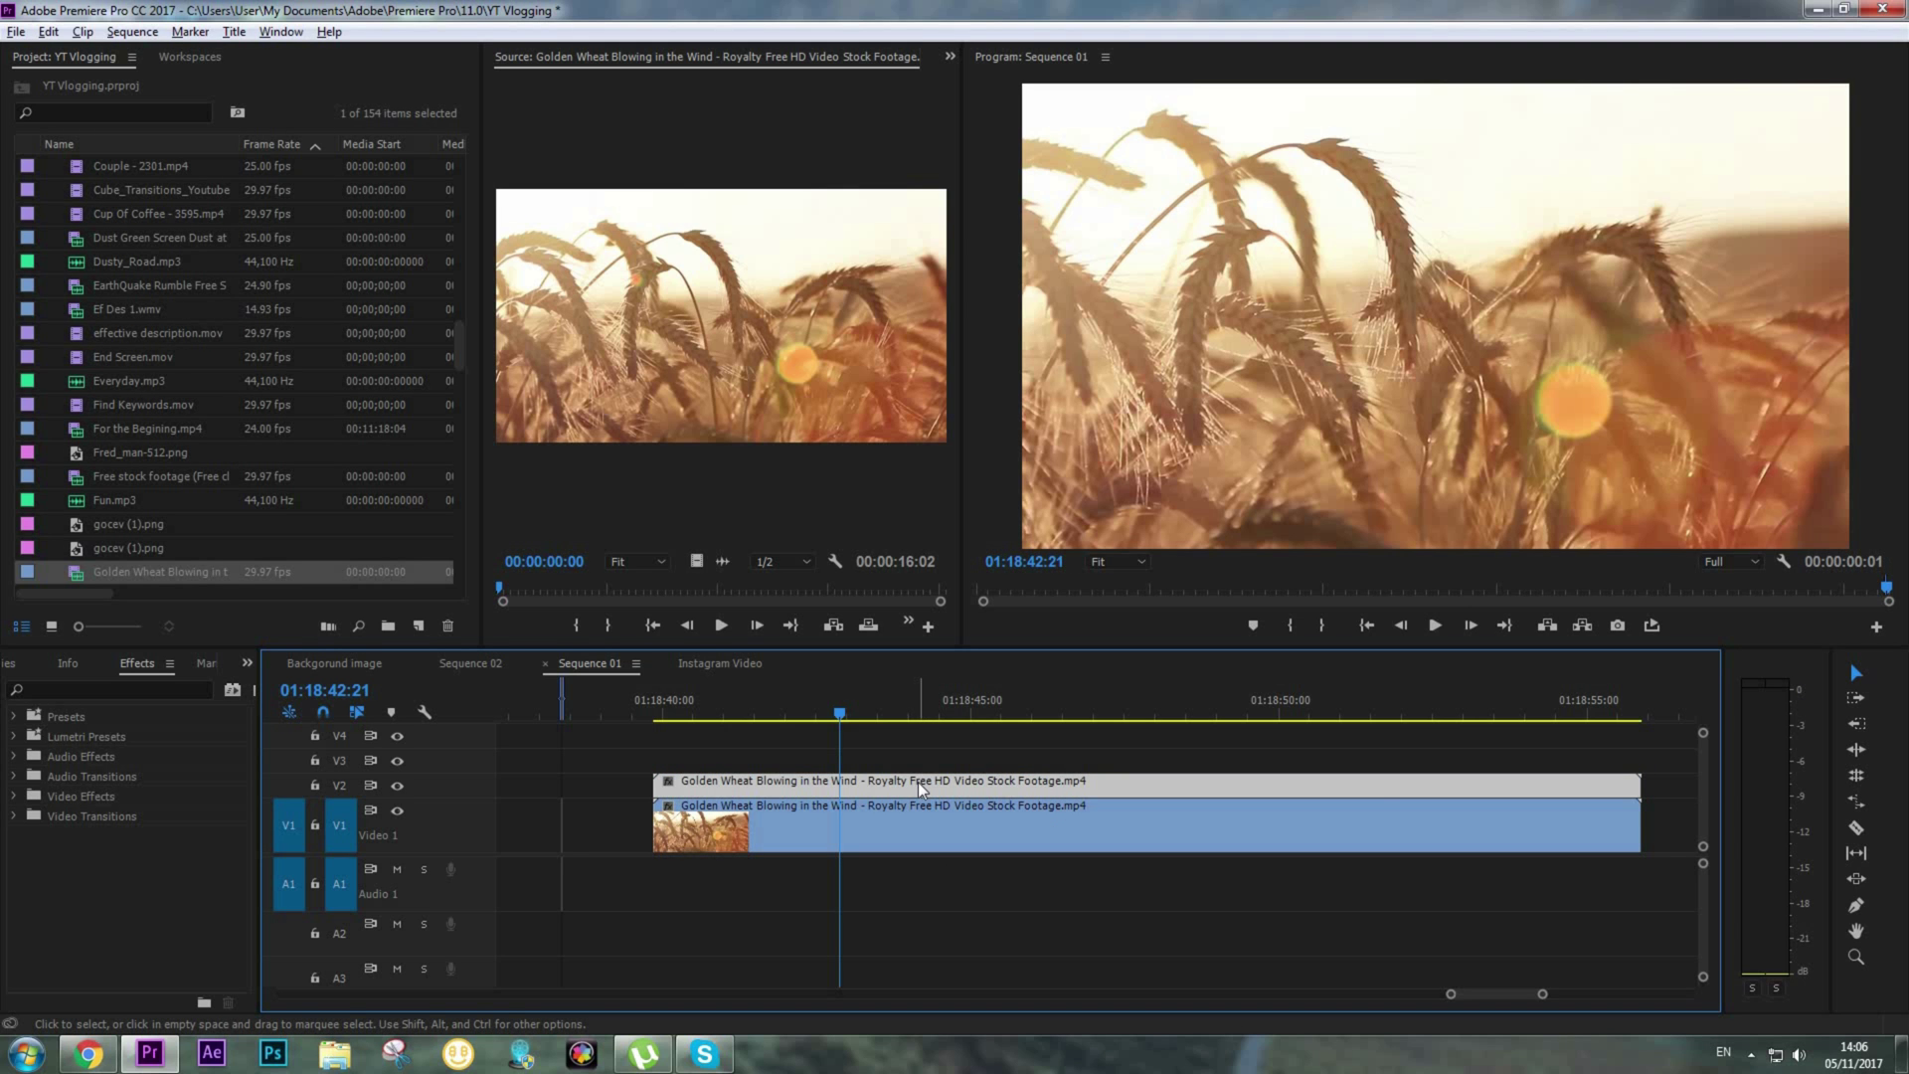
pyautogui.moveTo(919, 775); pyautogui.dragTo(944, 740)
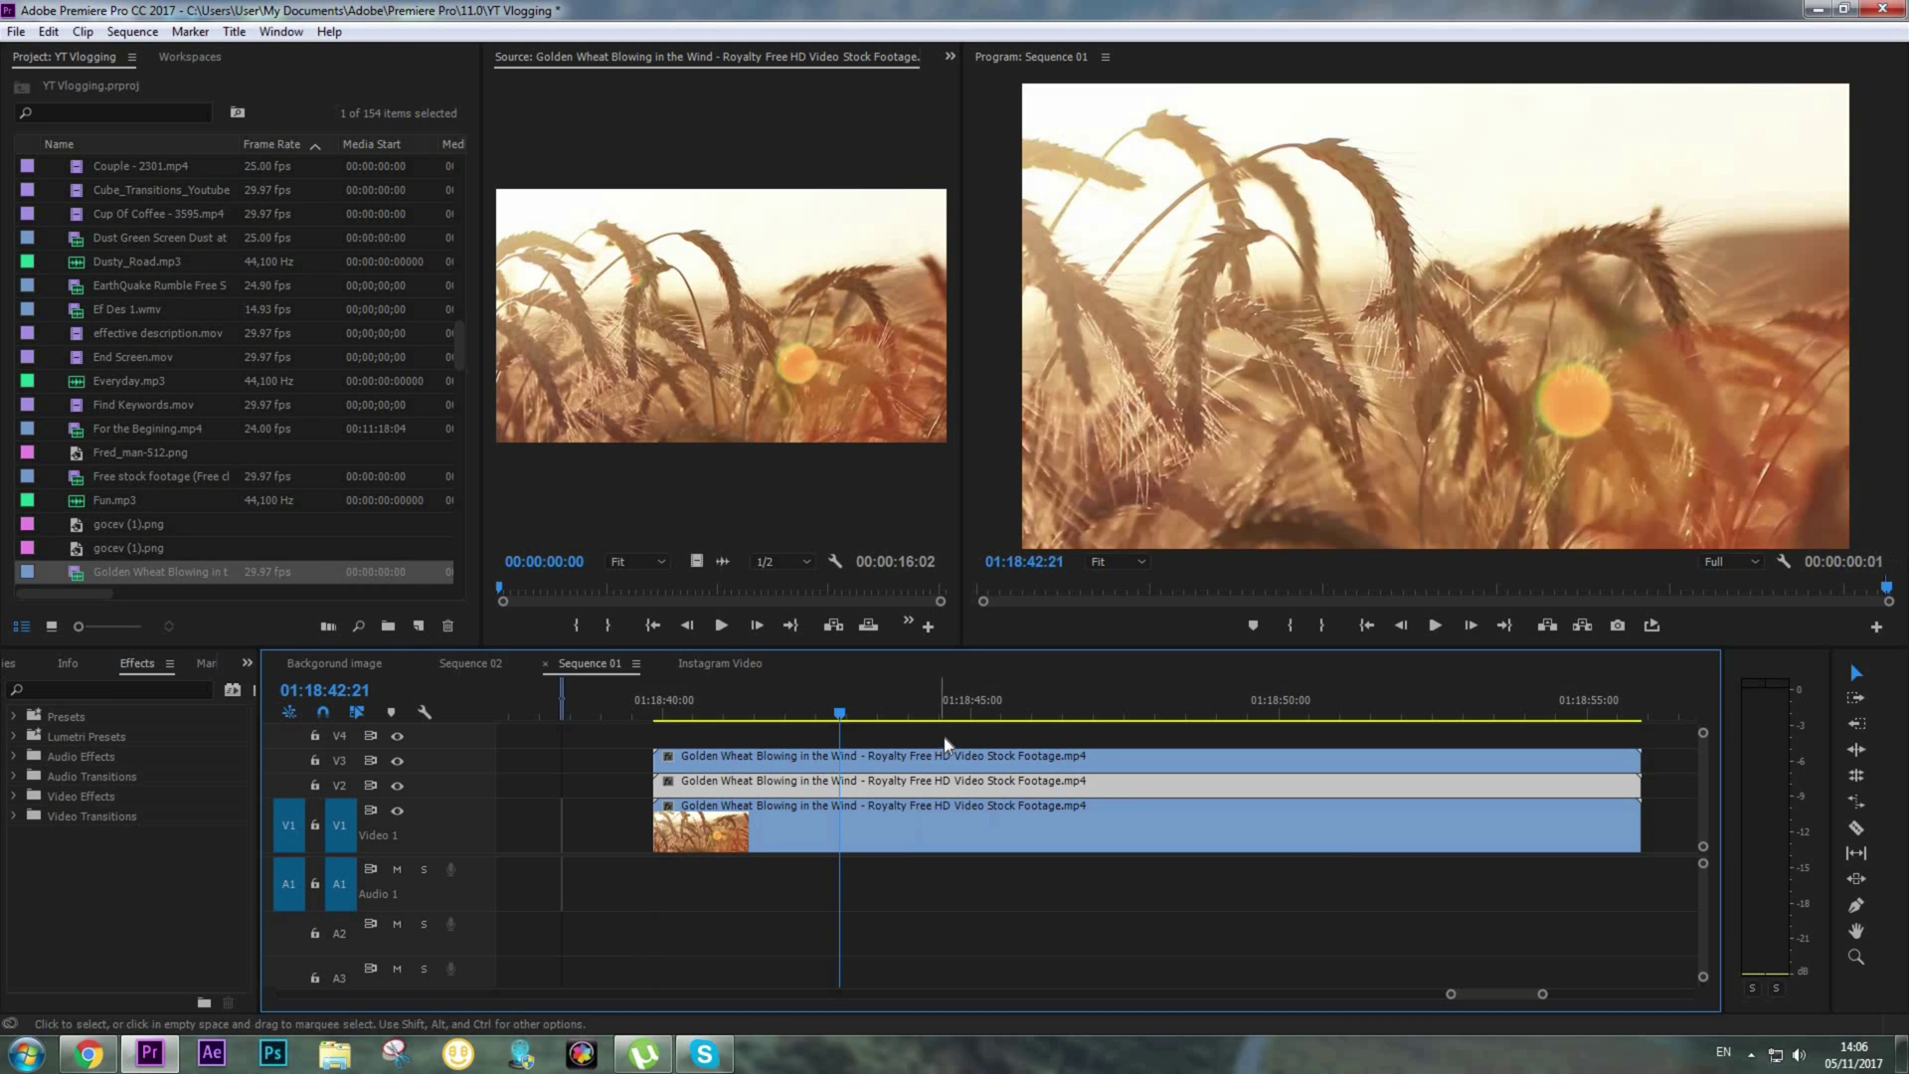
# Find the Crop effect and apply it to all three stacked wheat clips
pyautogui.moveTo(632, 704); pyautogui.dragTo(704, 746)
pyautogui.click(618, 768)
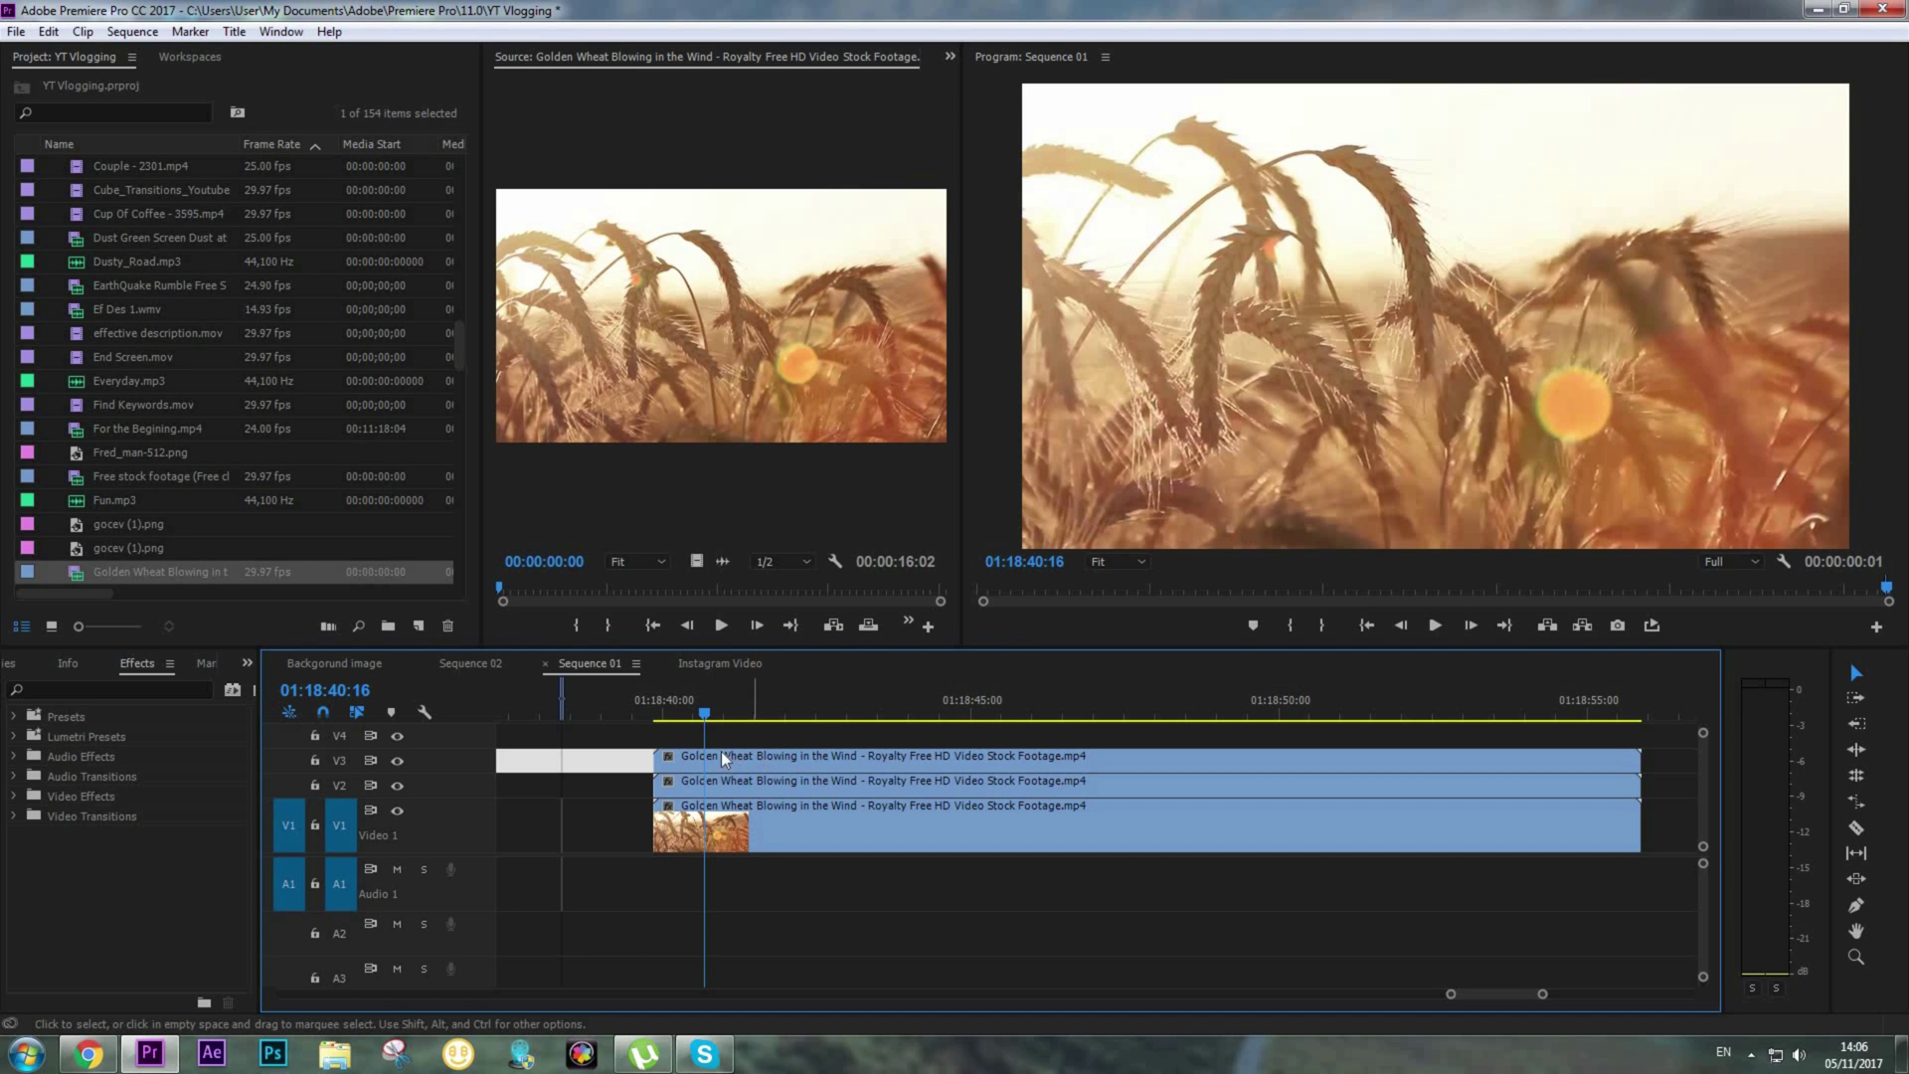
pyautogui.click(630, 863)
pyautogui.moveTo(628, 734); pyautogui.dragTo(771, 843)
pyautogui.click(70, 689)
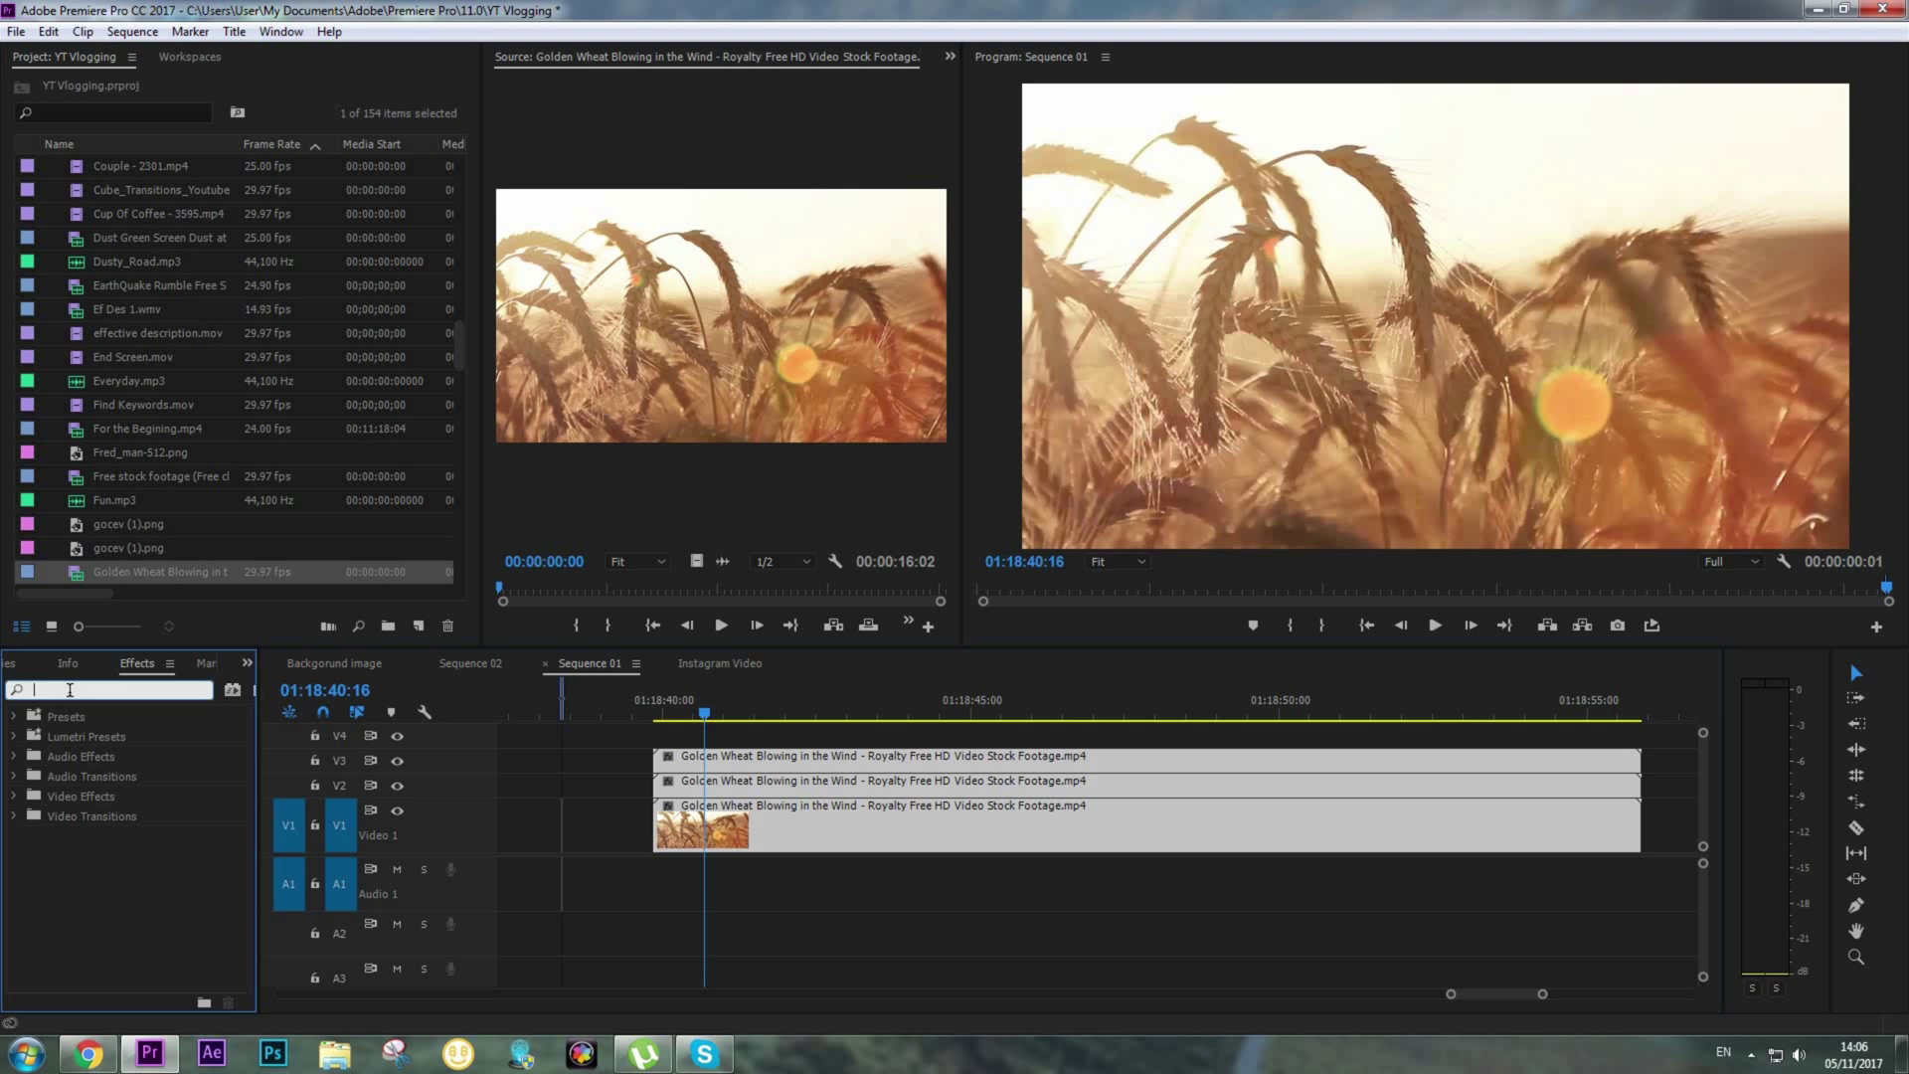
pyautogui.write('crop')
pyautogui.moveTo(56, 840); pyautogui.dragTo(767, 776)
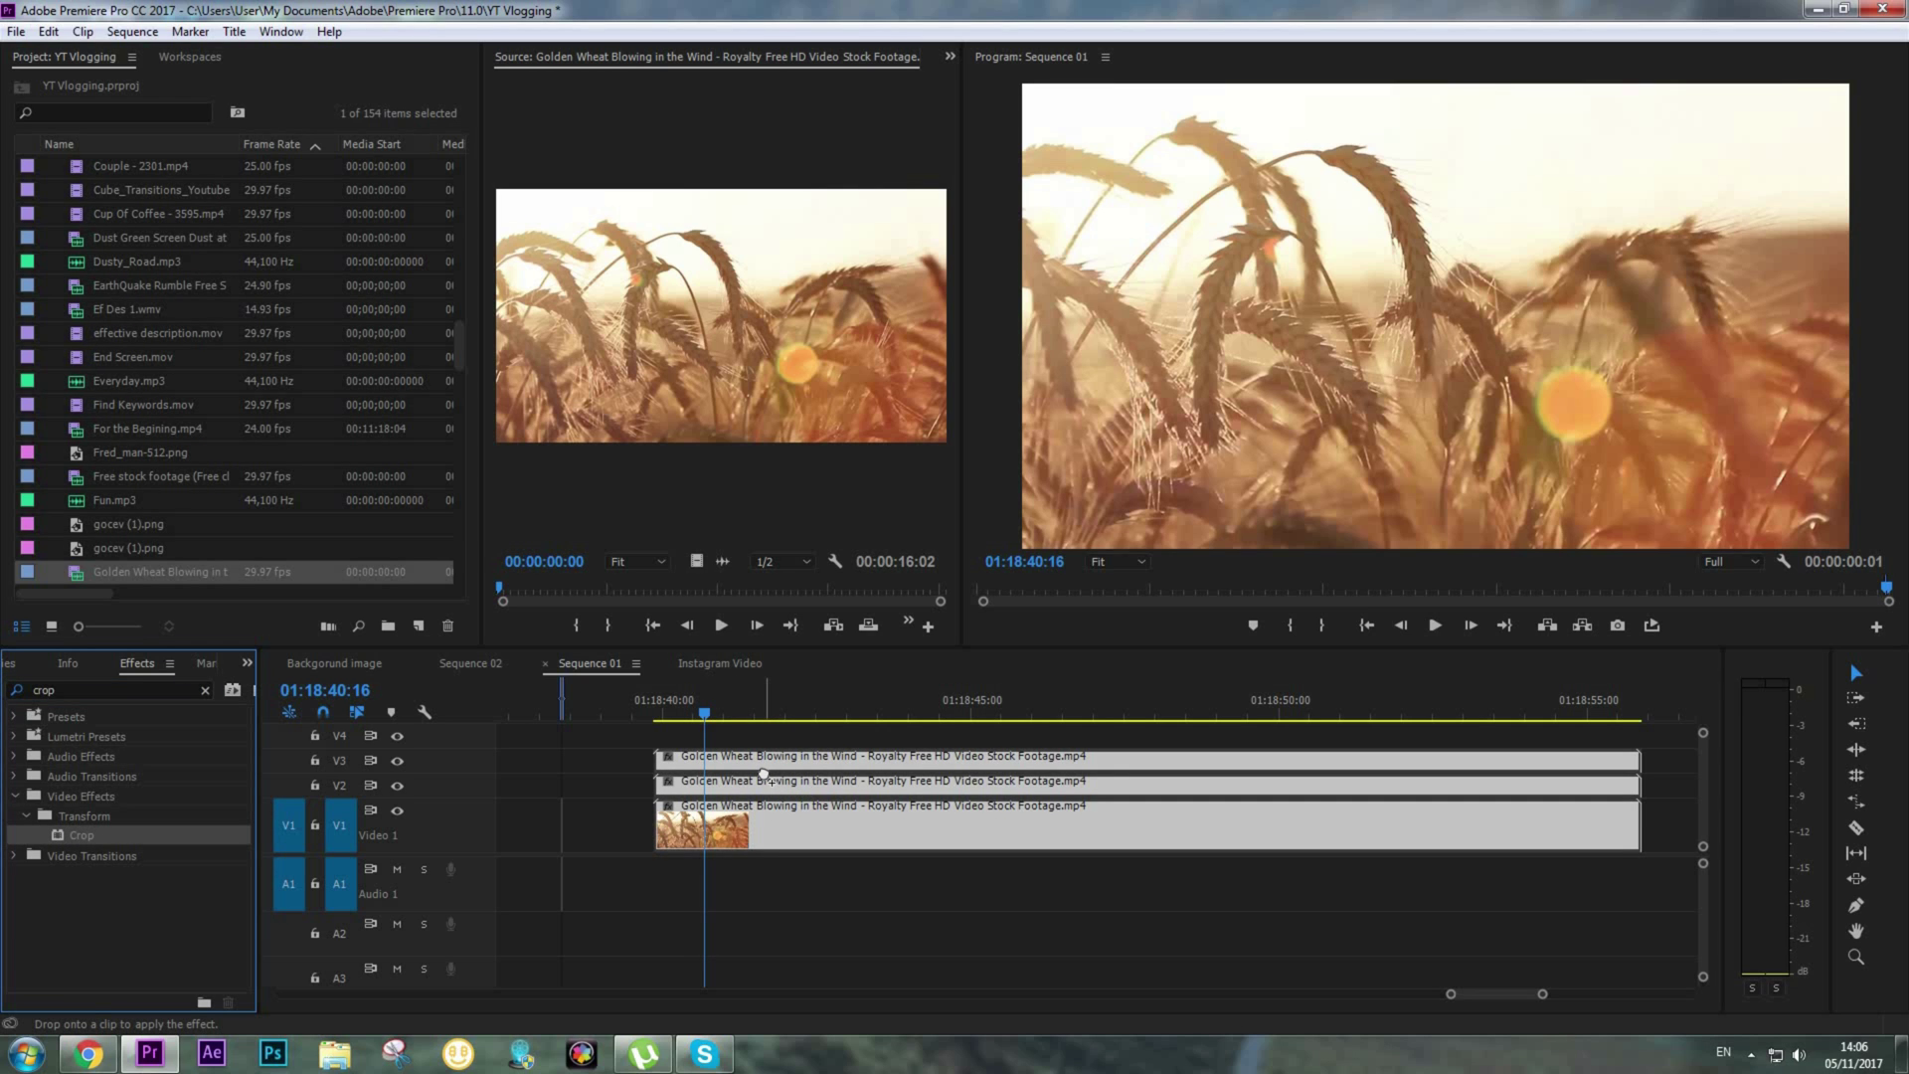
pyautogui.moveTo(764, 774); pyautogui.dragTo(833, 755)
# Trim the starts of the V2 and V3 clips, and set the V1 clip's right crop to 66%
pyautogui.moveTo(1348, 701); pyautogui.dragTo(613, 718)
pyautogui.click(733, 710)
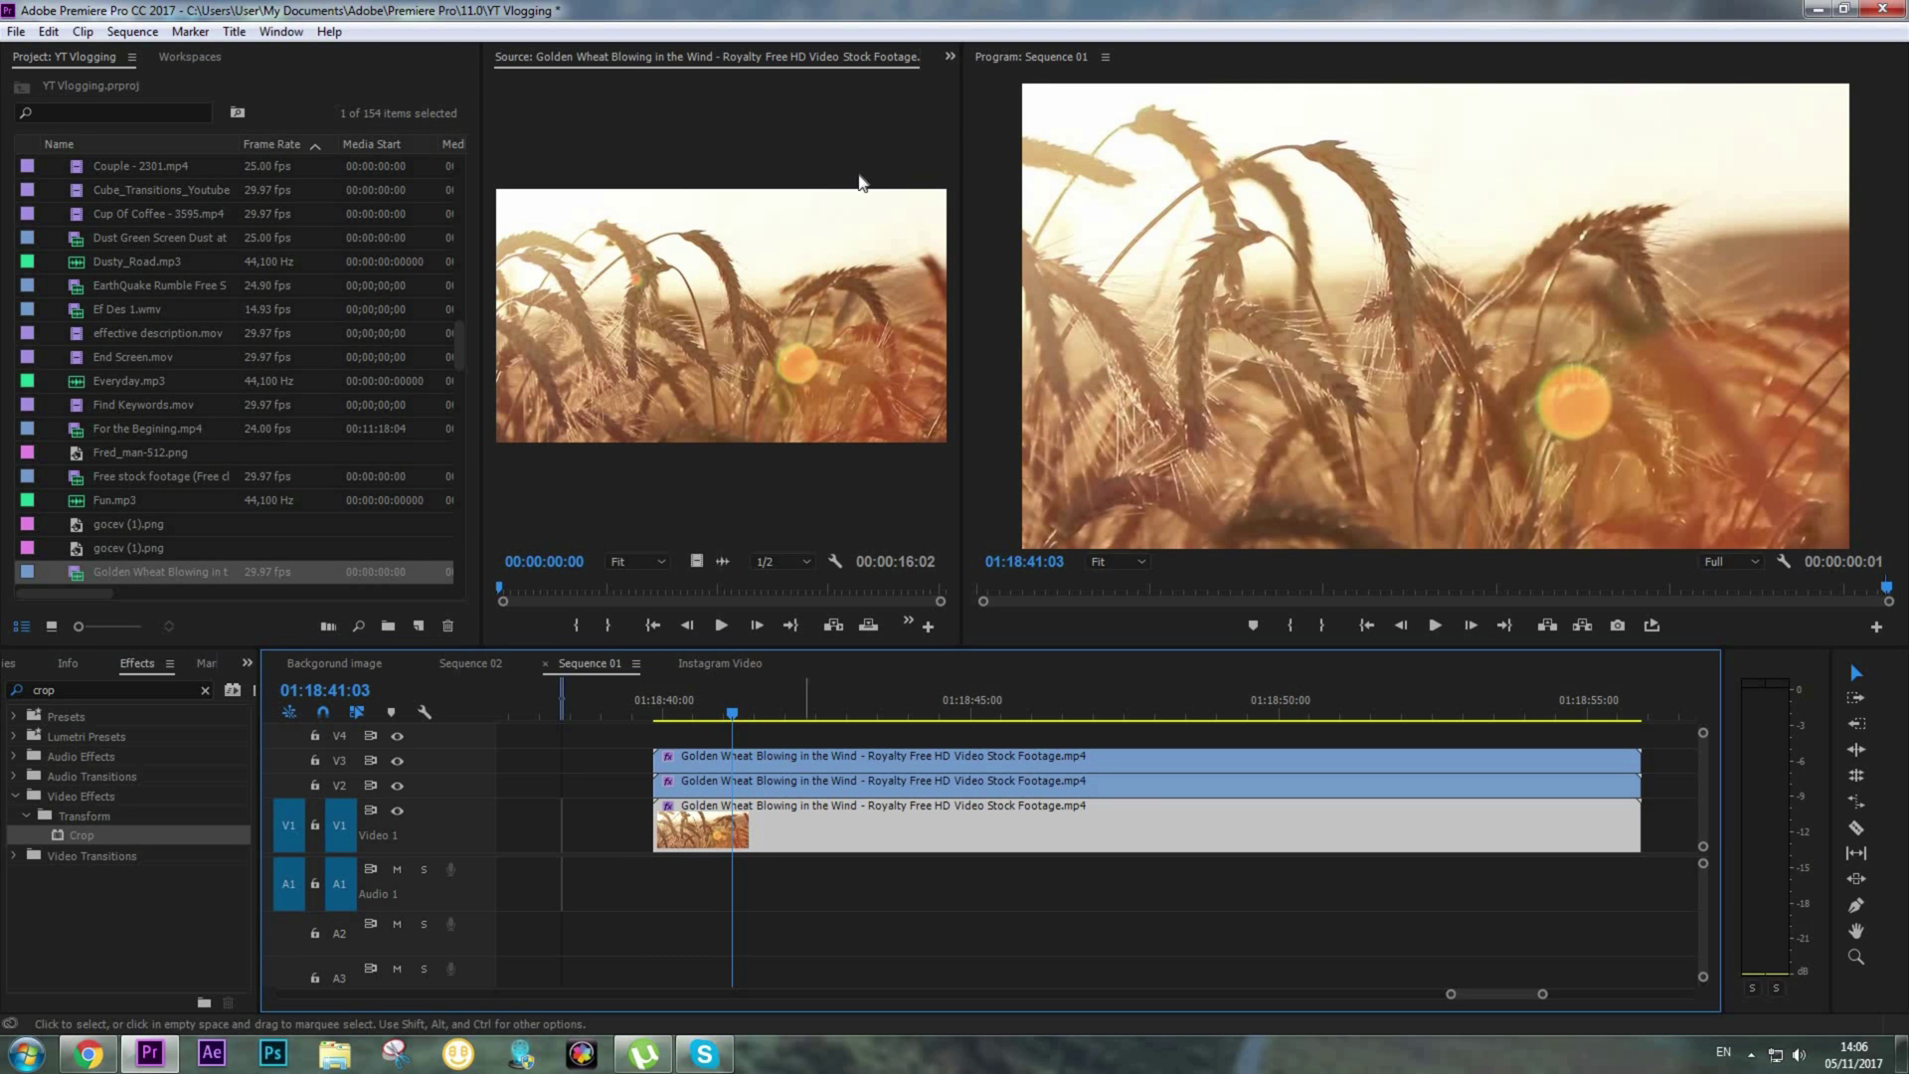
pyautogui.click(949, 57)
pyautogui.click(1024, 102)
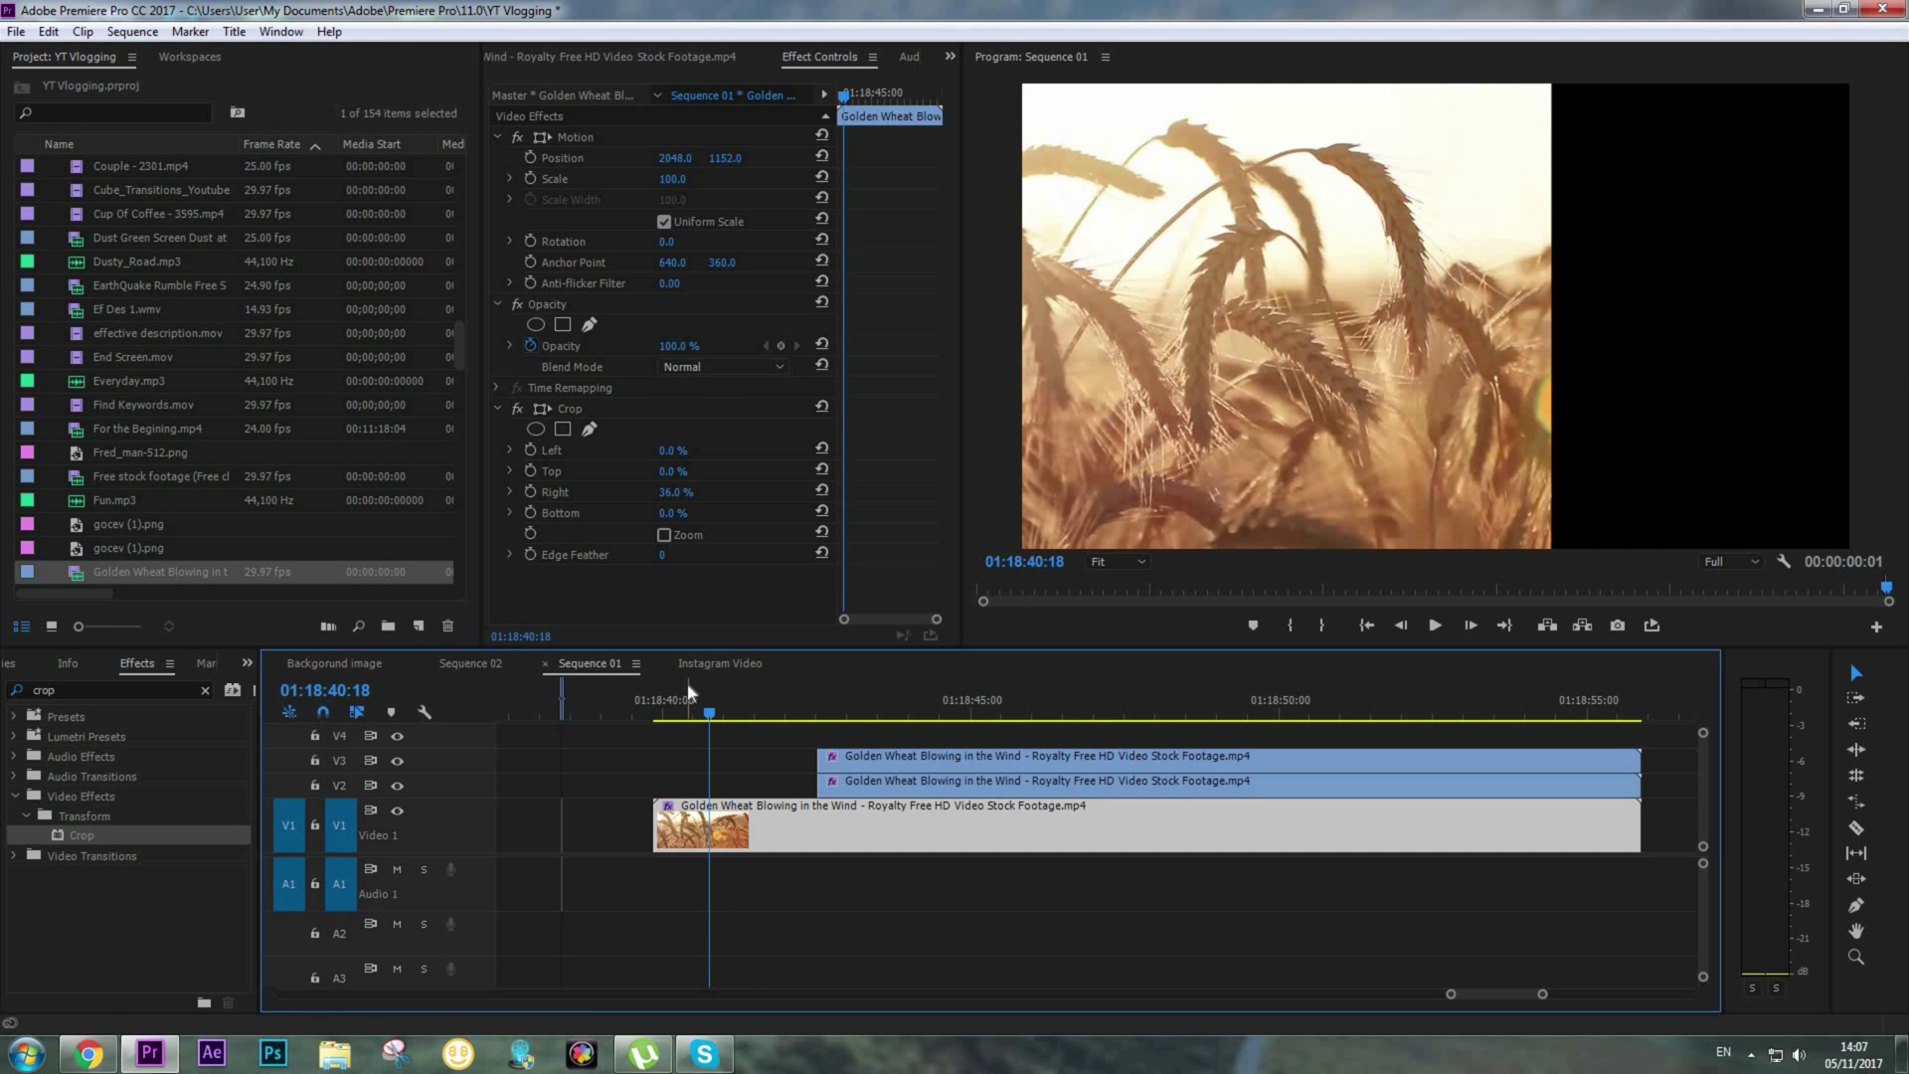
pyautogui.moveTo(686, 492); pyautogui.dragTo(673, 494)
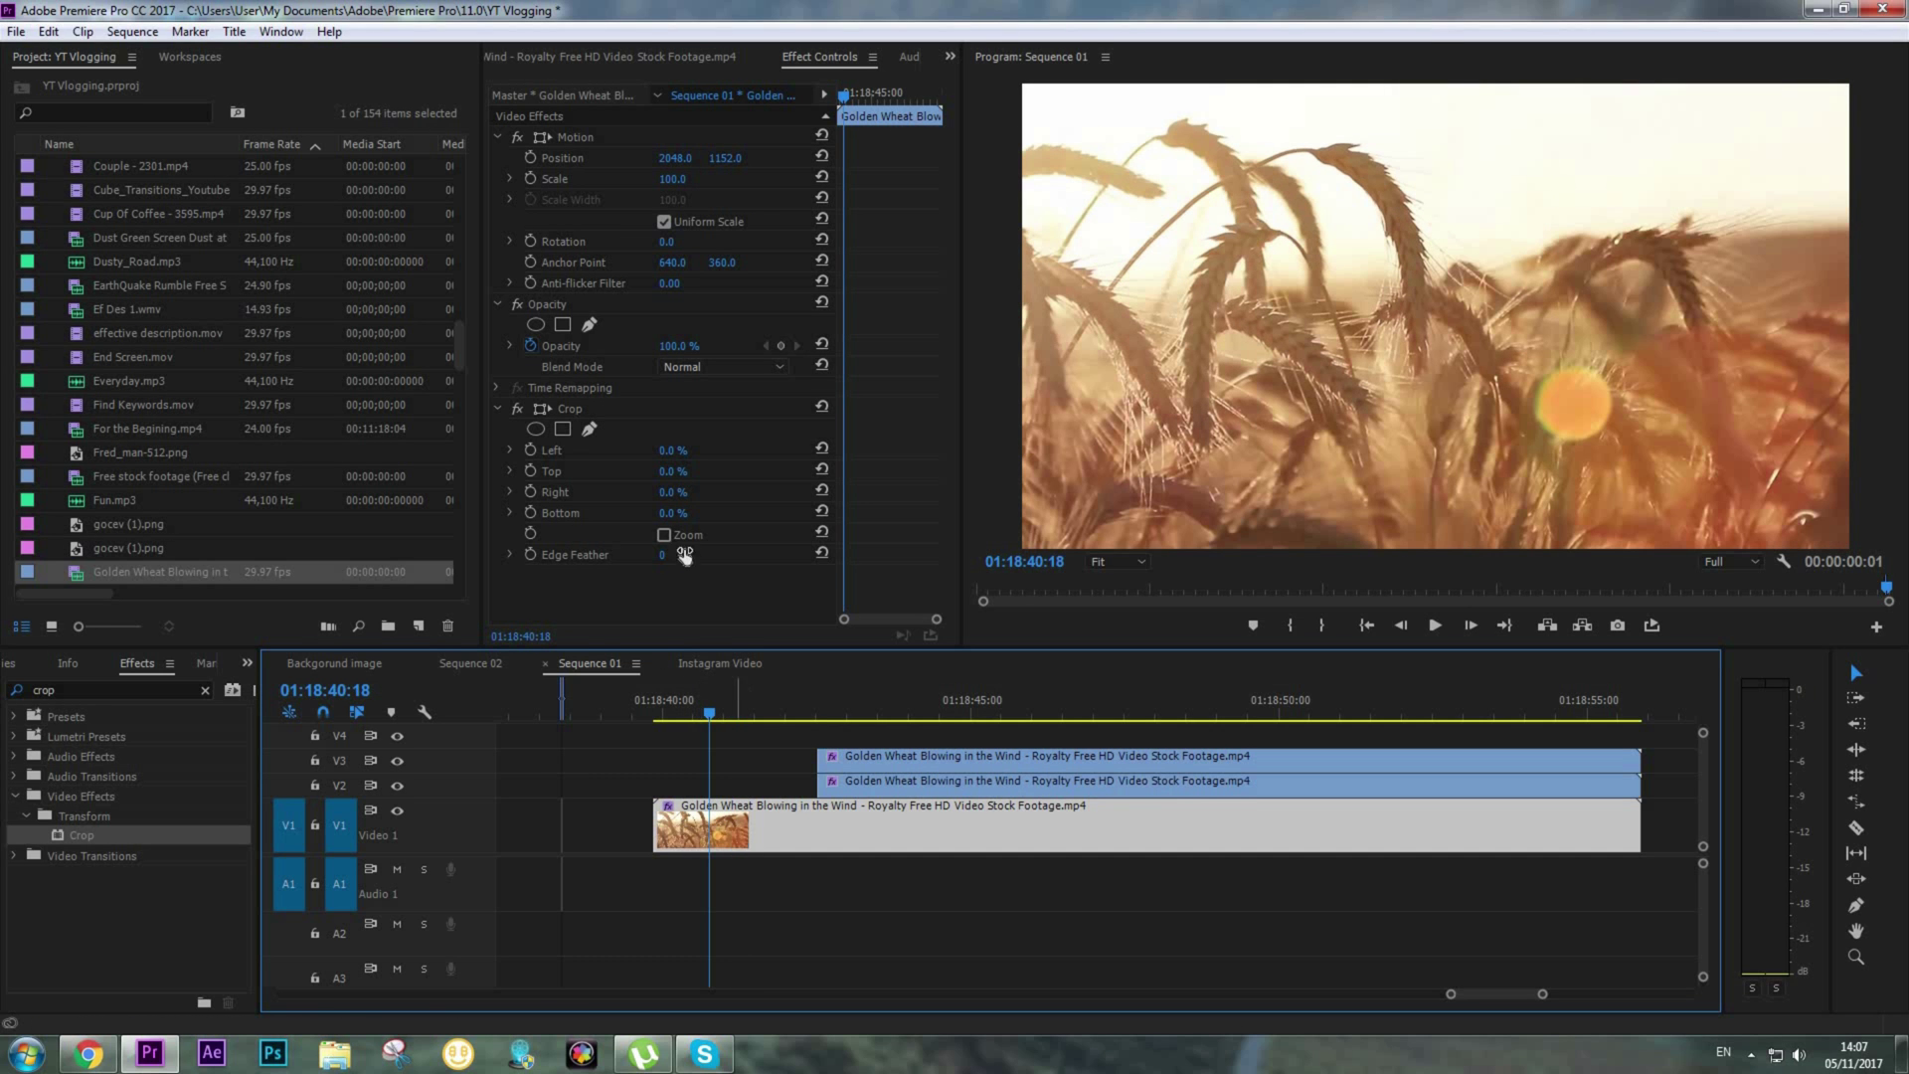
pyautogui.click(682, 490)
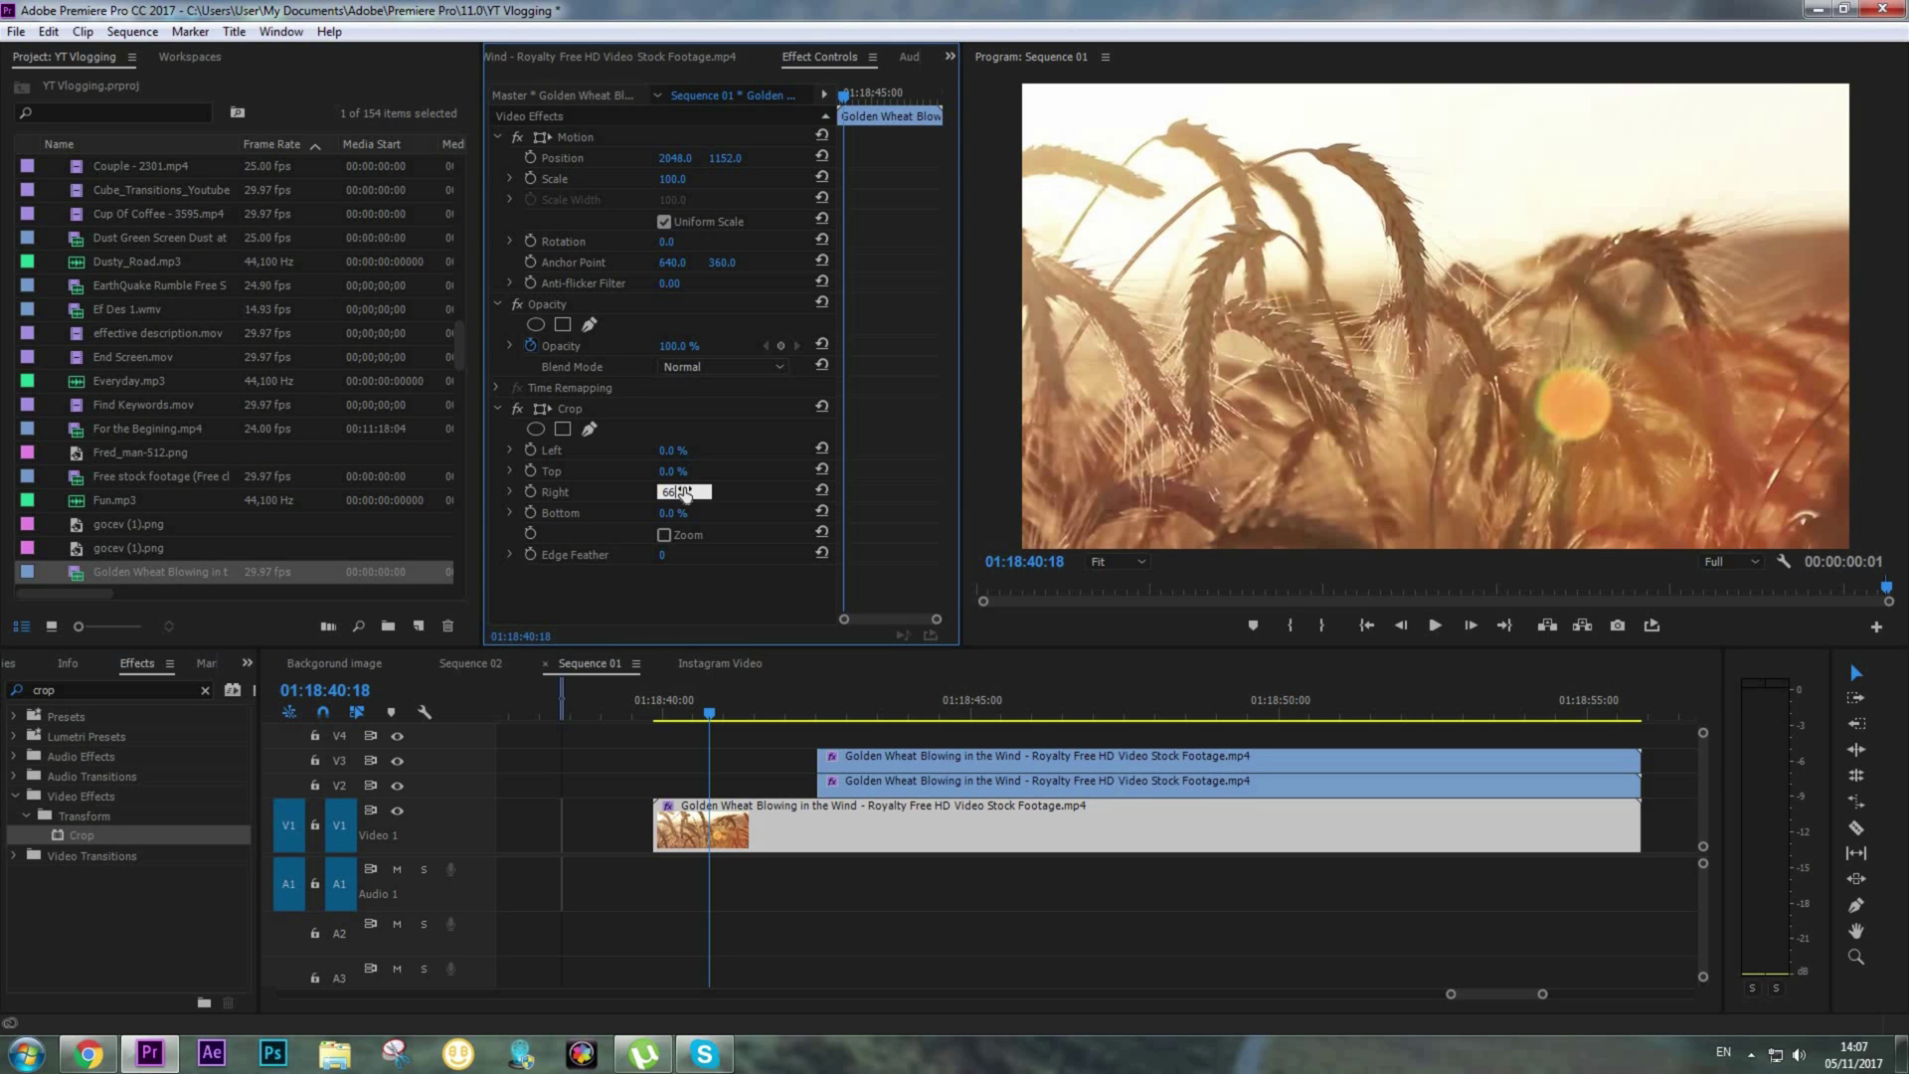
pyautogui.press('Return')
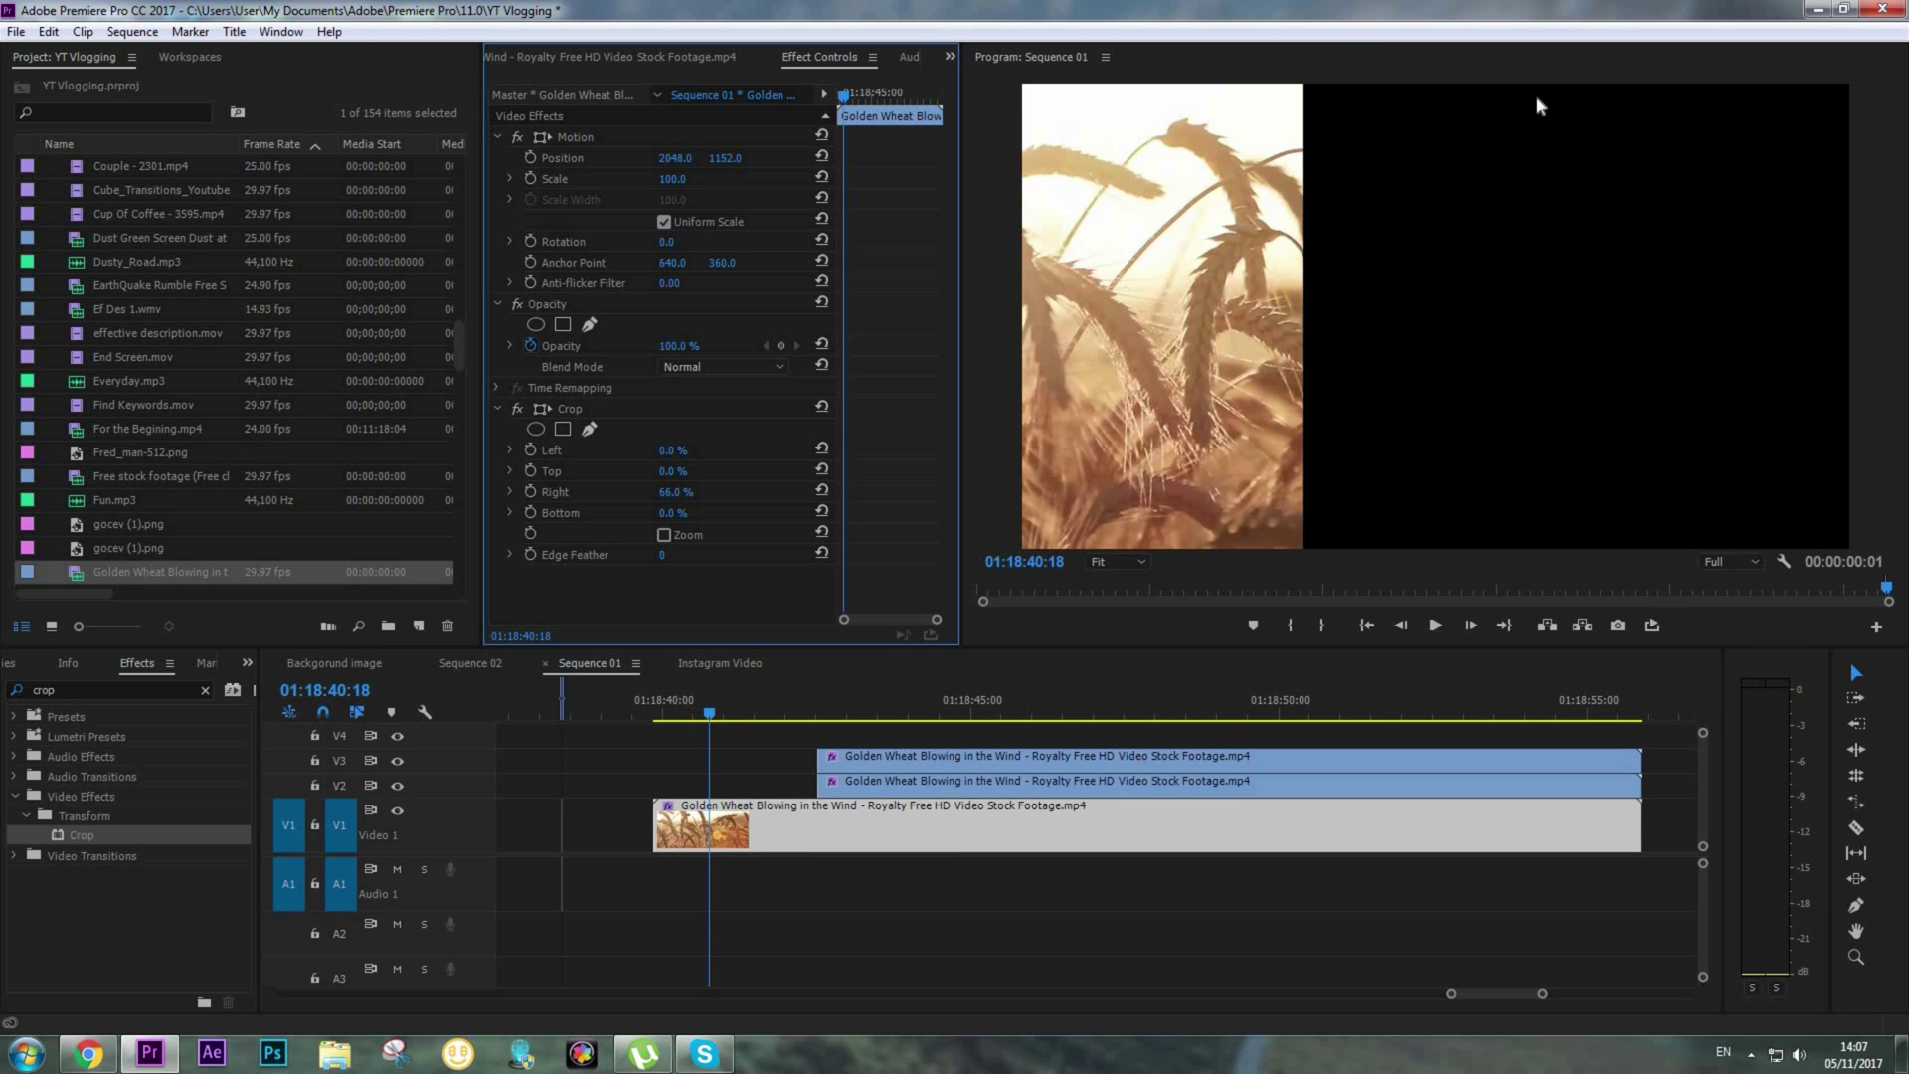
# Extend the V2 clip's start back to about 01:18:40:14, between the starts of the other two clips
pyautogui.click(737, 786)
pyautogui.moveTo(654, 712); pyautogui.dragTo(759, 725)
pyautogui.press('Right')
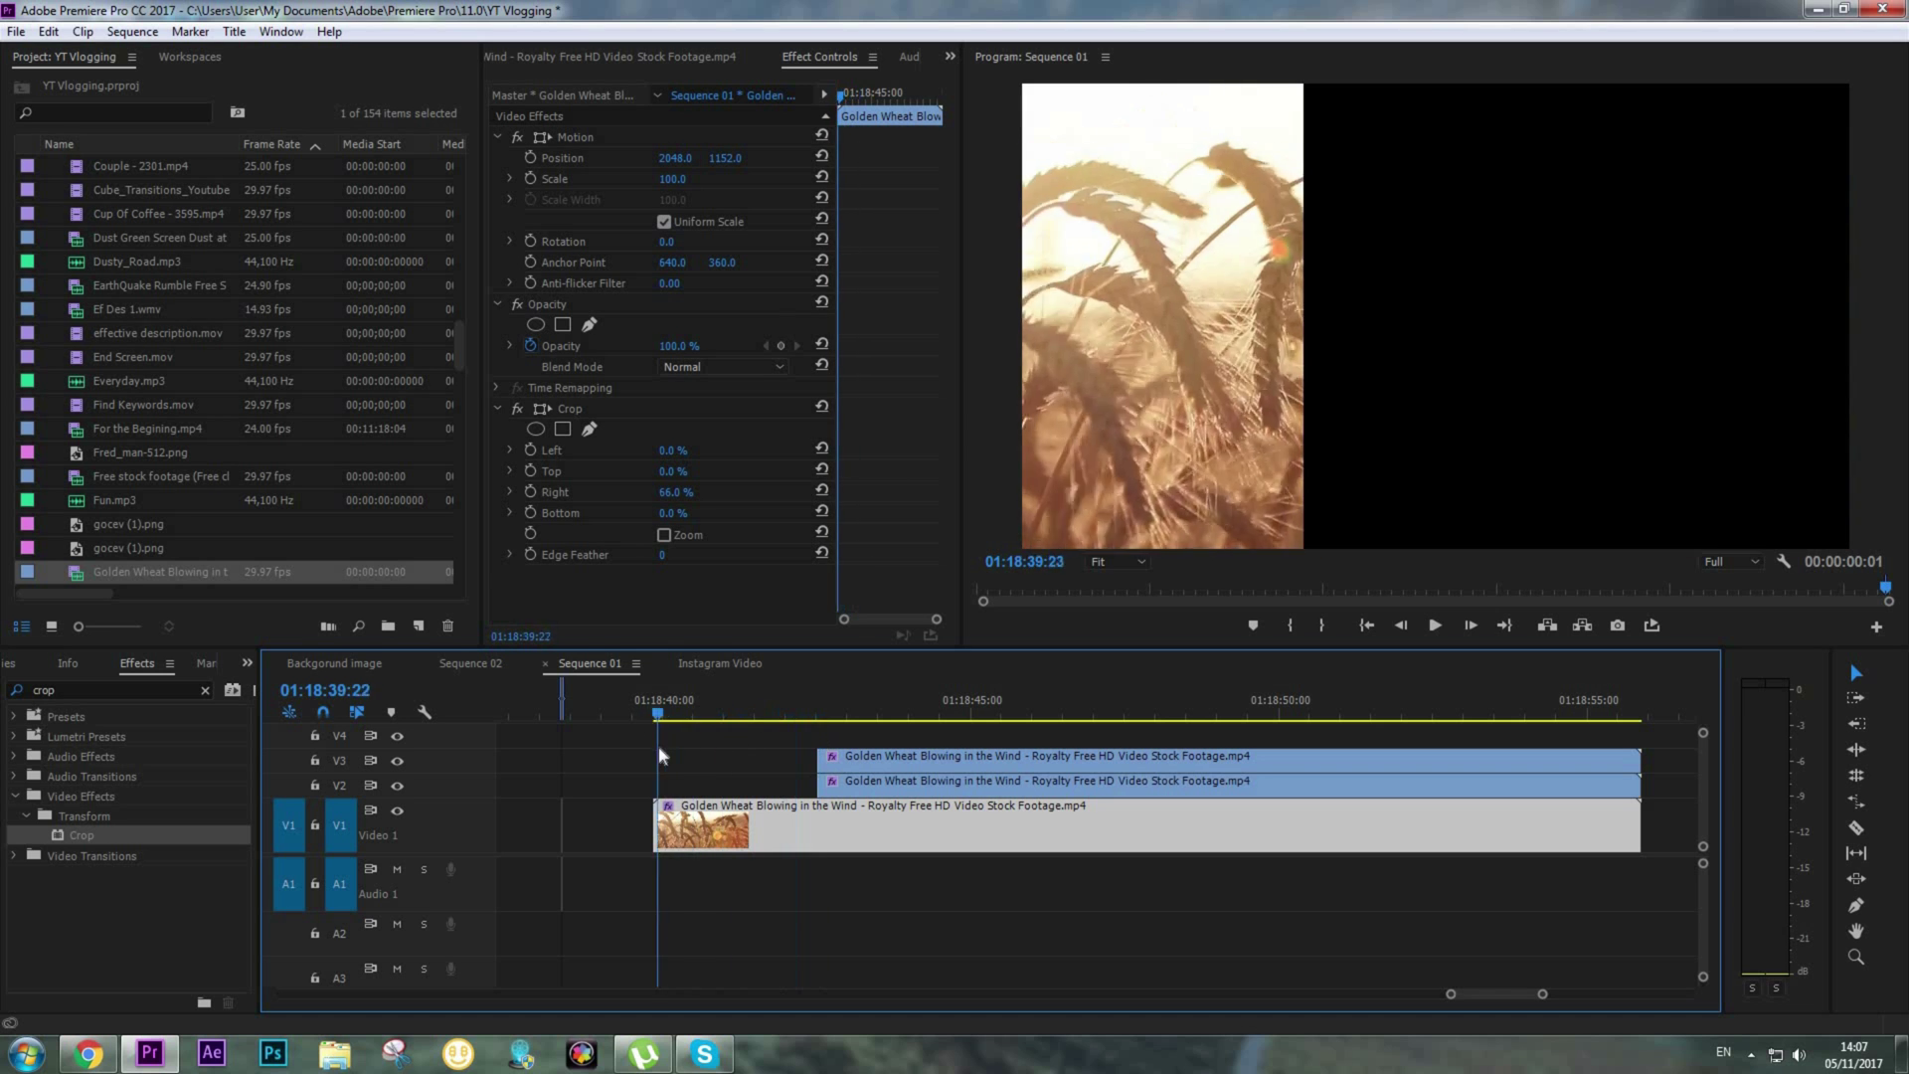
pyautogui.click(797, 757)
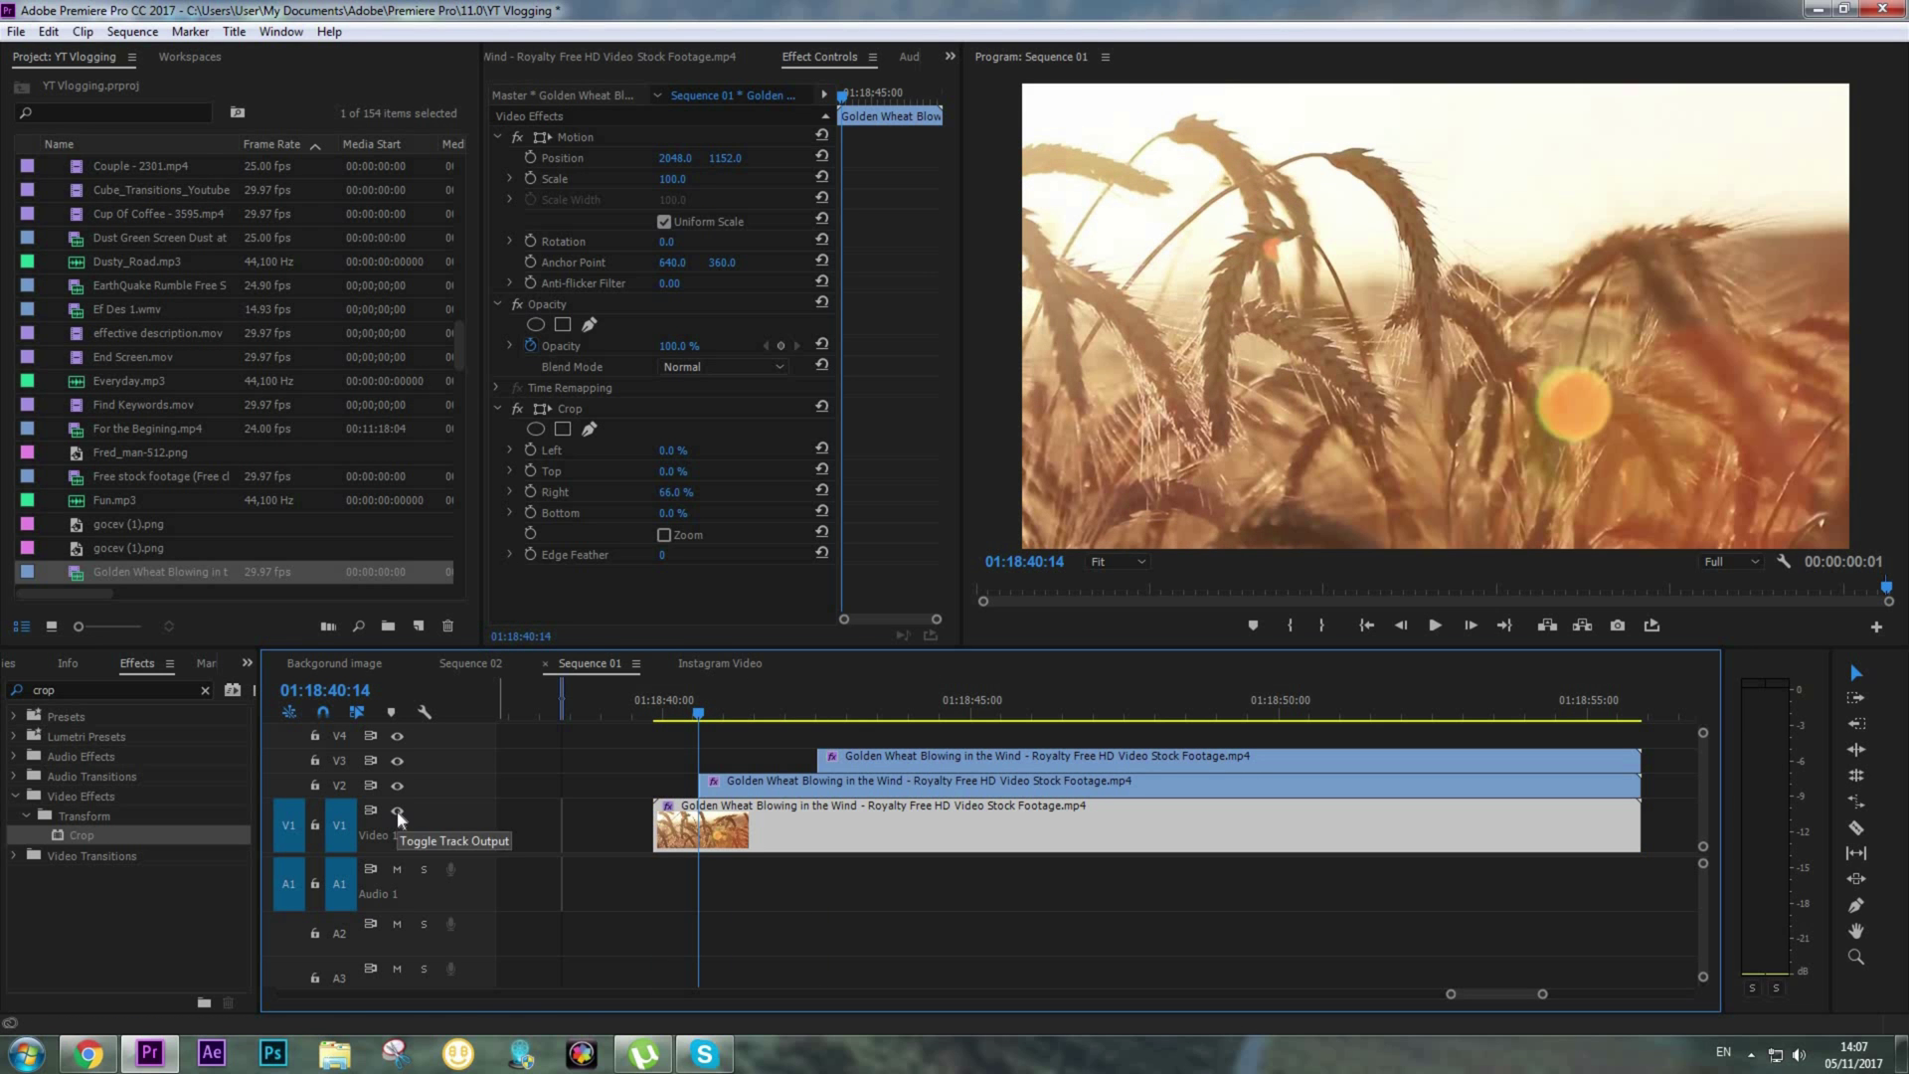
# Hide track V1 and crop the V2 clip by 33% on both its right and left sides
pyautogui.click(397, 810)
pyautogui.moveTo(700, 712); pyautogui.dragTo(753, 712)
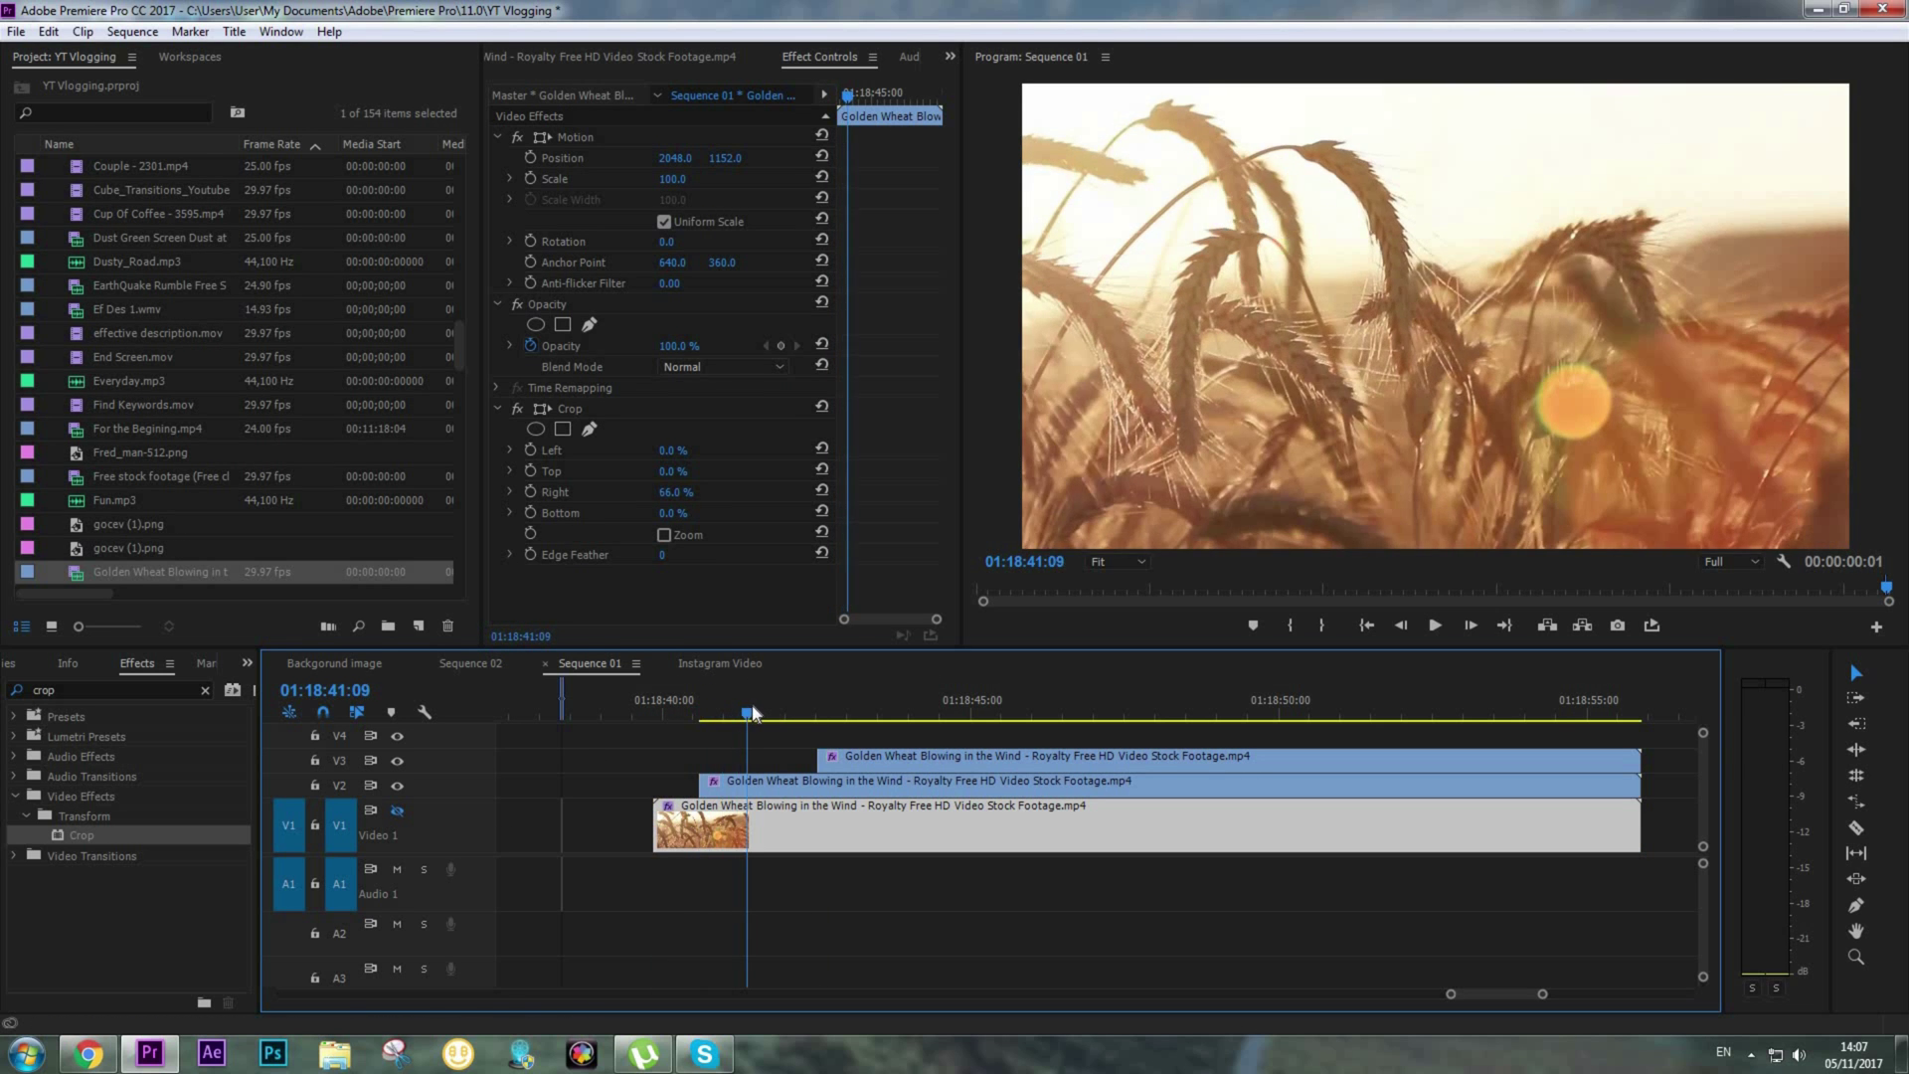
pyautogui.click(786, 783)
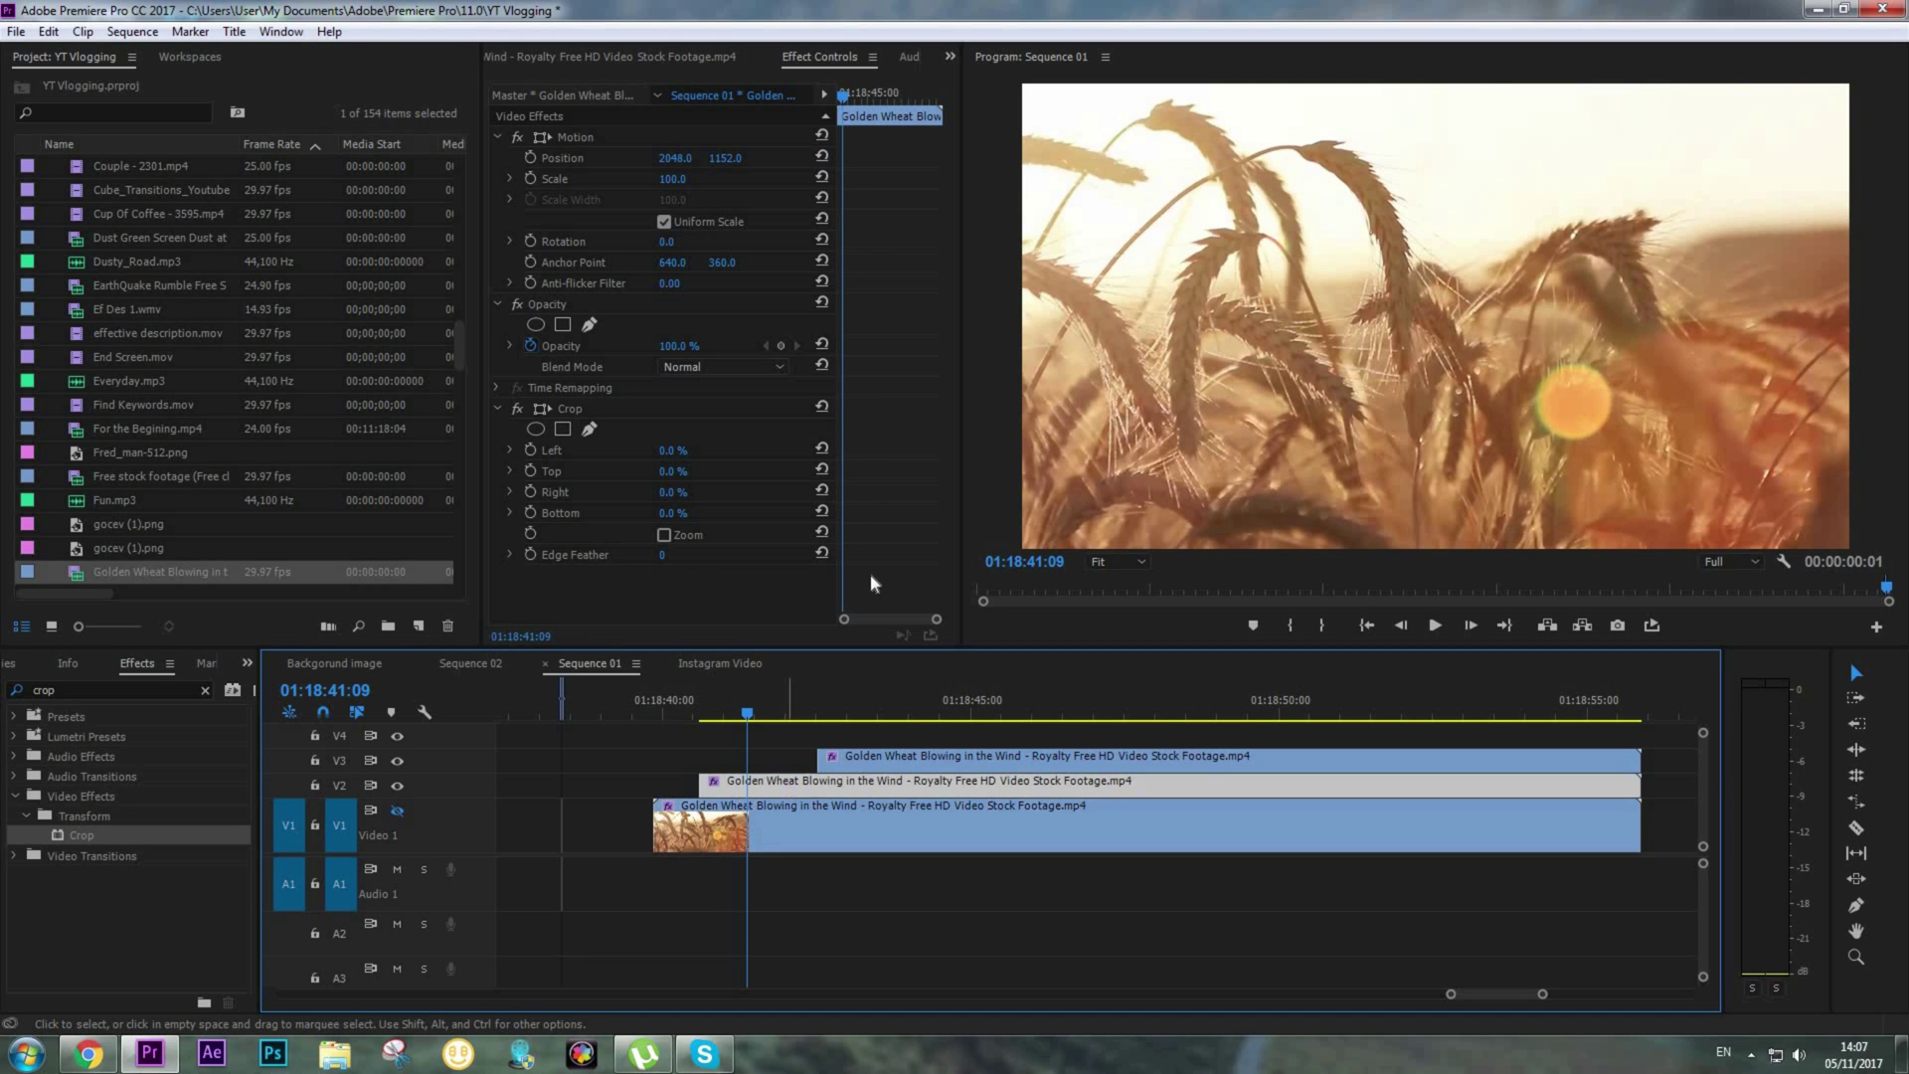
pyautogui.click(682, 490)
pyautogui.write('33')
pyautogui.press('Return')
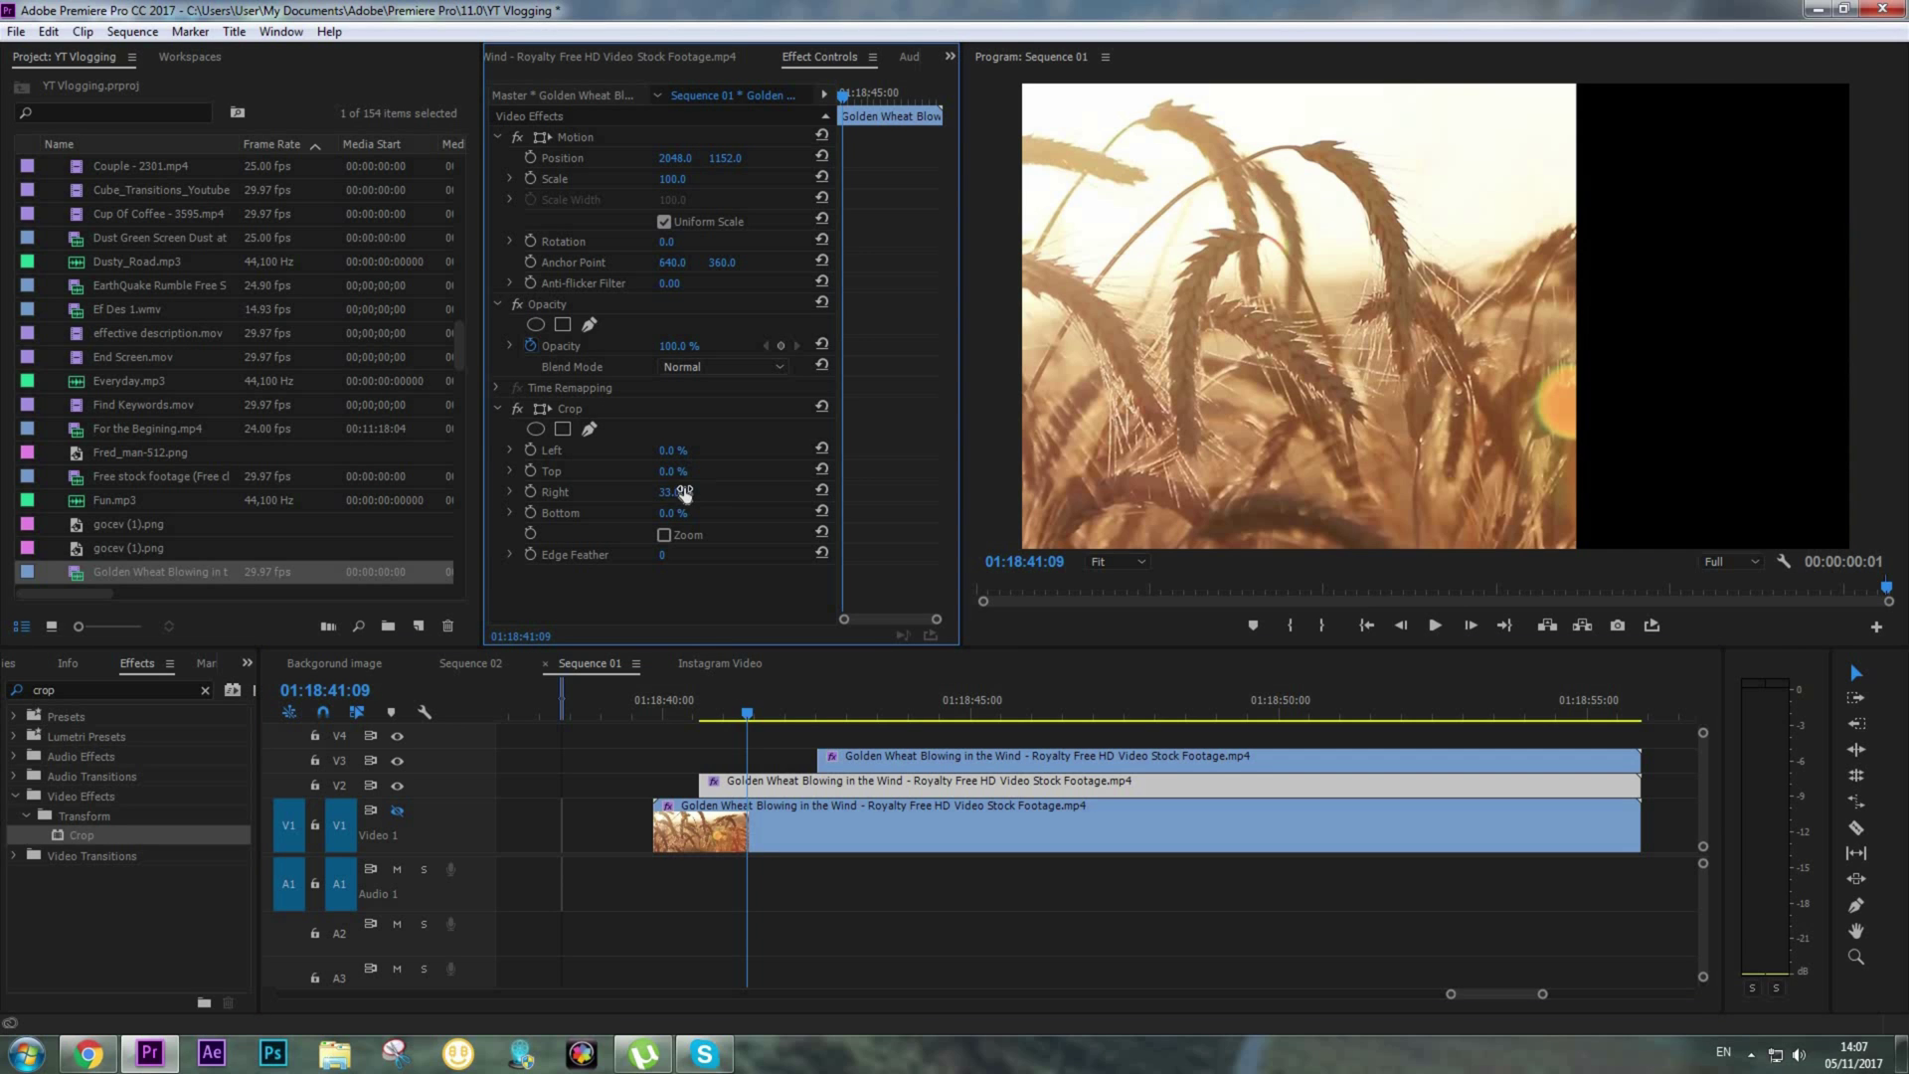
pyautogui.click(684, 449)
pyautogui.press('Return')
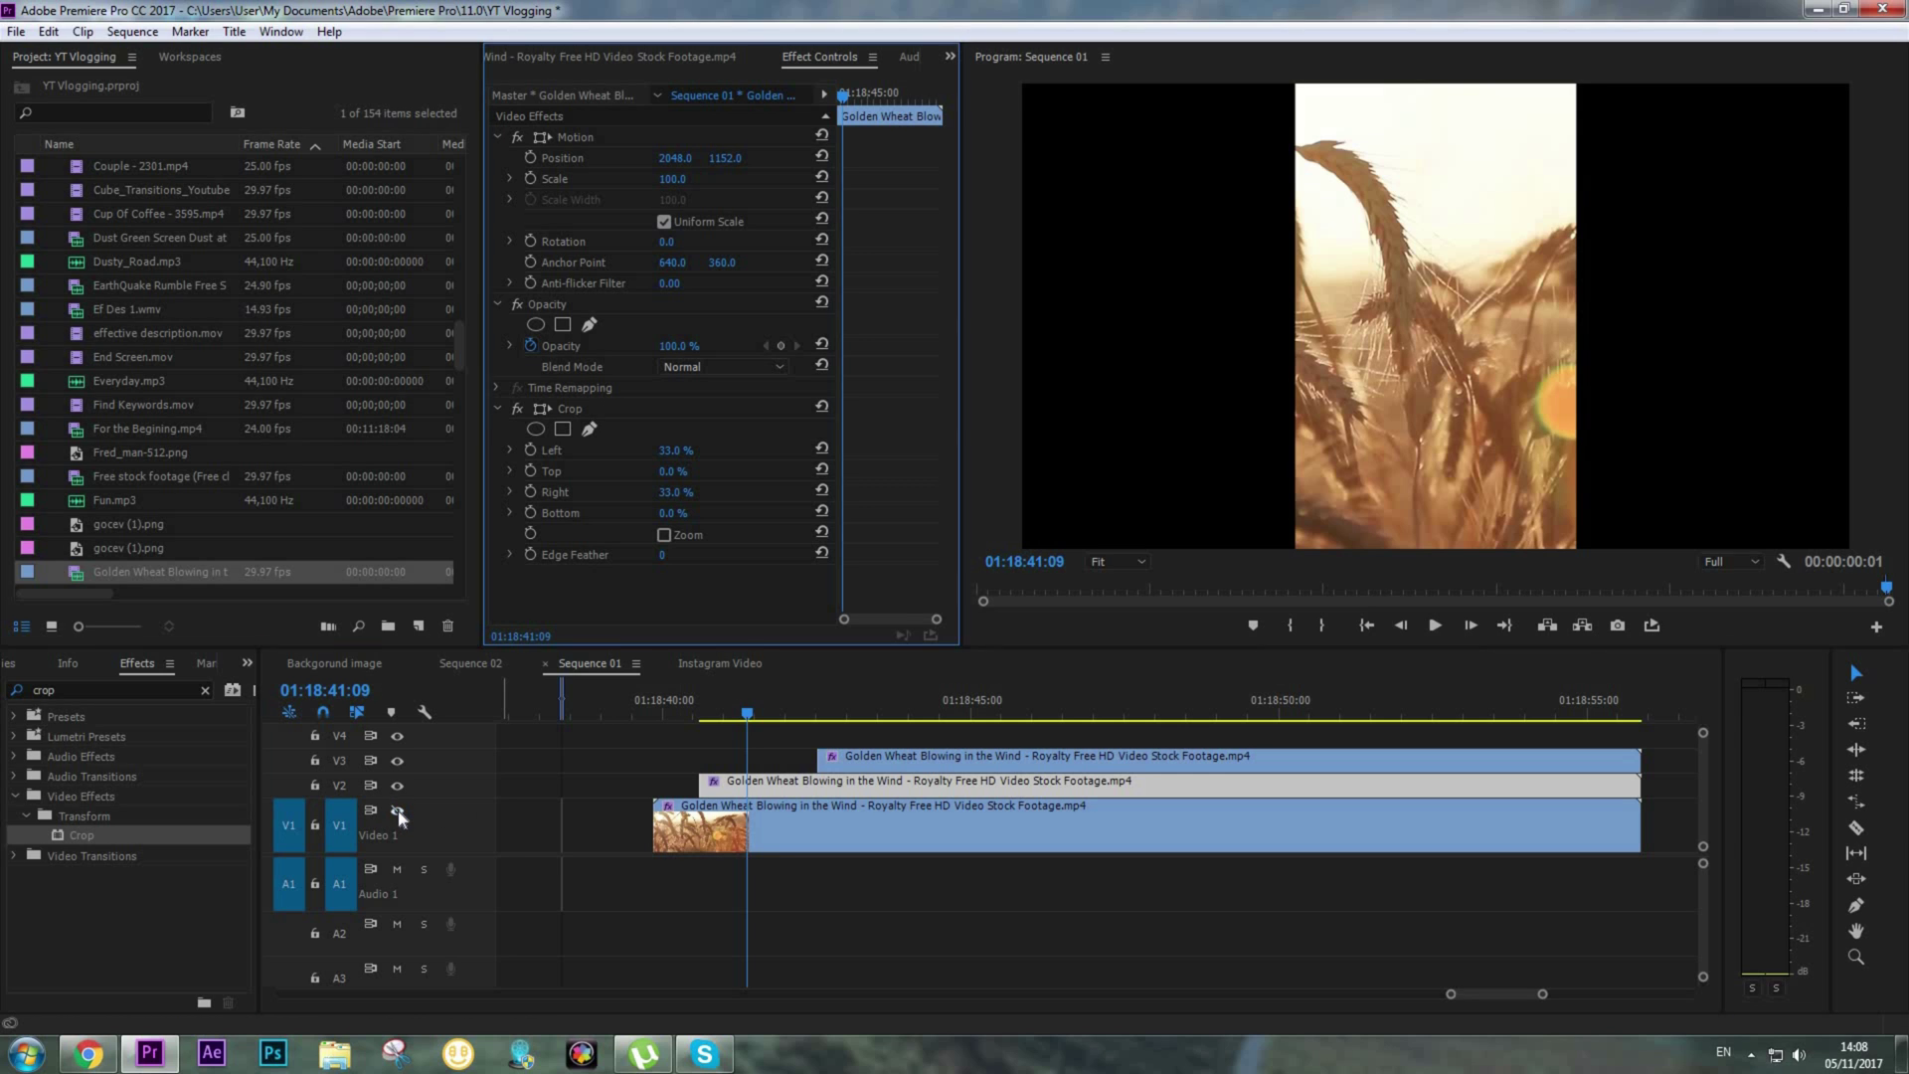
# Toggle the output of track V1 to check how its panel meets the V2 panel
pyautogui.click(397, 812)
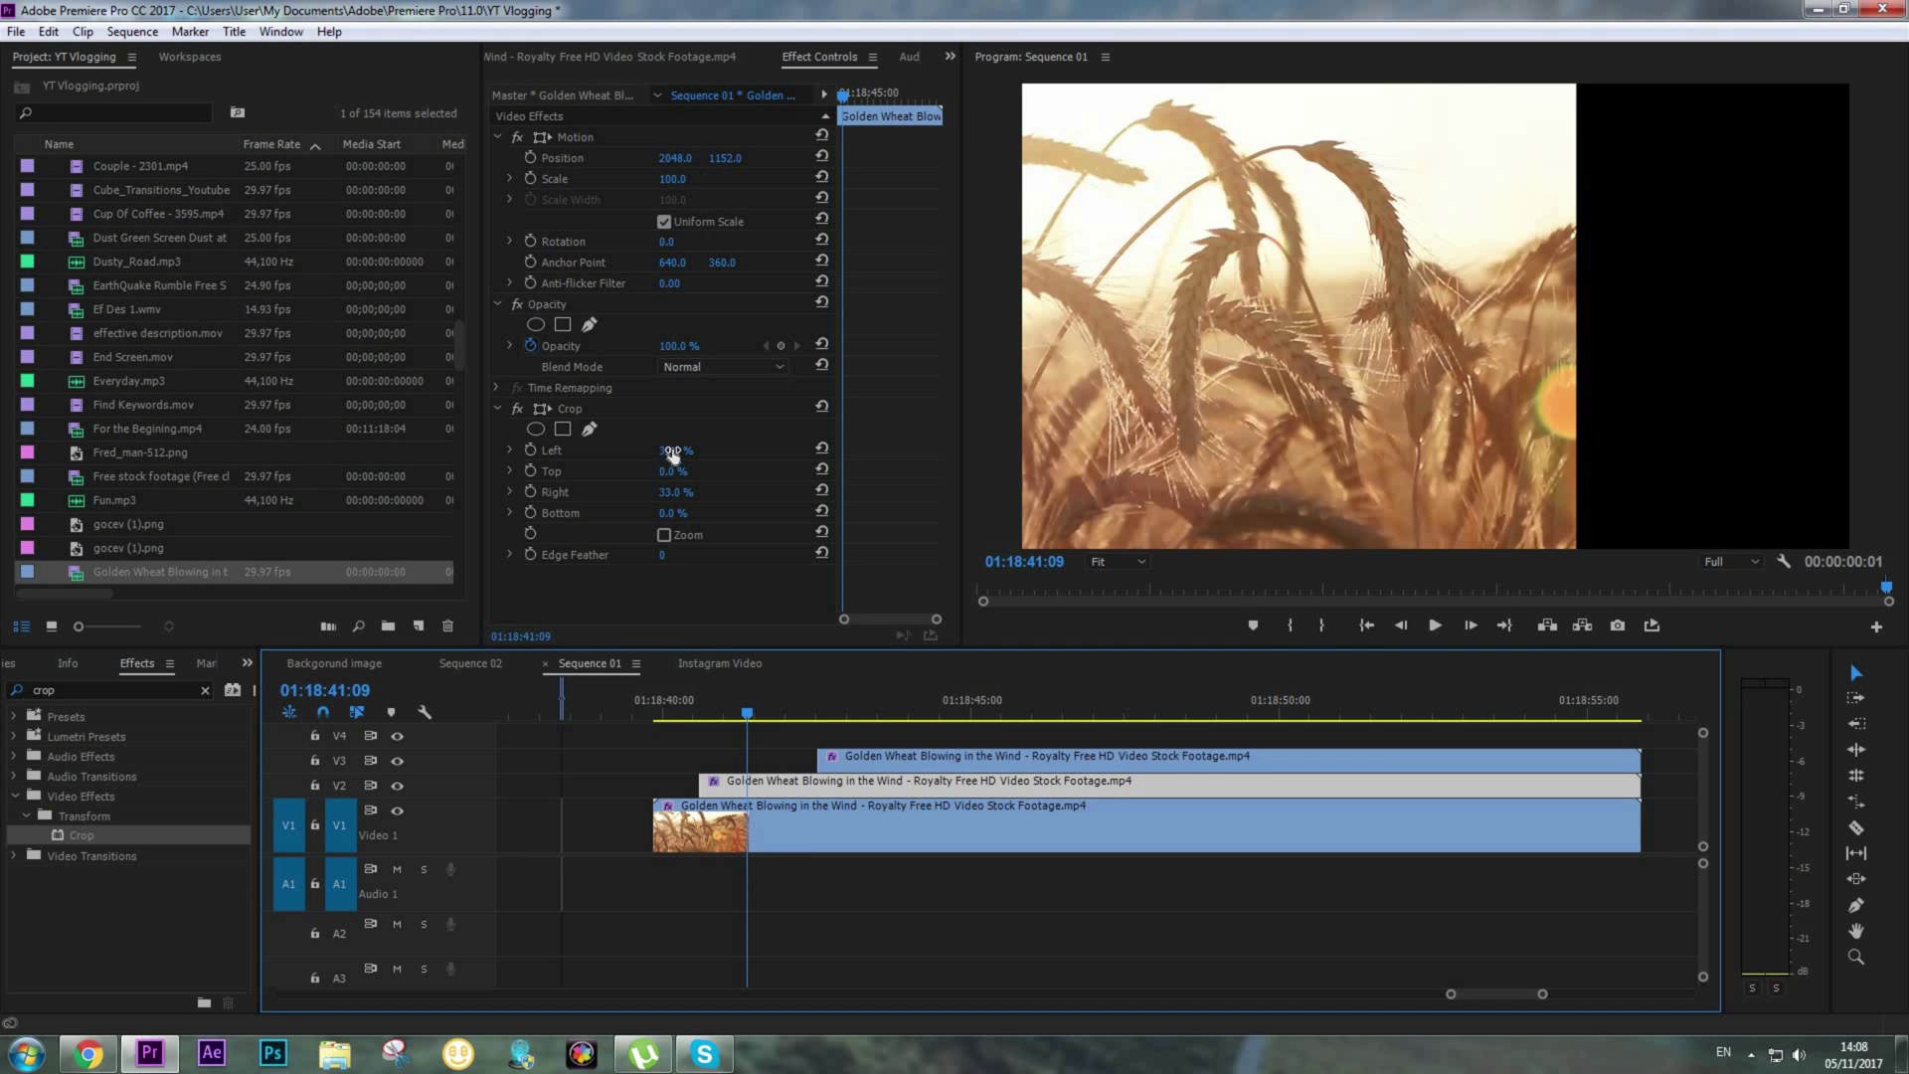
pyautogui.click(396, 811)
pyautogui.click(396, 810)
pyautogui.click(790, 803)
pyautogui.click(726, 758)
# Re-enter 33% as the left crop value of the V2 clip
pyautogui.click(752, 779)
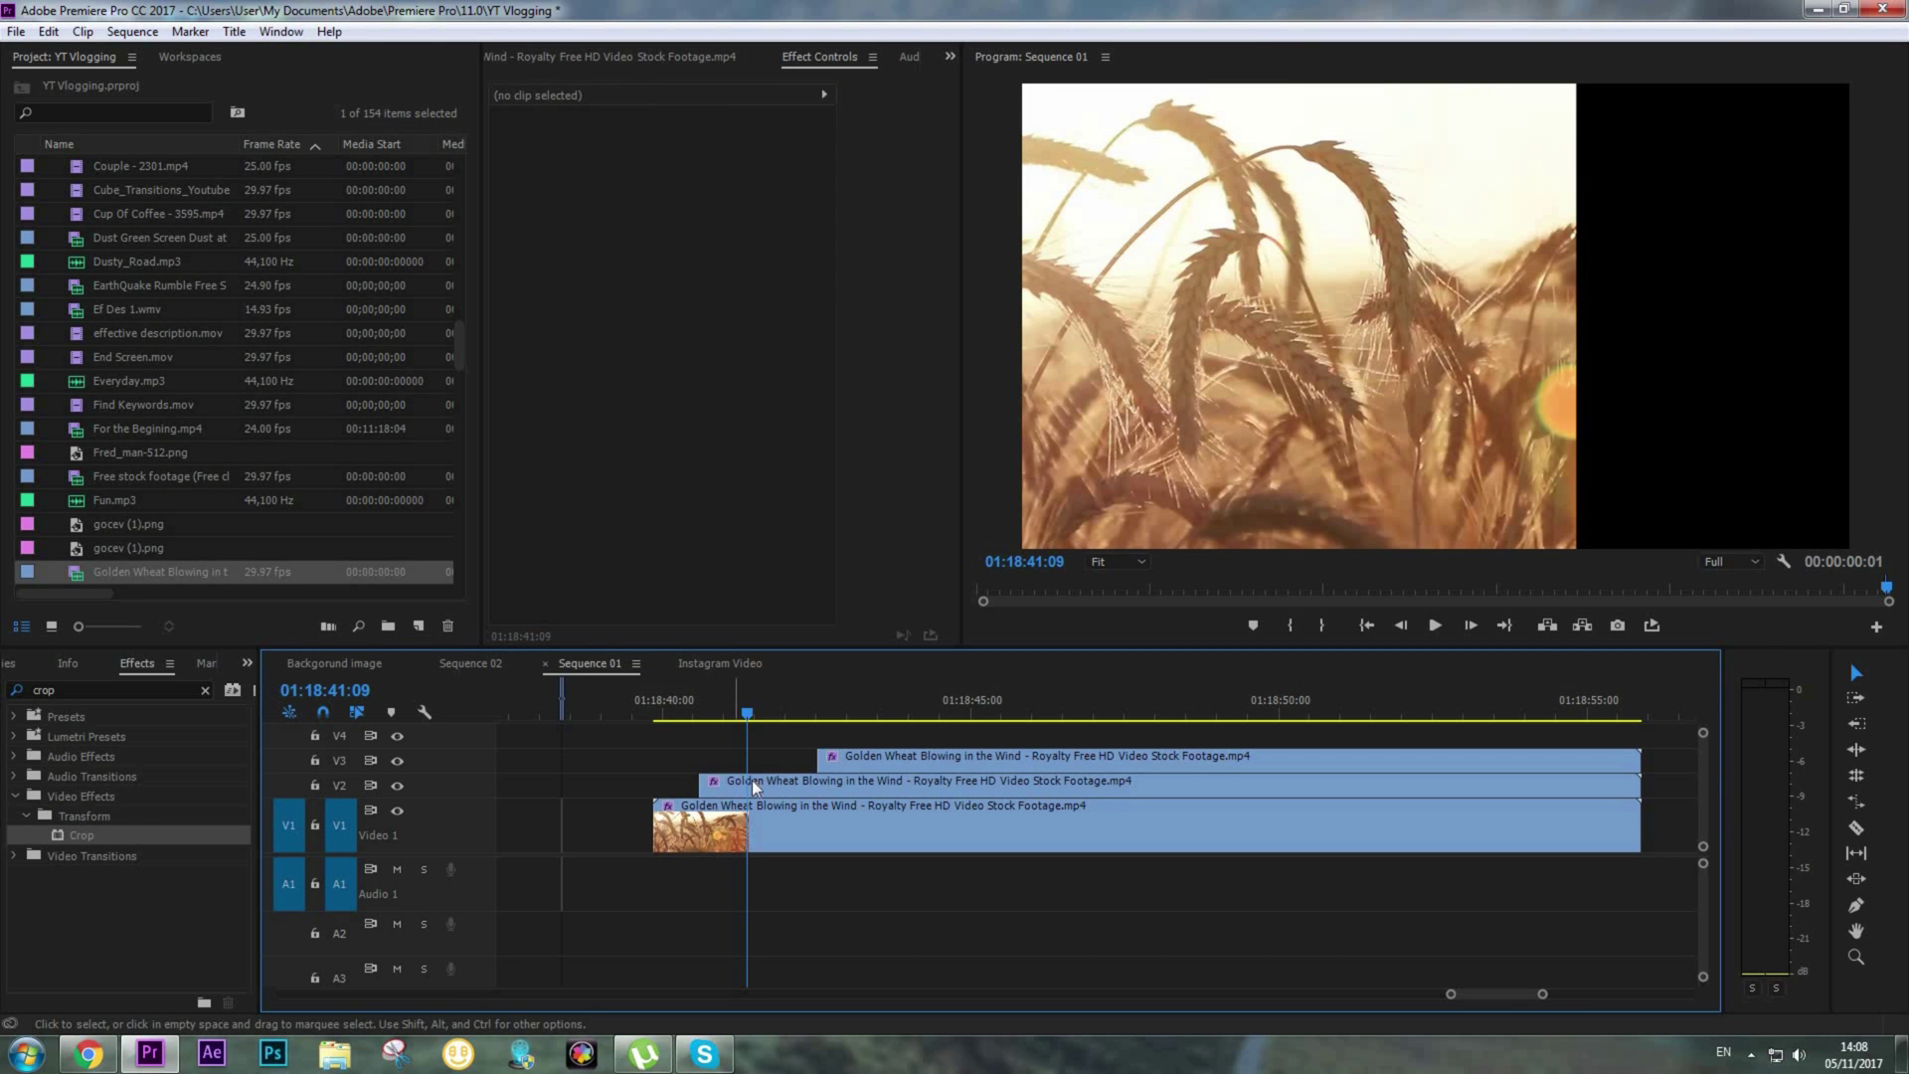
pyautogui.moveTo(676, 449)
pyautogui.mouseDown()
pyautogui.moveTo(701, 450)
pyautogui.moveTo(684, 445)
pyautogui.mouseUp()
pyautogui.click(684, 444)
pyautogui.write('33')
pyautogui.press('Return')
# Hide tracks V1 and V2 and set the V3 clip's left crop to 66%
pyautogui.click(795, 738)
pyautogui.click(397, 811)
pyautogui.click(397, 786)
pyautogui.click(857, 707)
pyautogui.click(901, 751)
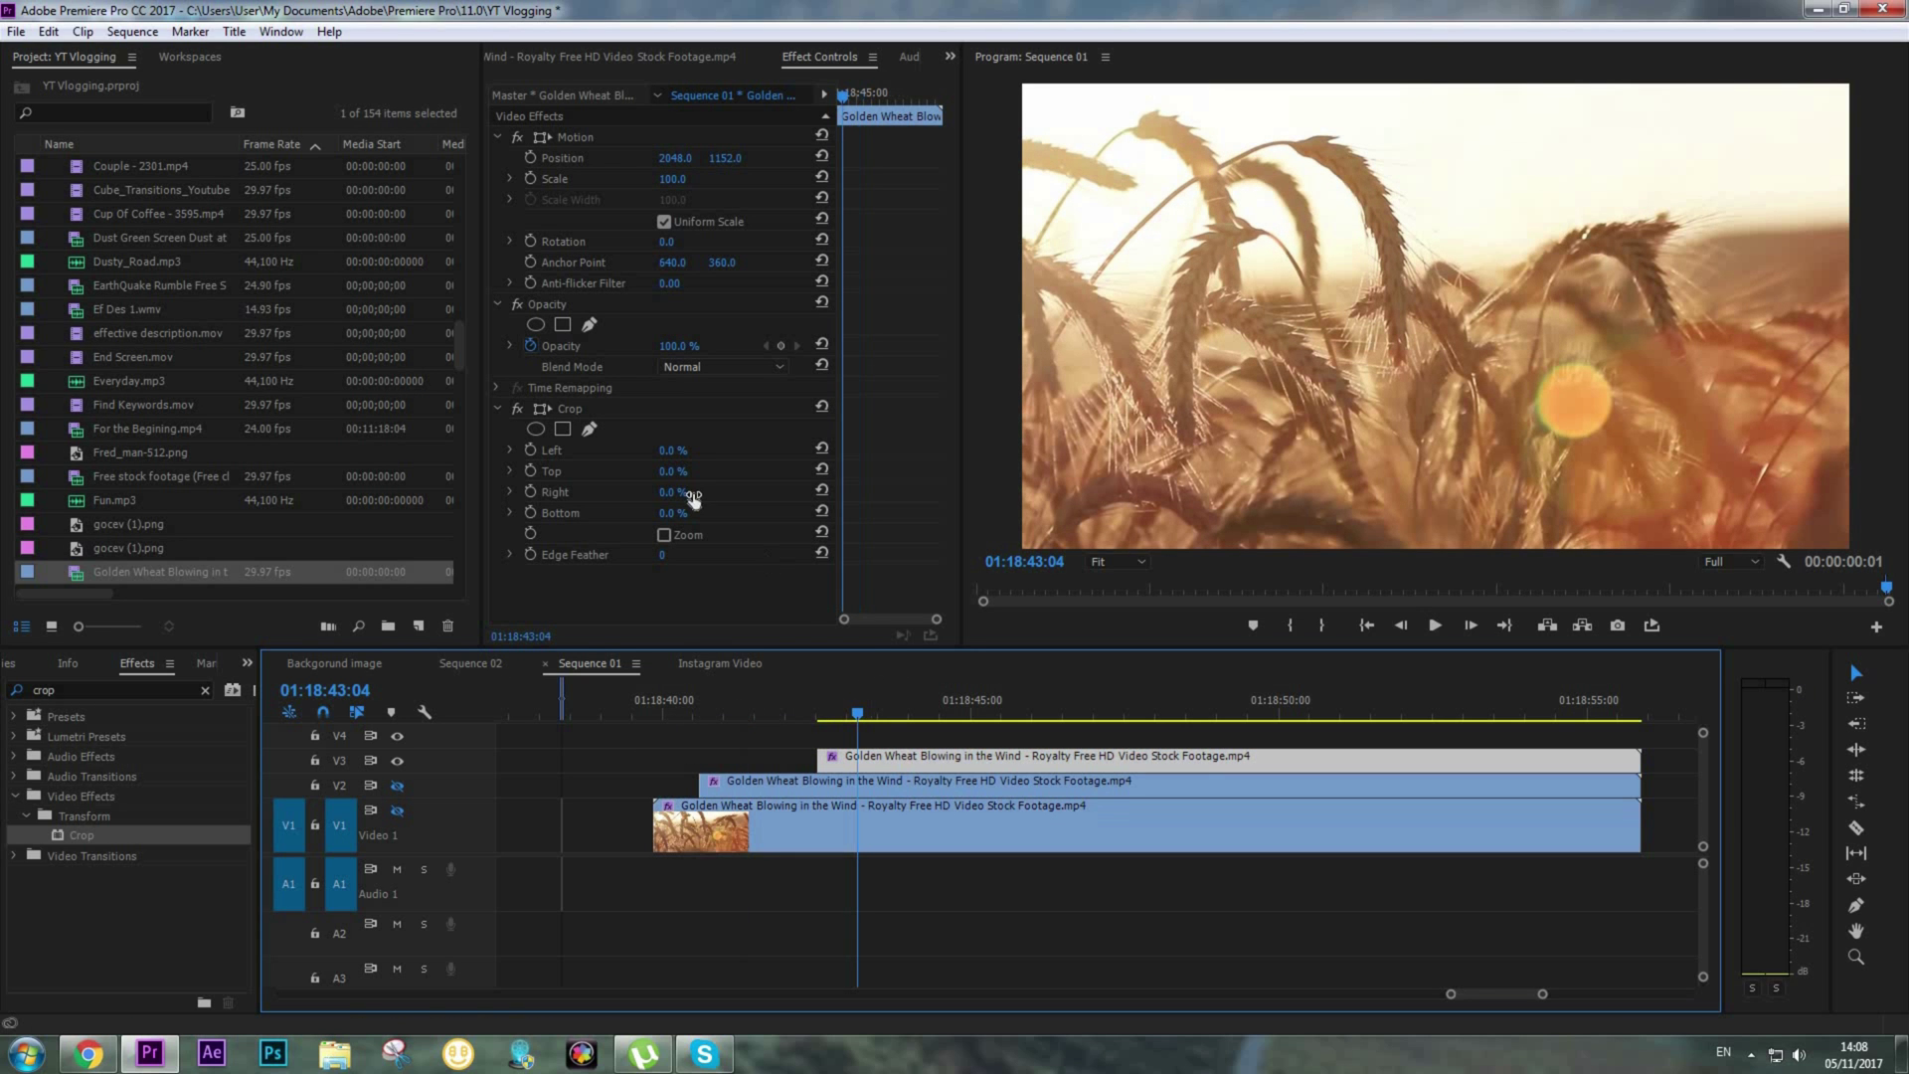
pyautogui.click(684, 446)
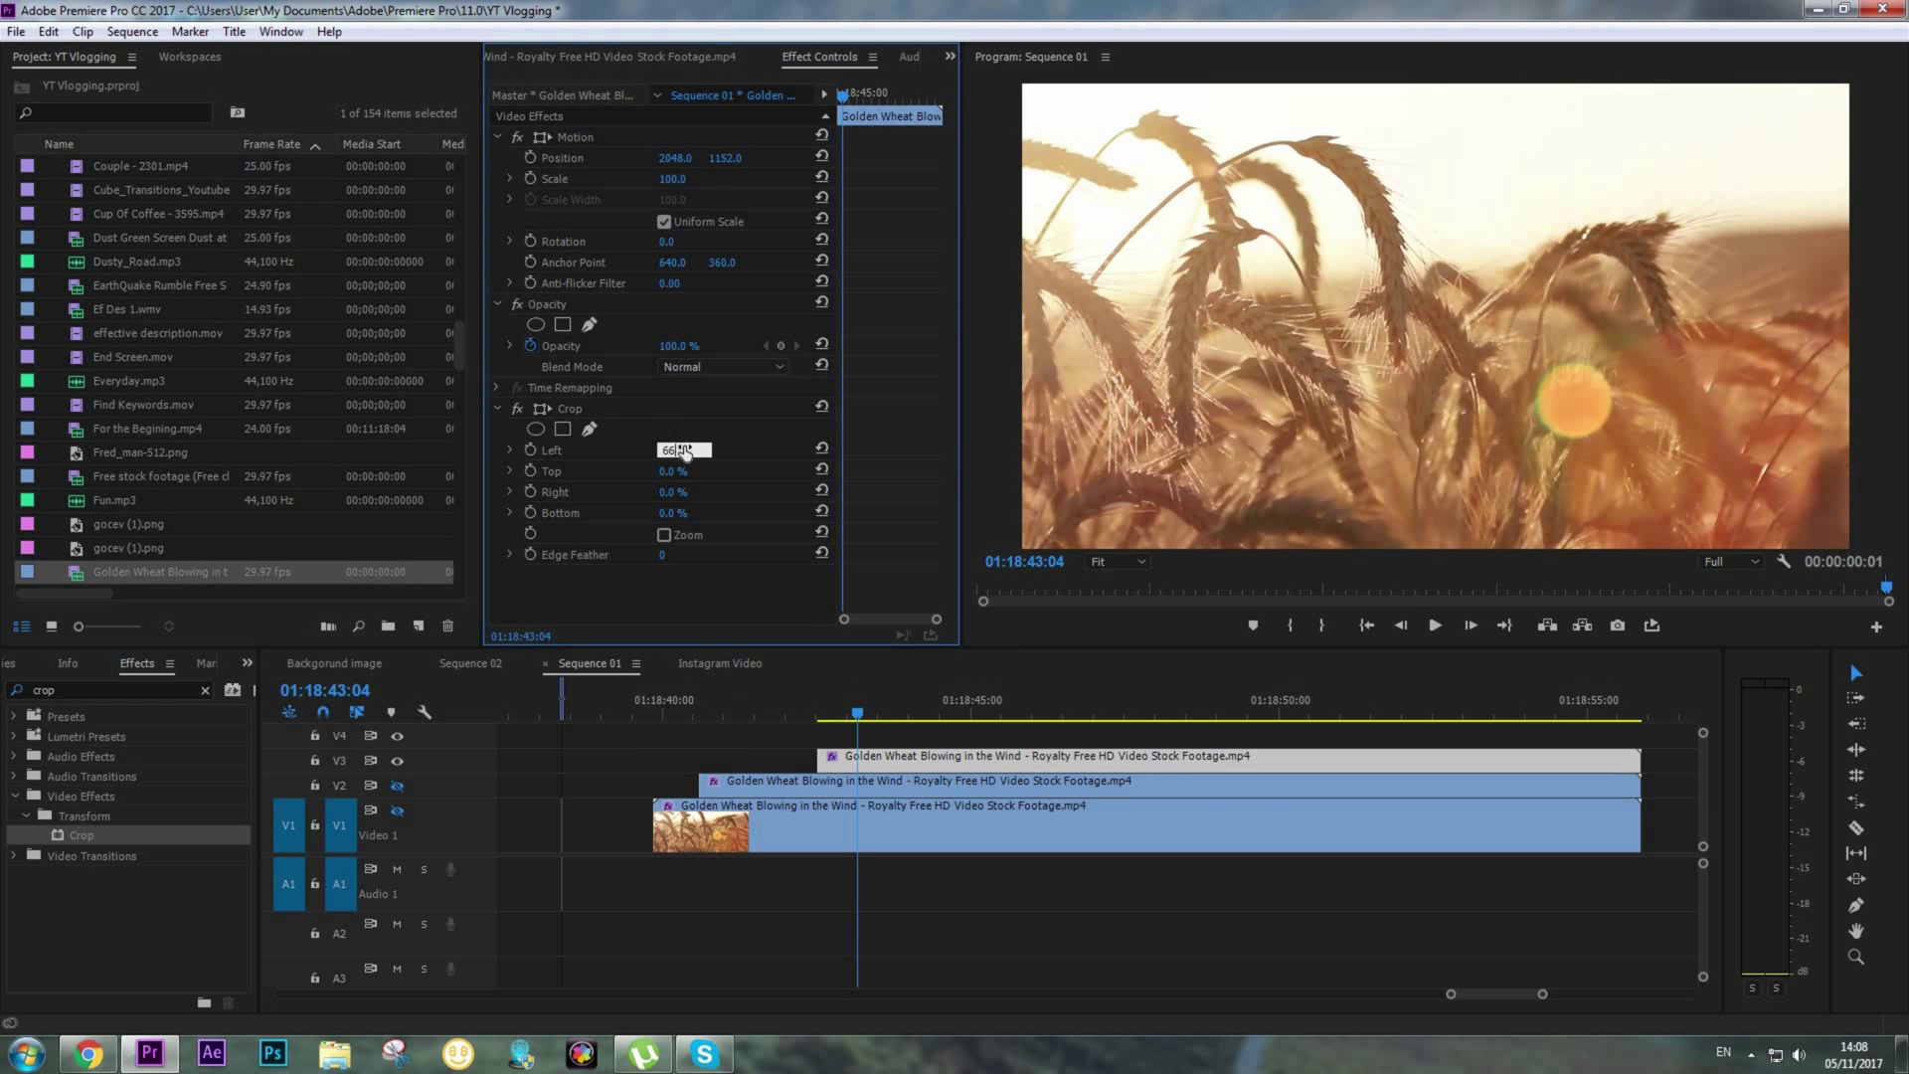
pyautogui.press('Return')
# Turn the output of tracks V2 and V1 back on and play the three-panel sequence from its start
pyautogui.click(718, 845)
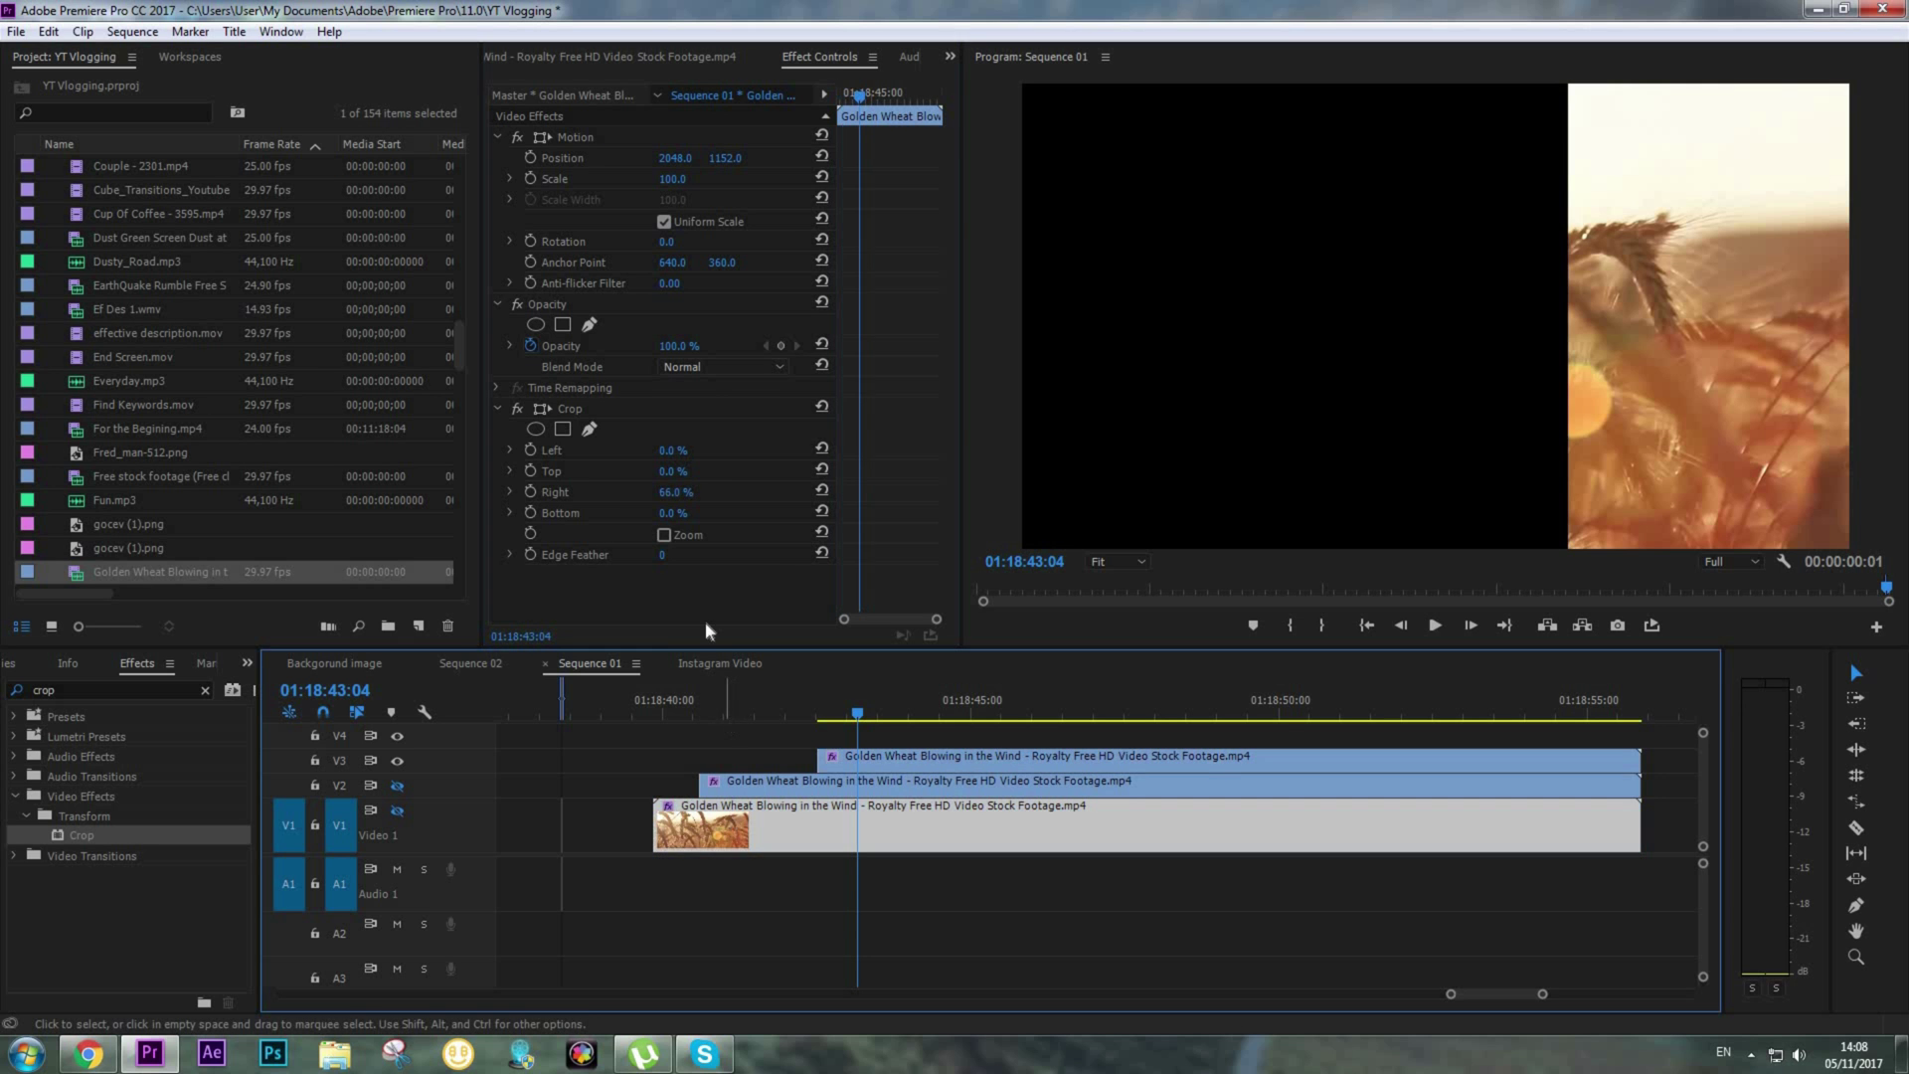
pyautogui.moveTo(775, 709); pyautogui.dragTo(876, 717)
pyautogui.click(397, 785)
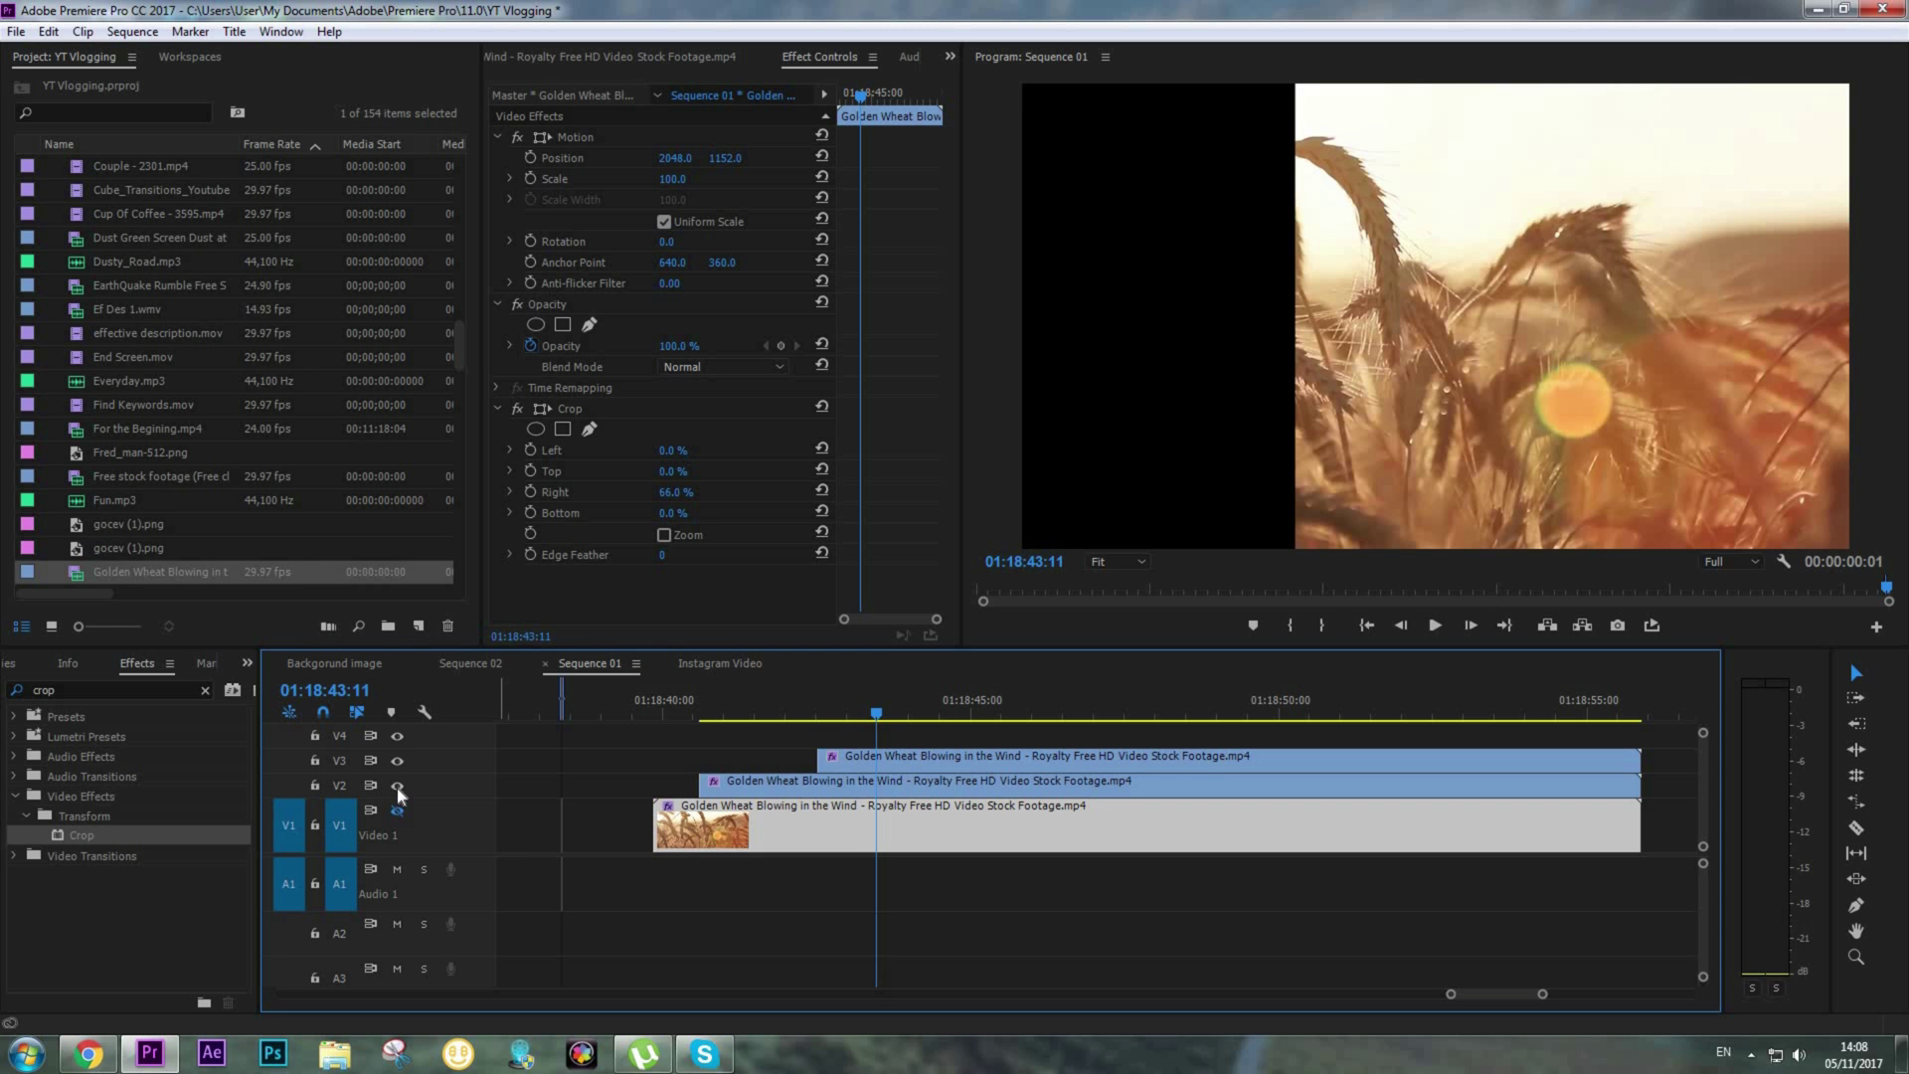
pyautogui.click(397, 811)
pyautogui.moveTo(656, 711); pyautogui.dragTo(663, 762)
pyautogui.press('space')
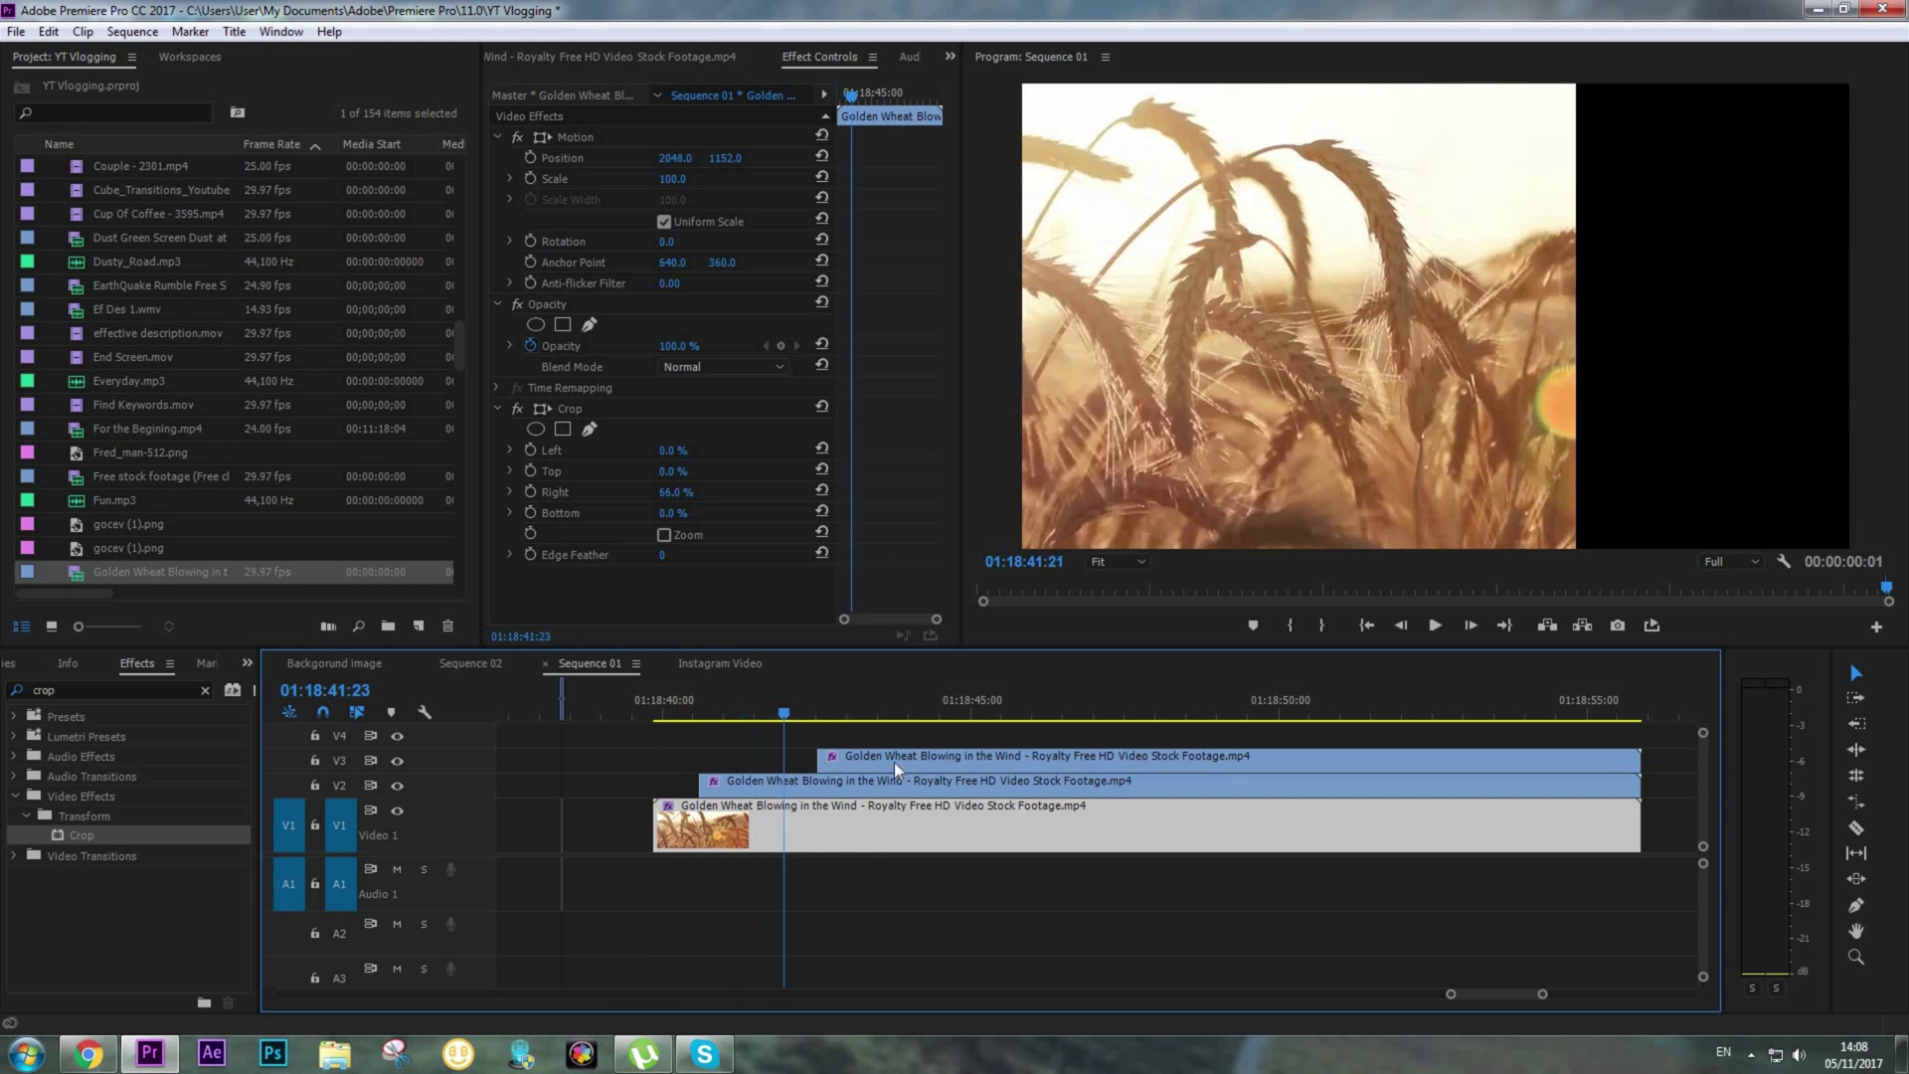
# Rework the starts of the V2 and V3 clips so that both begin at about 01:18:44
pyautogui.moveTo(910, 762); pyautogui.dragTo(671, 755)
pyautogui.moveTo(814, 756); pyautogui.dragTo(610, 785)
pyautogui.click(710, 790)
pyautogui.hotkey('ctrl', 'z')
pyautogui.hotkey('ctrl', 'z')
pyautogui.click(856, 763)
# At the V1 clip's start, turn on Position keyframing and set the vertical position to -1153
pyautogui.moveTo(682, 710); pyautogui.dragTo(653, 716)
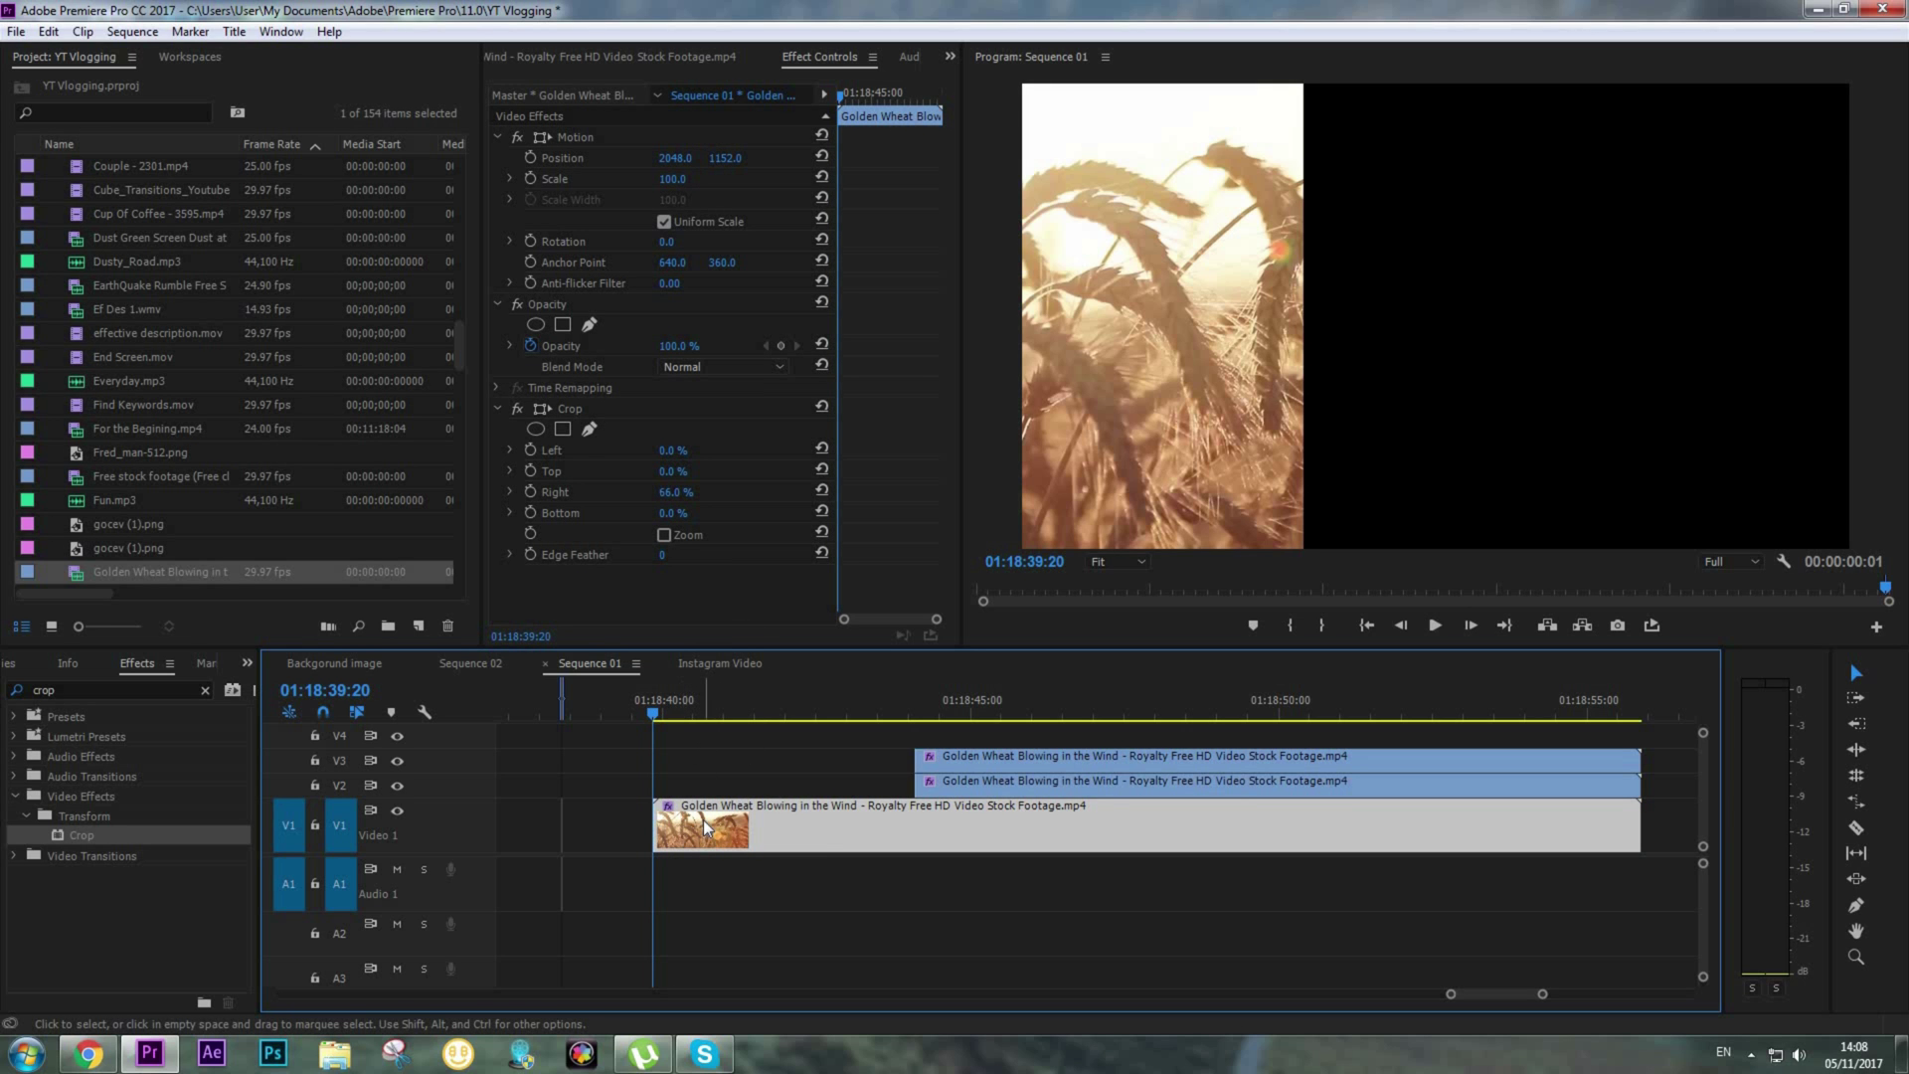
pyautogui.click(532, 156)
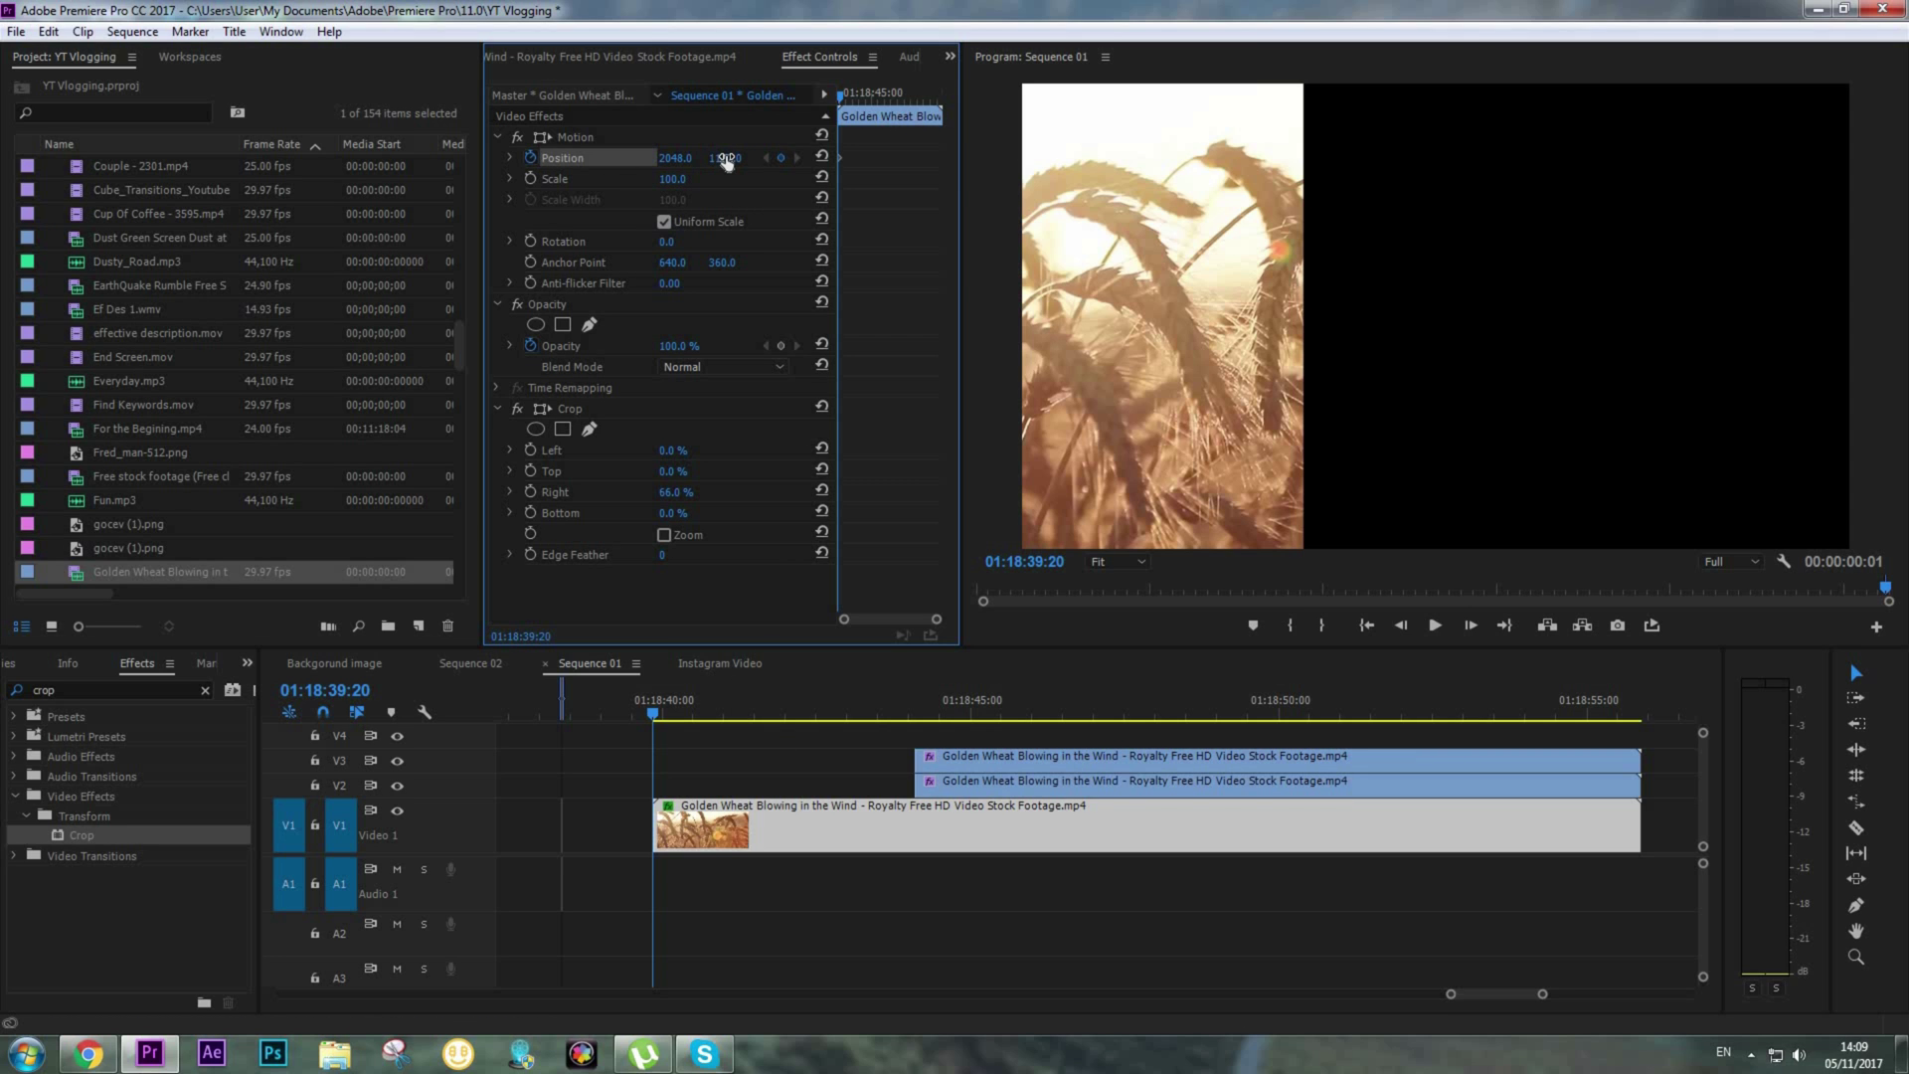
pyautogui.moveTo(725, 157); pyautogui.dragTo(494, 157)
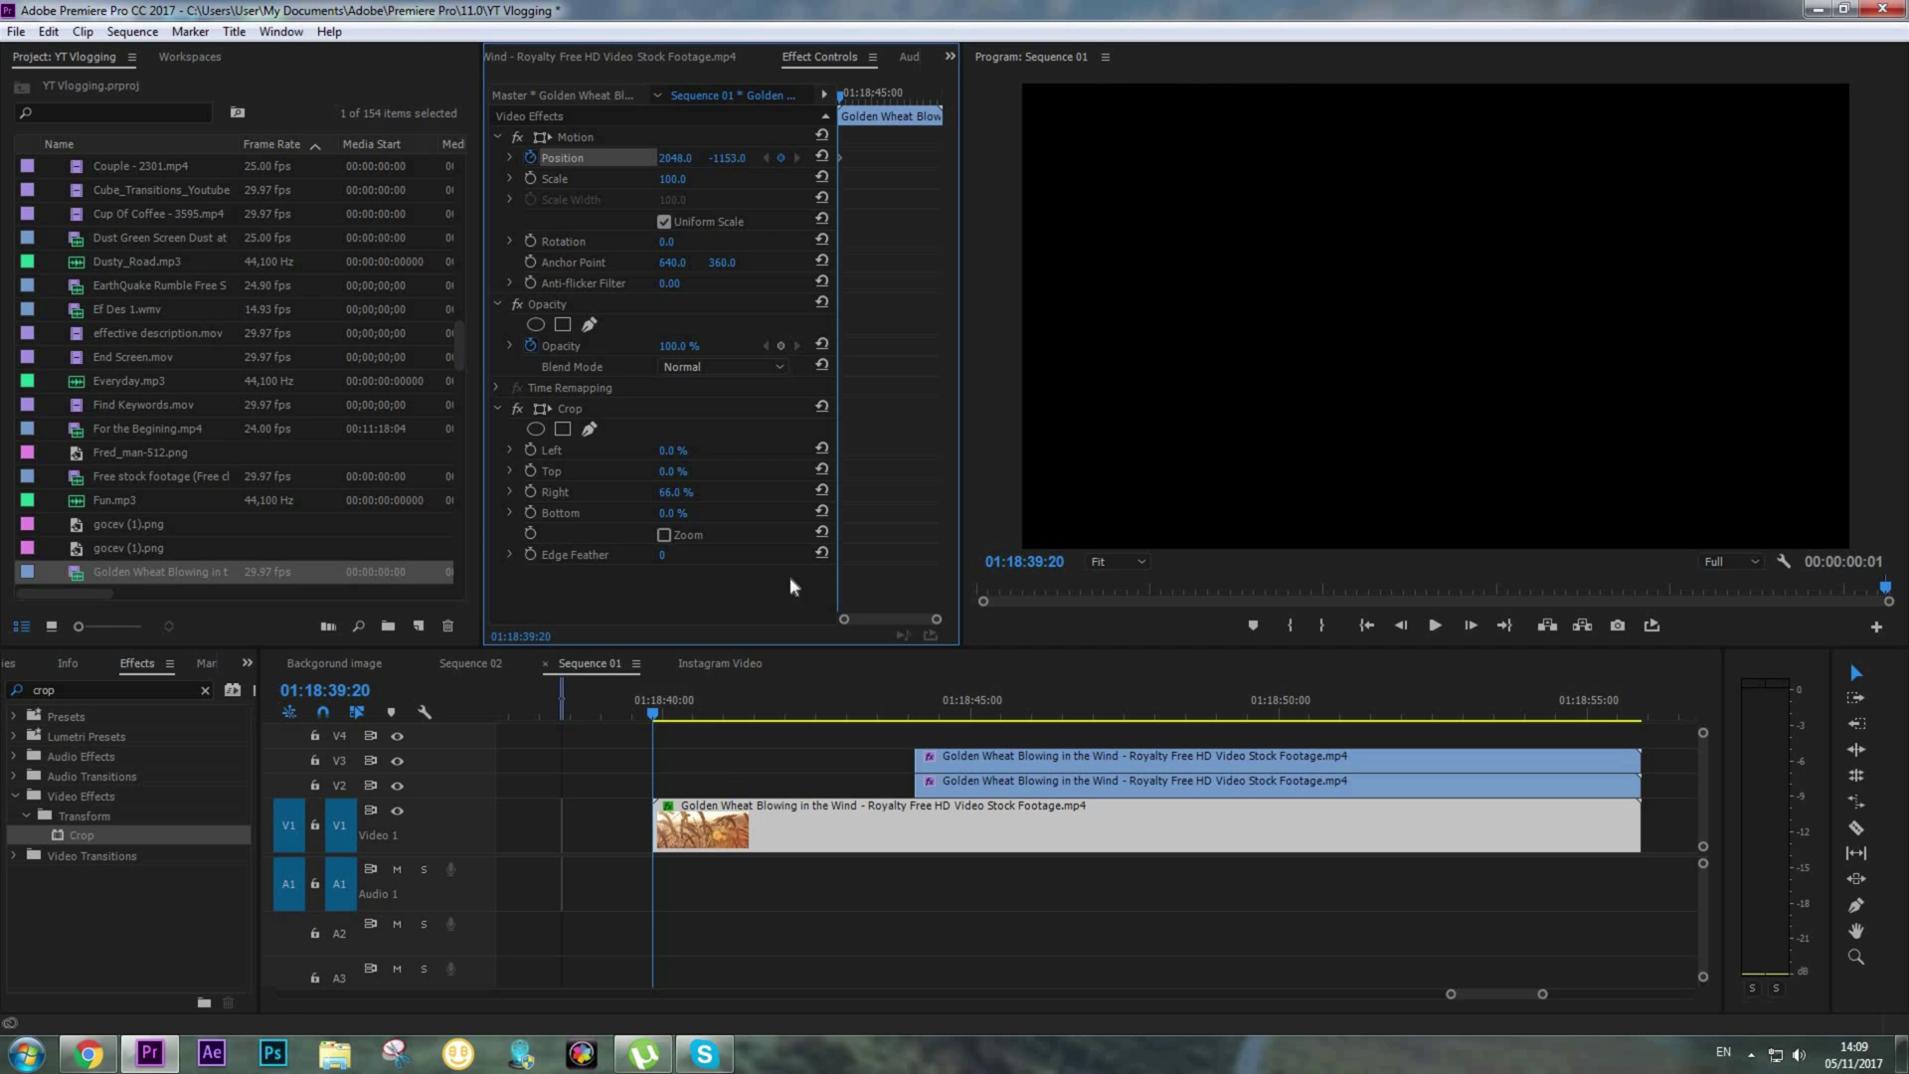
# Add a second Position keyframe to the V1 clip at 01:18:40:22 by resetting its position to the default
pyautogui.click(710, 783)
pyautogui.click(726, 815)
pyautogui.press('space')
pyautogui.press('space')
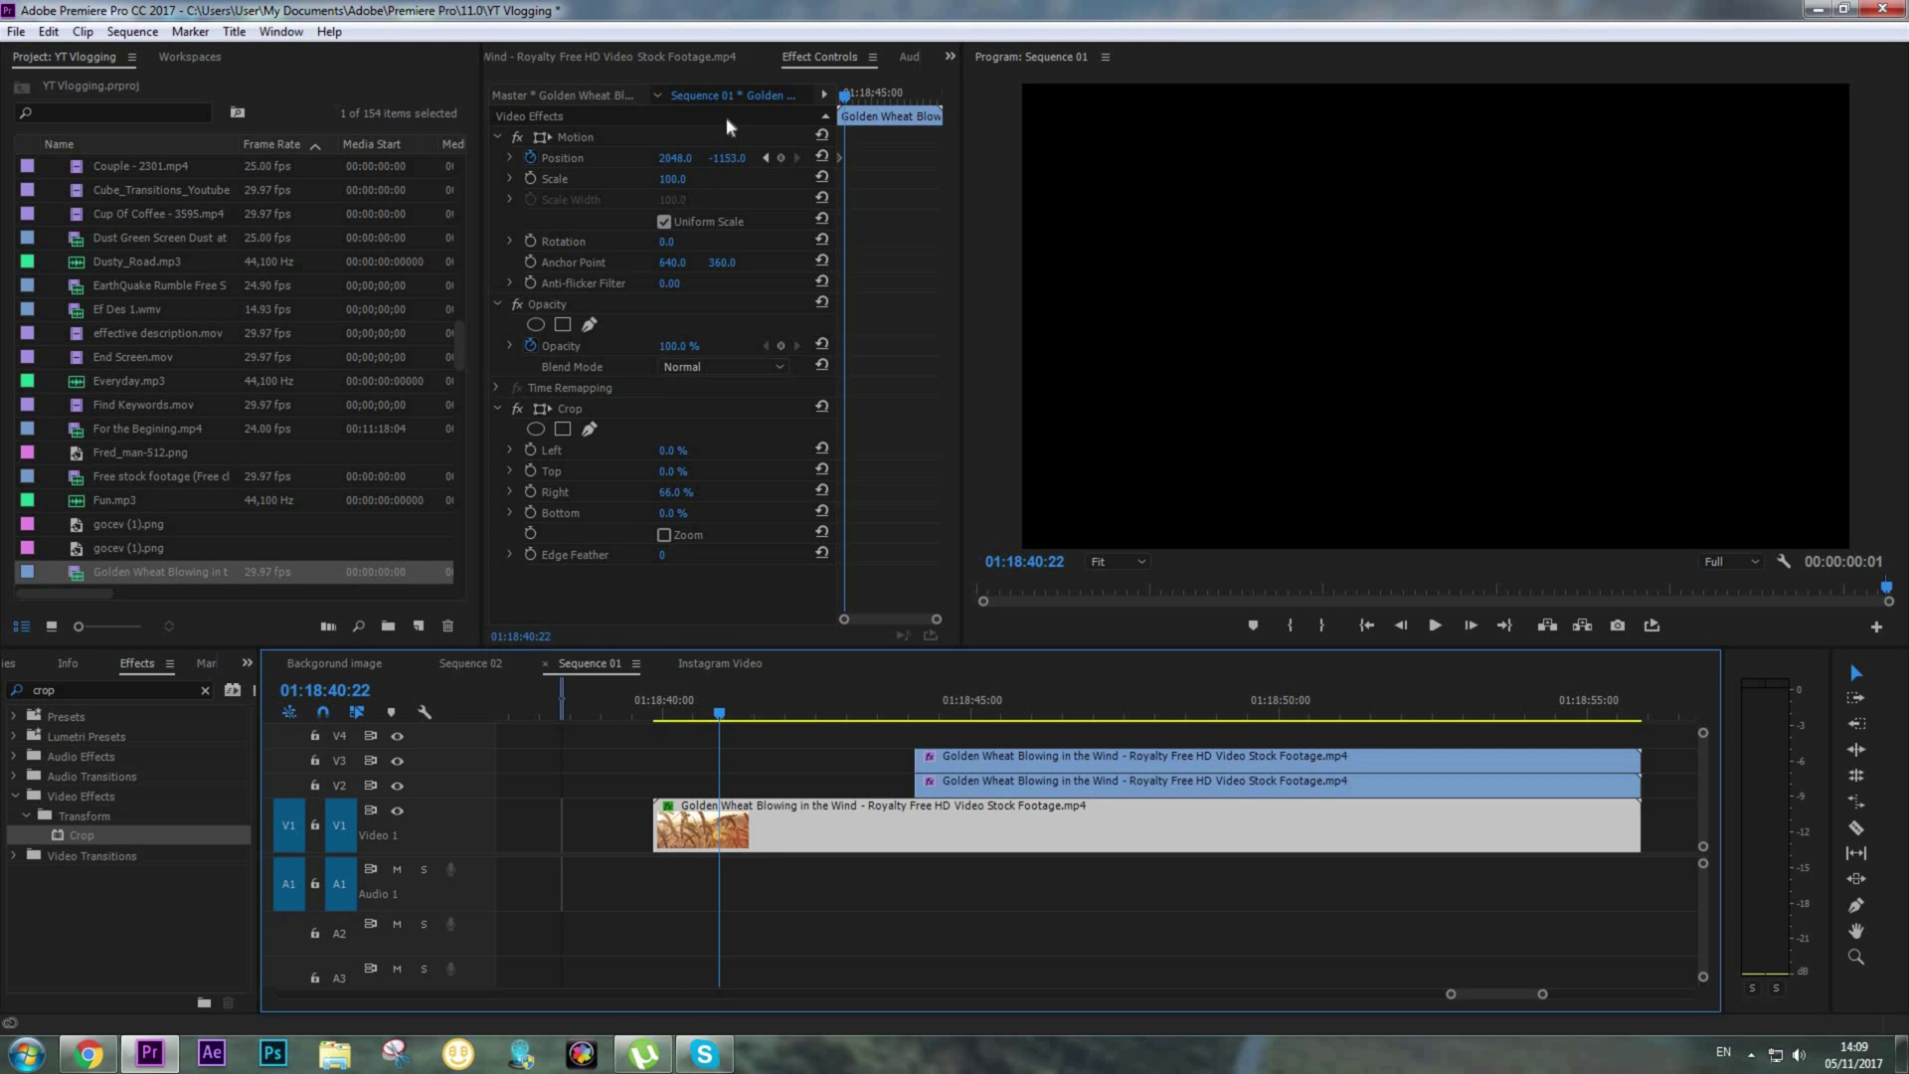
pyautogui.click(821, 157)
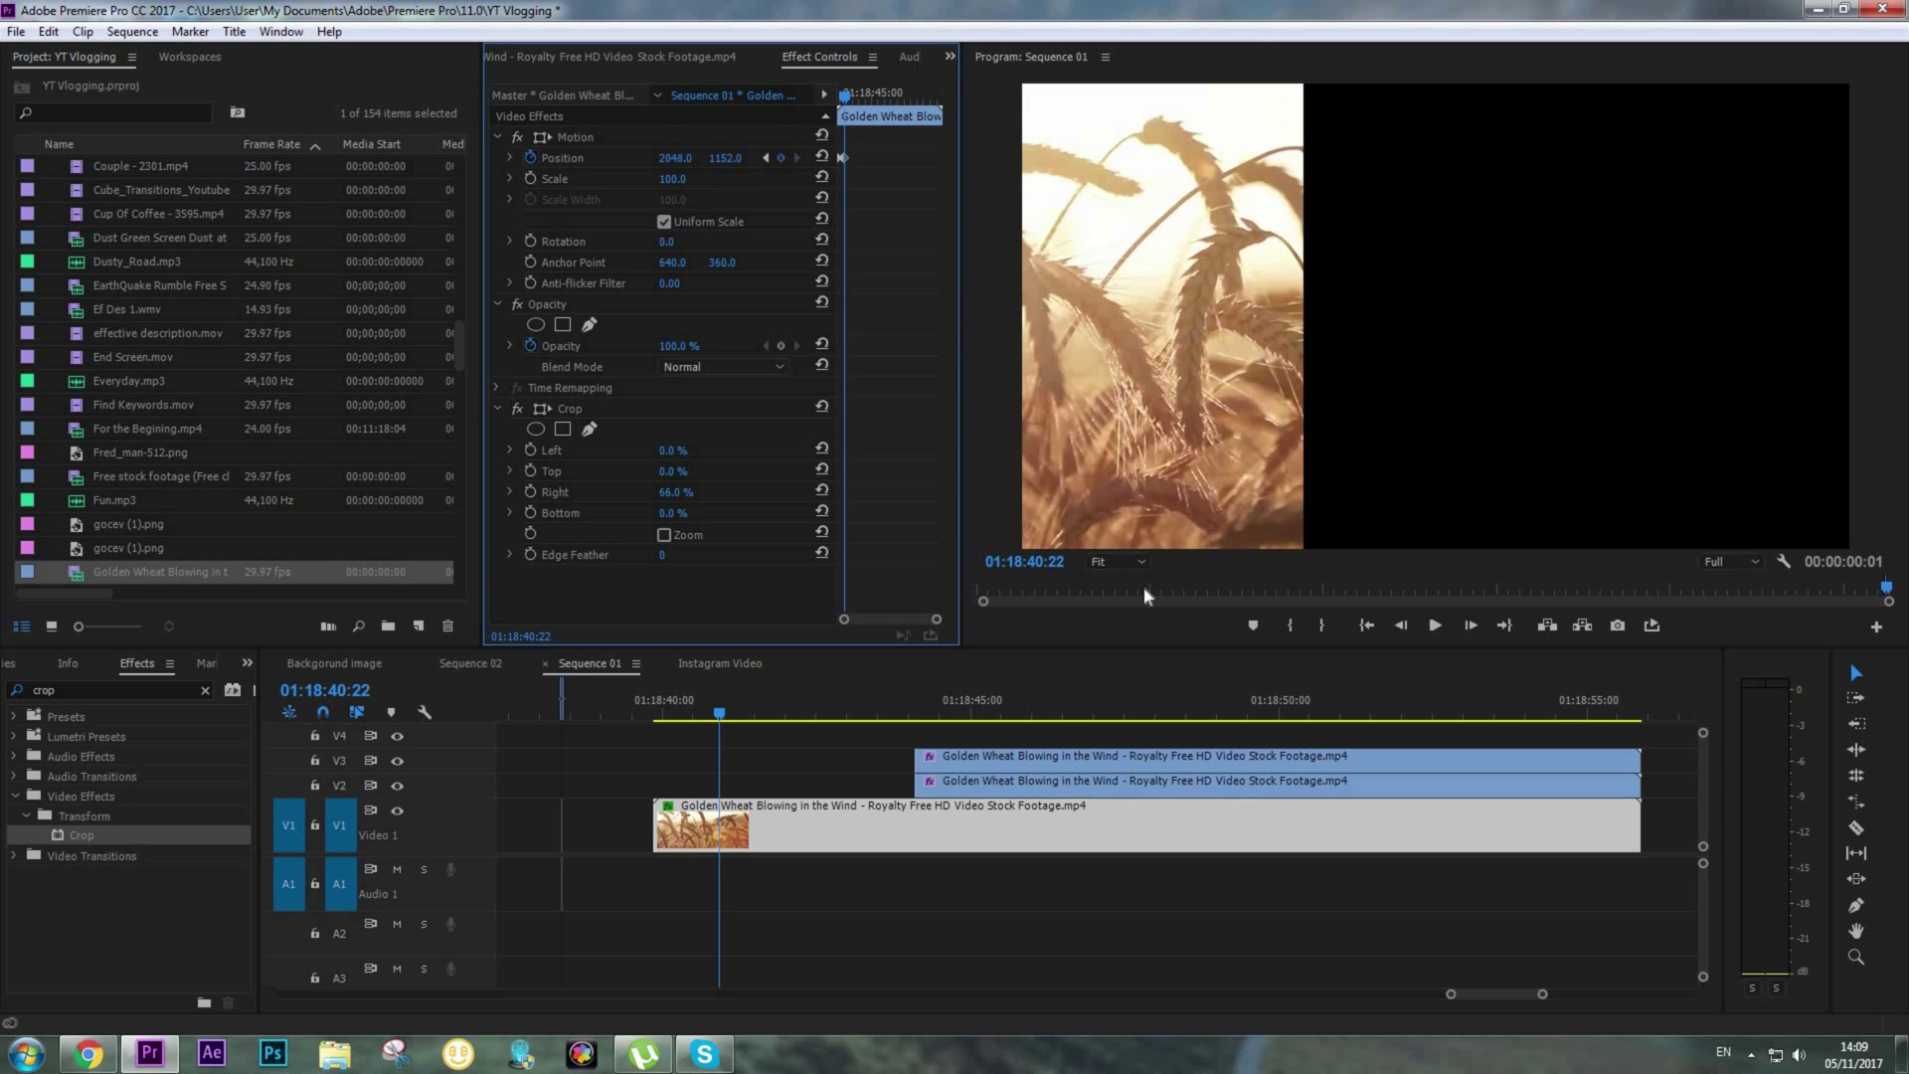
# Play the V1 clip's slide-in animation from its start
pyautogui.click(635, 712)
pyautogui.click(805, 752)
pyautogui.press('space')
pyautogui.click(762, 833)
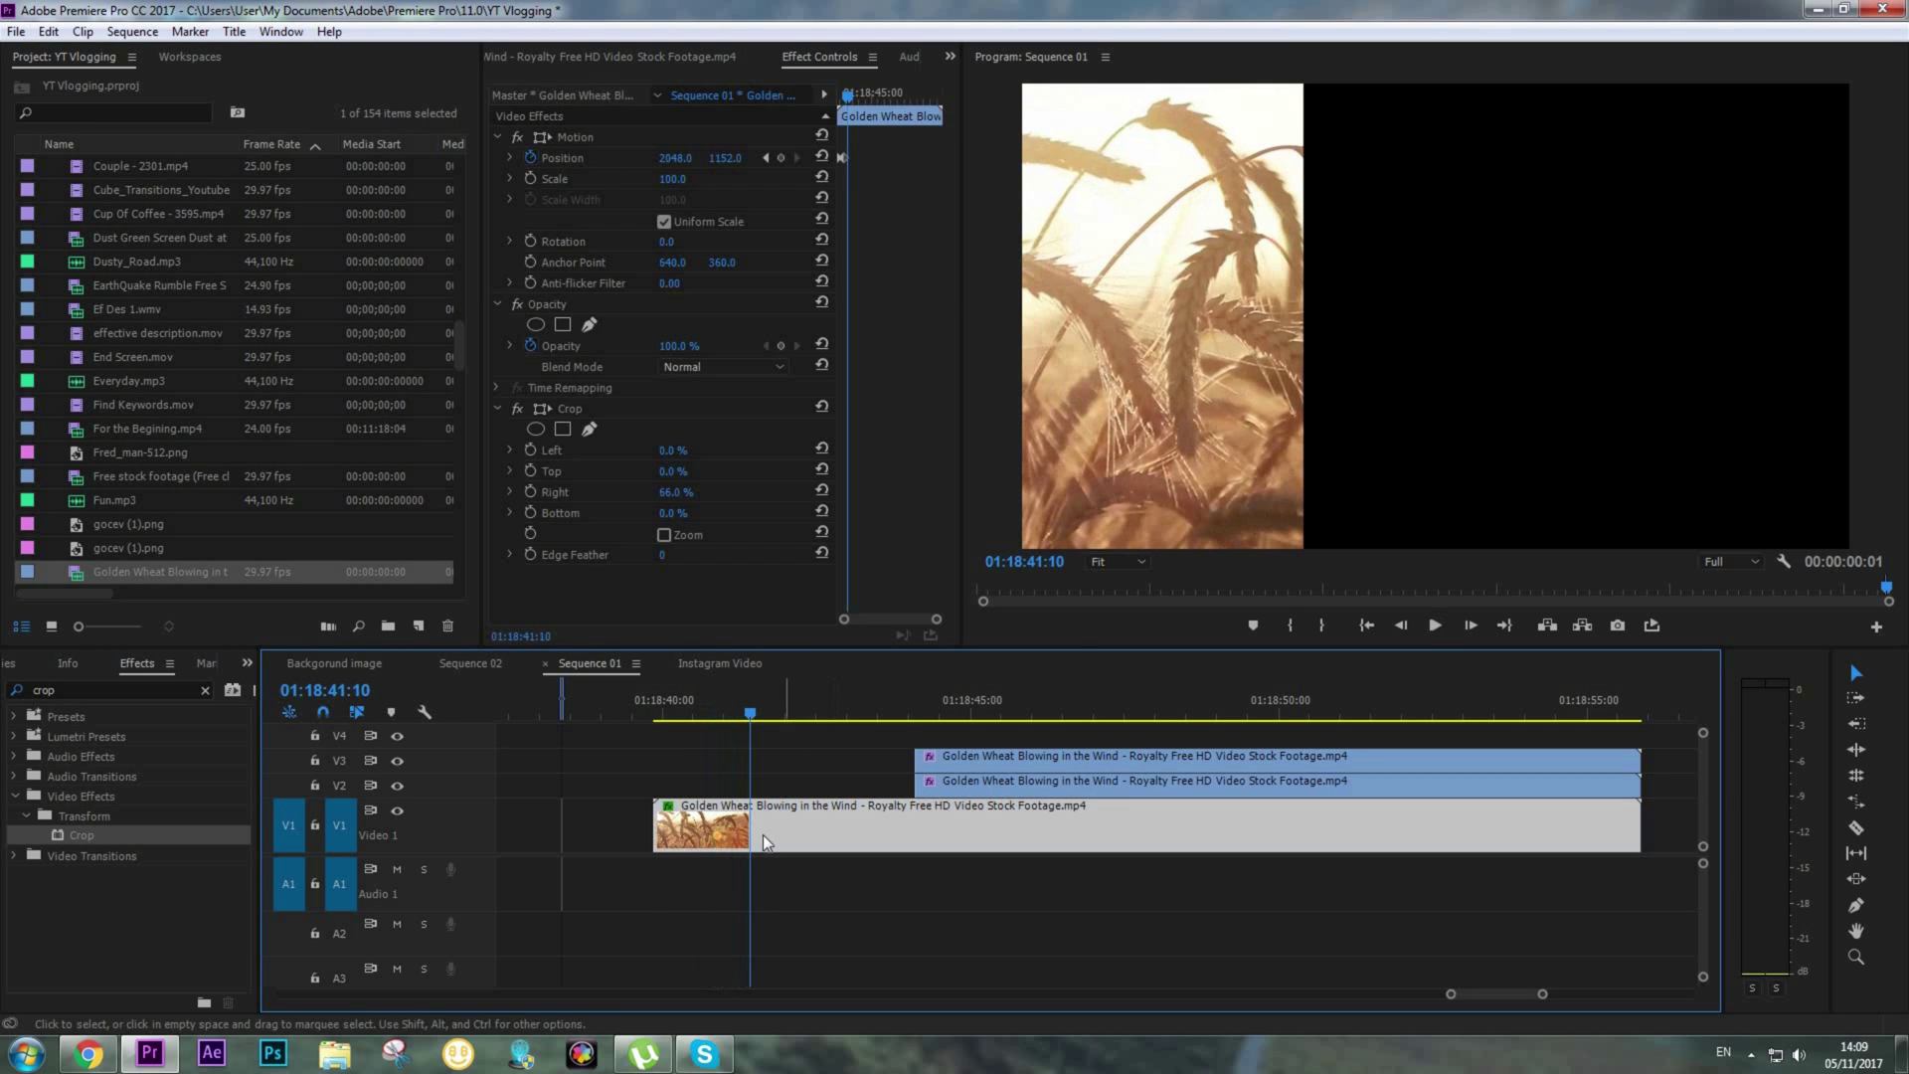
# Move the V1 clip's second Position keyframe closer to the first to shorten the slide-in
pyautogui.moveTo(937, 618); pyautogui.dragTo(810, 533)
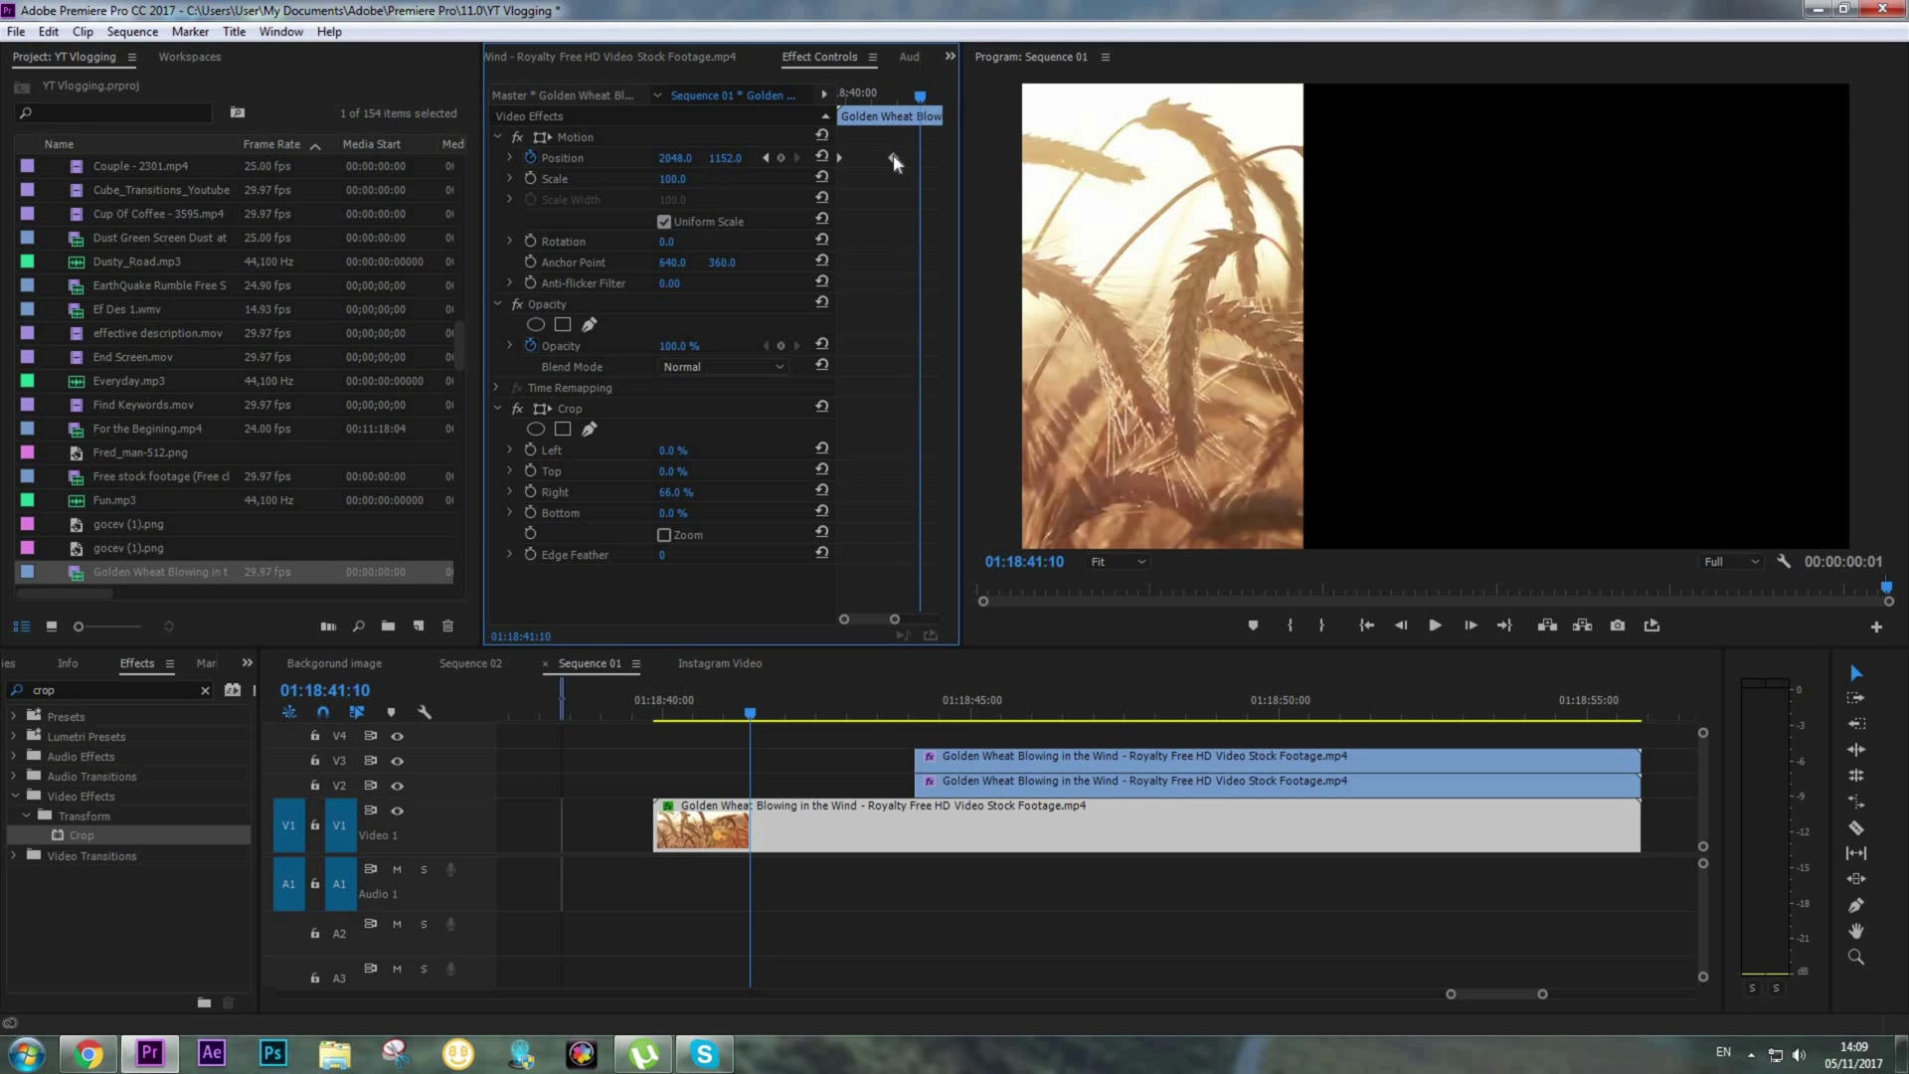
pyautogui.moveTo(889, 158); pyautogui.dragTo(832, 108)
pyautogui.moveTo(874, 112); pyautogui.dragTo(825, 114)
# Replay the V1 clip's shortened slide-in from its start to check the speed
pyautogui.press('space')
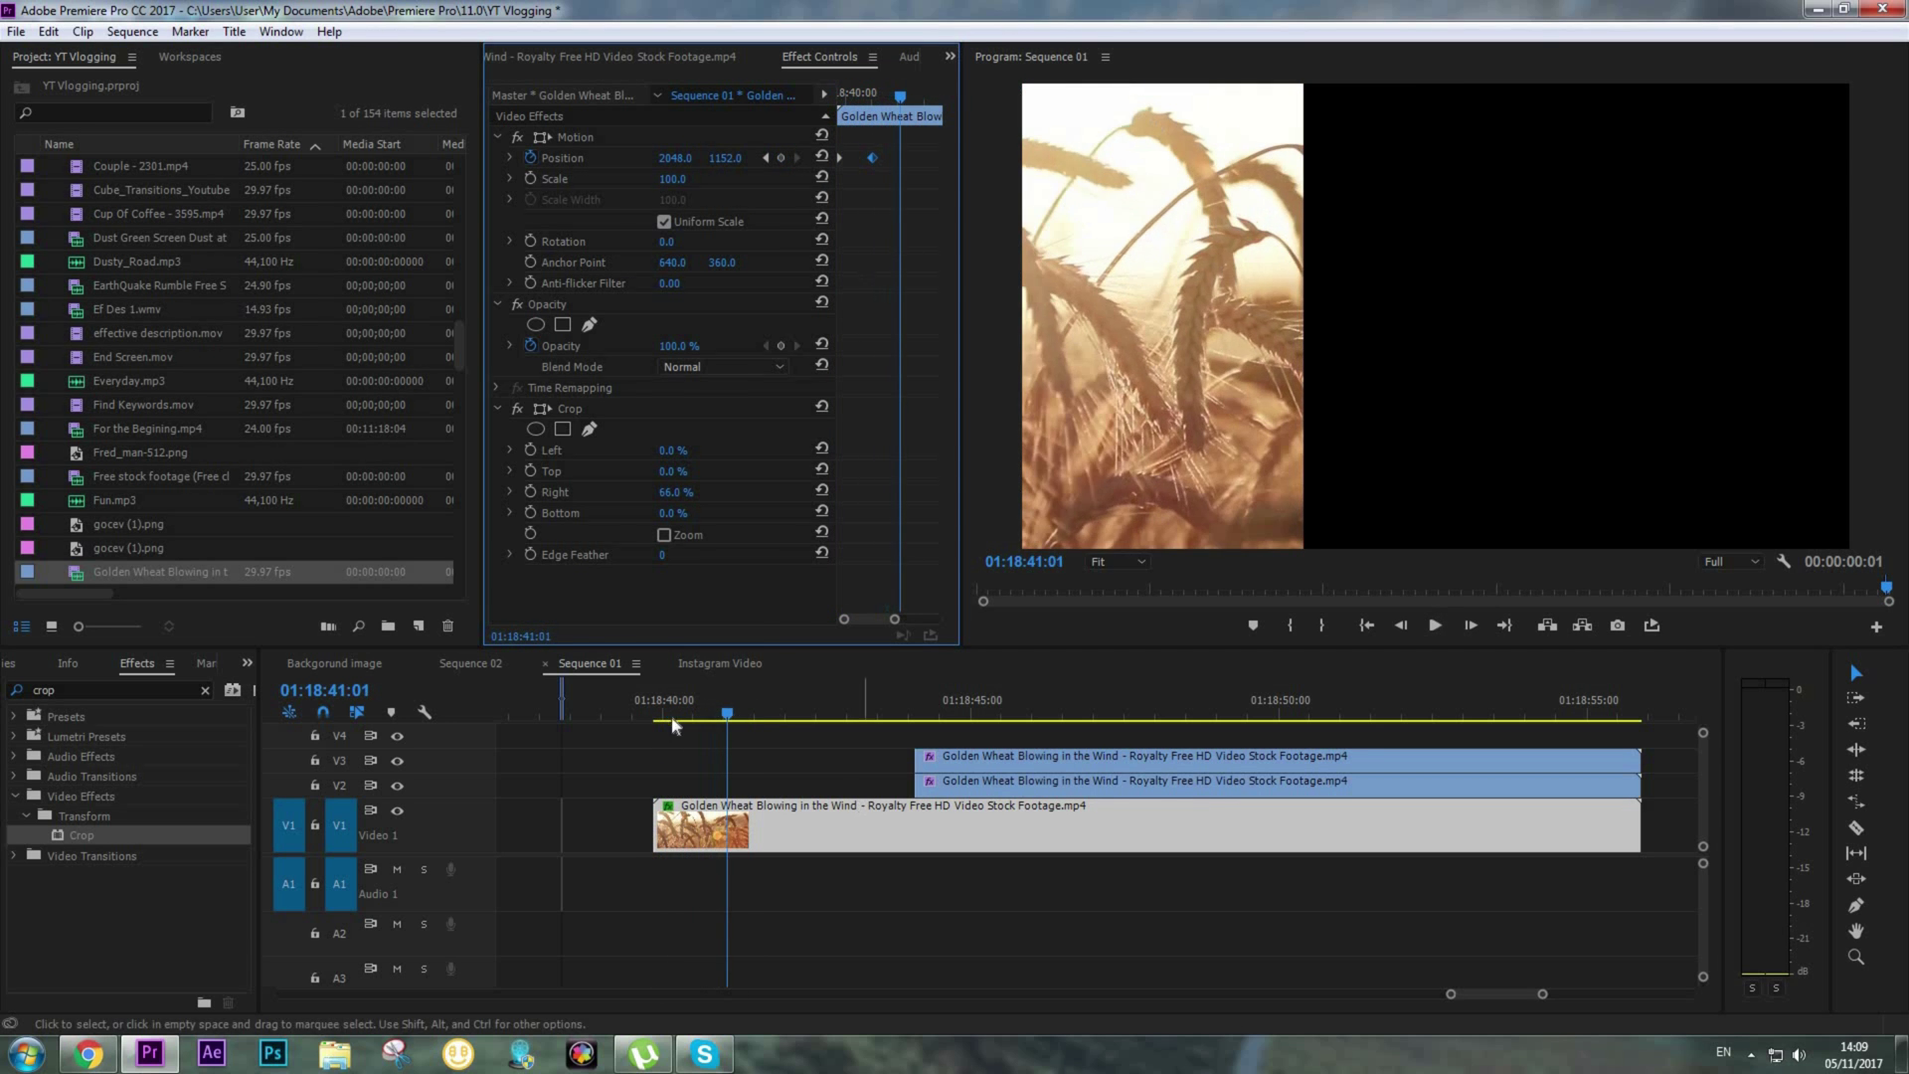
pyautogui.moveTo(672, 714); pyautogui.dragTo(642, 714)
pyautogui.click(779, 766)
pyautogui.press('space')
pyautogui.click(686, 825)
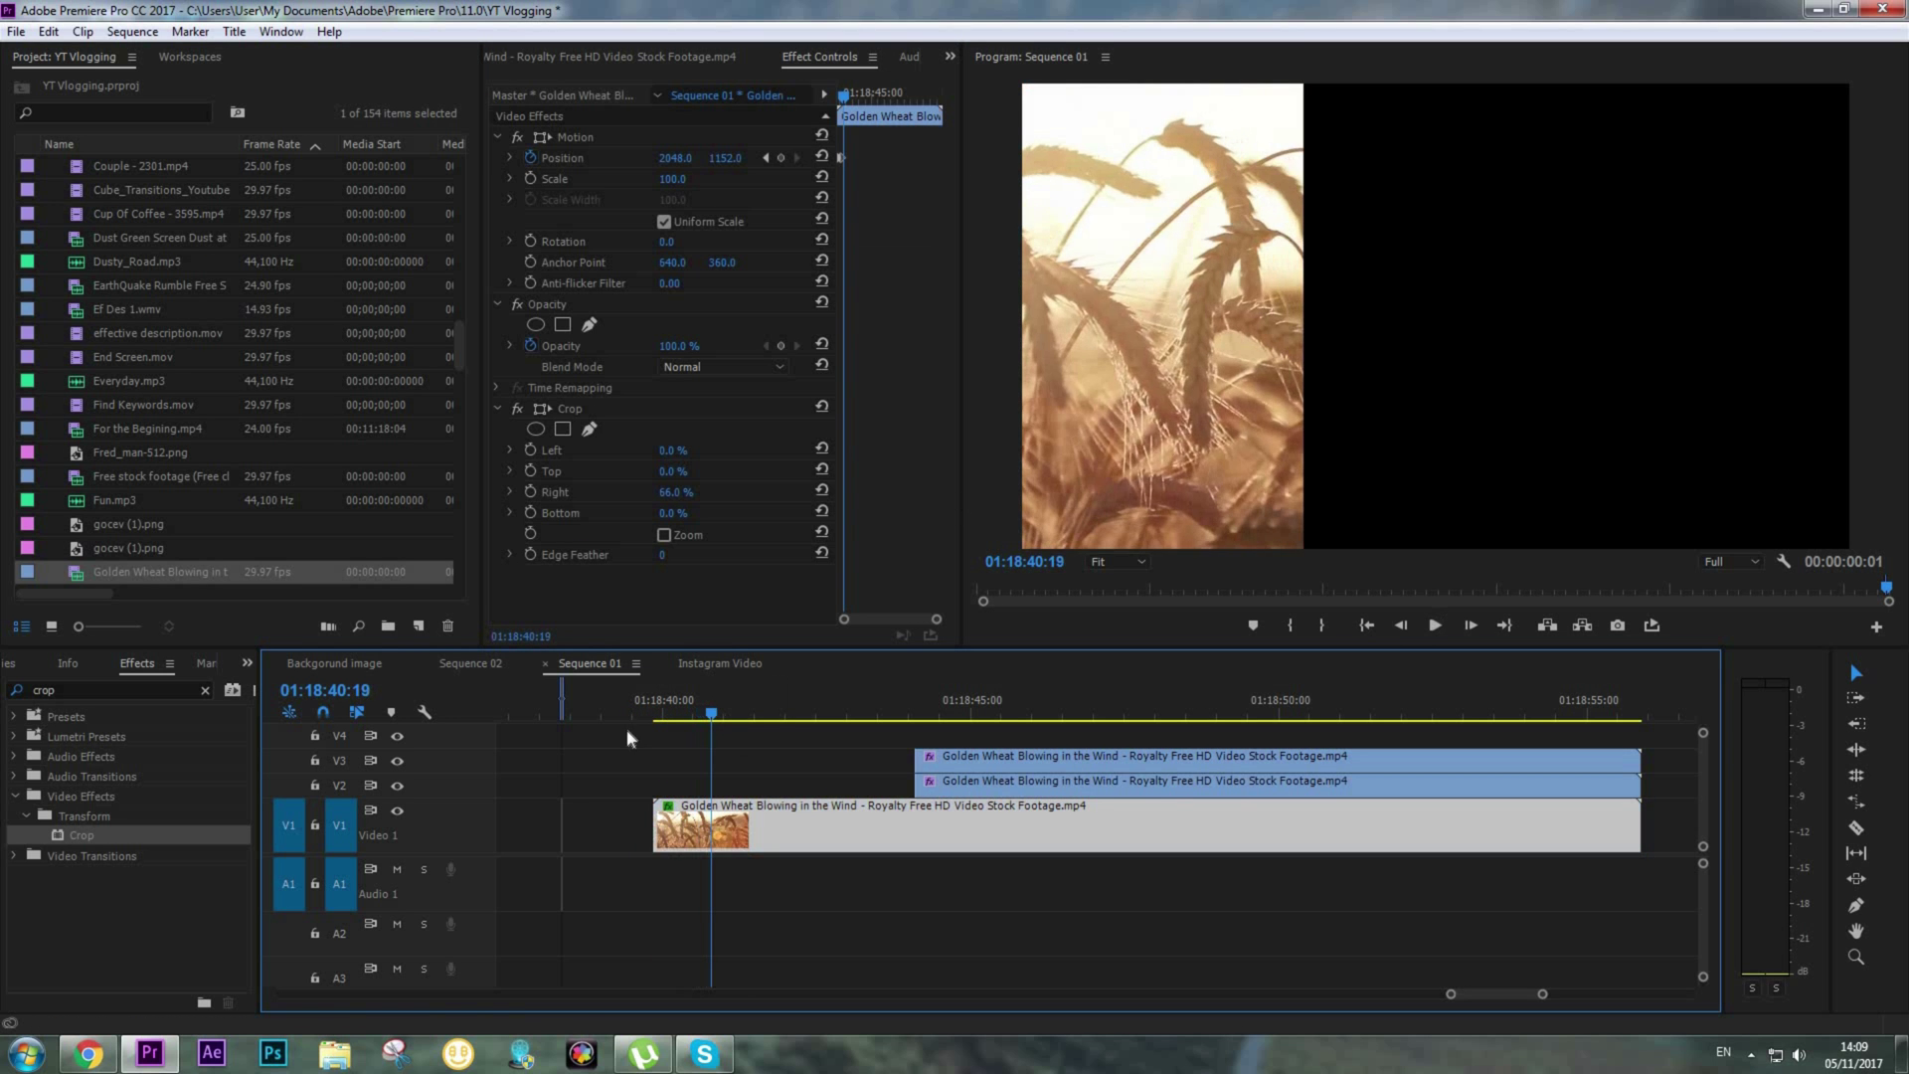
pyautogui.moveTo(670, 713); pyautogui.dragTo(642, 714)
pyautogui.press('space')
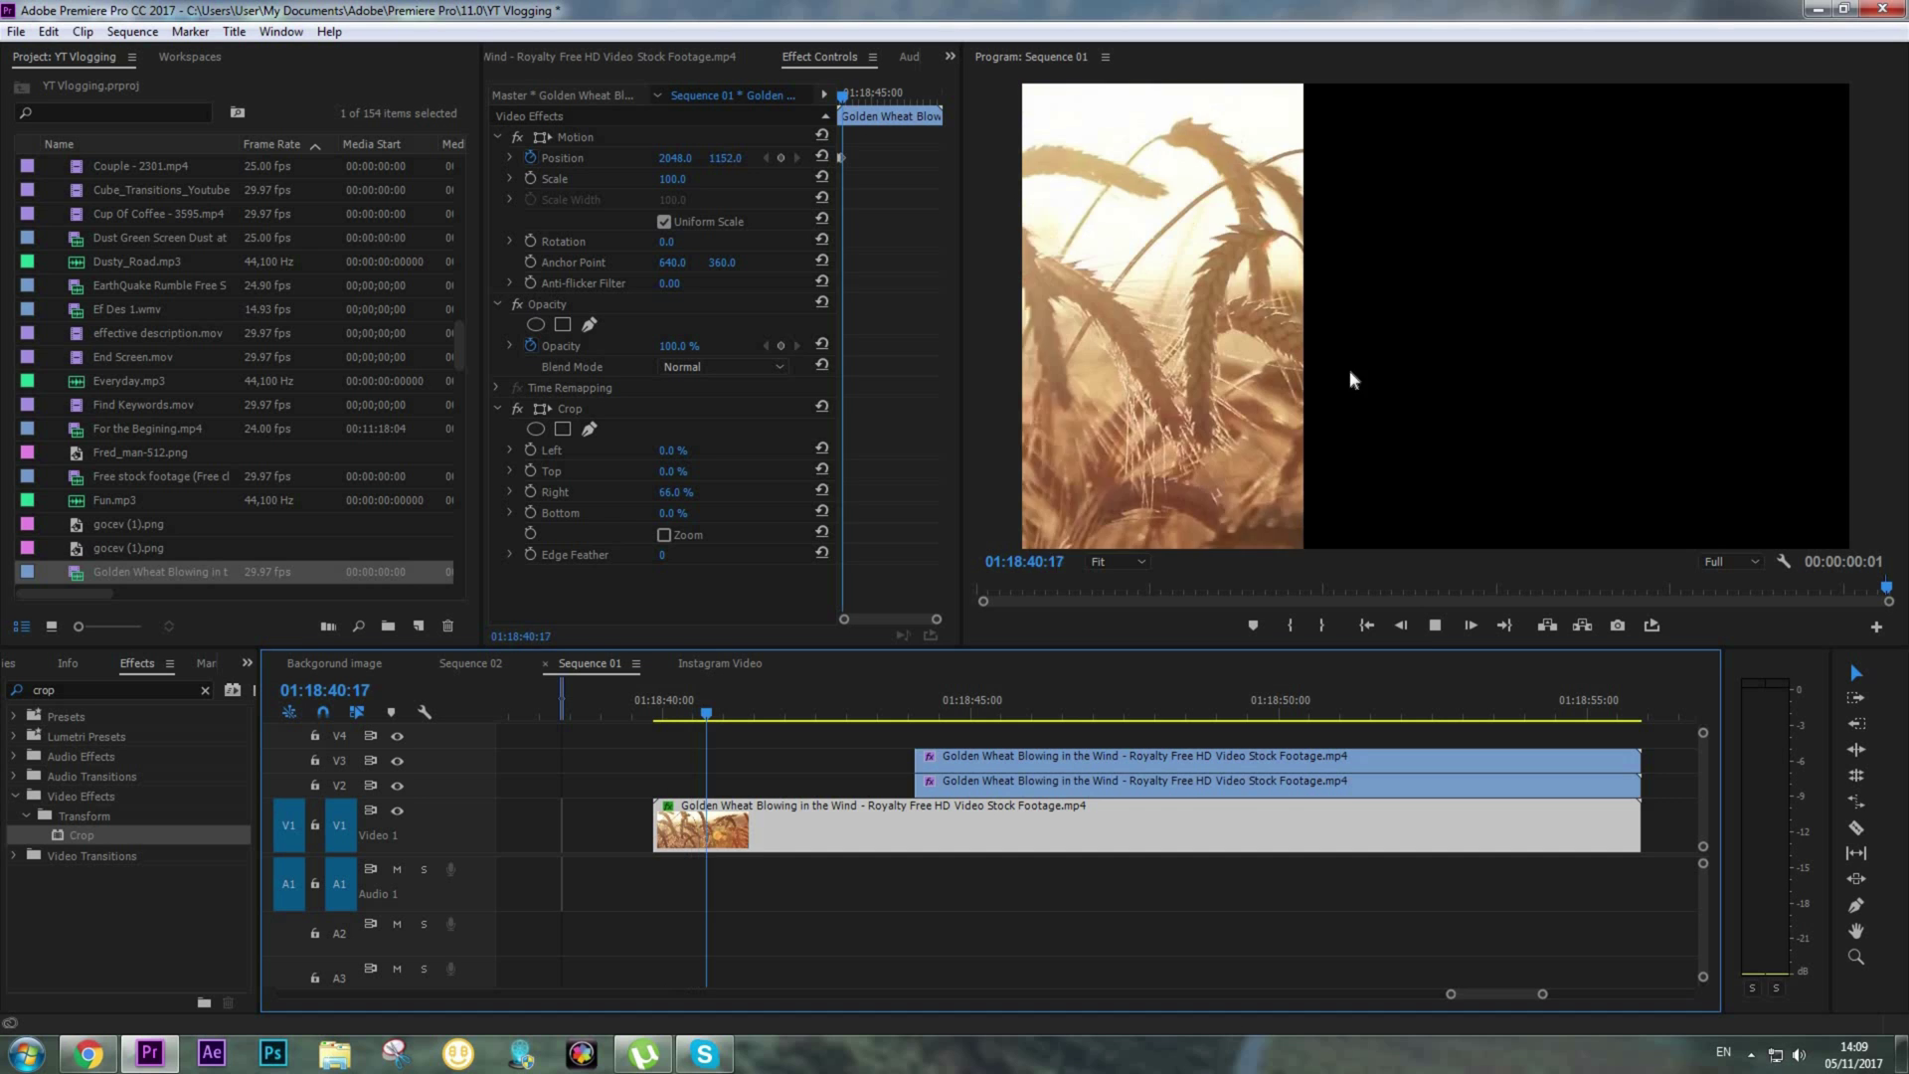
pyautogui.click(649, 706)
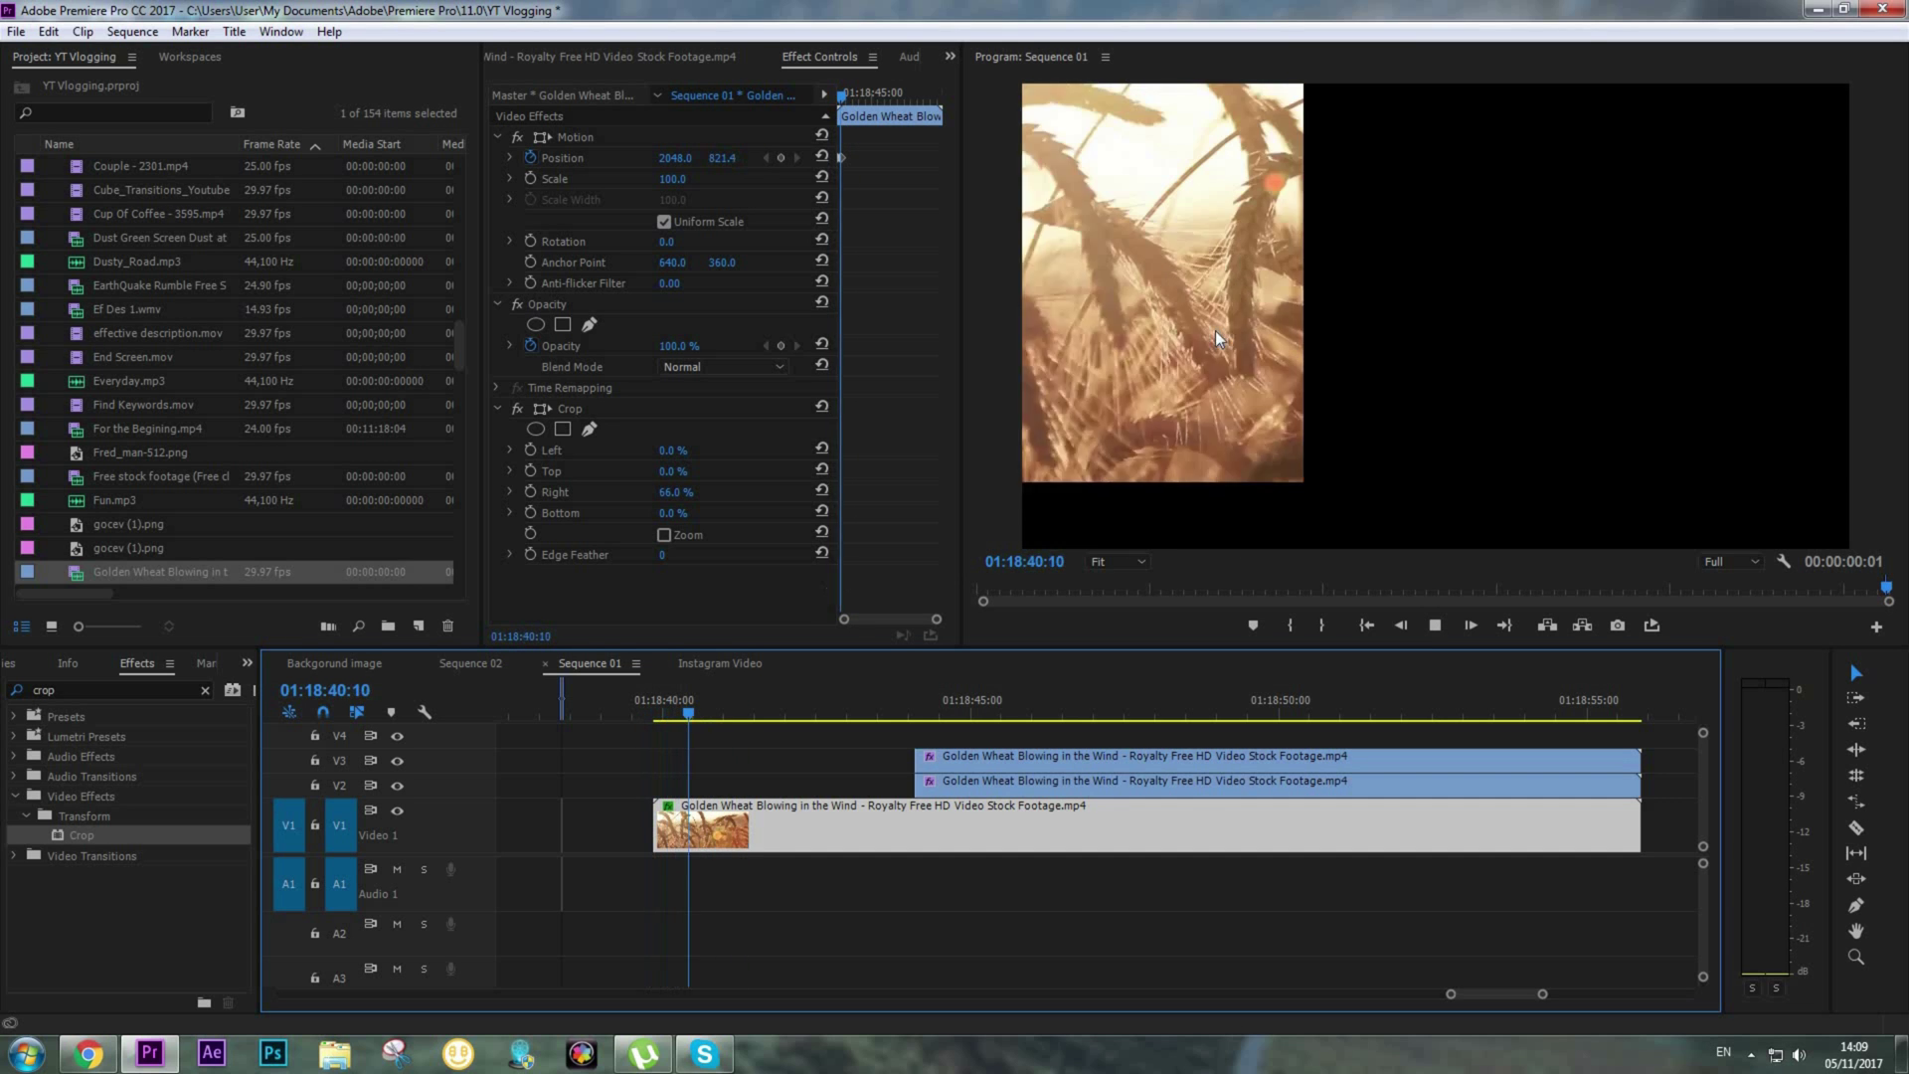
# Set the V1 clip's first Position keyframe to Ease Out and its second to Ease In
pyautogui.click(893, 228)
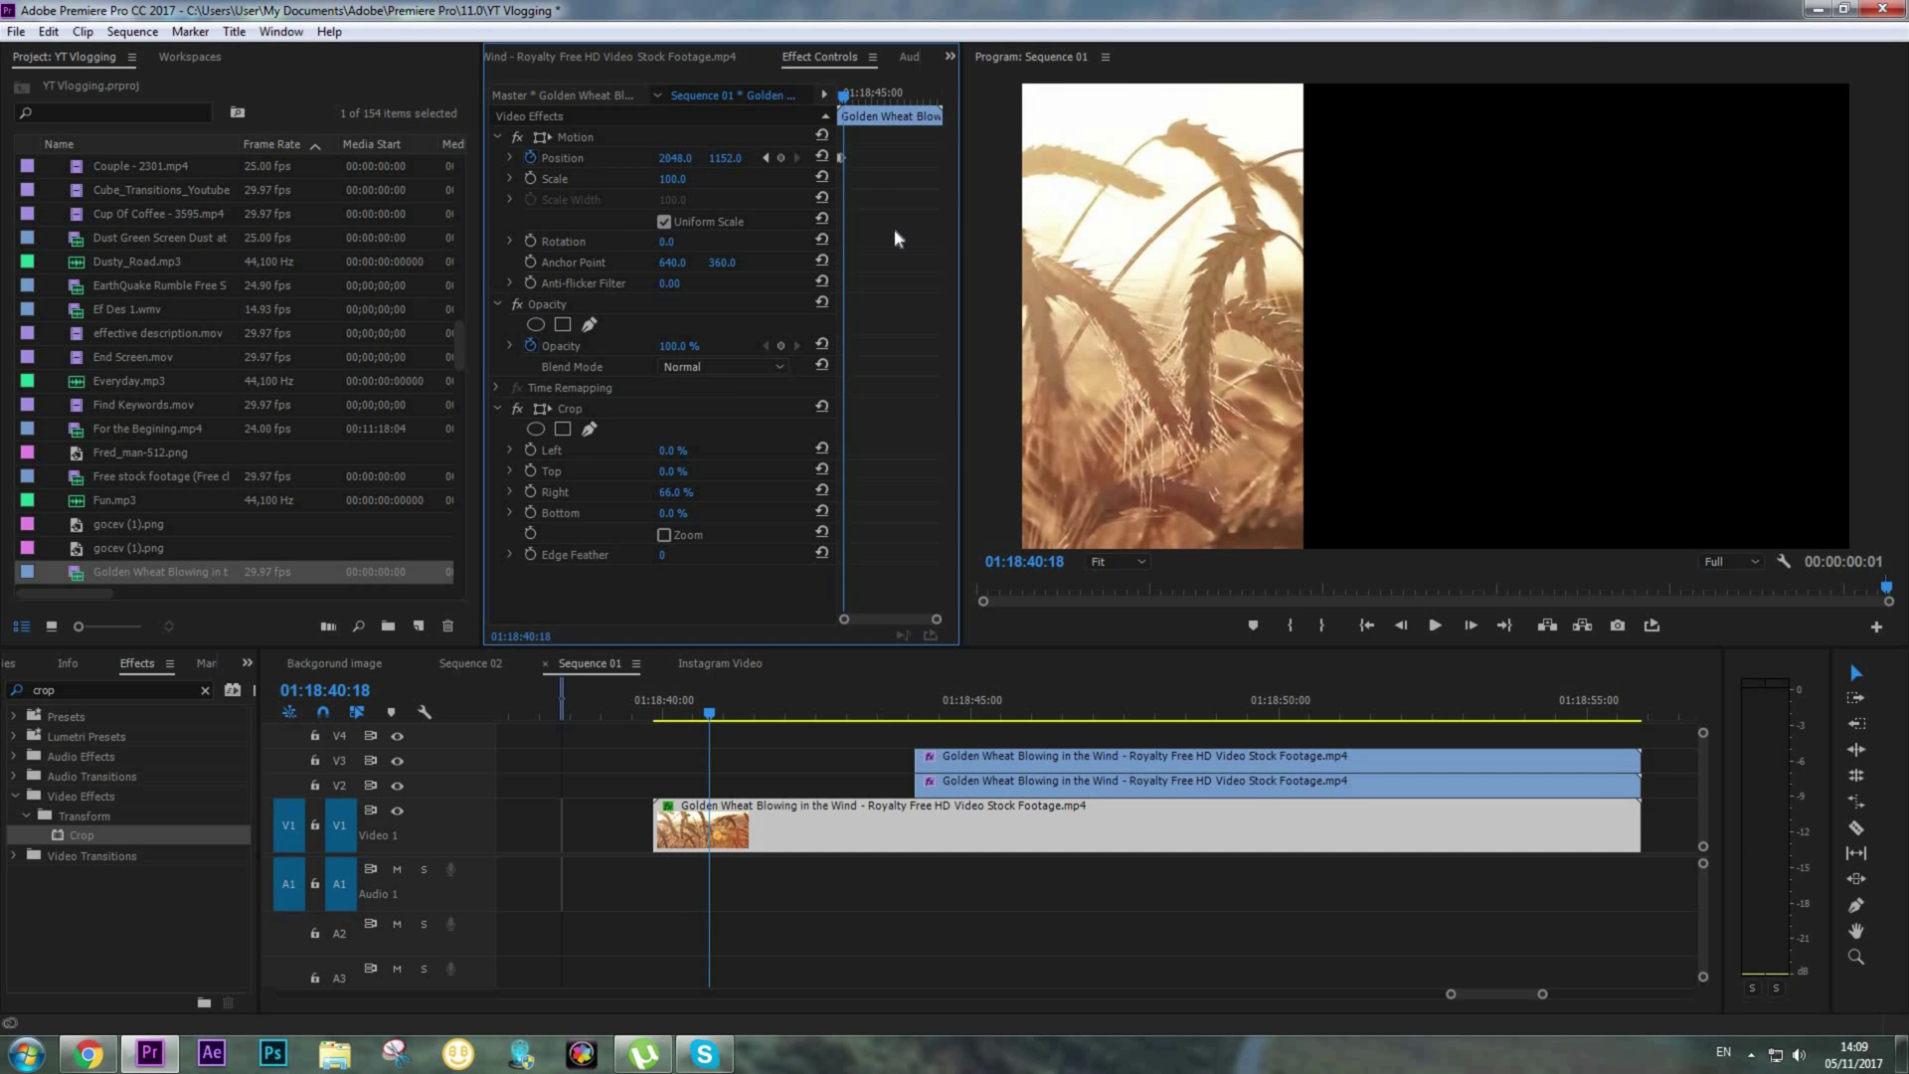
pyautogui.rightClick(840, 160)
pyautogui.moveTo(954, 328)
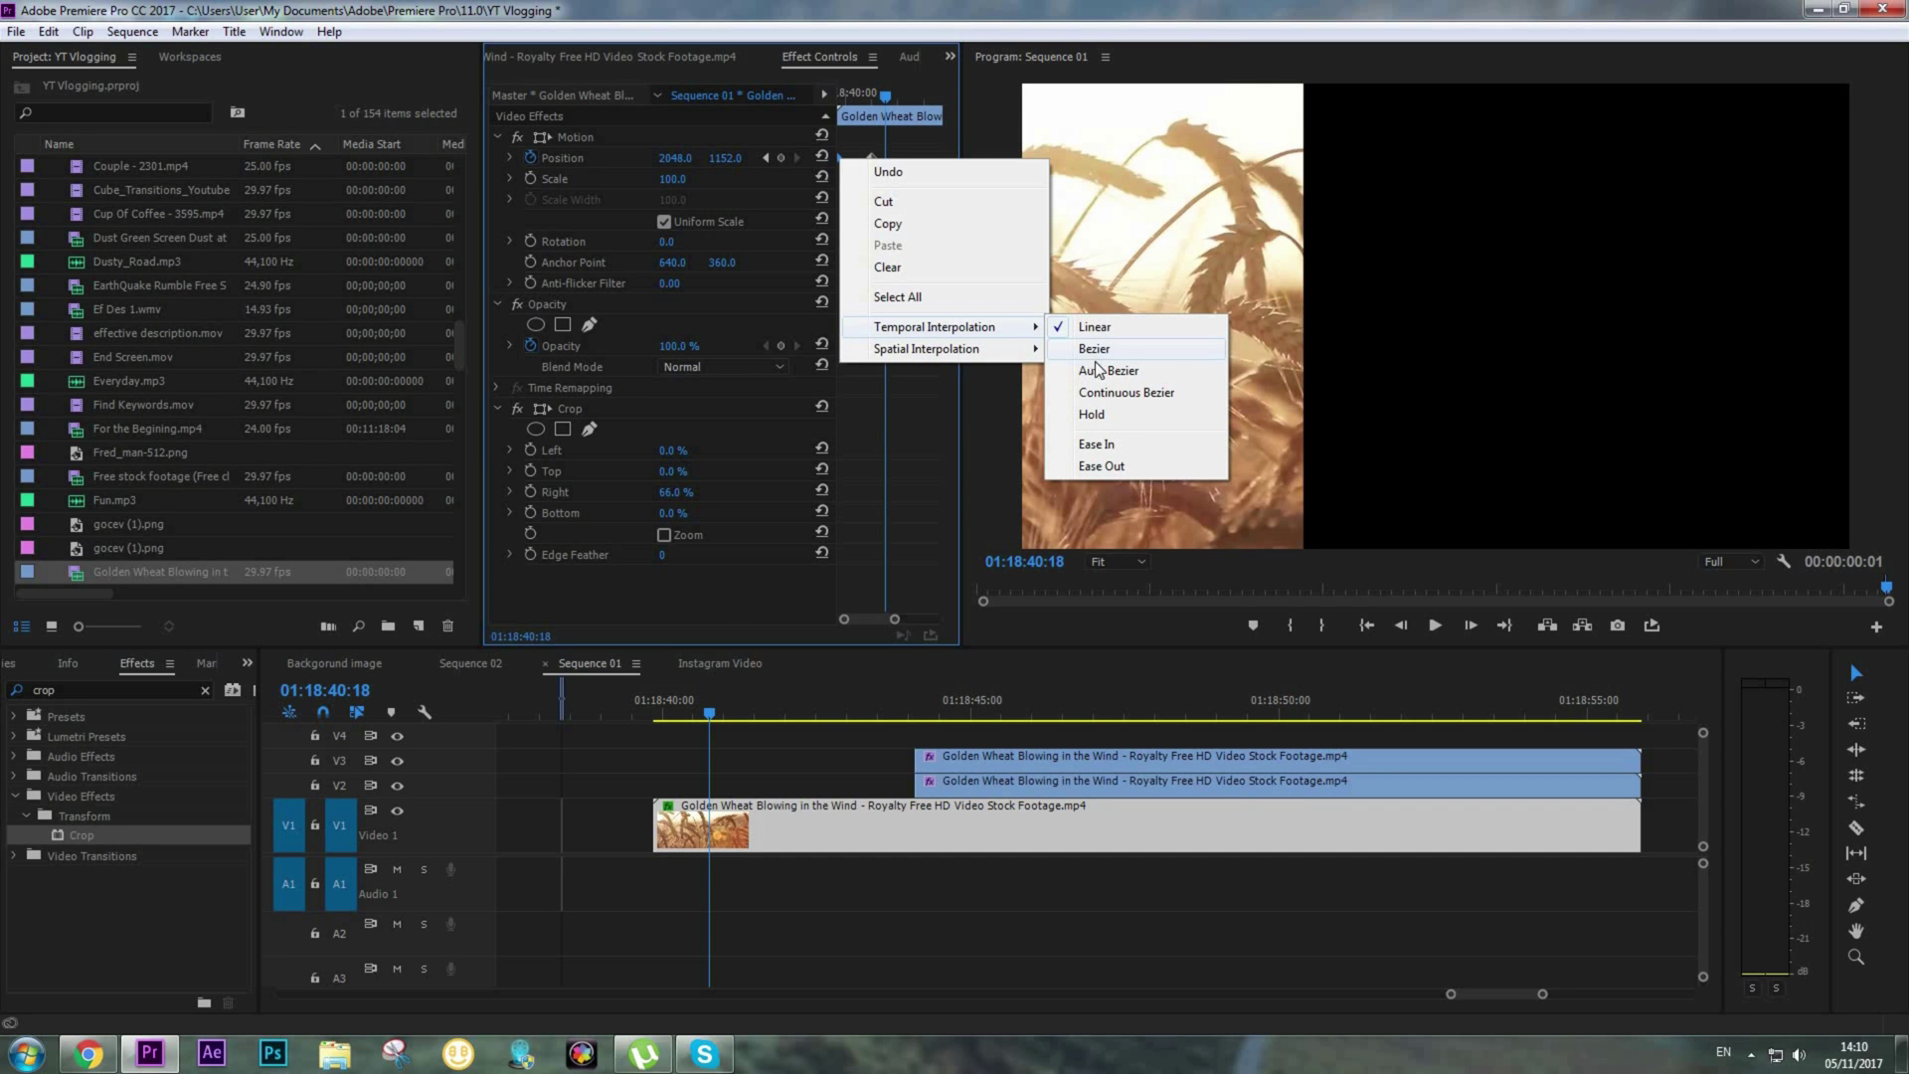
pyautogui.click(1104, 467)
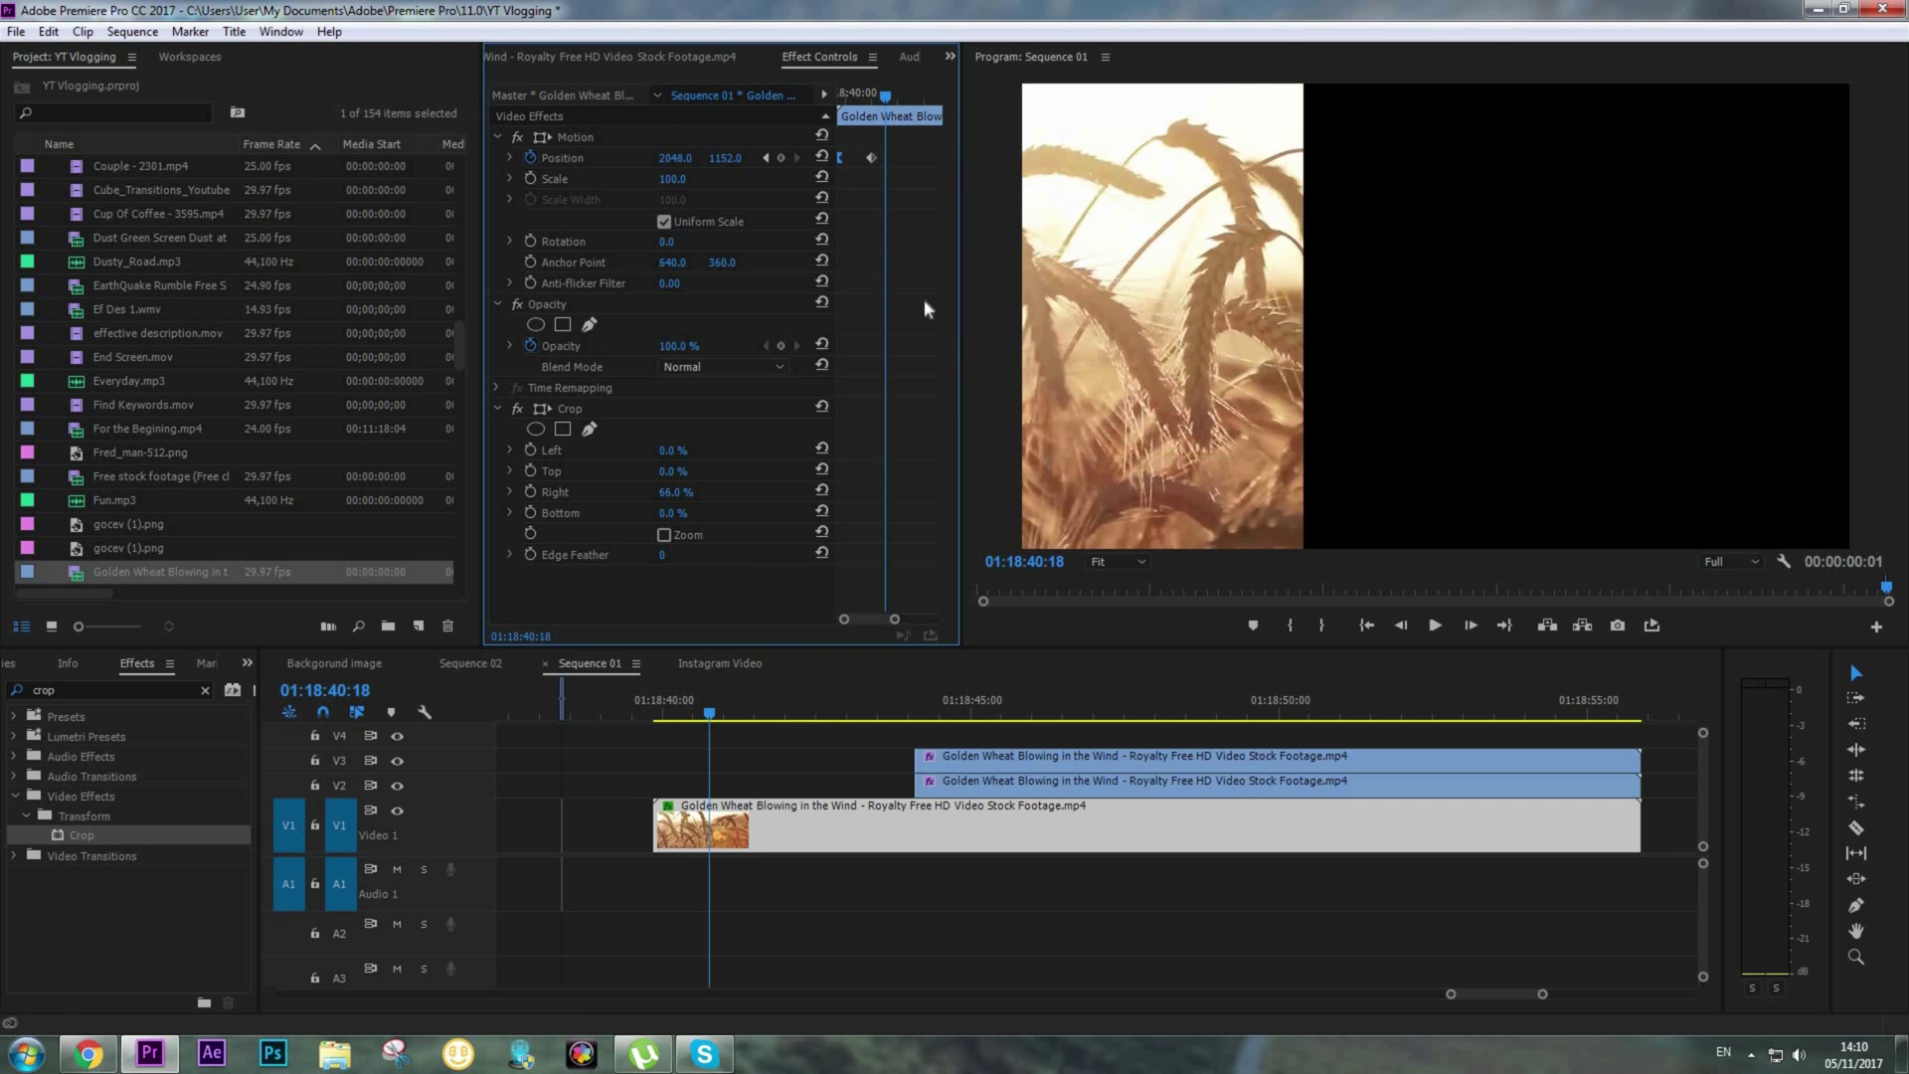
pyautogui.rightClick(872, 159)
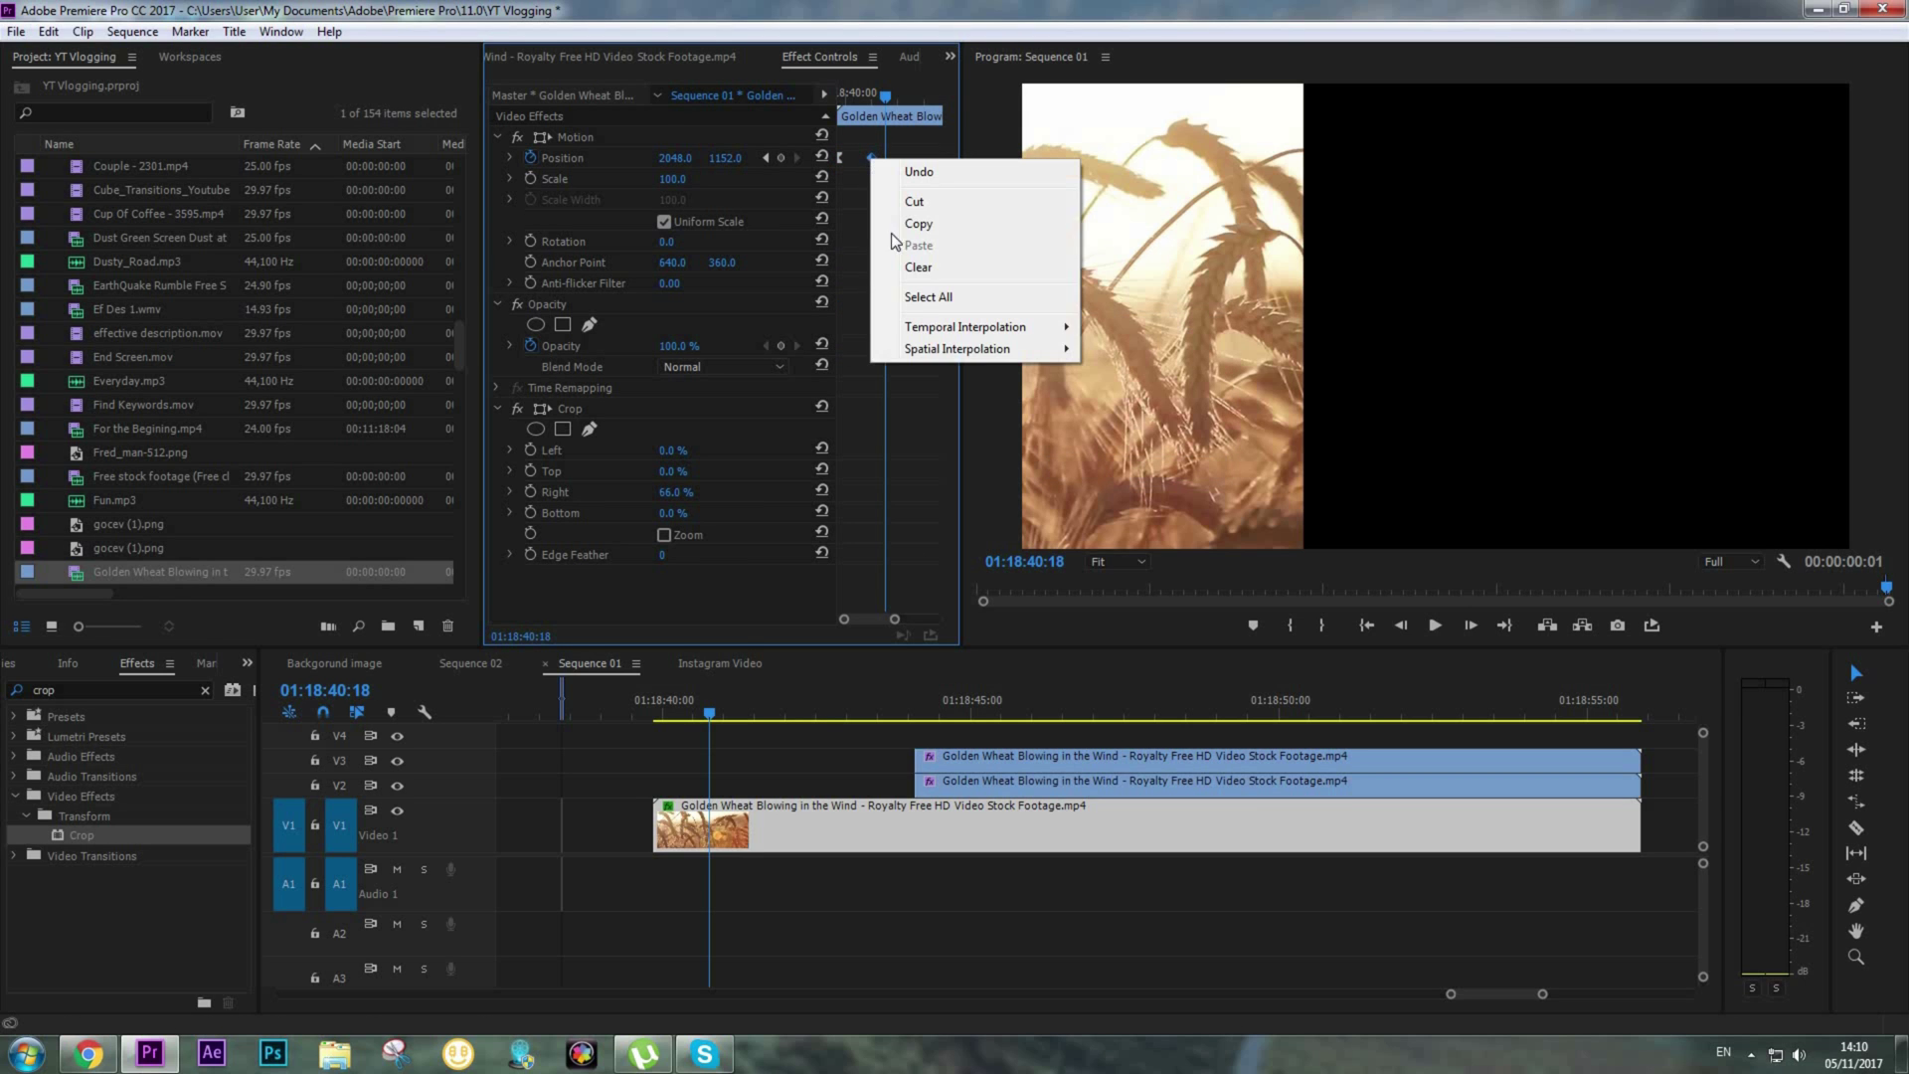
pyautogui.moveTo(965, 327)
pyautogui.click(1136, 448)
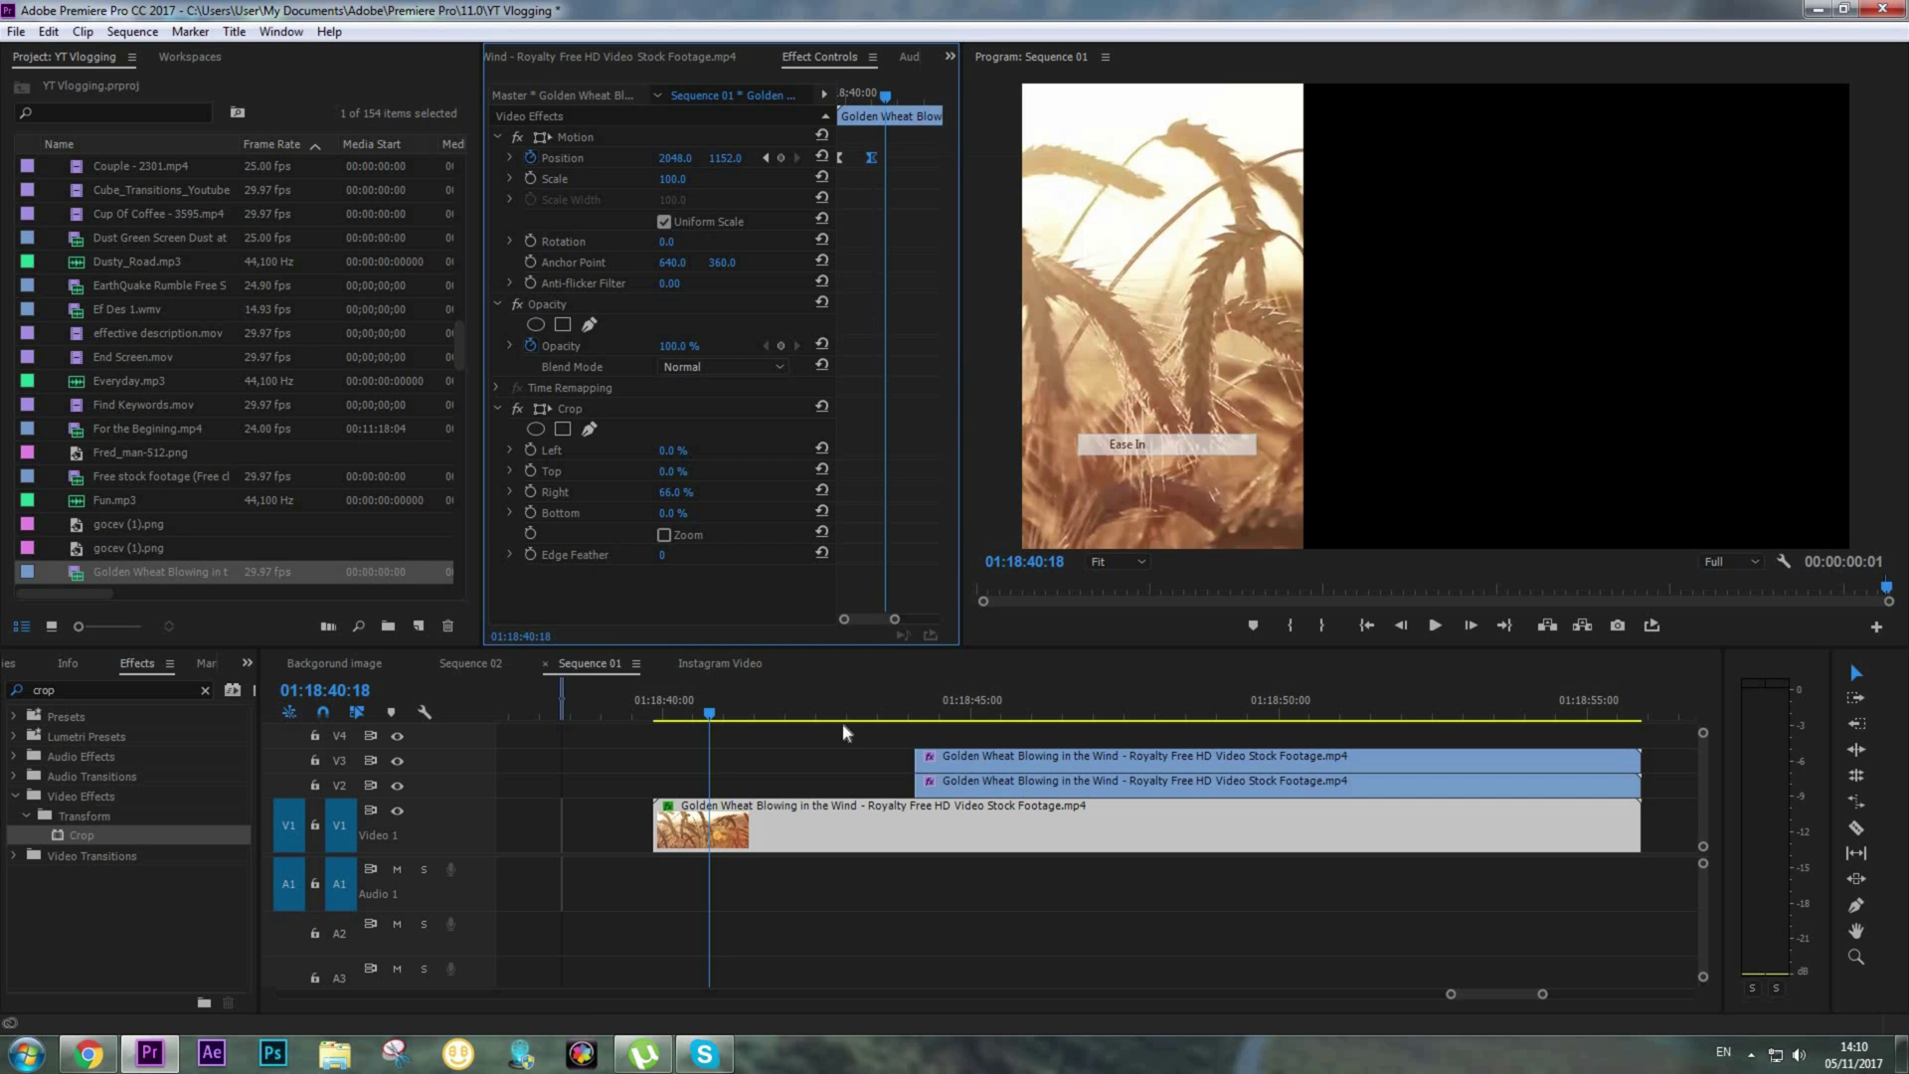
# Play the V1 clip's eased slide-in repeatedly to judge the smoothed motion
pyautogui.click(646, 714)
pyautogui.click(802, 763)
pyautogui.press('space')
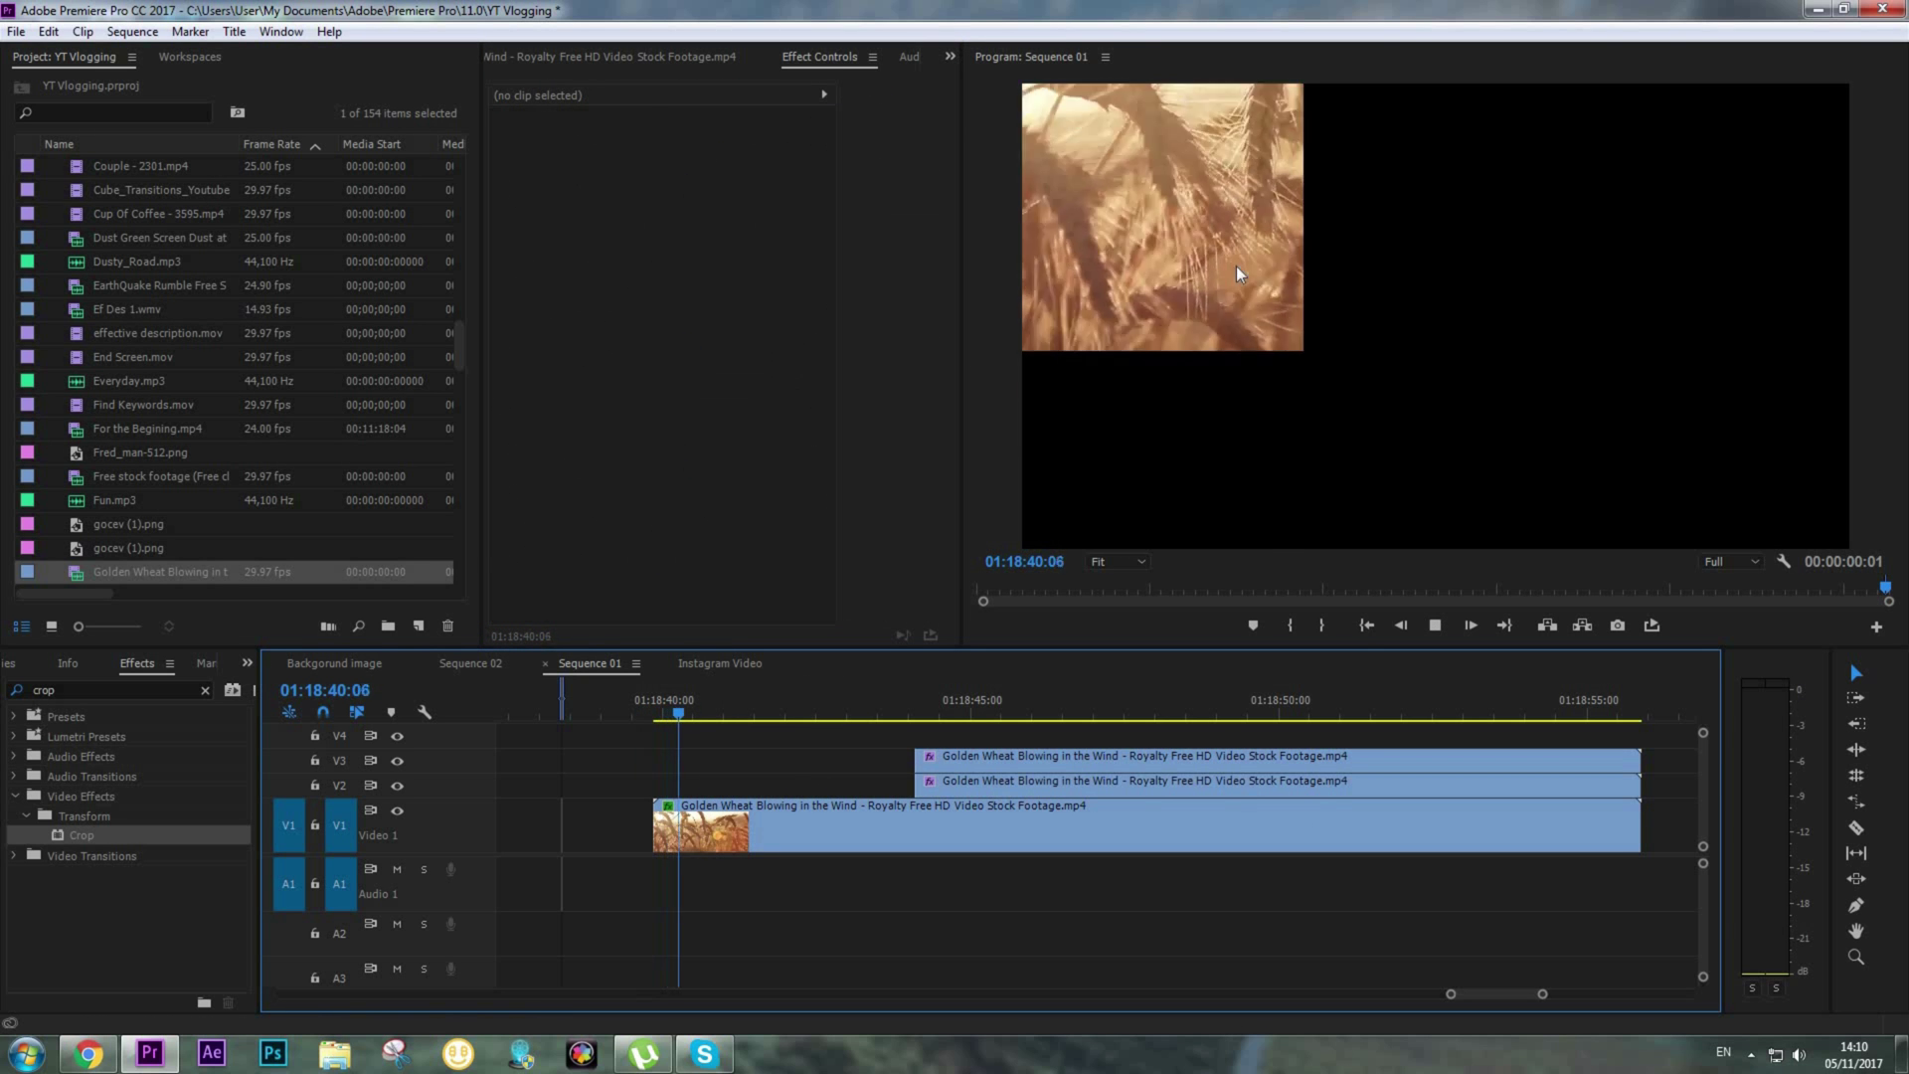
pyautogui.click(765, 824)
pyautogui.click(643, 714)
pyautogui.press('space')
pyautogui.press('space')
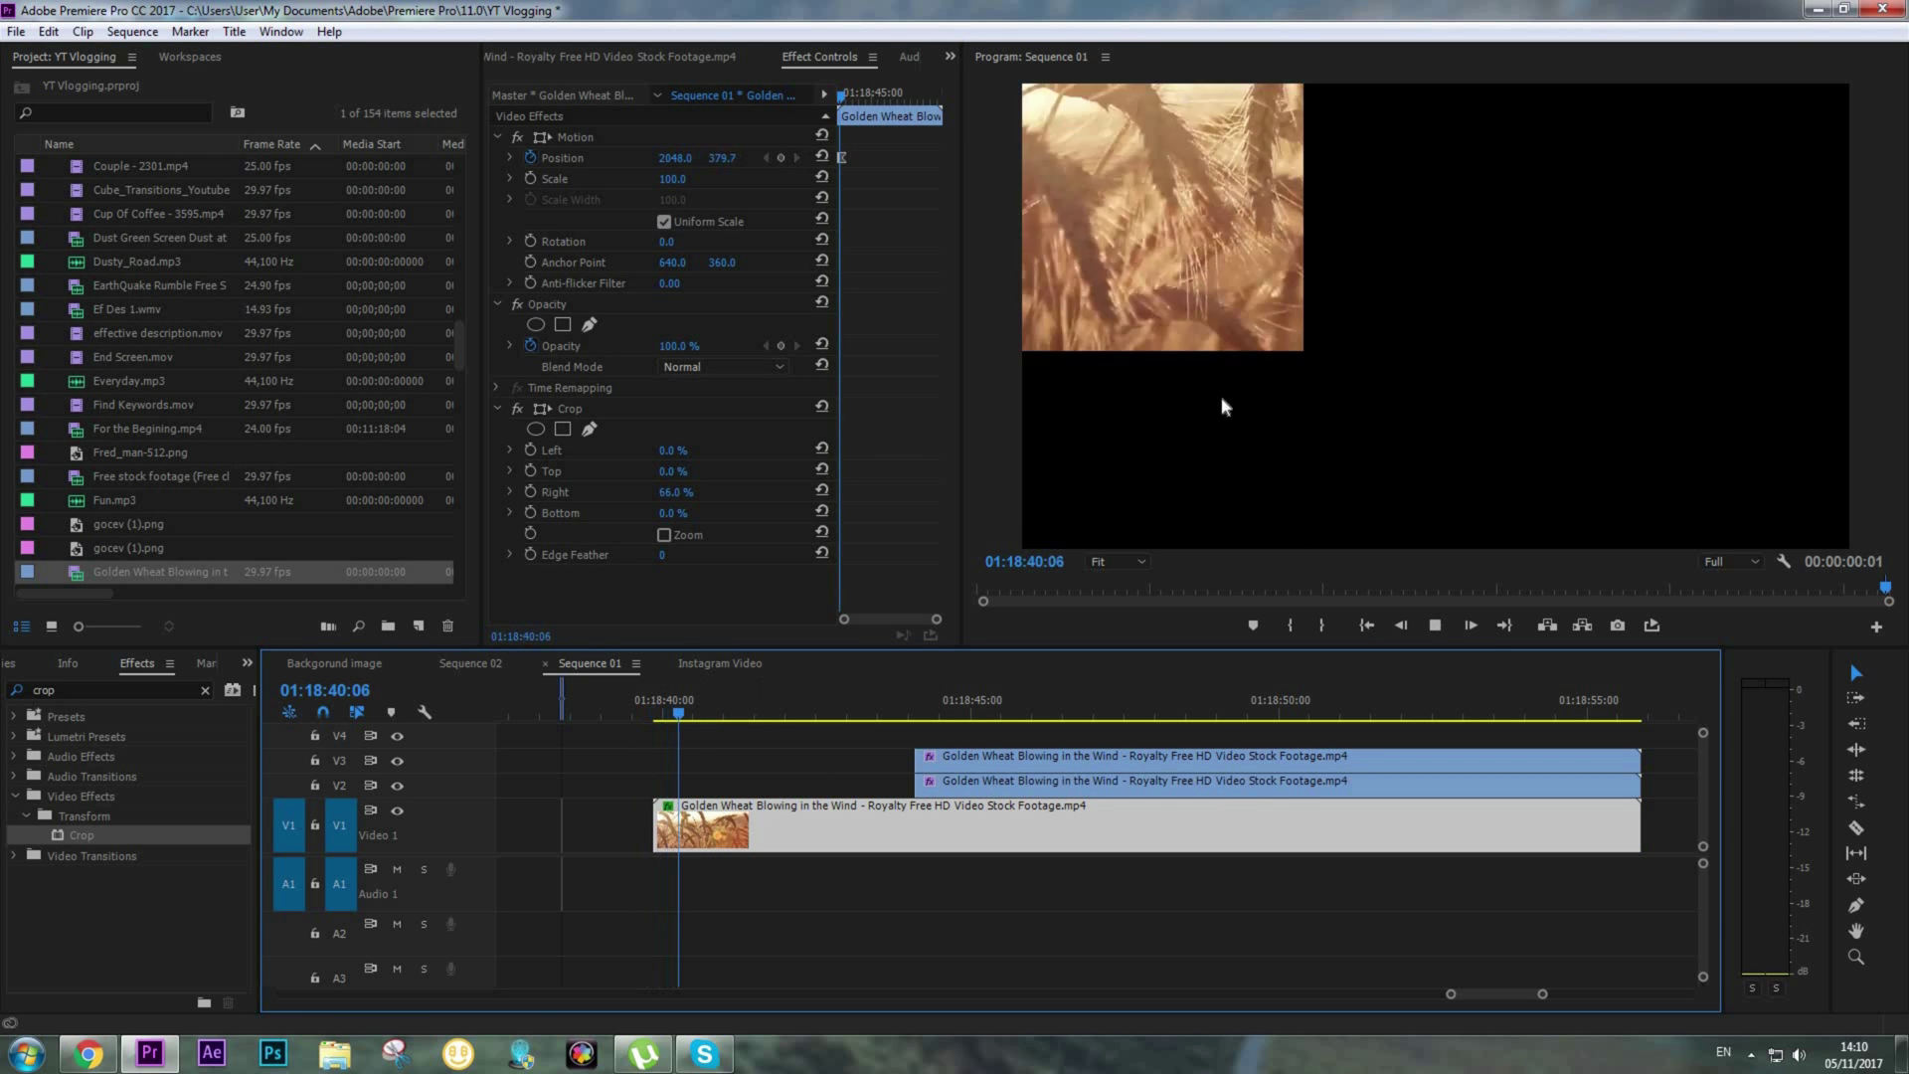
pyautogui.press('space')
pyautogui.press('space')
pyautogui.click(835, 755)
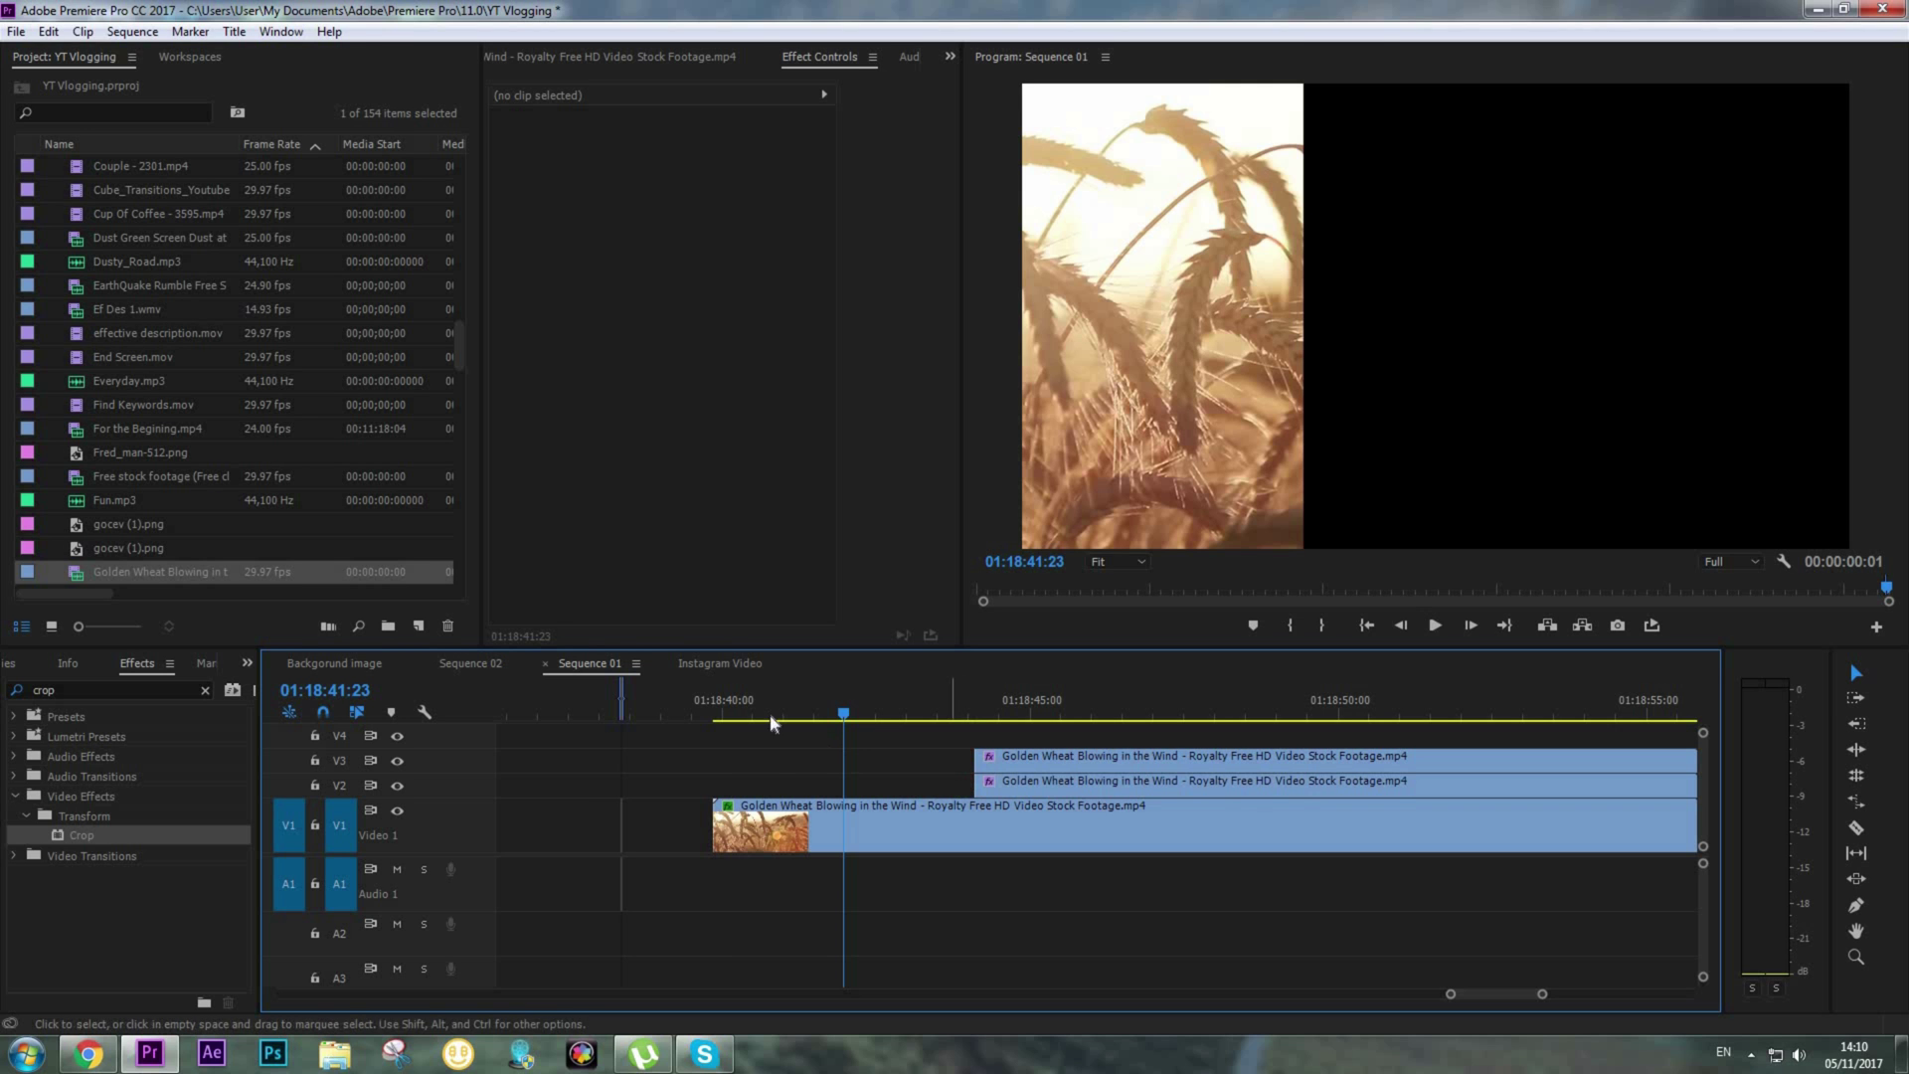
# Locate 01:18:40:12, near the end of the V1 slide-in, and extend the V2 clip's start back to that frame
pyautogui.click(732, 712)
pyautogui.moveTo(731, 714); pyautogui.dragTo(822, 722)
pyautogui.press('=')
pyautogui.press('=')
pyautogui.scroll(-1, 1070, 751)
pyautogui.scroll(-5, 1070, 746)
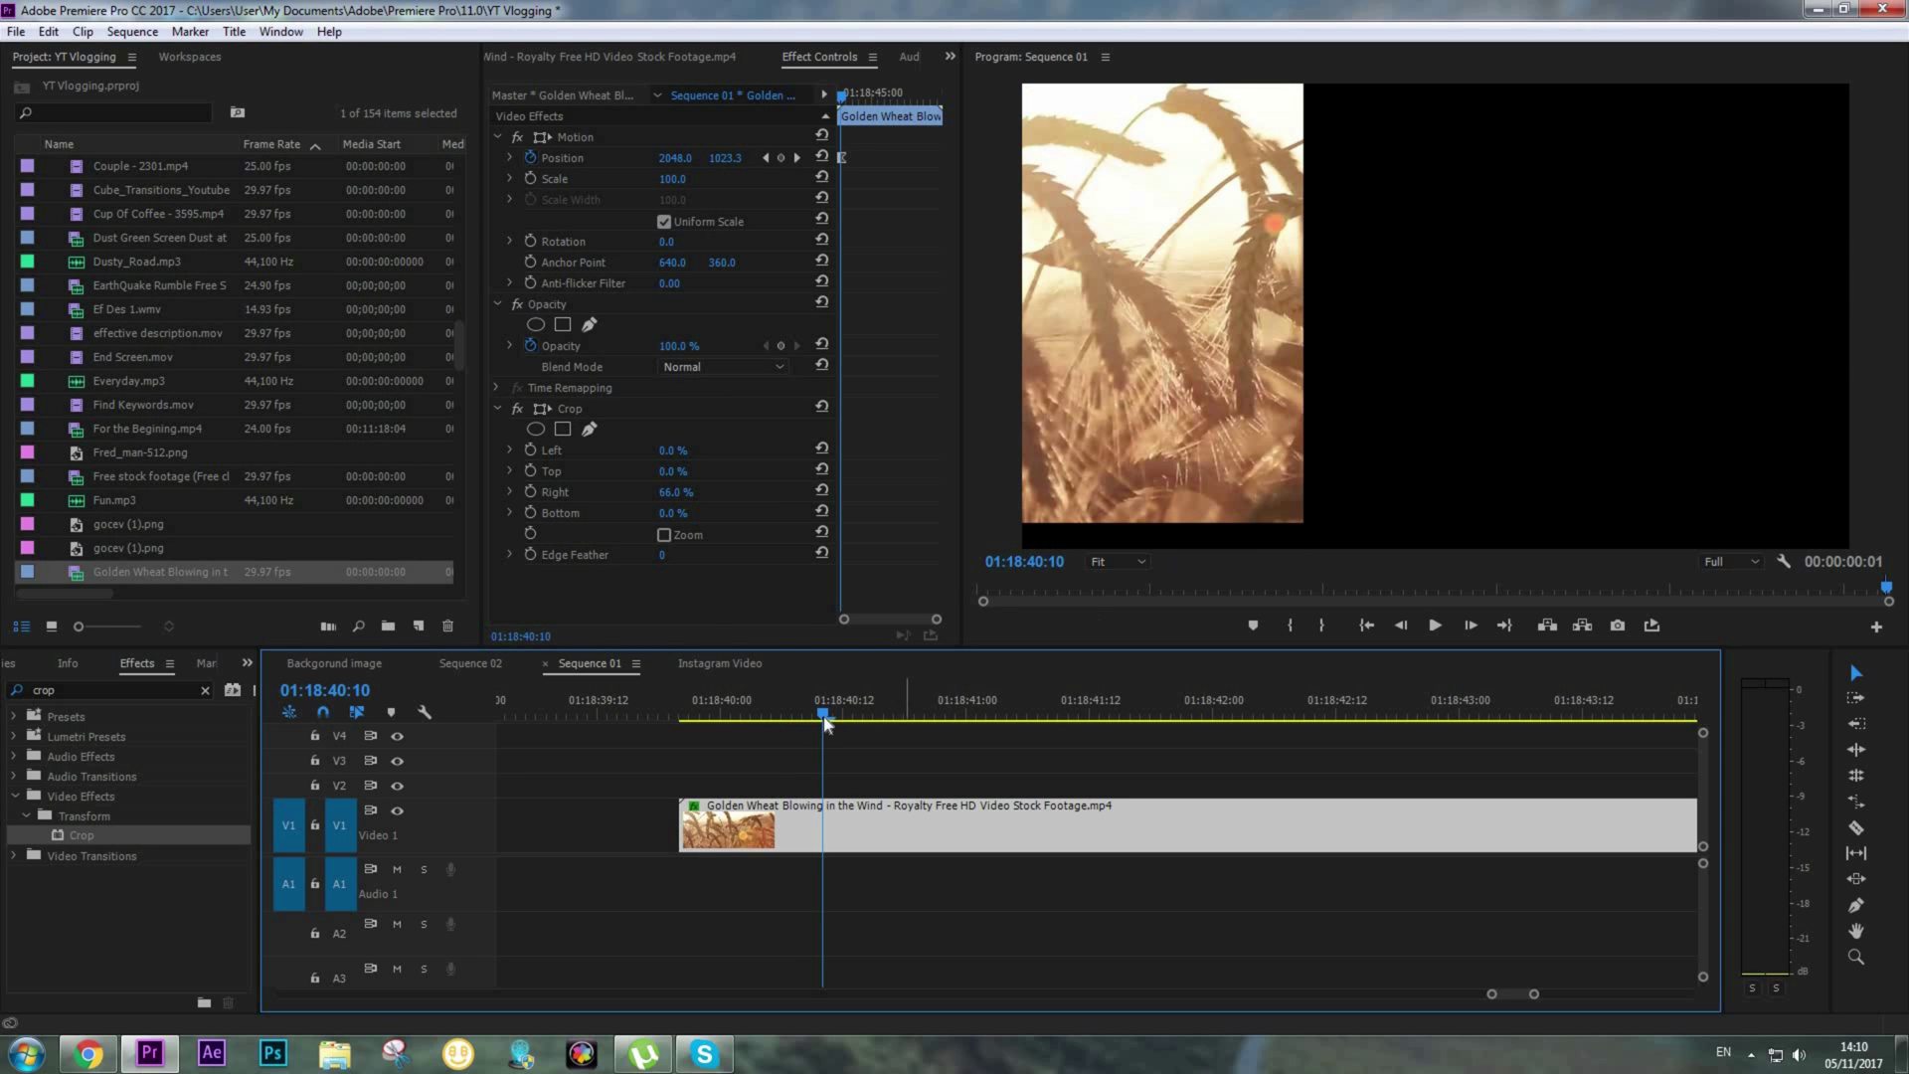
pyautogui.moveTo(825, 723); pyautogui.dragTo(844, 723)
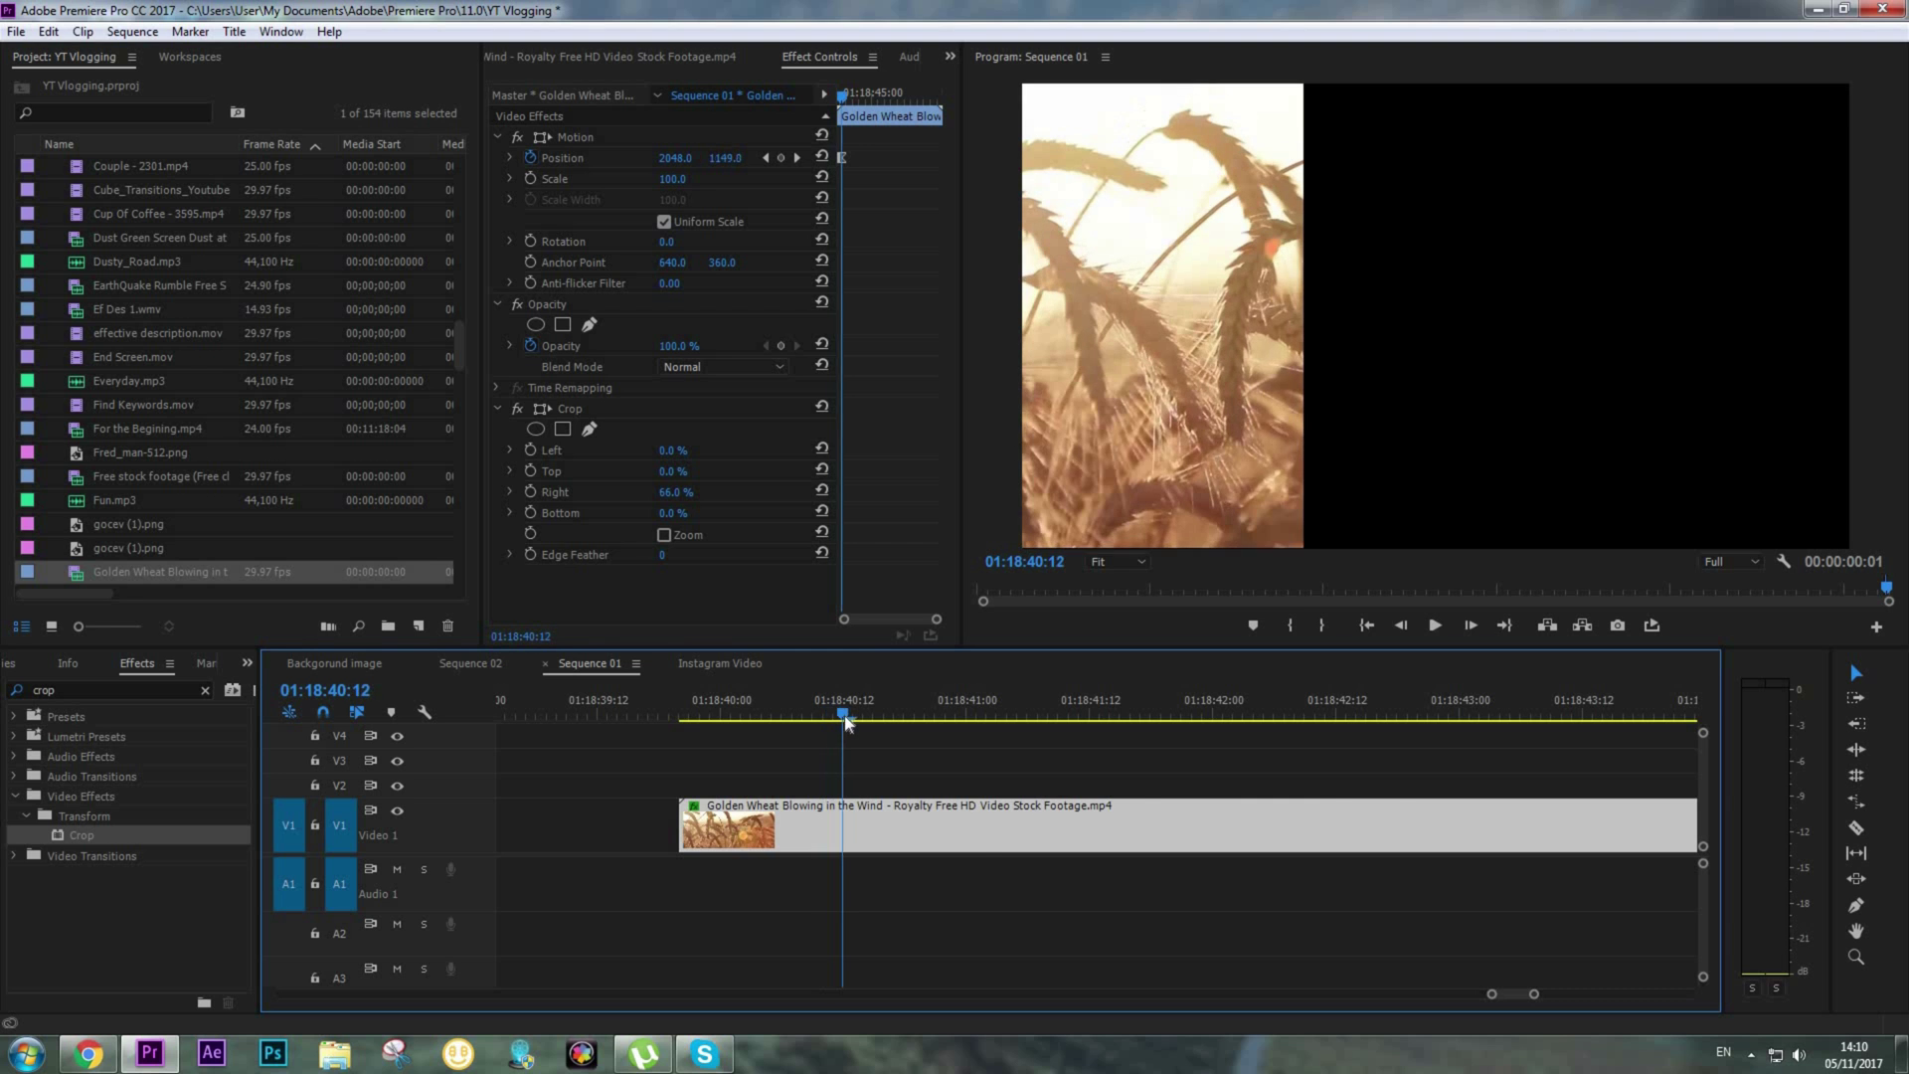
pyautogui.scroll(-2, 1446, 791)
pyautogui.moveTo(1410, 782); pyautogui.dragTo(976, 782)
pyautogui.scroll(2, 1130, 778)
pyautogui.scroll(1, 1130, 777)
# Keyframe the V2 clip's Position at its start with a vertical value of -1160, and set its left crop to 34%
pyautogui.click(1184, 784)
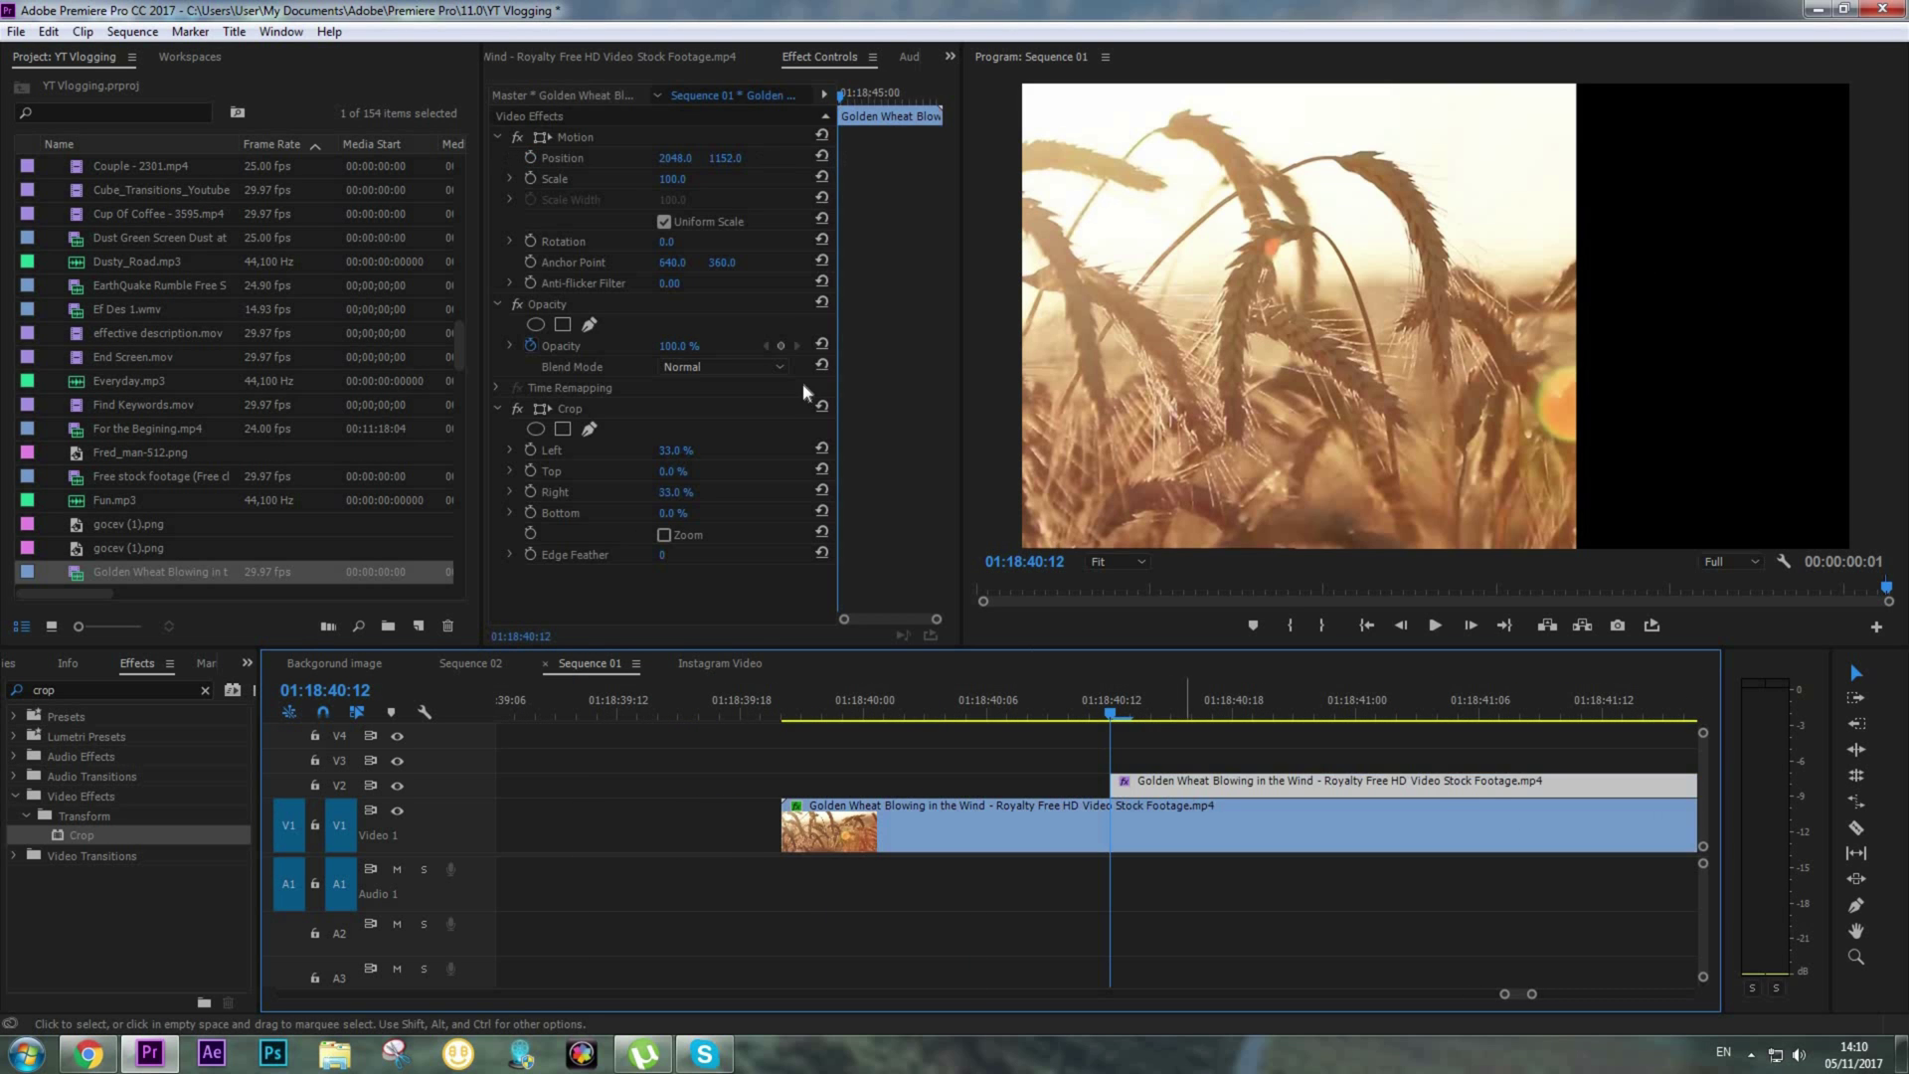
pyautogui.click(529, 158)
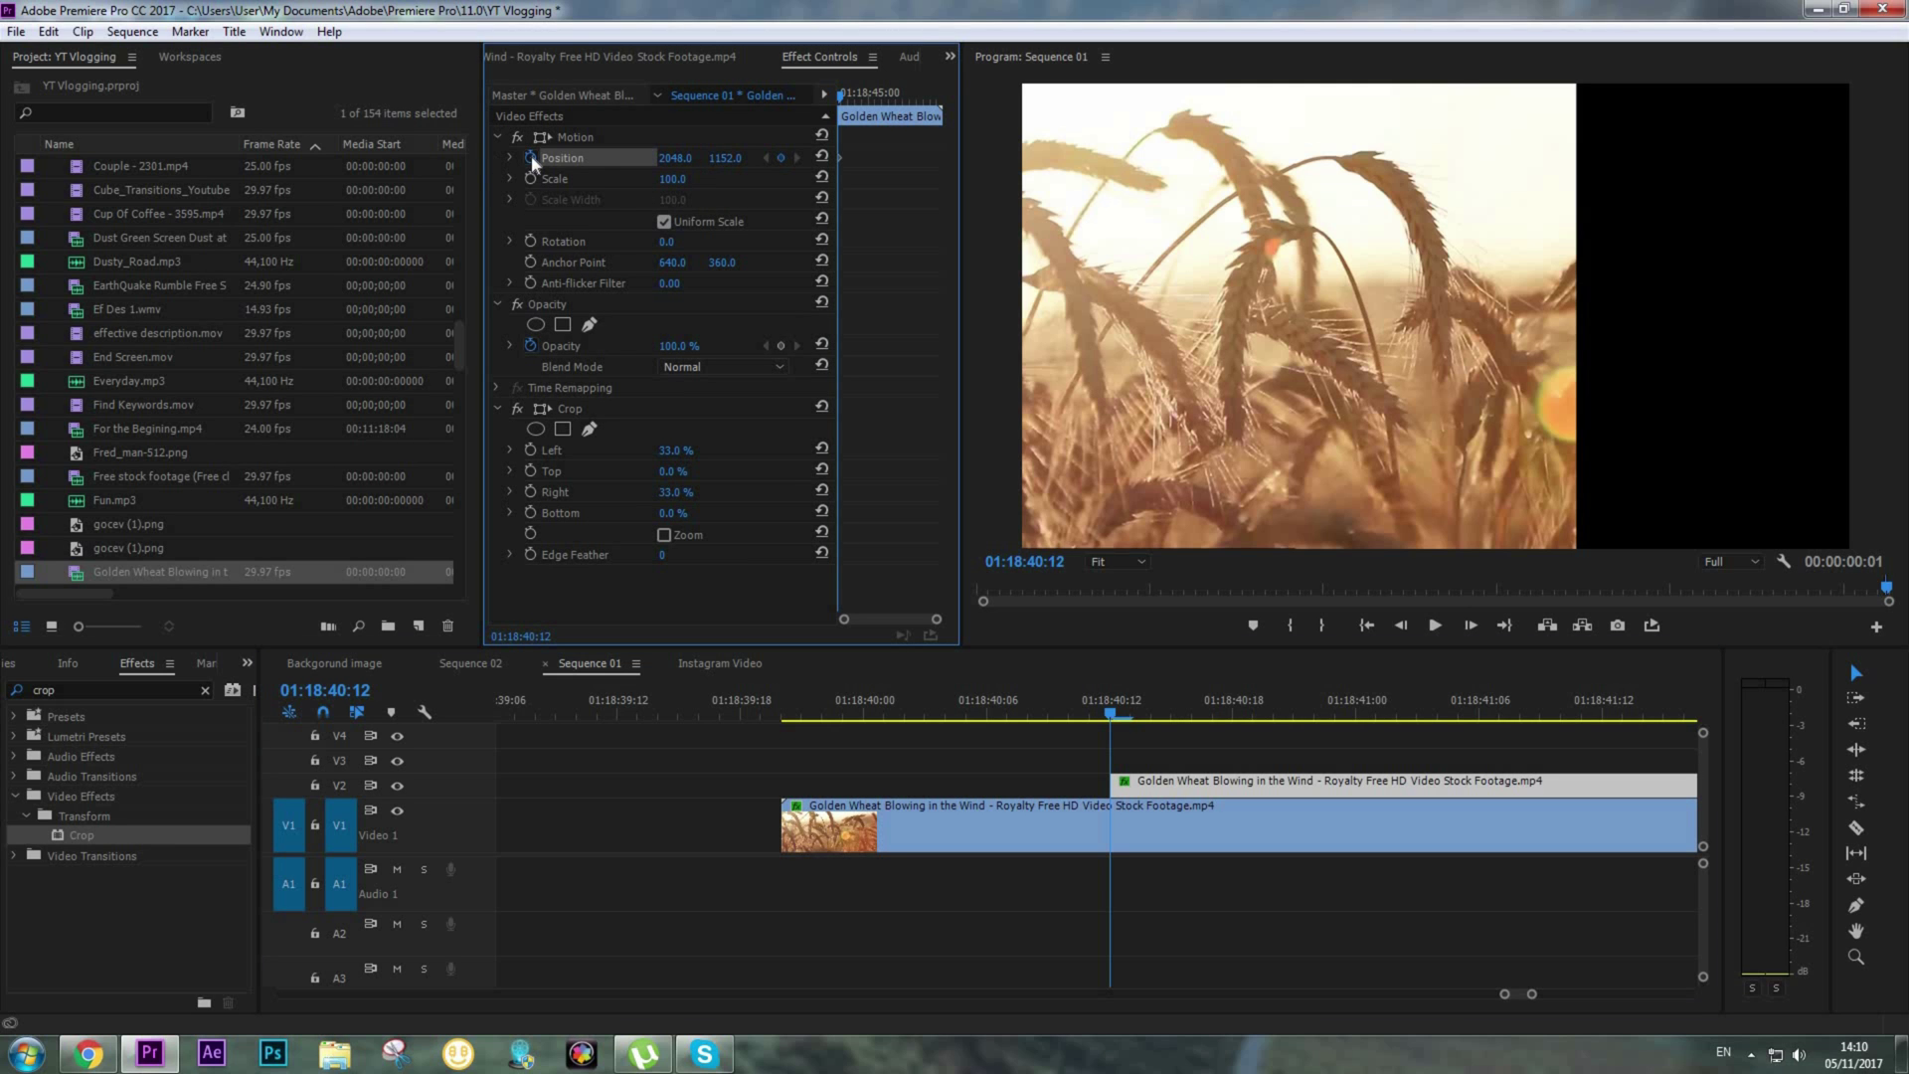
pyautogui.moveTo(725, 158); pyautogui.dragTo(577, 158)
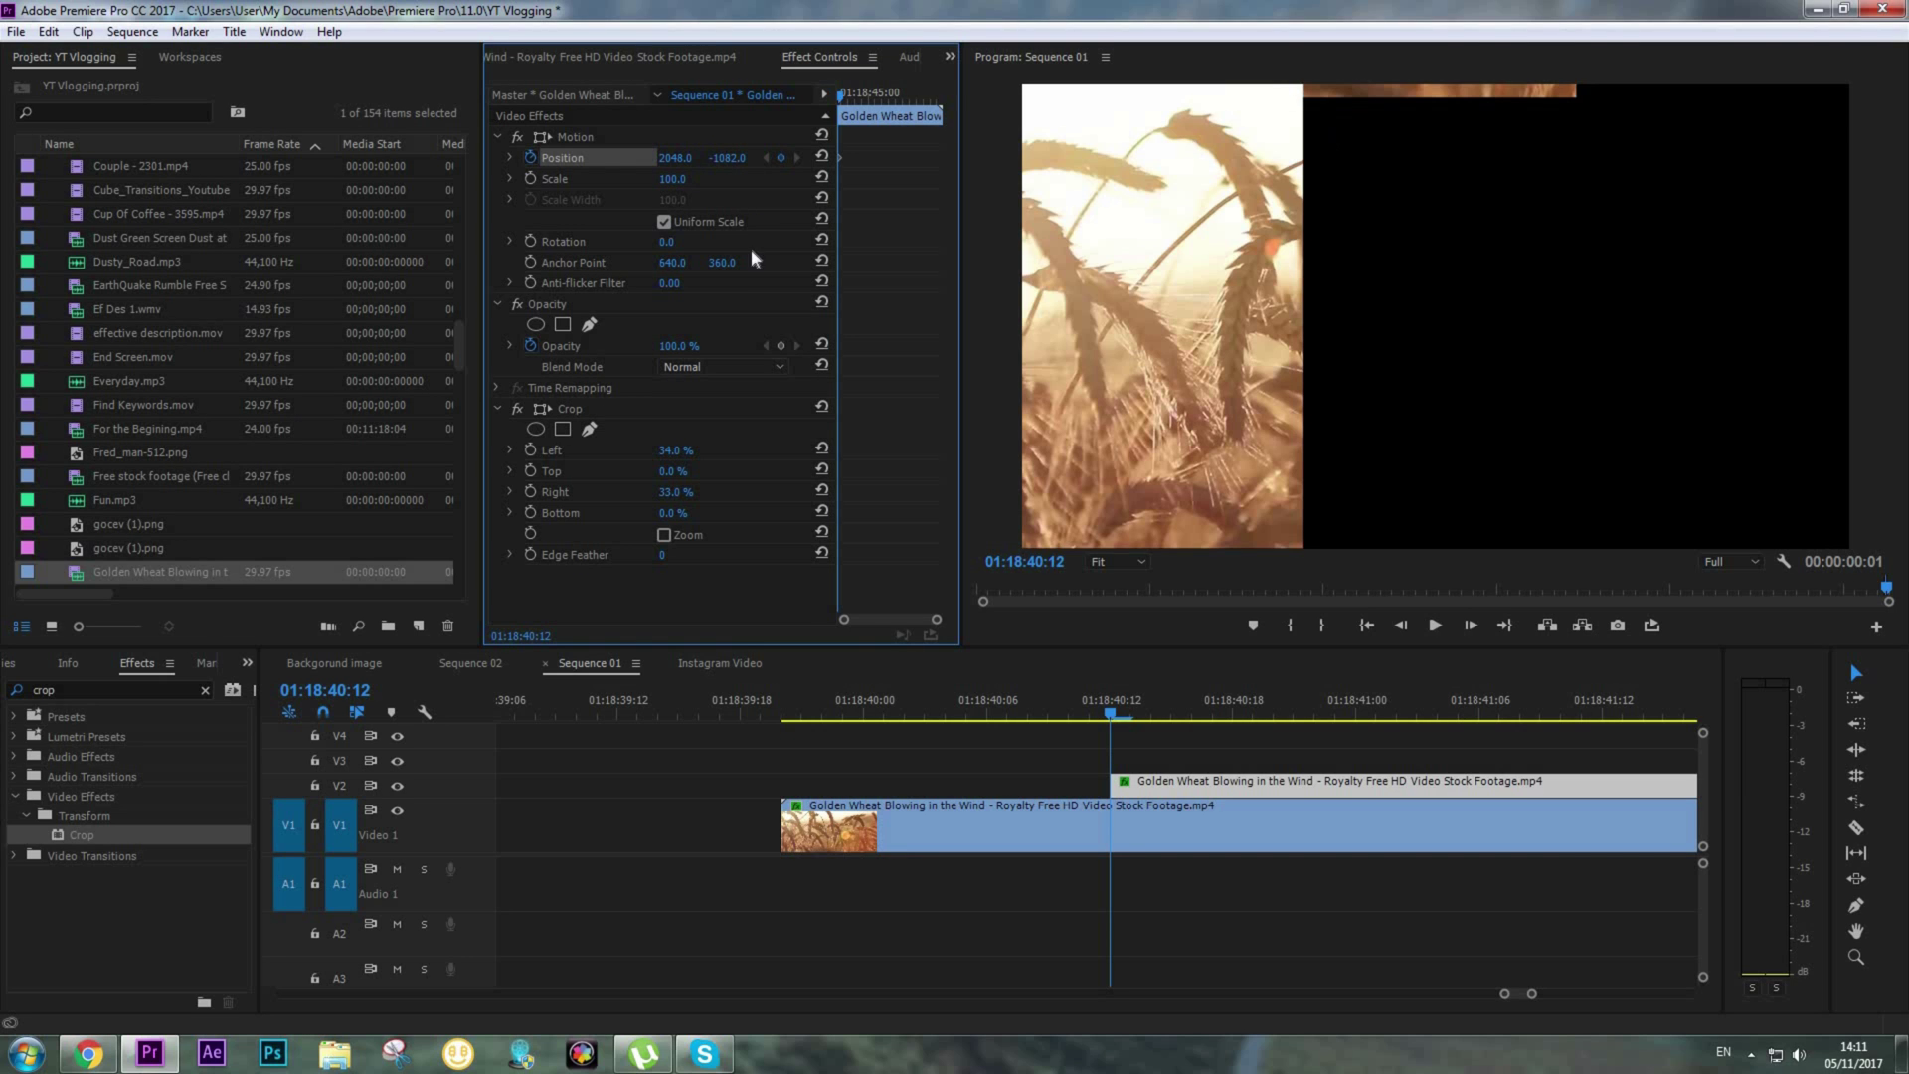
pyautogui.moveTo(727, 158); pyautogui.dragTo(679, 158)
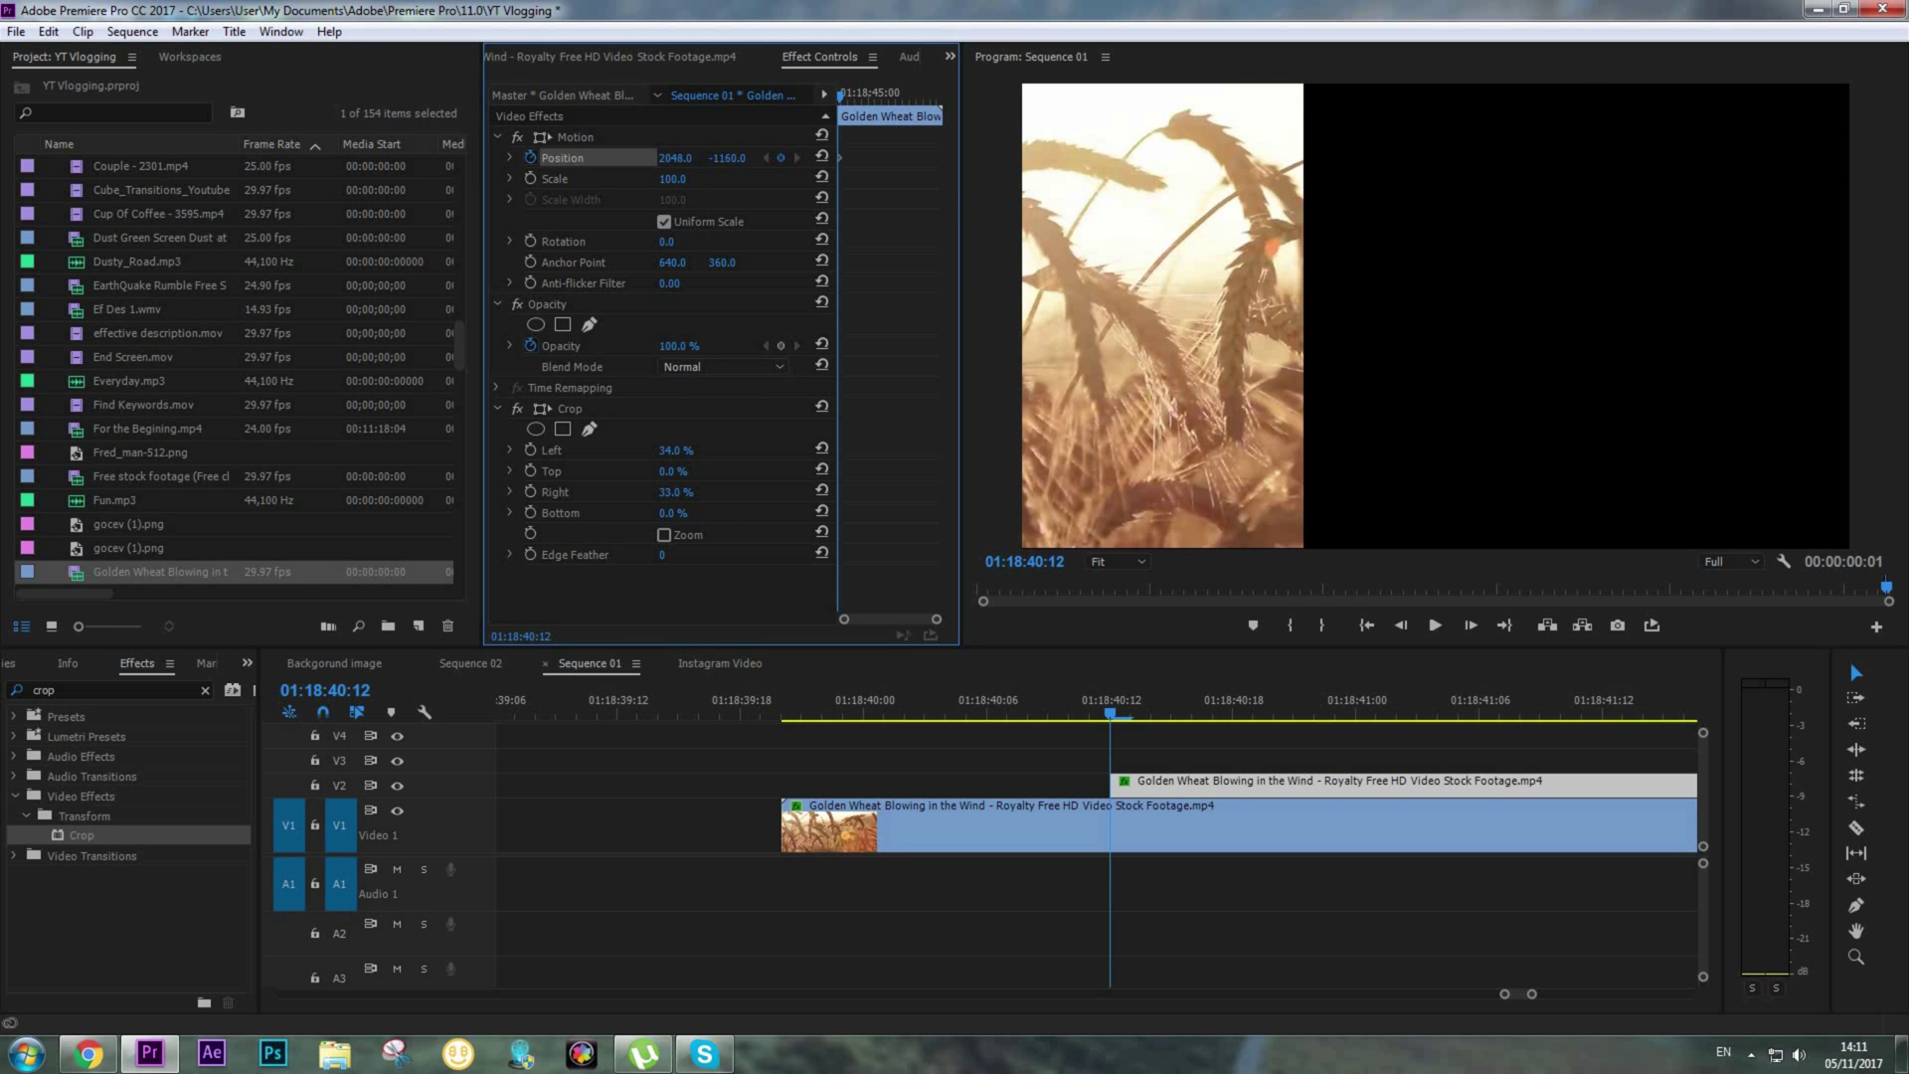
pyautogui.scroll(2, 1181, 763)
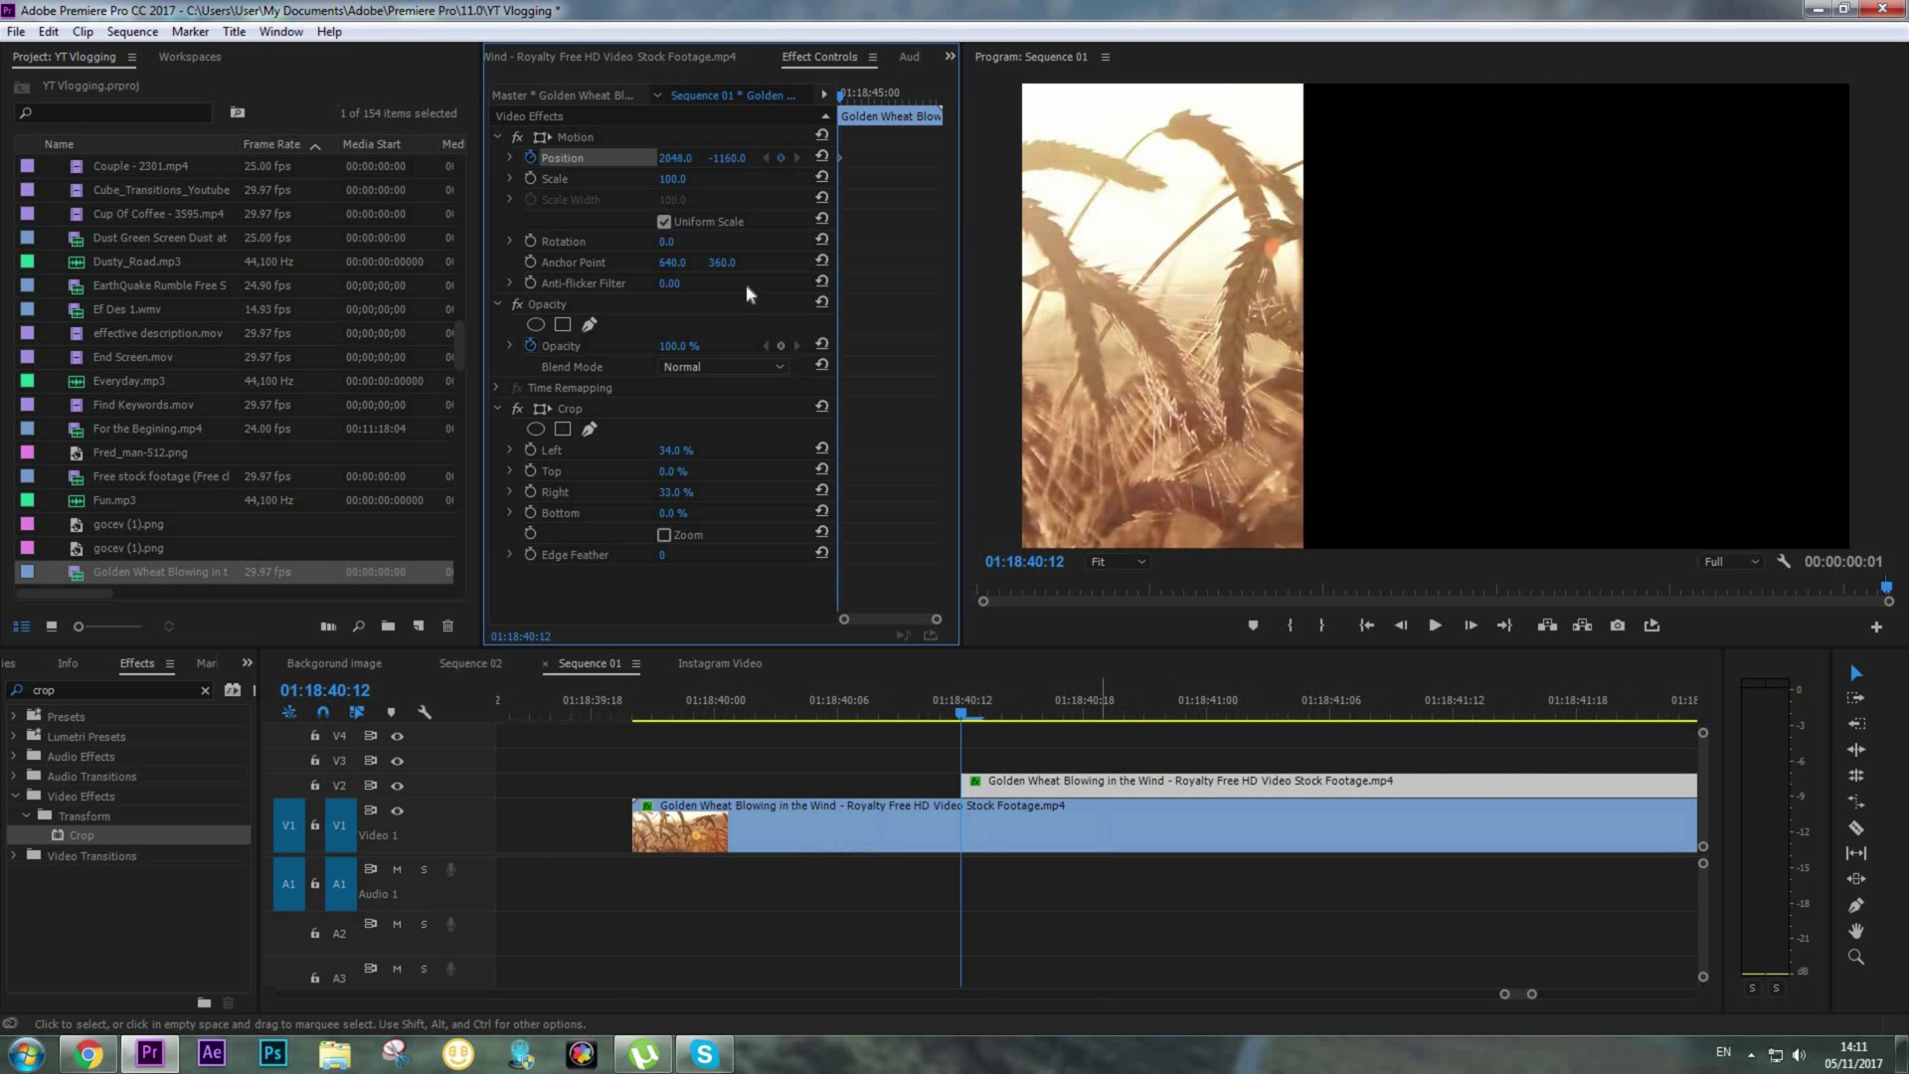
# Add a second Position keyframe to the V2 clip at 01:18:41:05 by resetting its position to the default
pyautogui.press('space')
pyautogui.press('space')
pyautogui.click(822, 158)
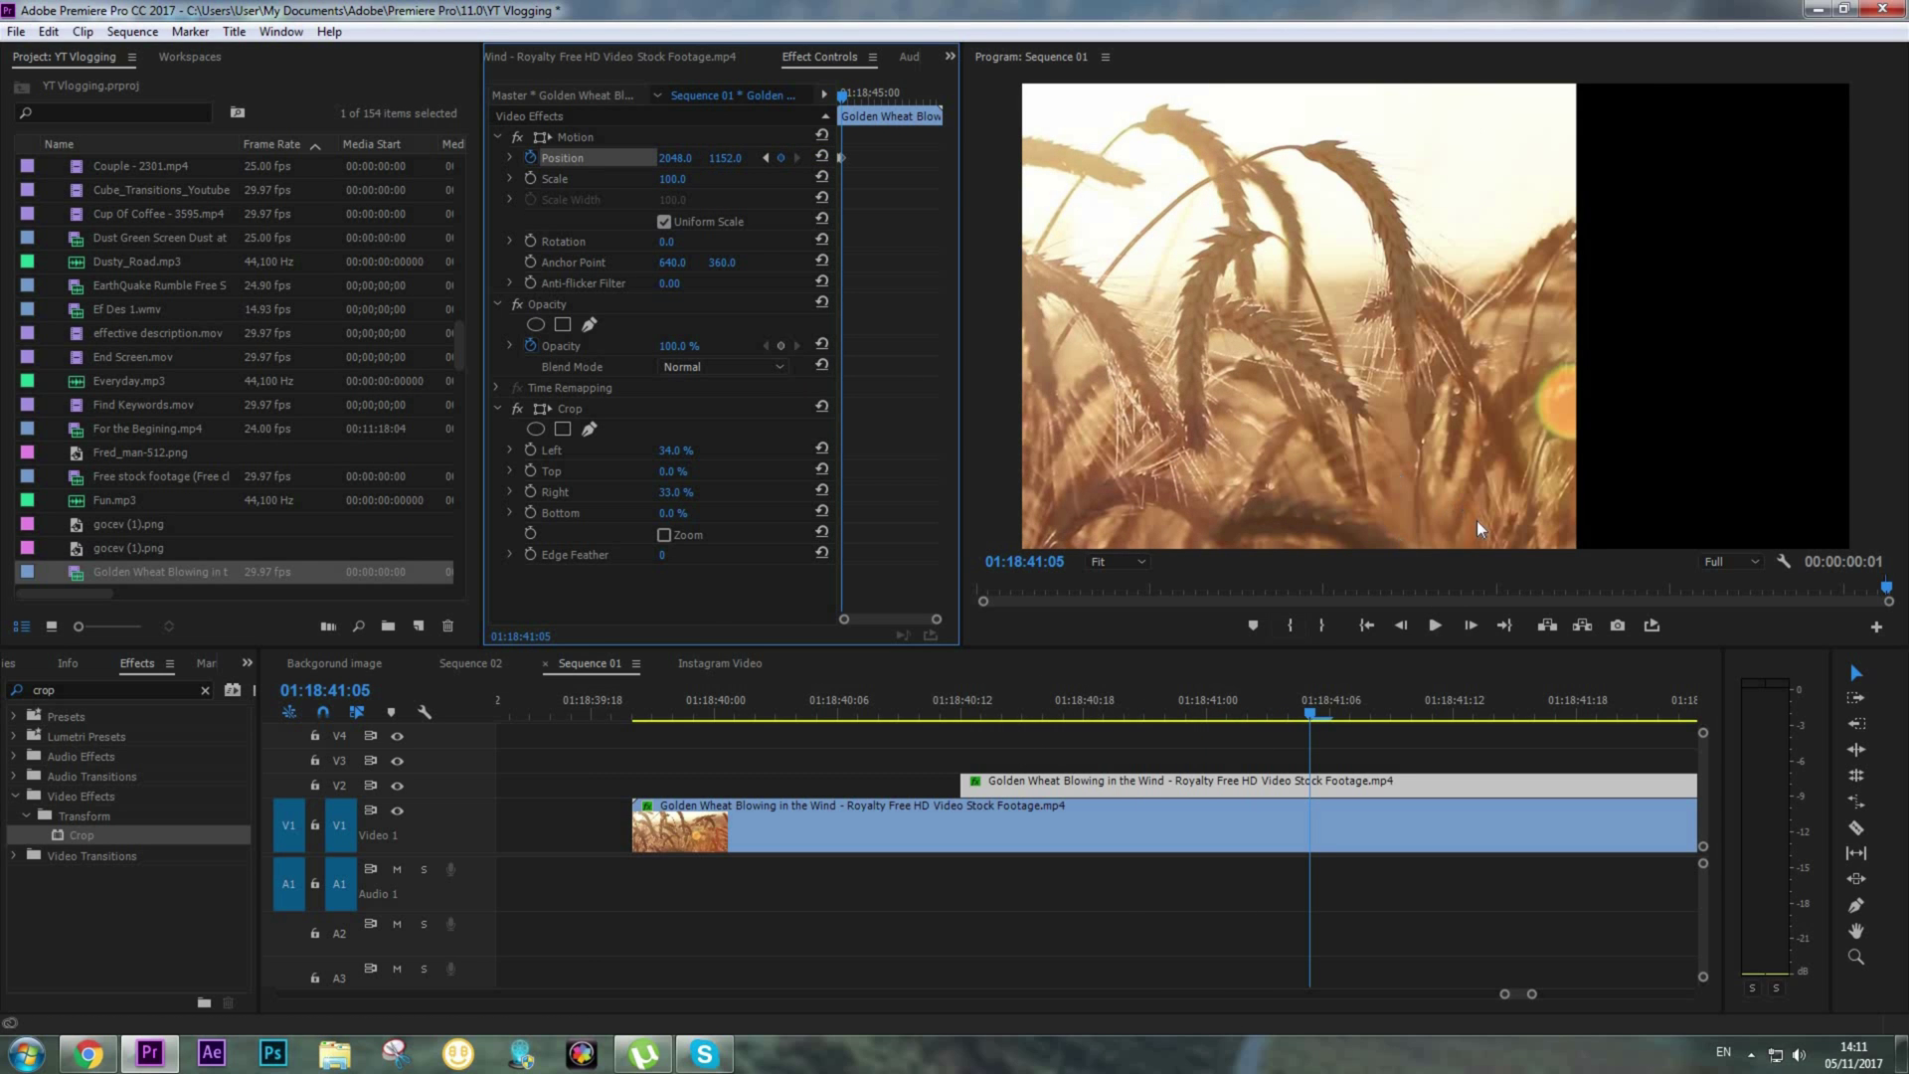
# Play the V1 and V2 slide-ins together and scrub back into the V2 motion
pyautogui.click(819, 708)
pyautogui.press('space')
pyautogui.press('-')
pyautogui.moveTo(993, 708); pyautogui.dragTo(942, 770)
pyautogui.click(974, 823)
# Set the V2 clip's first Position keyframe to Ease Out and its second to Ease In
pyautogui.click(898, 230)
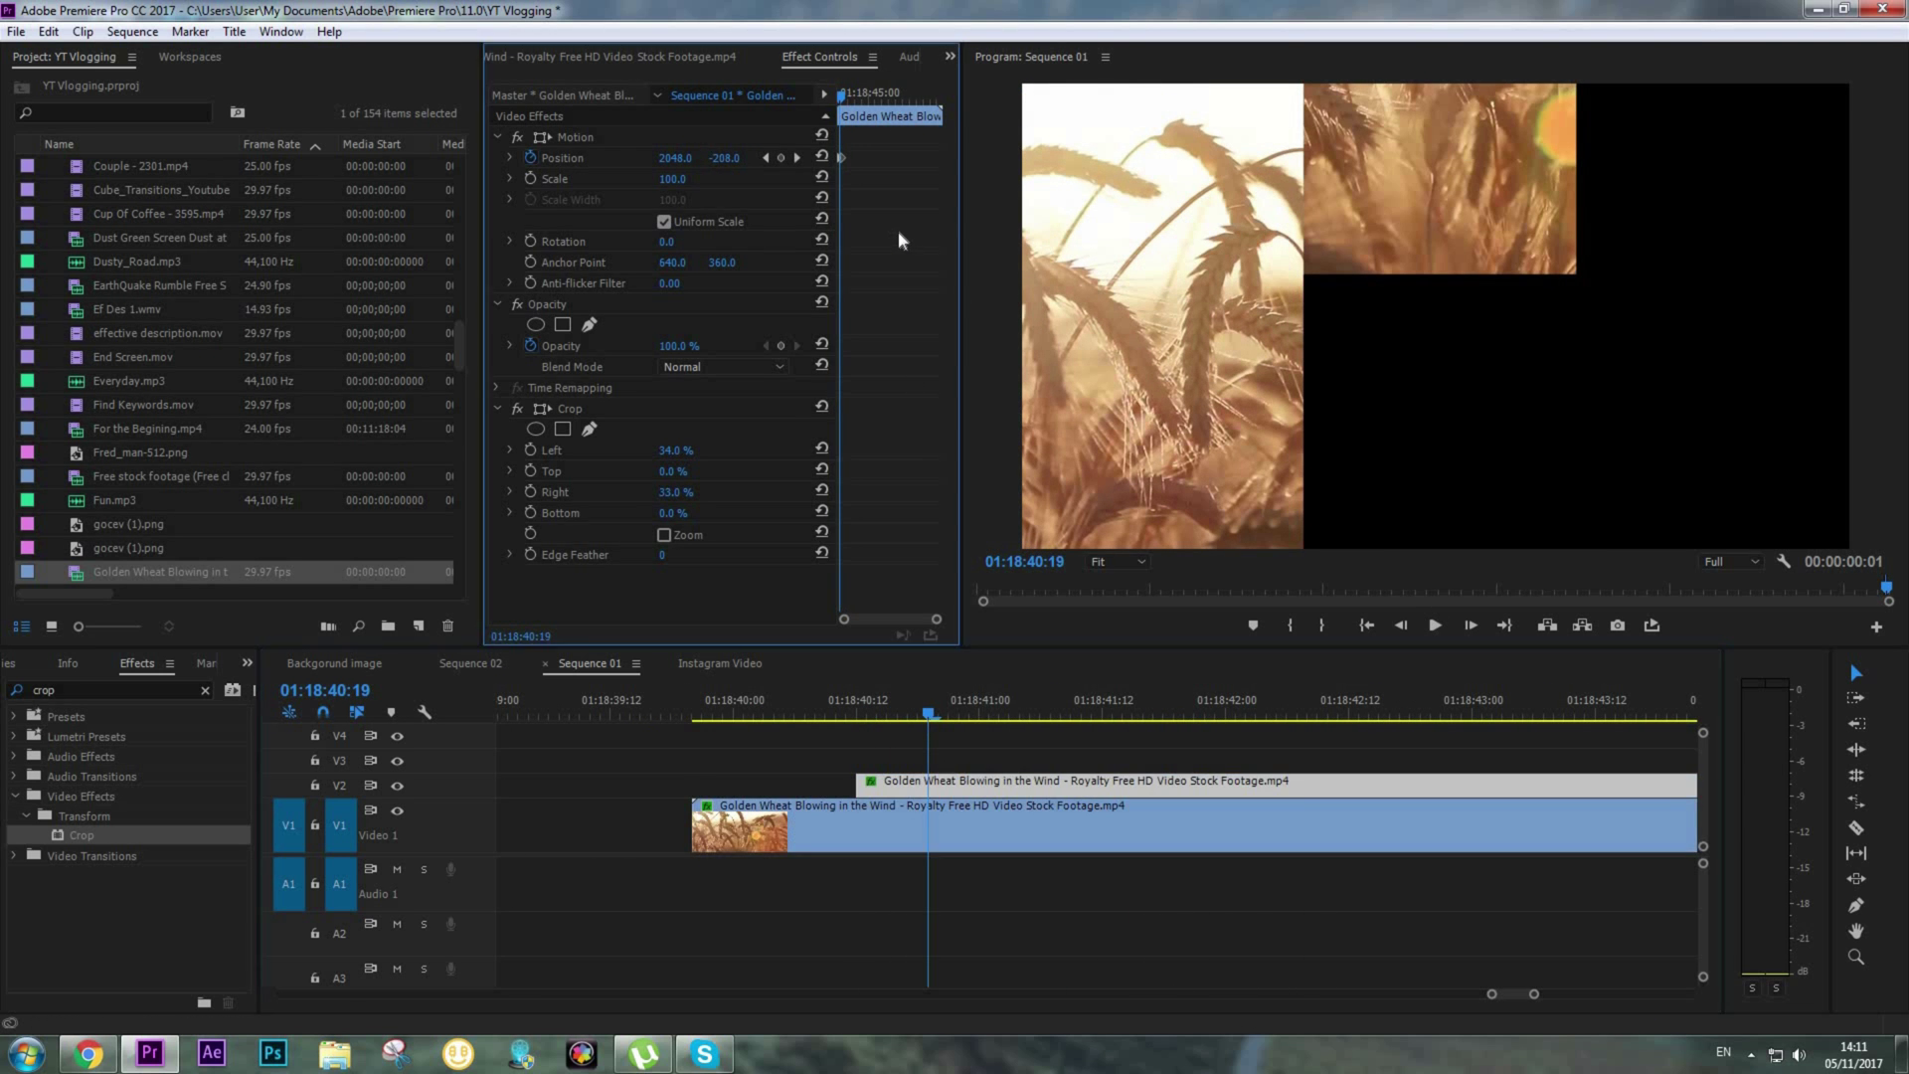
pyautogui.rightClick(841, 160)
pyautogui.moveTo(955, 328)
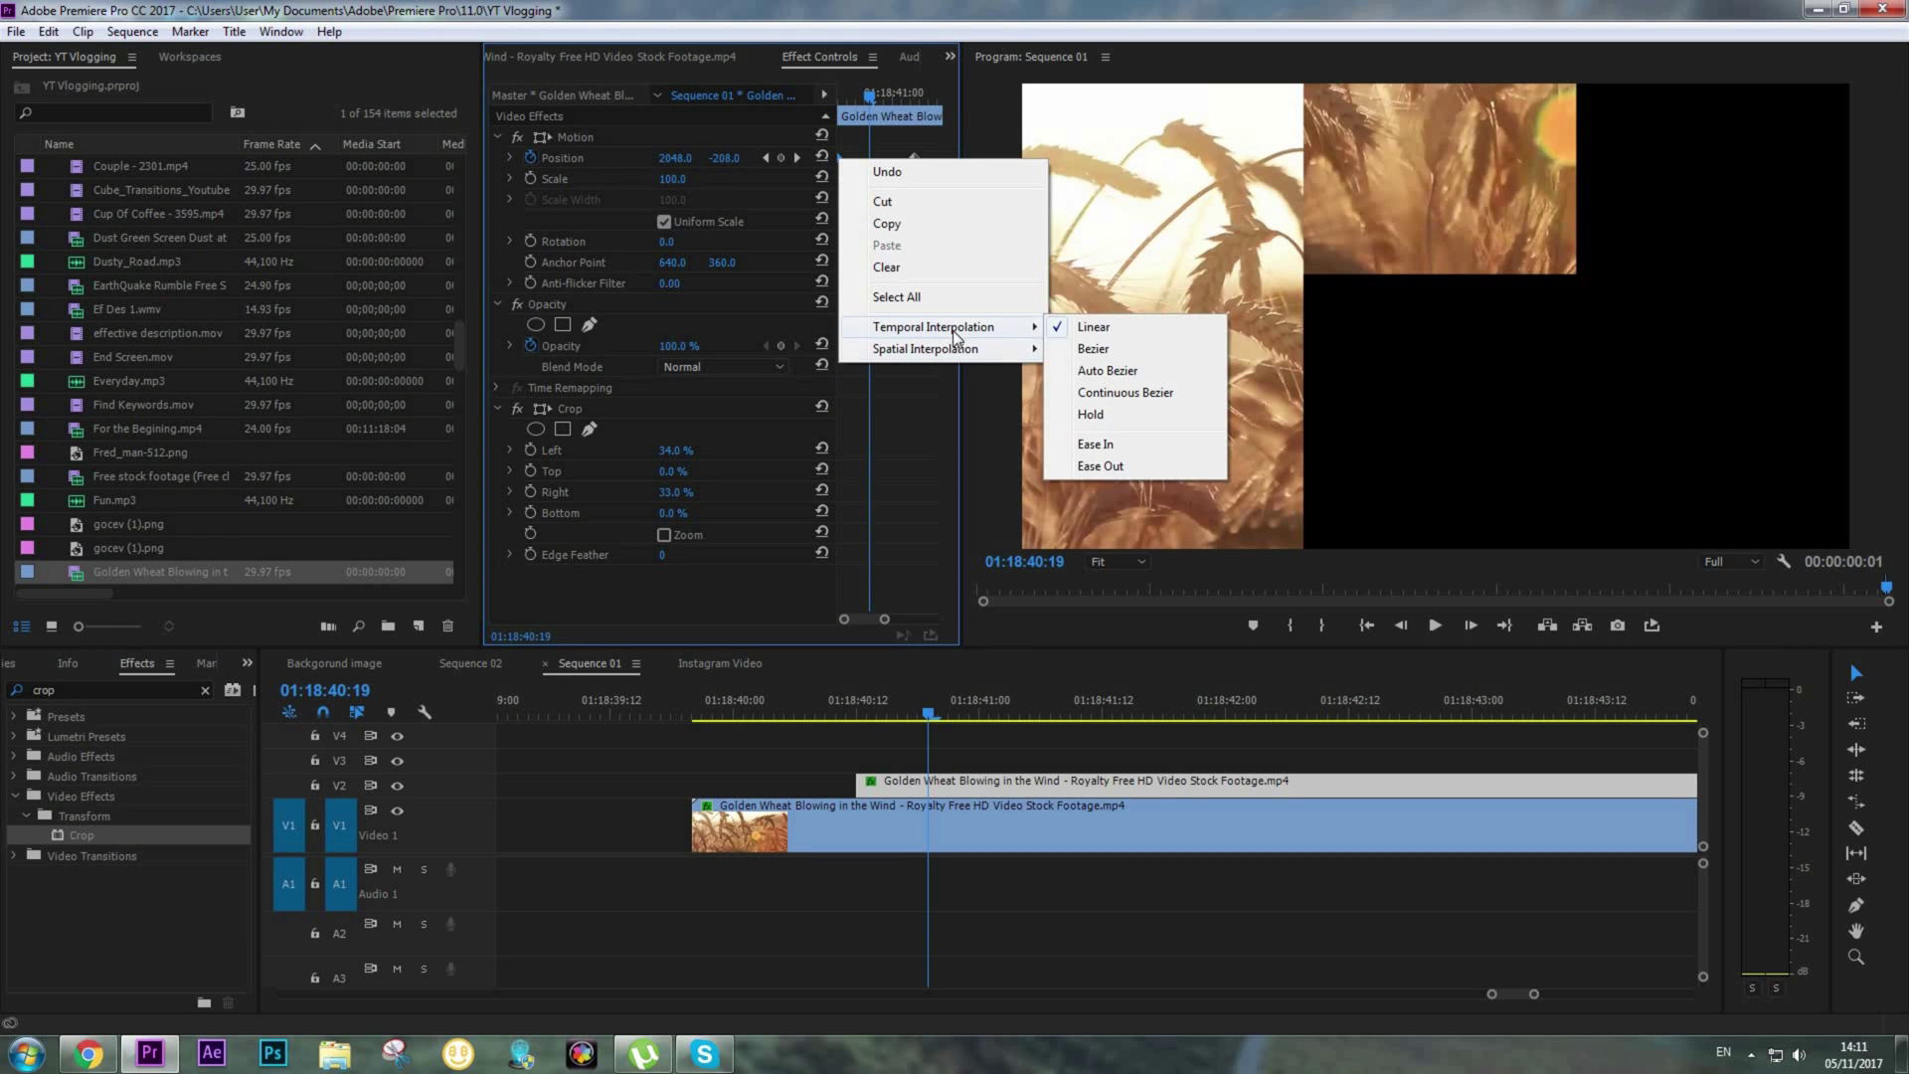
pyautogui.click(1100, 465)
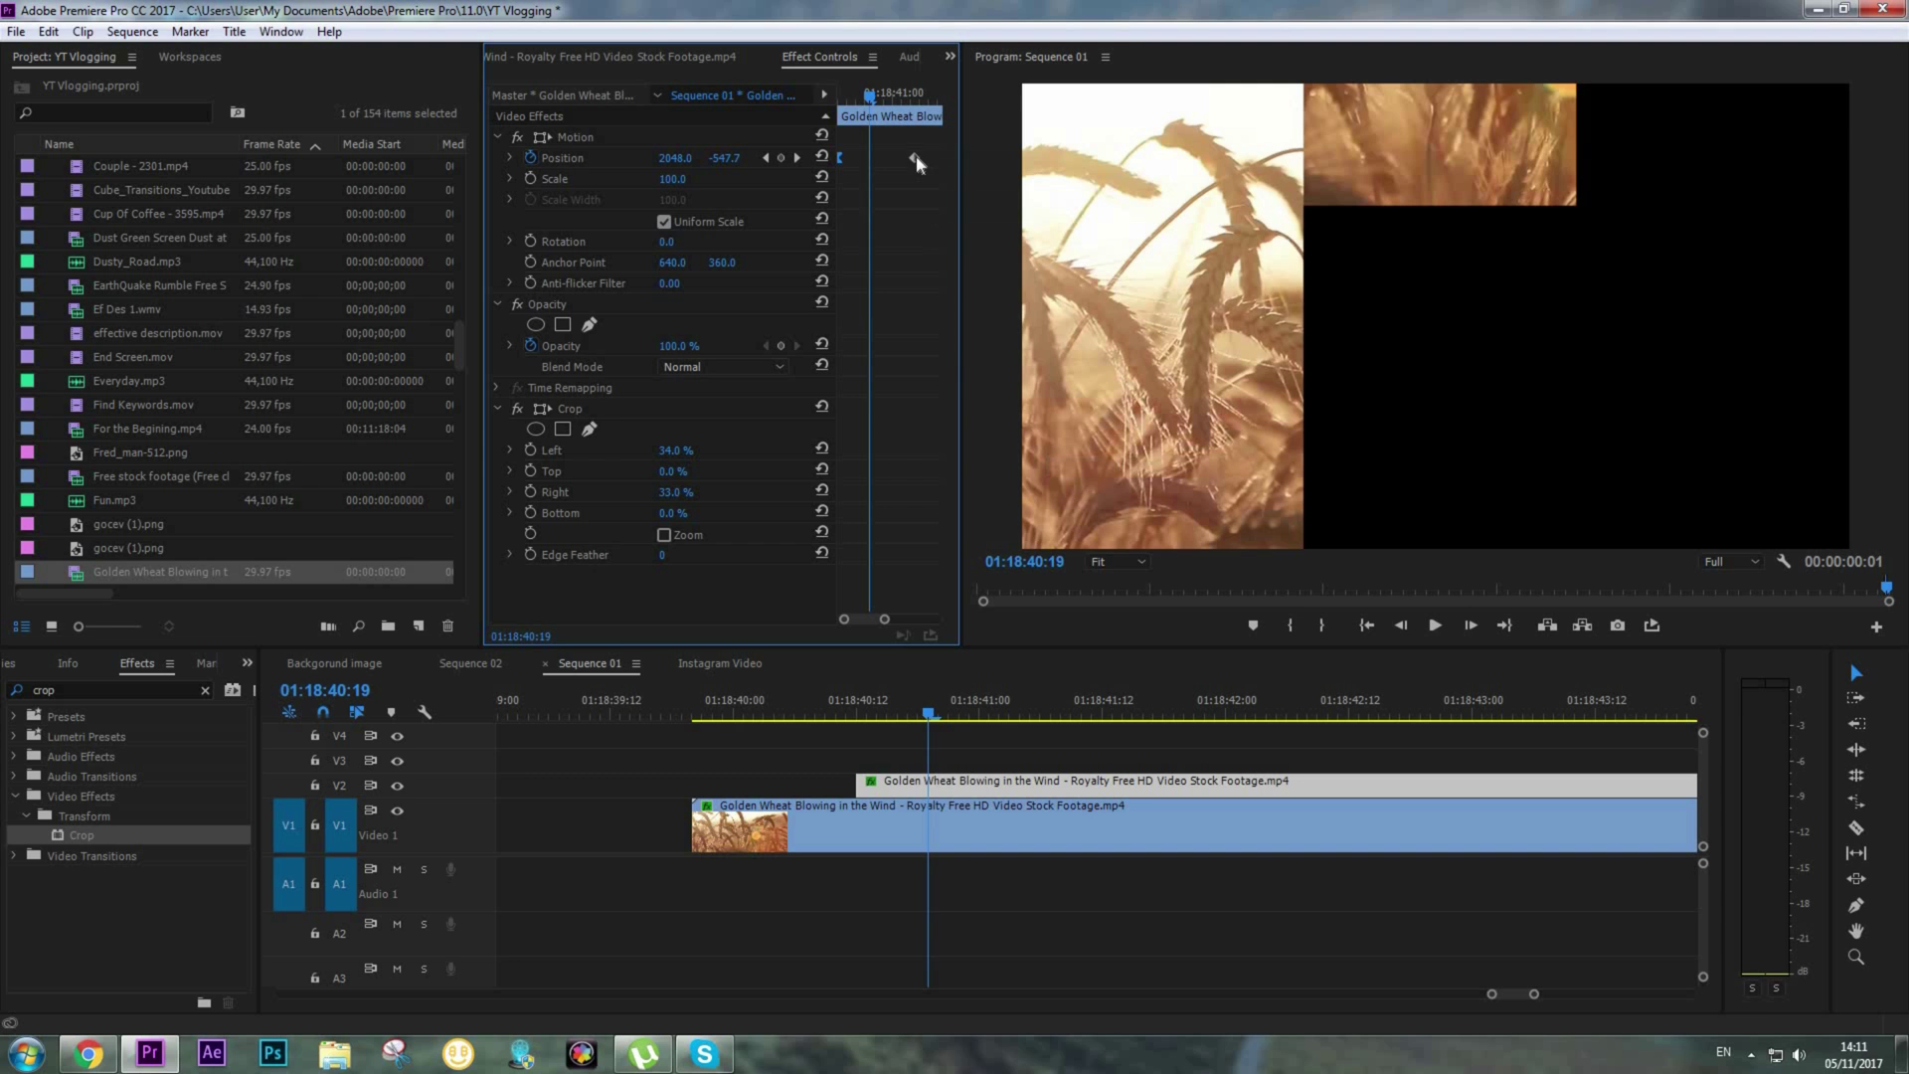
pyautogui.rightClick(916, 158)
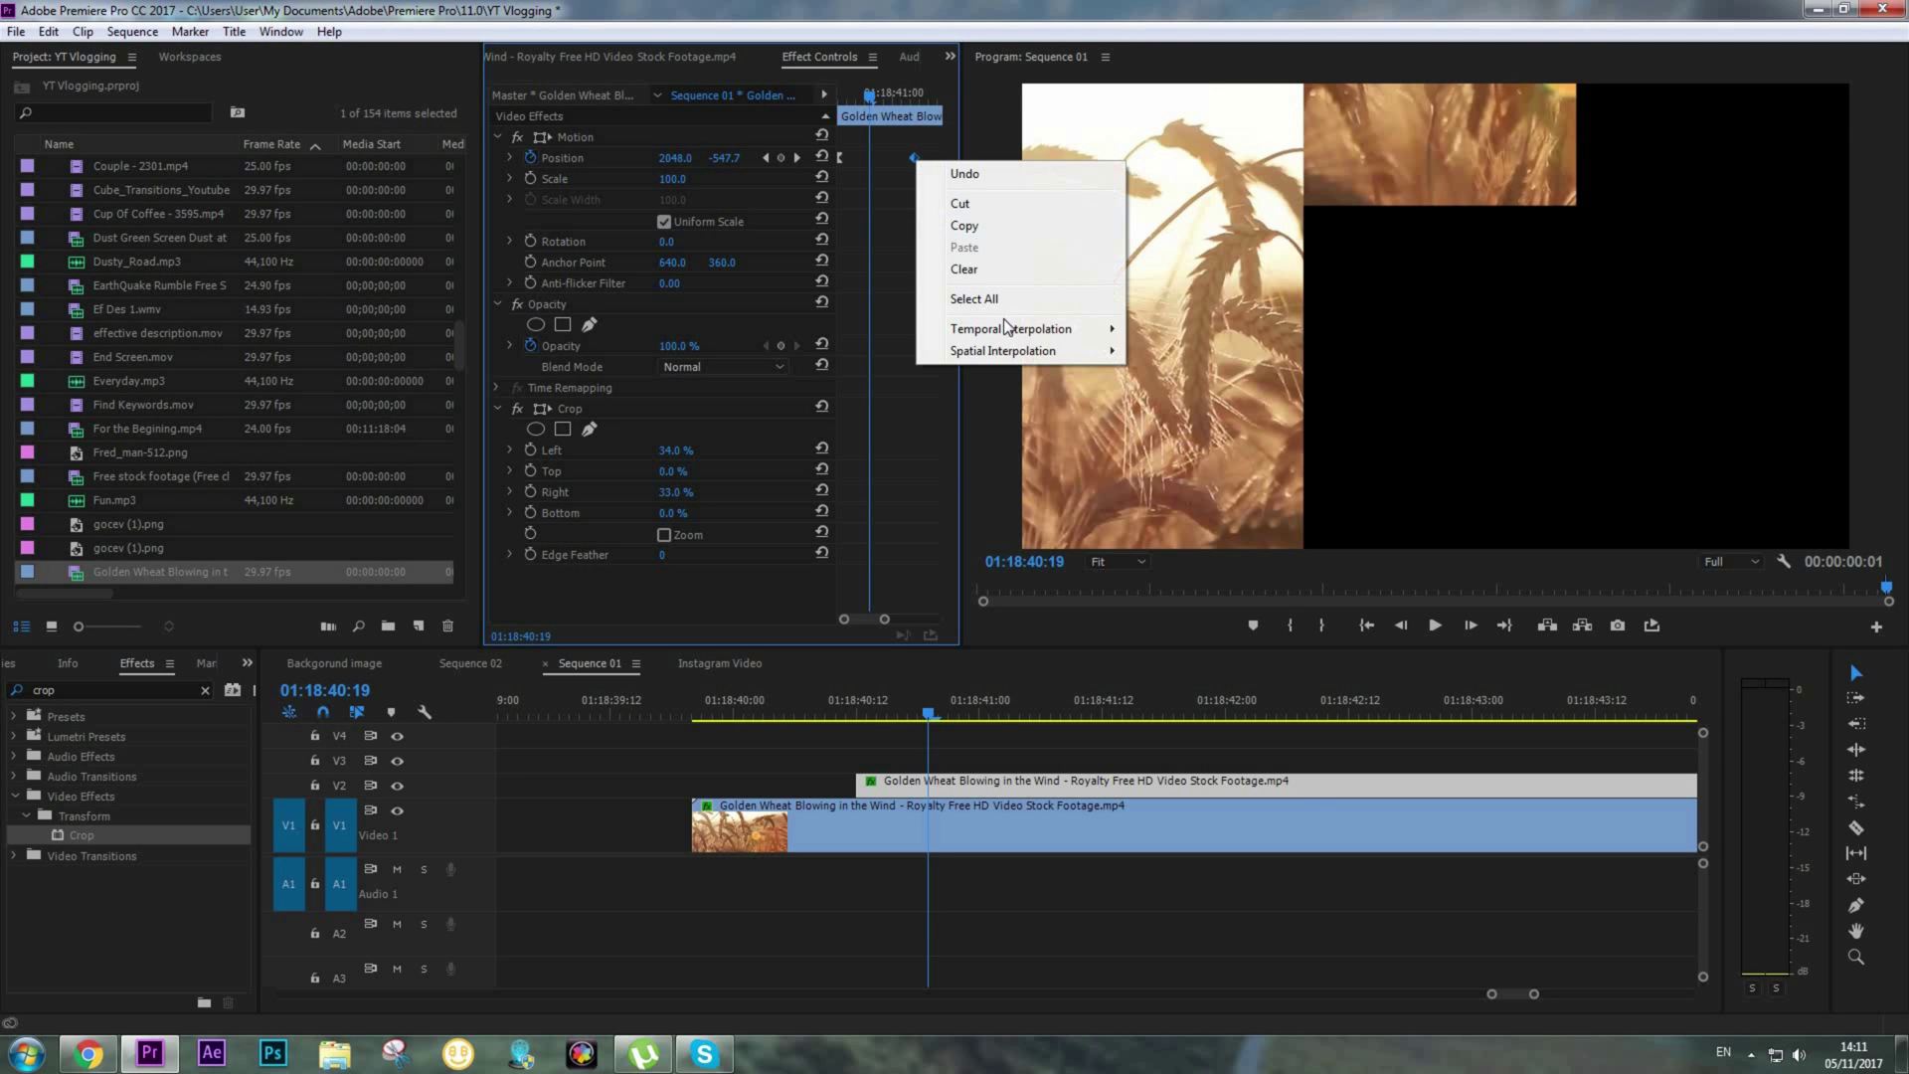
pyautogui.moveTo(1004, 330)
pyautogui.click(1184, 447)
# Play the sequence from before the V1 clip to check both eased panels sliding in
pyautogui.click(775, 710)
pyautogui.press('space')
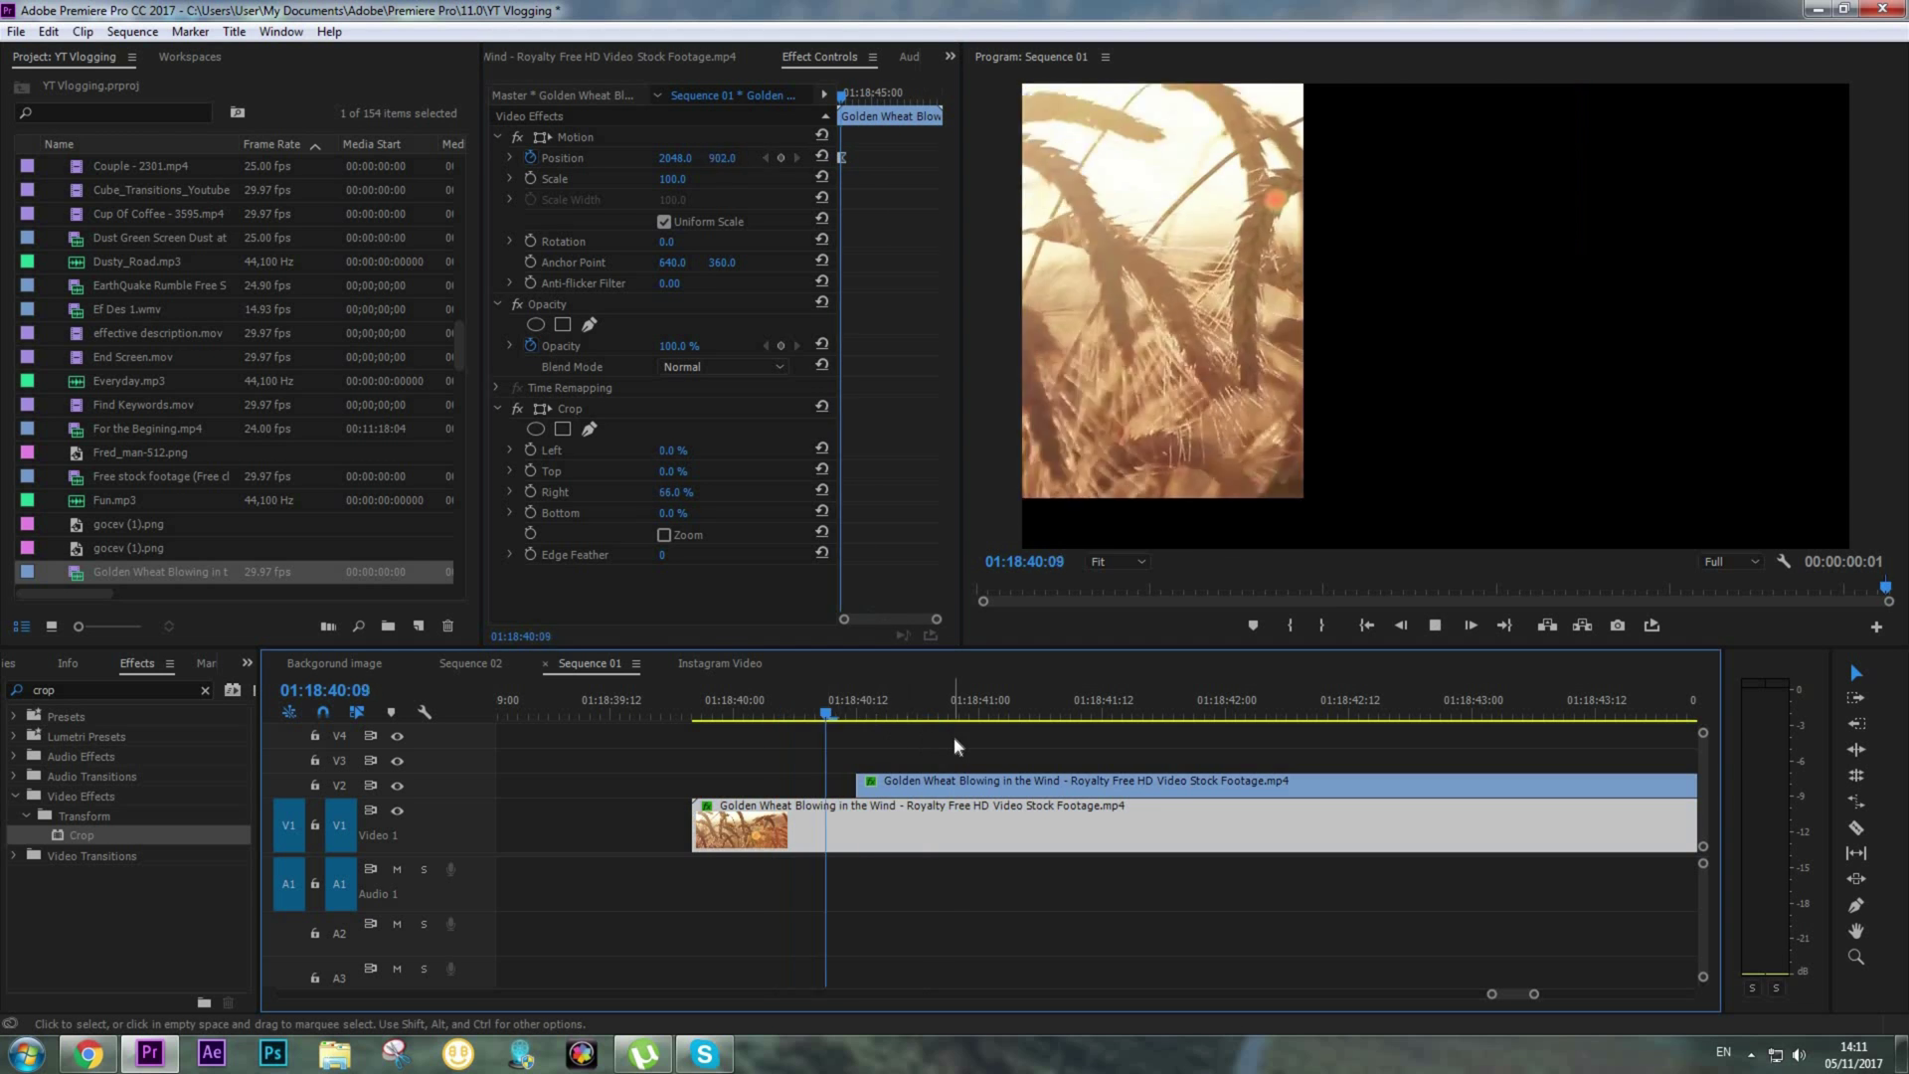
pyautogui.press('-')
pyautogui.press('space')
pyautogui.click(895, 707)
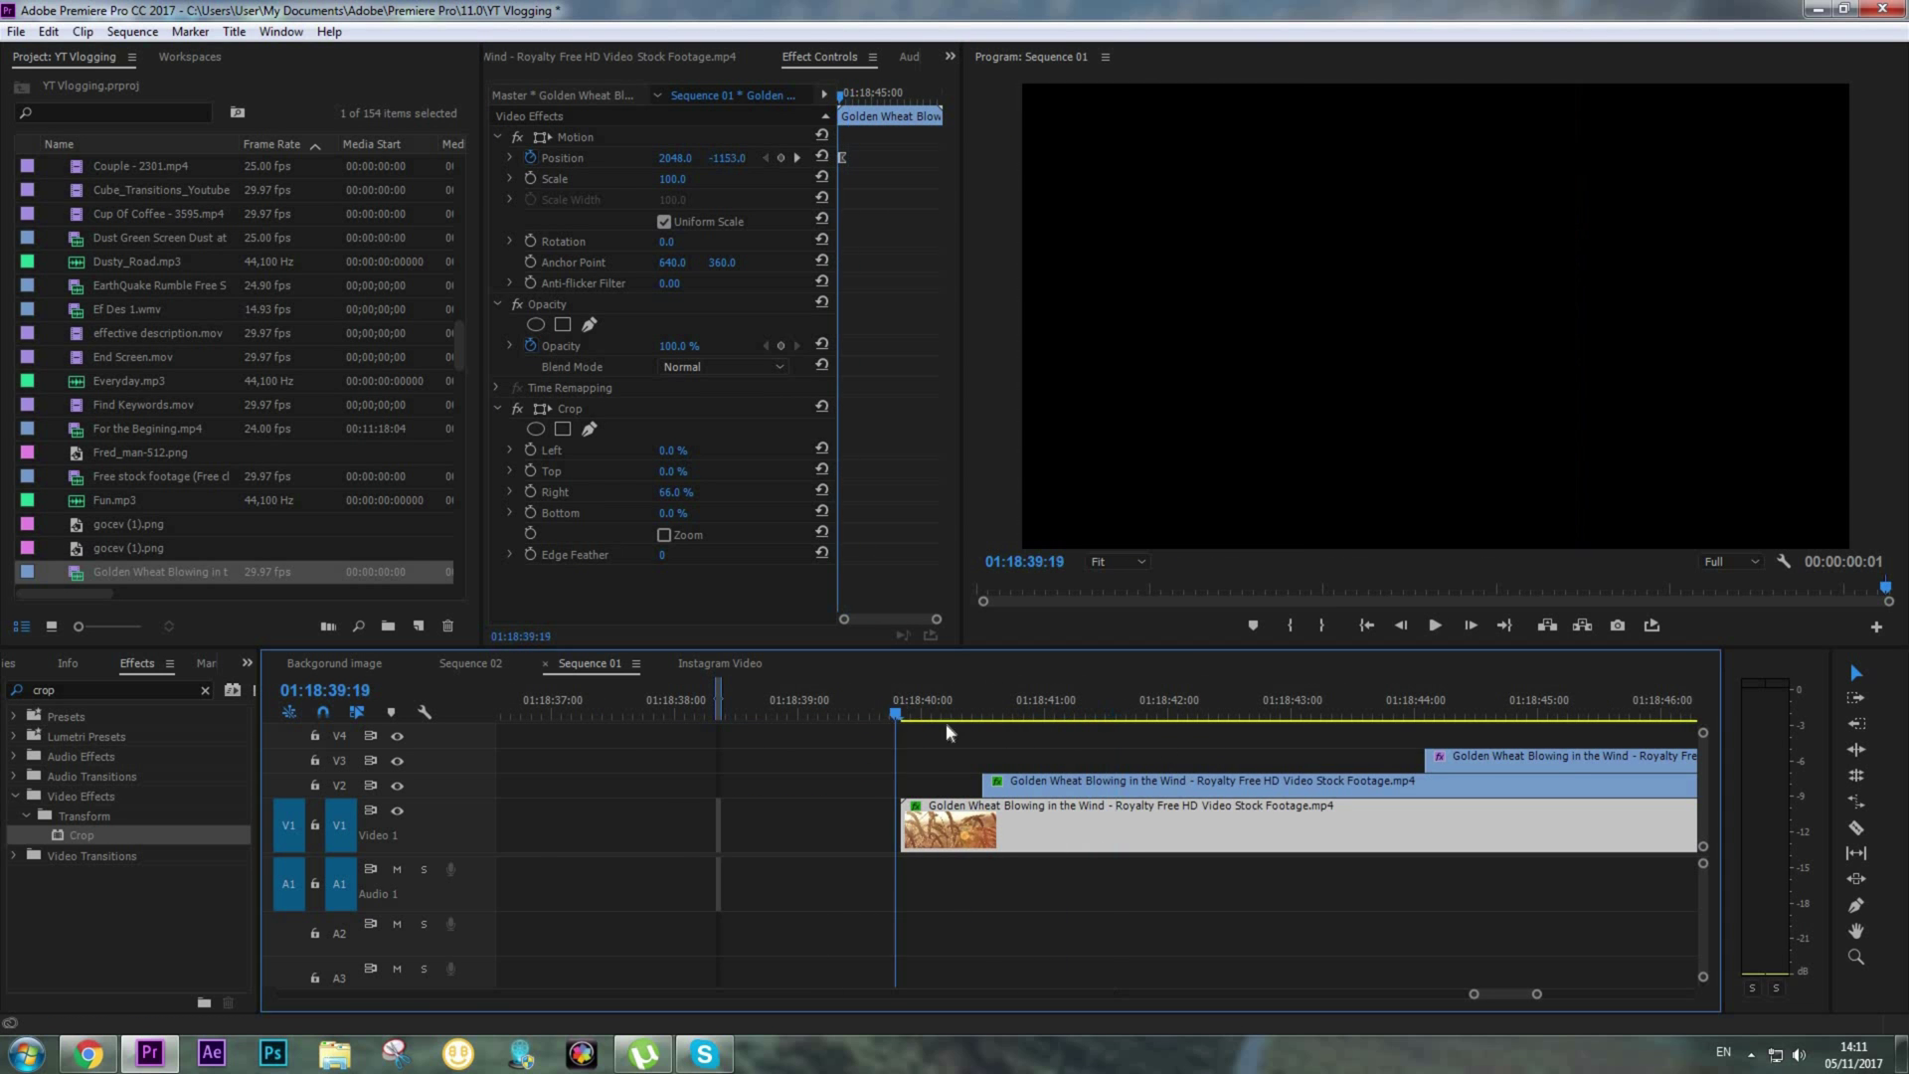
pyautogui.press('space')
pyautogui.click(1094, 746)
pyautogui.press('space')
# Extend the V3 clip's start back to 01:18:41:05, where the V2 slide-in ends
pyautogui.click(1181, 746)
pyautogui.moveTo(1197, 758); pyautogui.dragTo(928, 752)
pyautogui.press('=')
pyautogui.press('=')
pyautogui.moveTo(1070, 724); pyautogui.dragTo(801, 710)
pyautogui.moveTo(1154, 758); pyautogui.dragTo(803, 752)
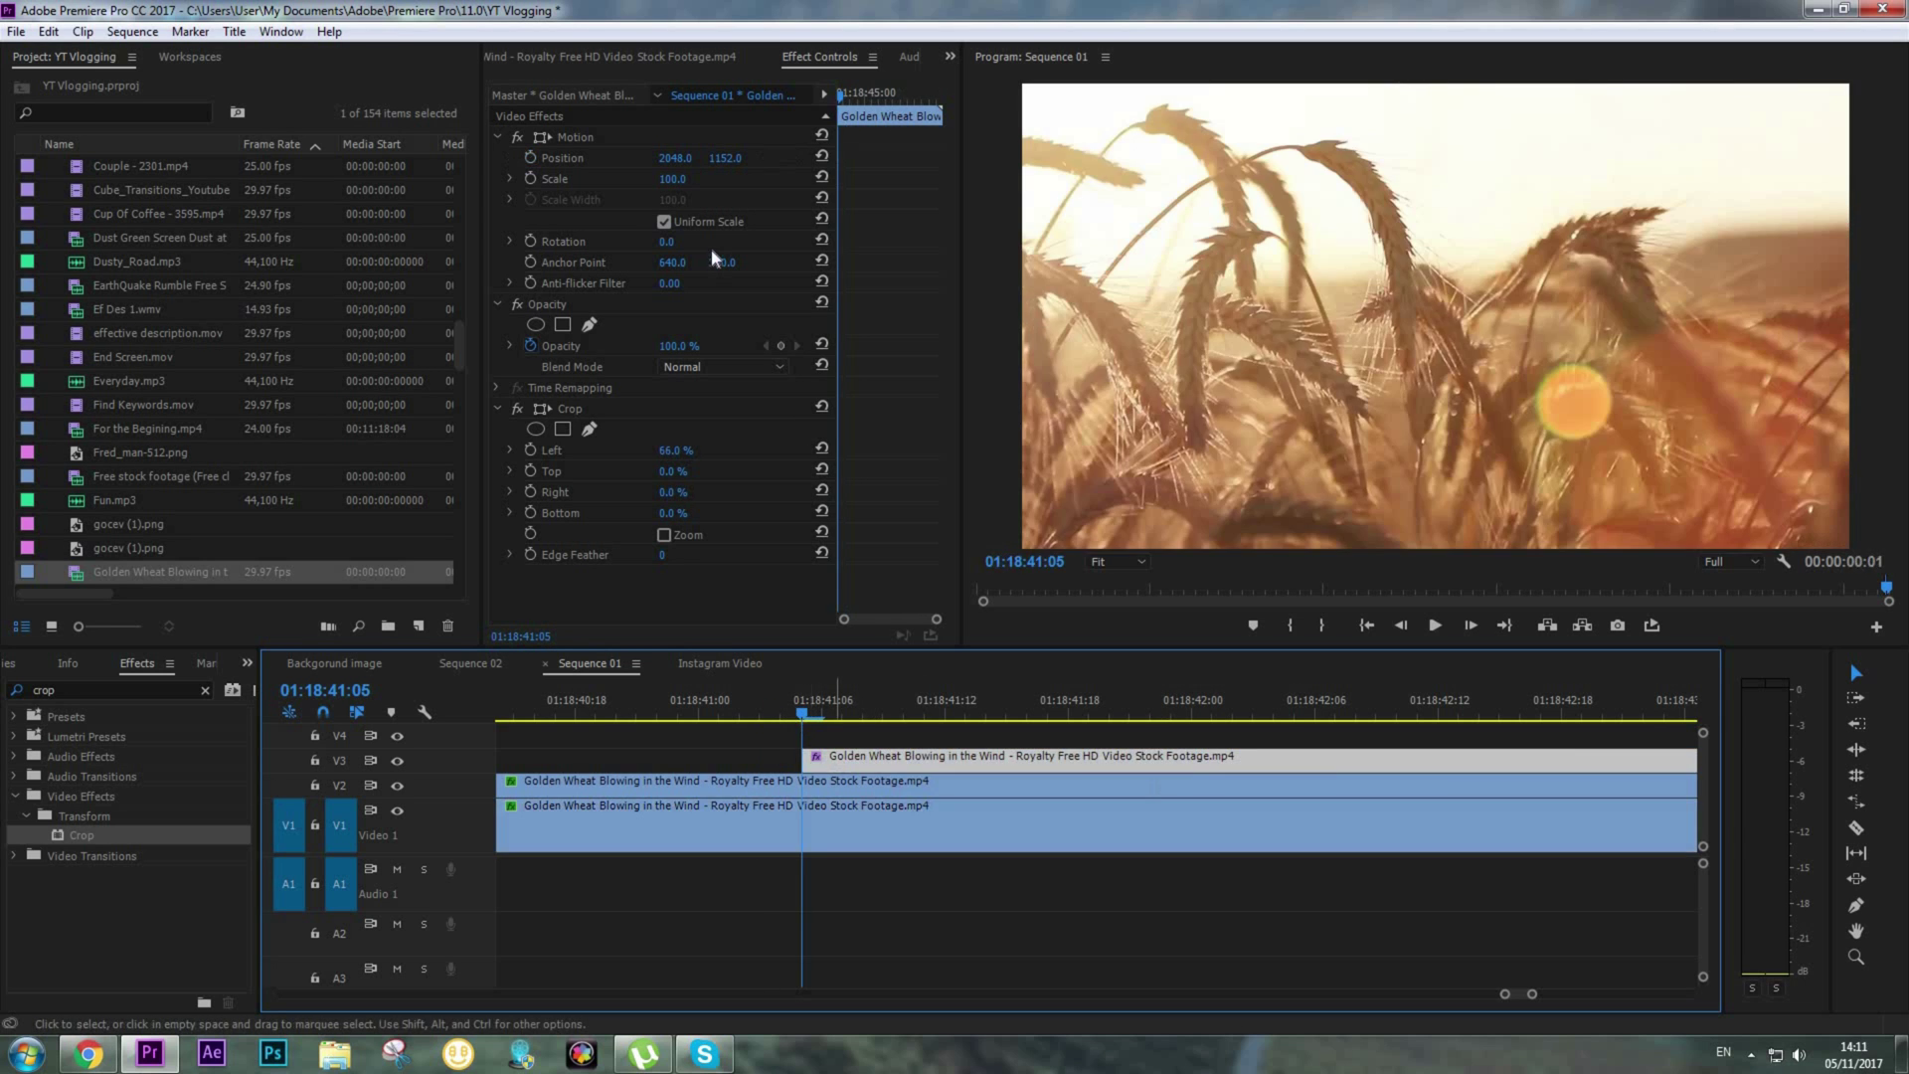
# Start Position keyframing on the V3 clip at 01:18:41:05 with a vertical value of -1156, and set its Crop Left to 67%
pyautogui.click(530, 157)
pyautogui.moveTo(726, 159); pyautogui.dragTo(587, 159)
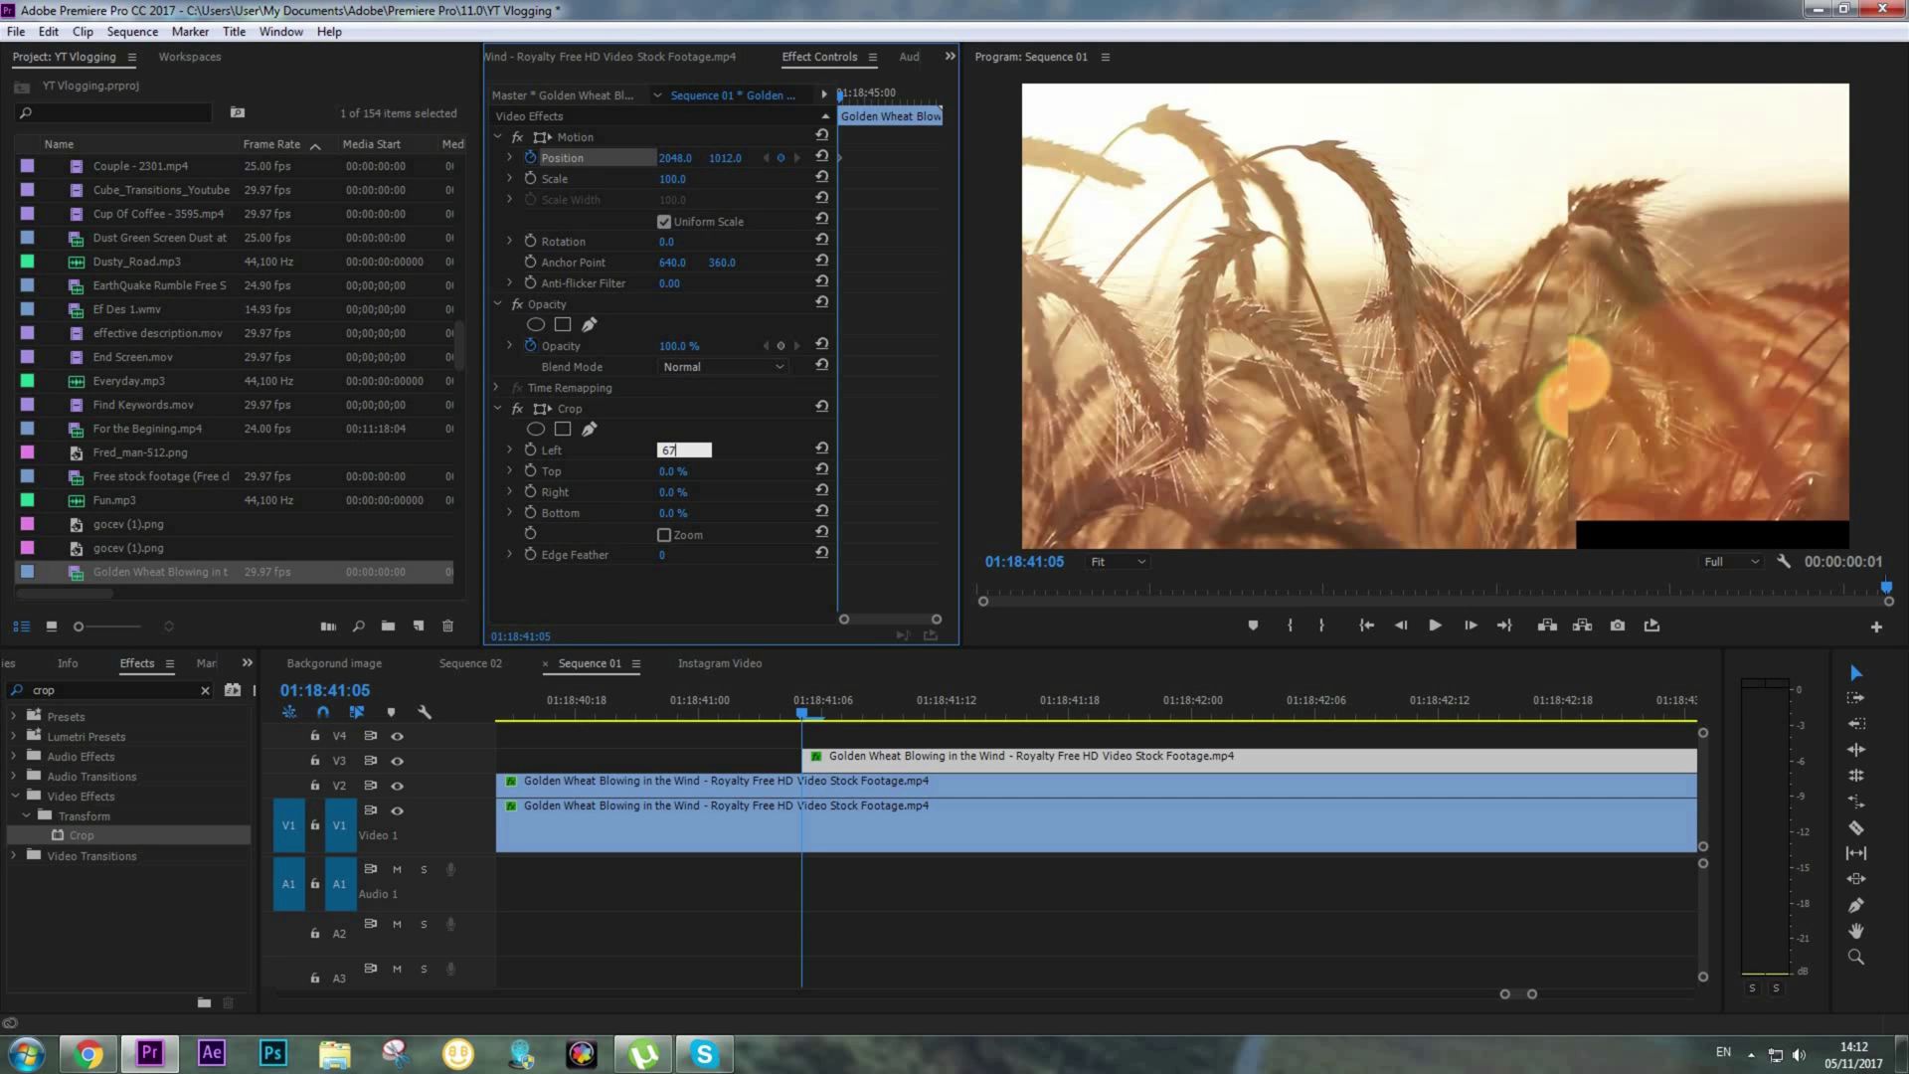
pyautogui.press('Return')
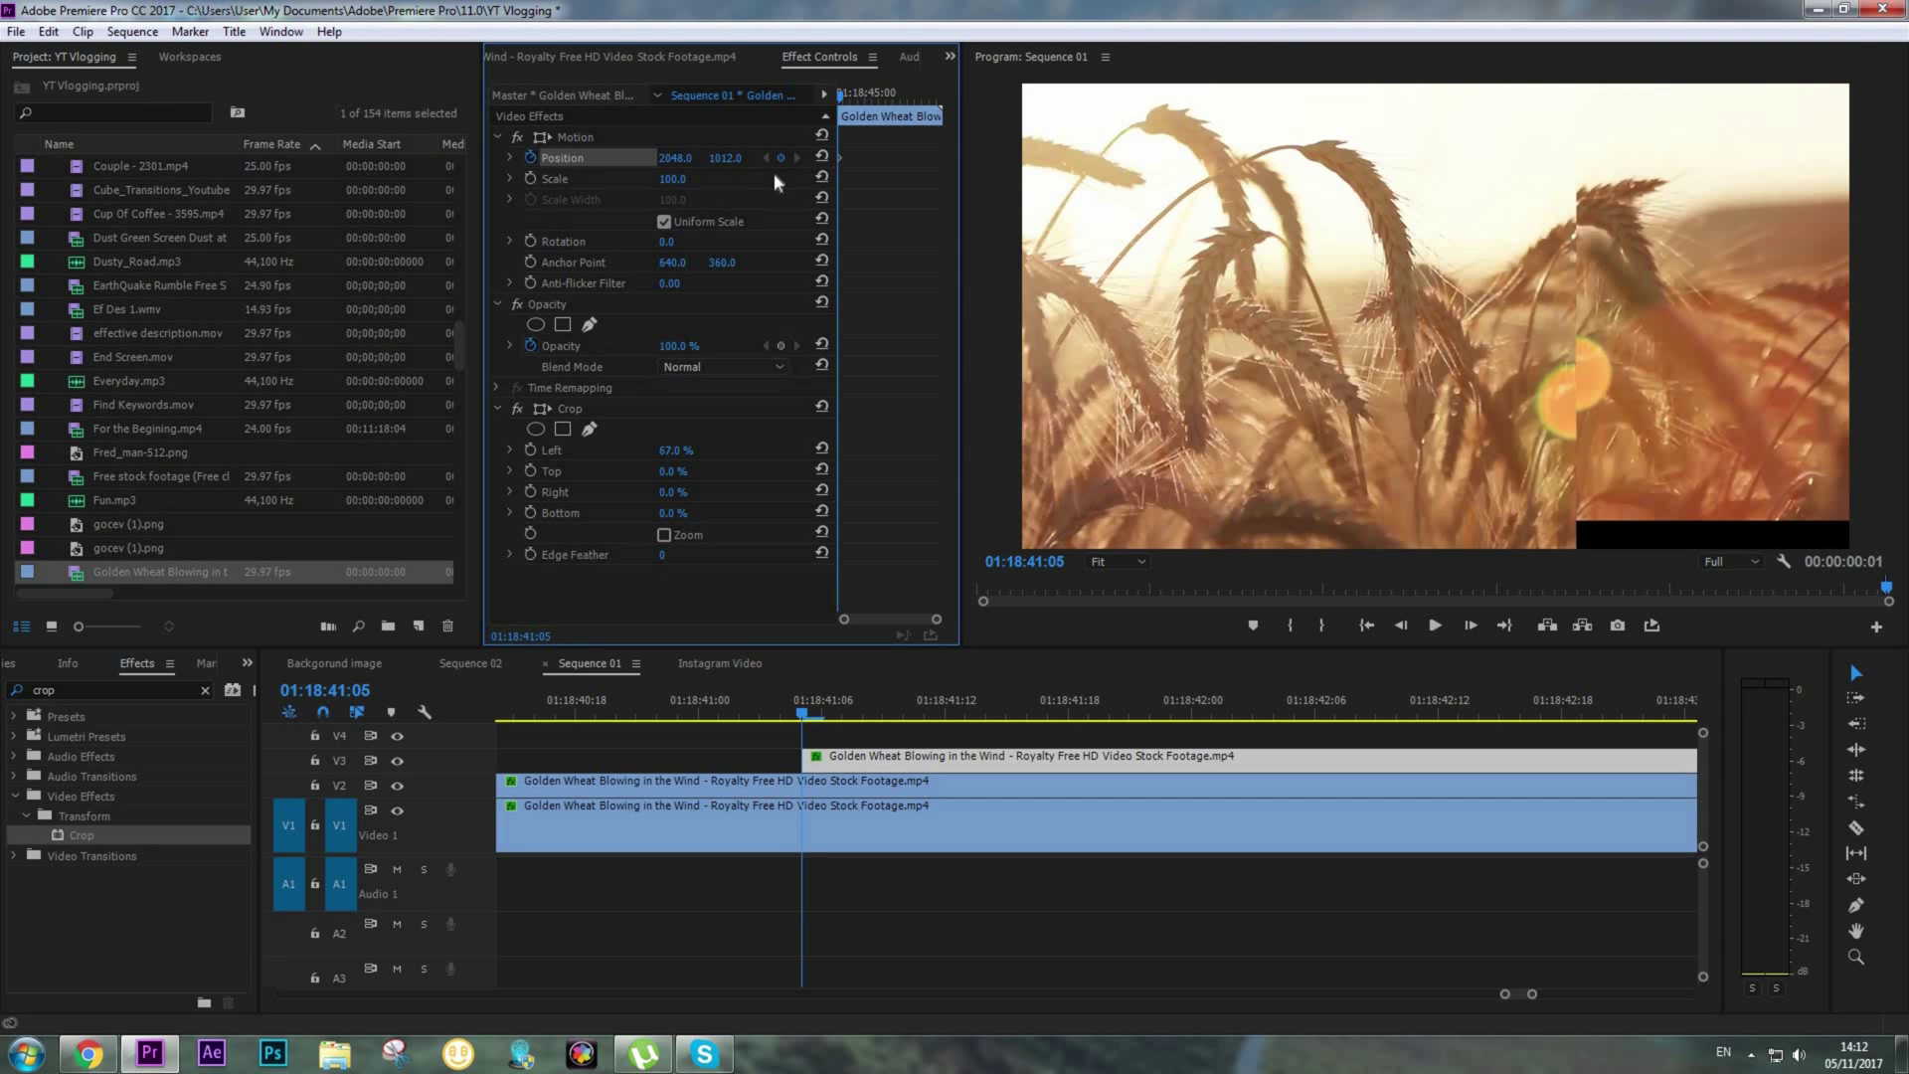
pyautogui.moveTo(724, 157); pyautogui.dragTo(593, 157)
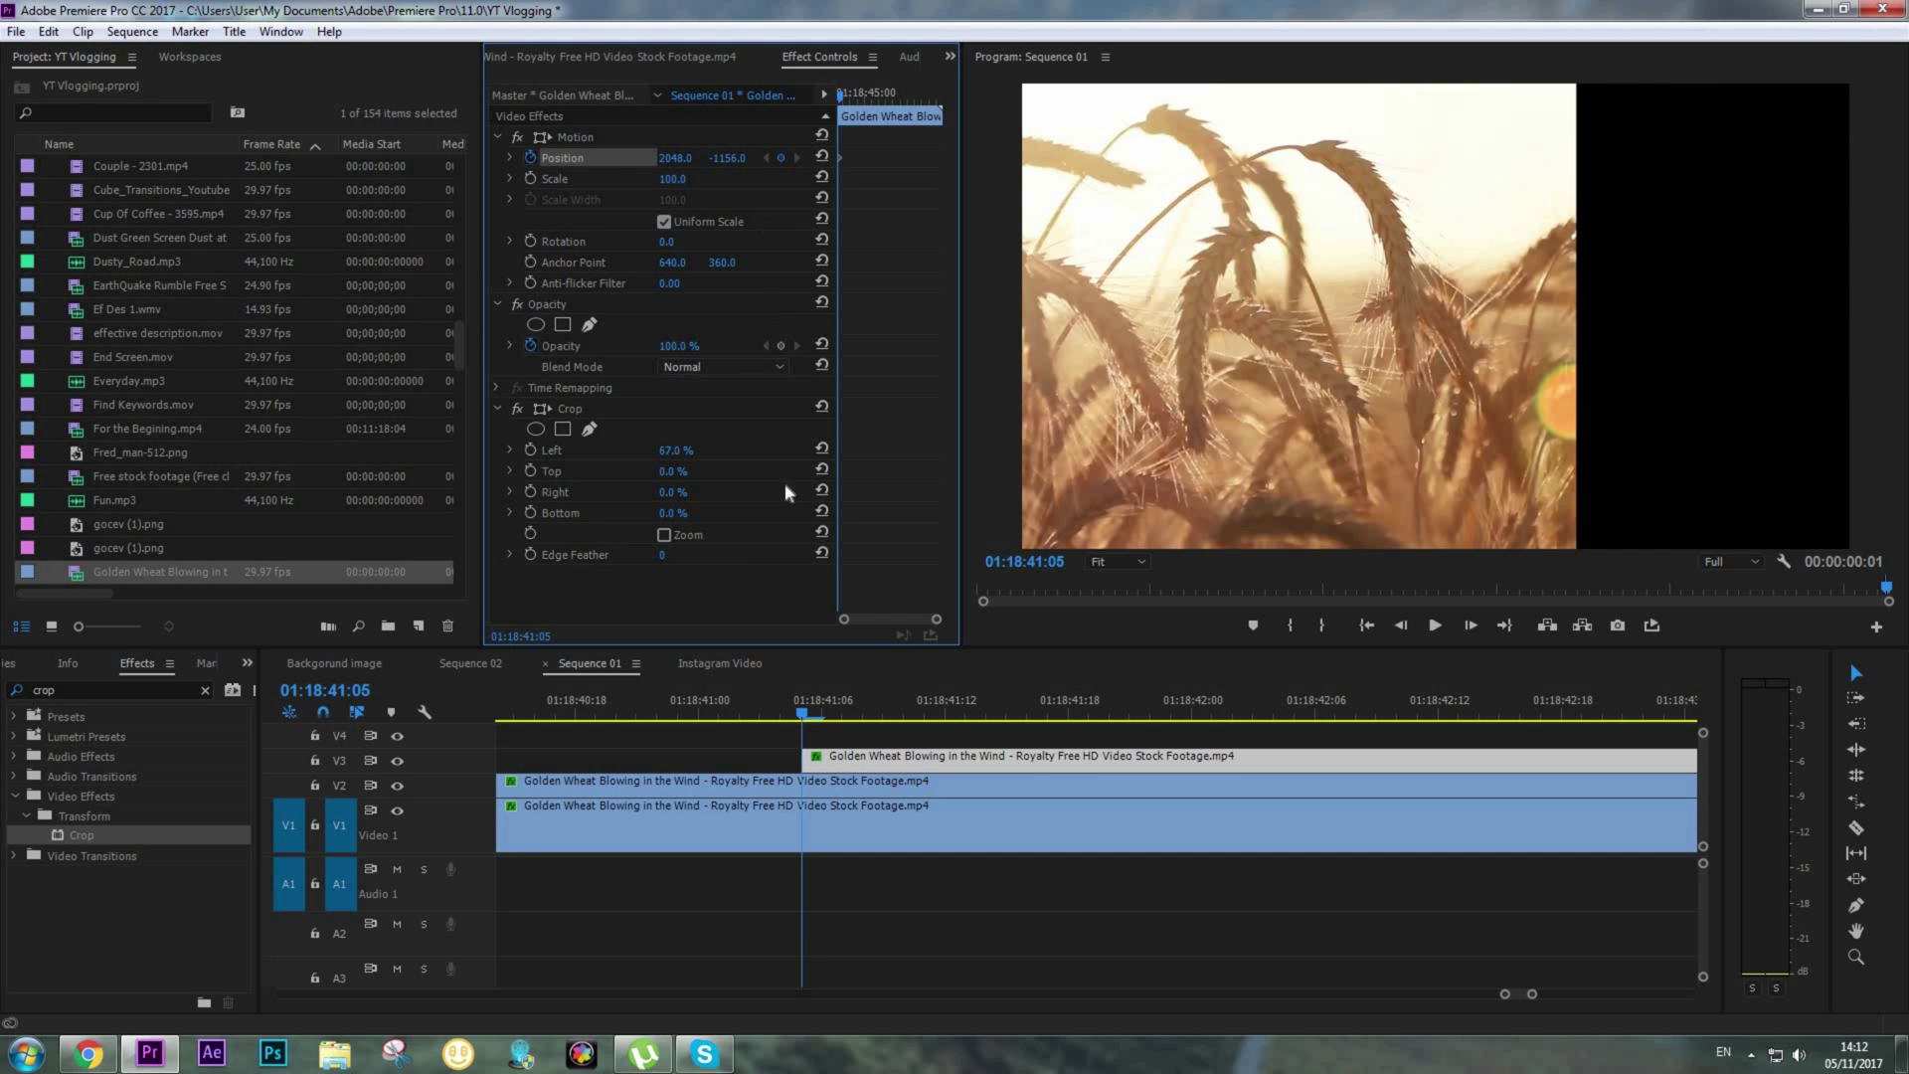
# Advance to 01:18:41:19 and reset the V3 clip's Position to 2048, 1152 as its second keyframe
pyautogui.click(899, 761)
pyautogui.press('space')
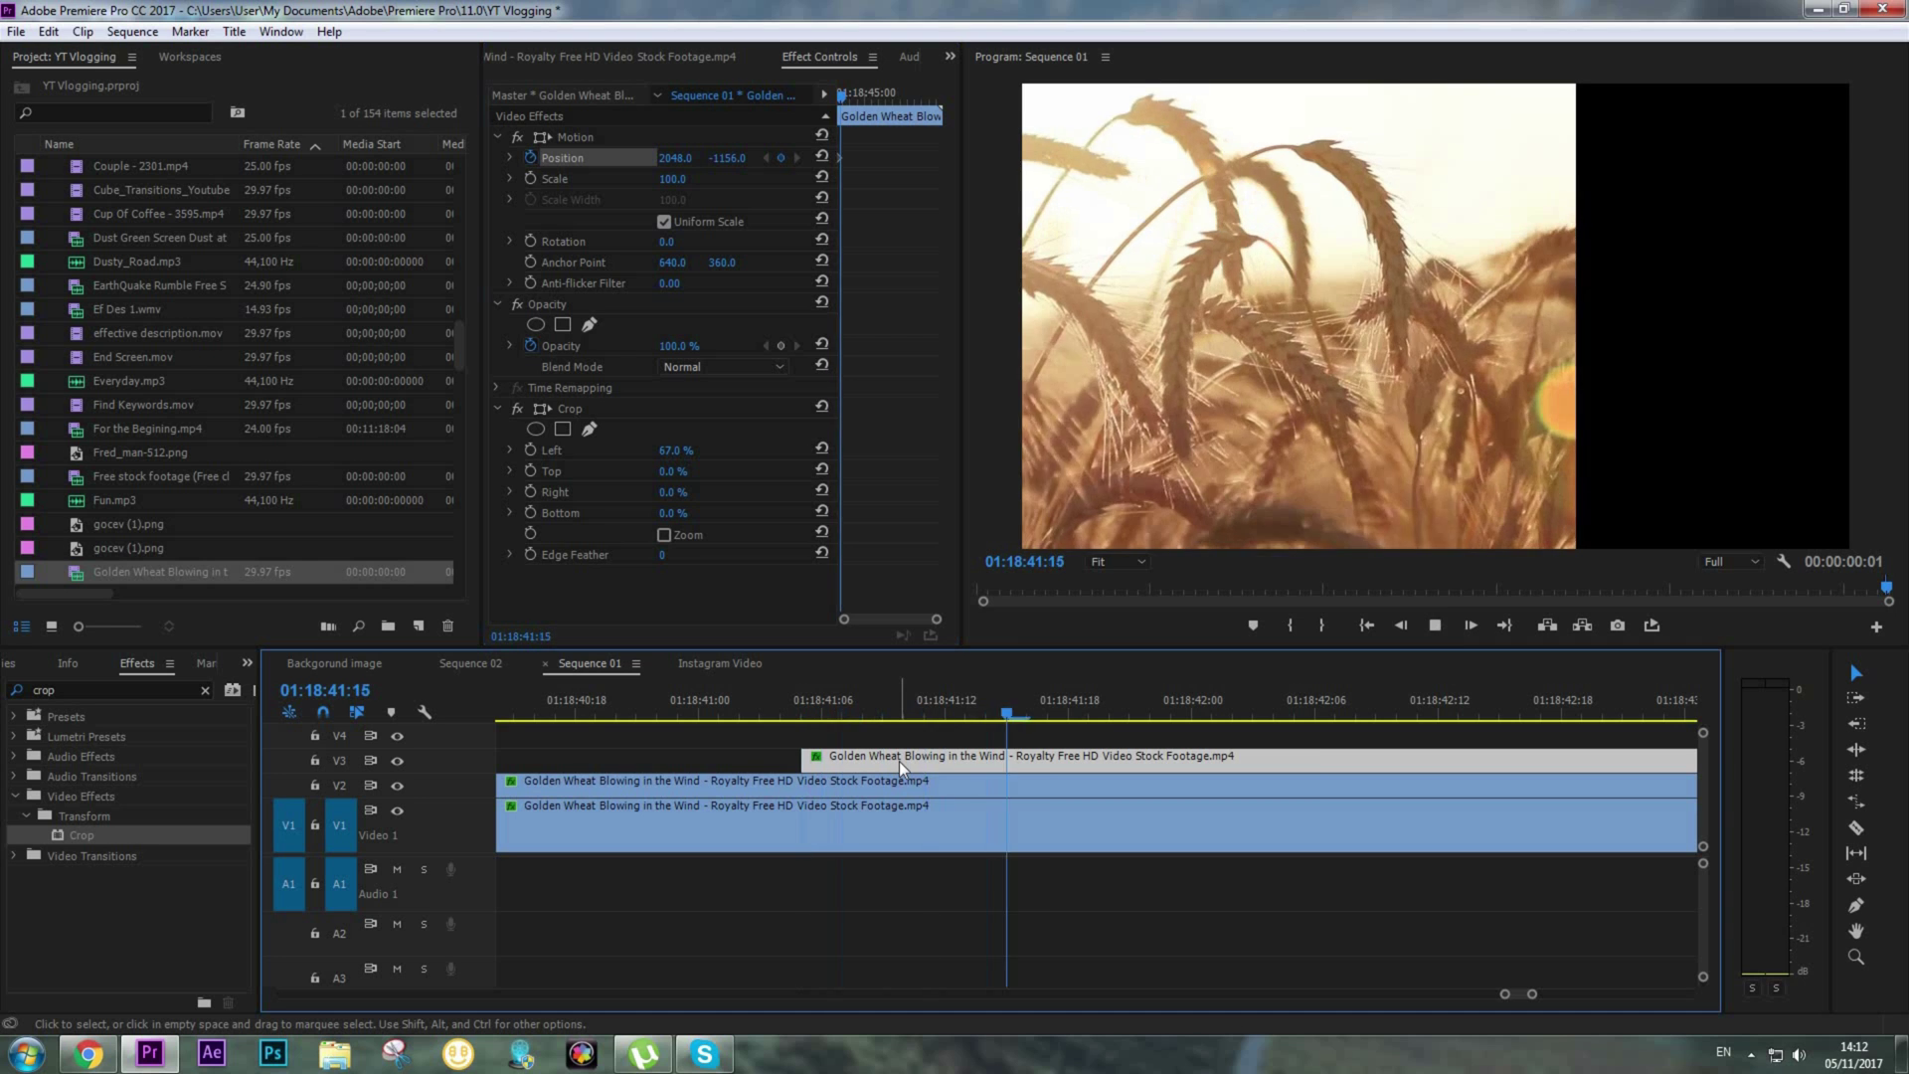
pyautogui.press('space')
pyautogui.click(820, 157)
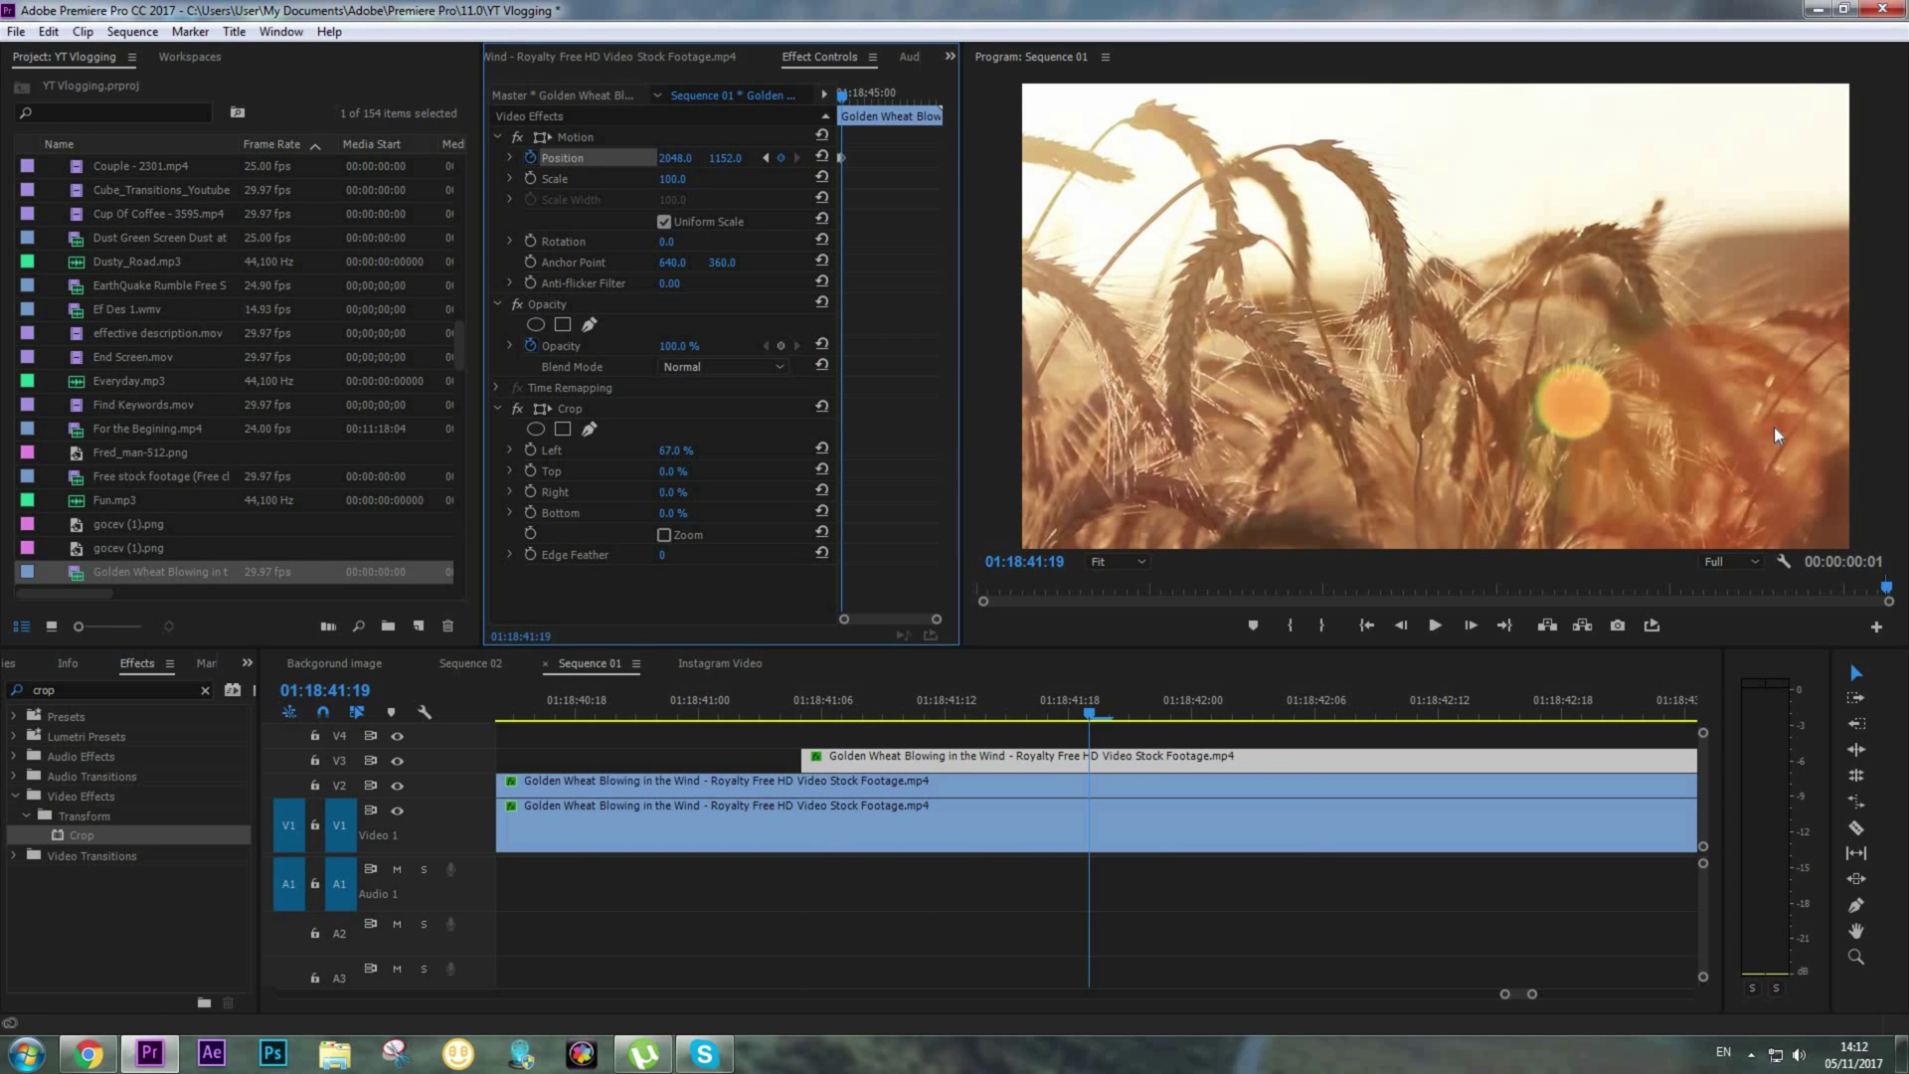
# Play the sequence from 01:18:40:20 to check the V3 panel's slide-in
pyautogui.click(616, 718)
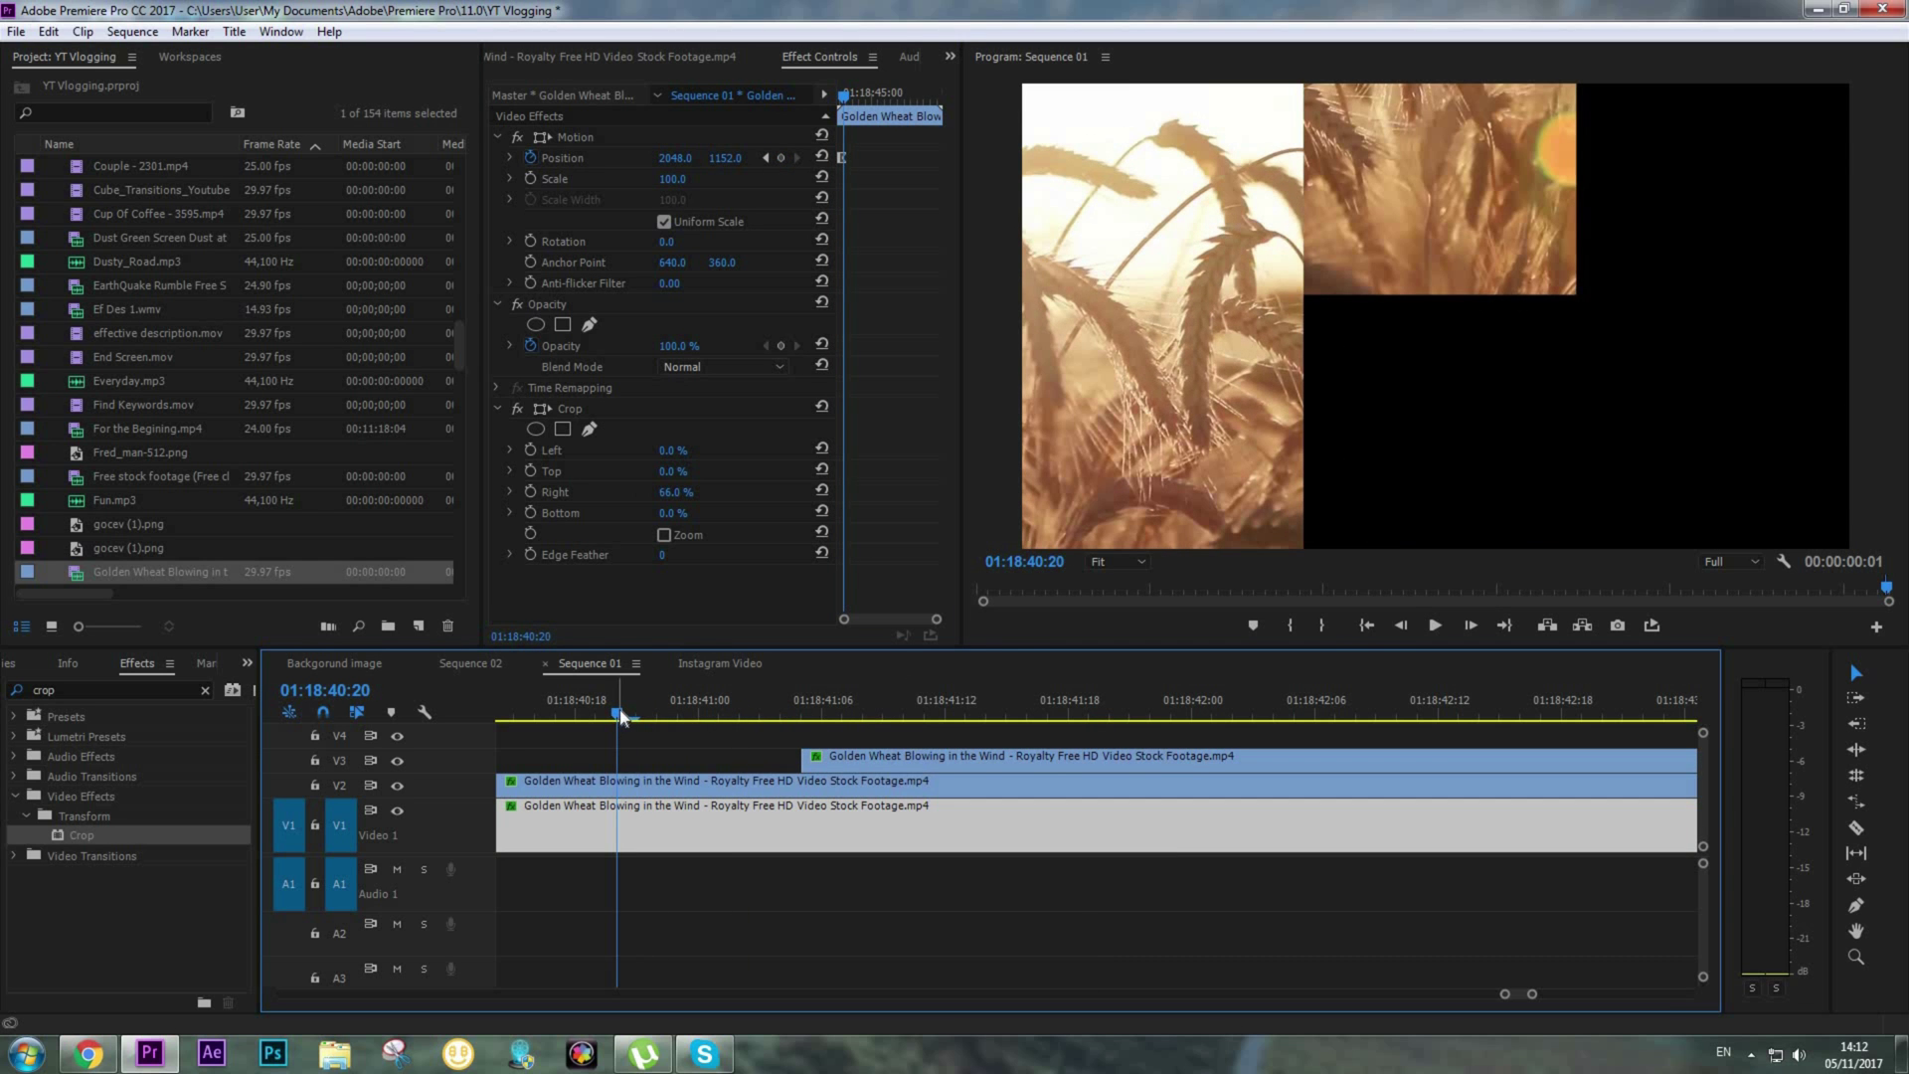
pyautogui.press('space')
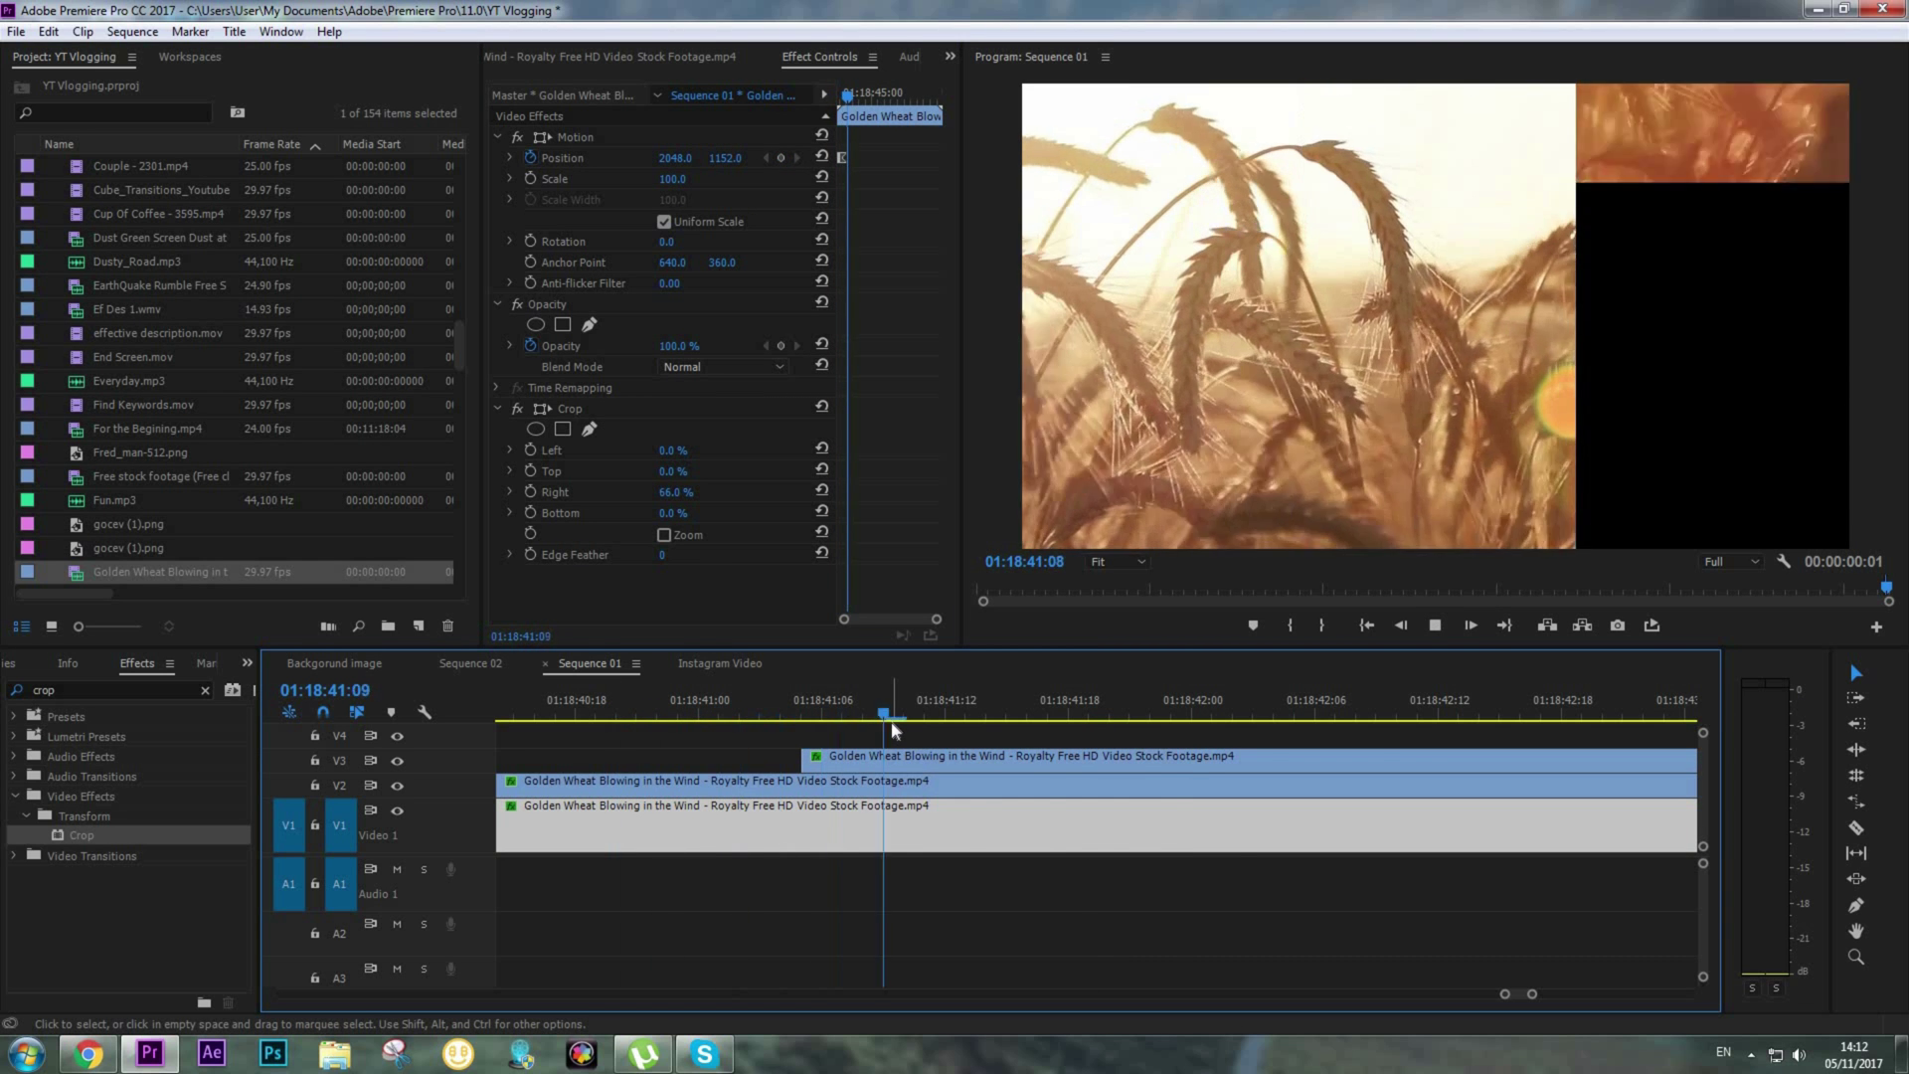
pyautogui.press('-')
pyautogui.press('=')
# Set the V3 clip's first Position keyframe to Ease Out and its second to Ease In
pyautogui.click(1028, 760)
pyautogui.click(879, 188)
pyautogui.moveTo(817, 617); pyautogui.dragTo(813, 617)
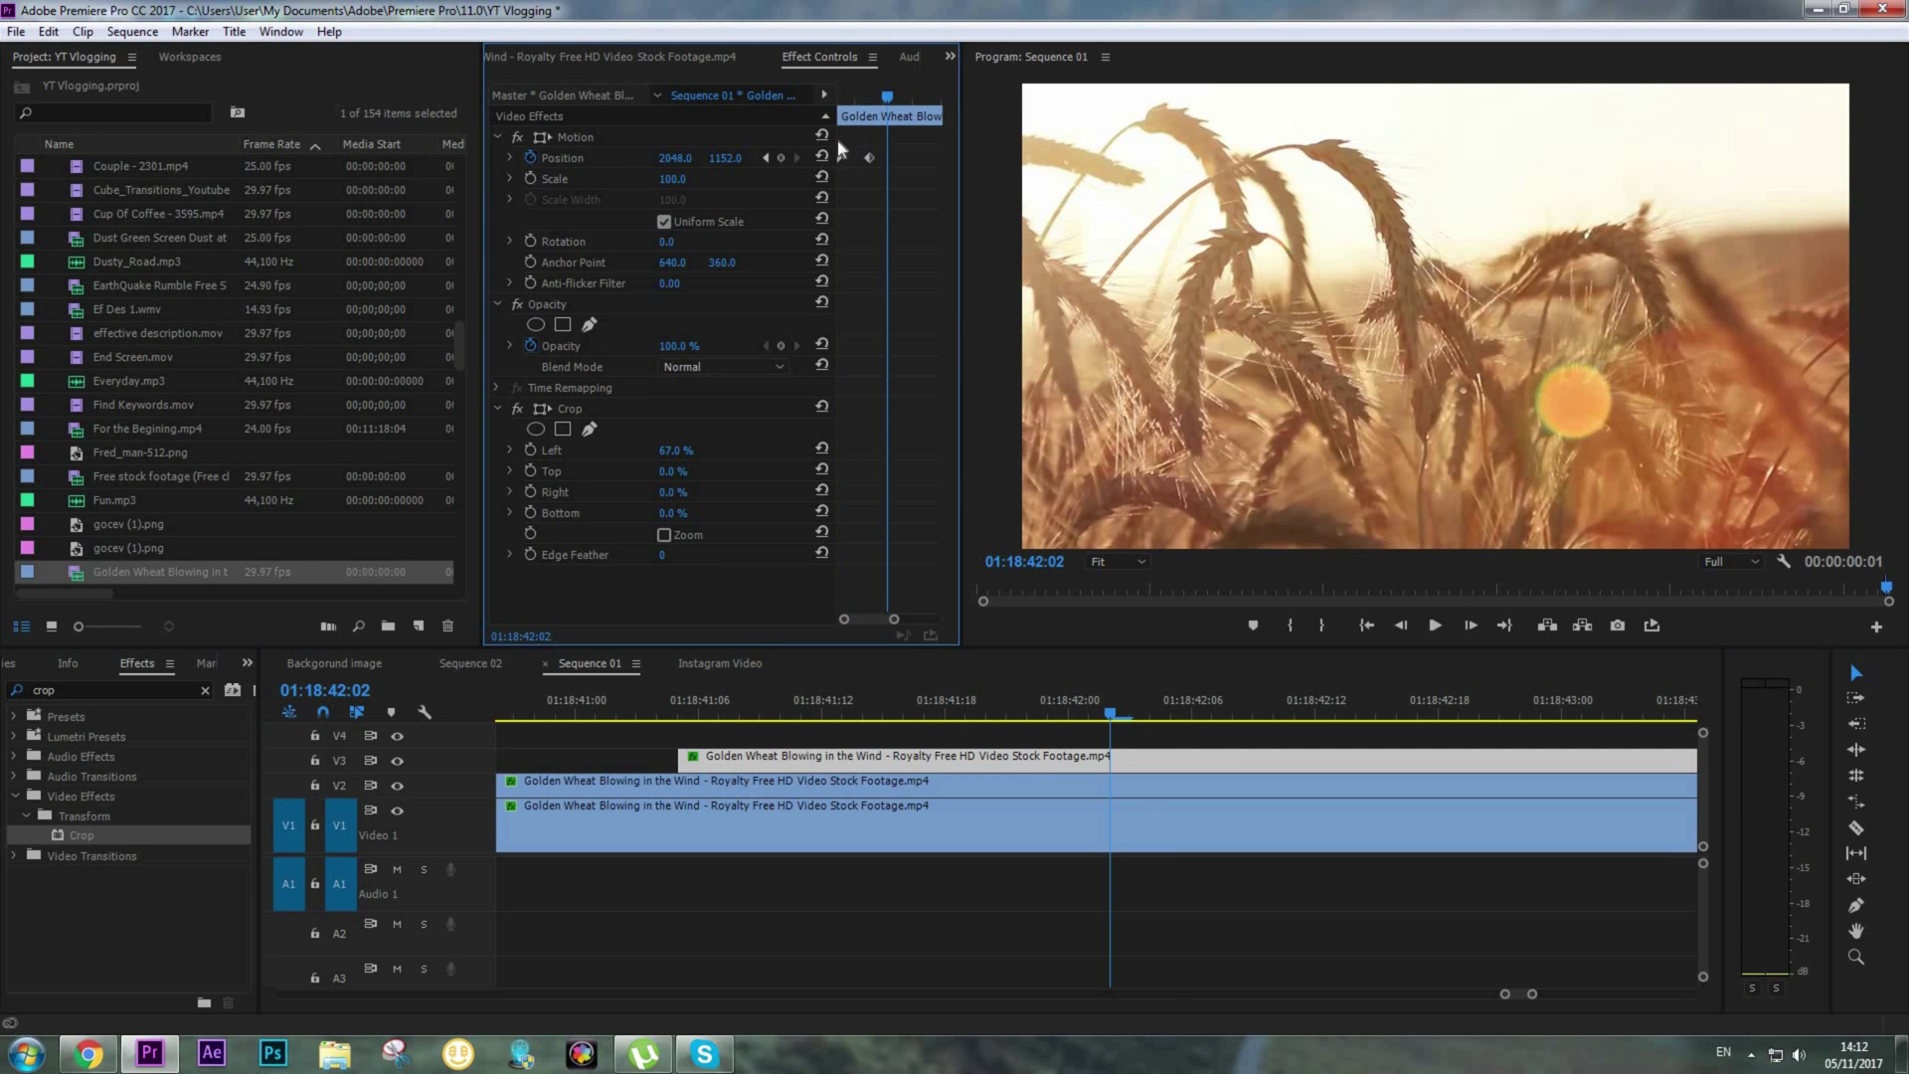
pyautogui.rightClick(842, 157)
pyautogui.moveTo(968, 324)
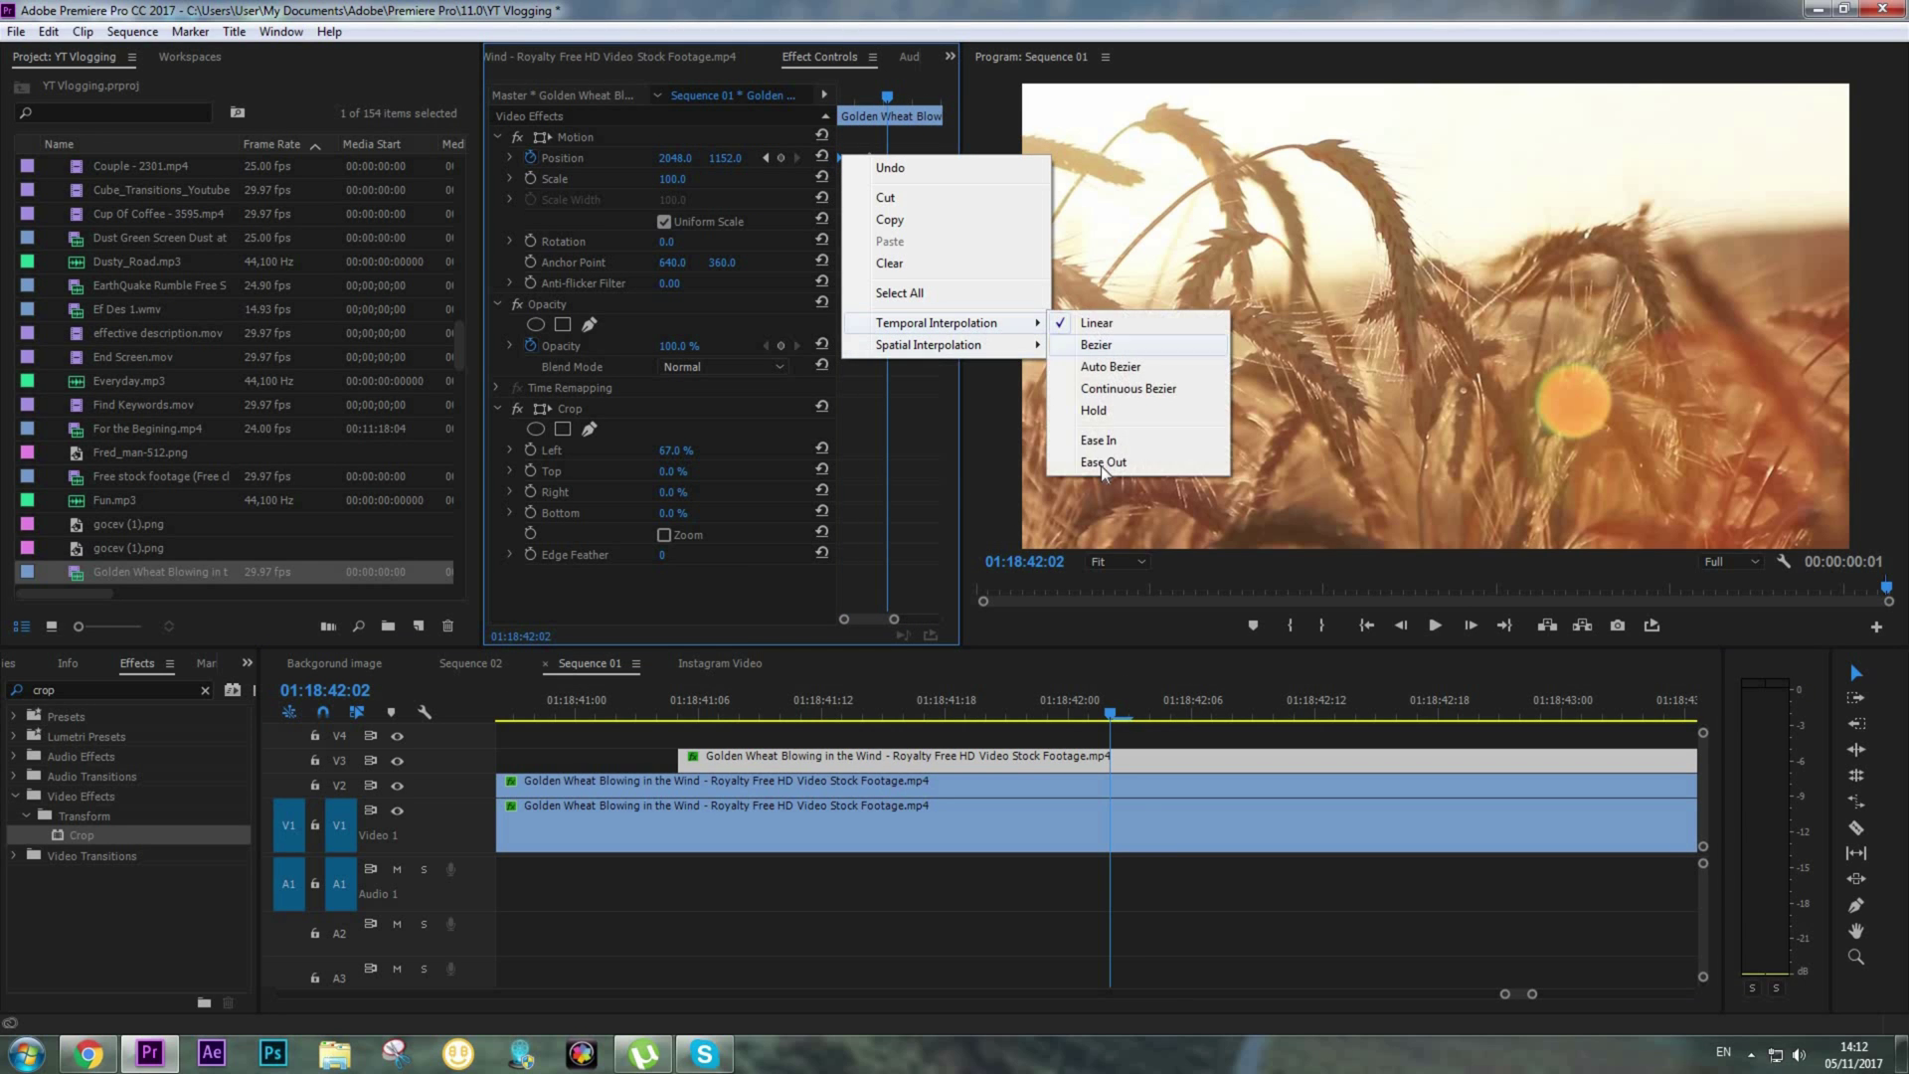
pyautogui.click(1106, 463)
pyautogui.rightClick(868, 157)
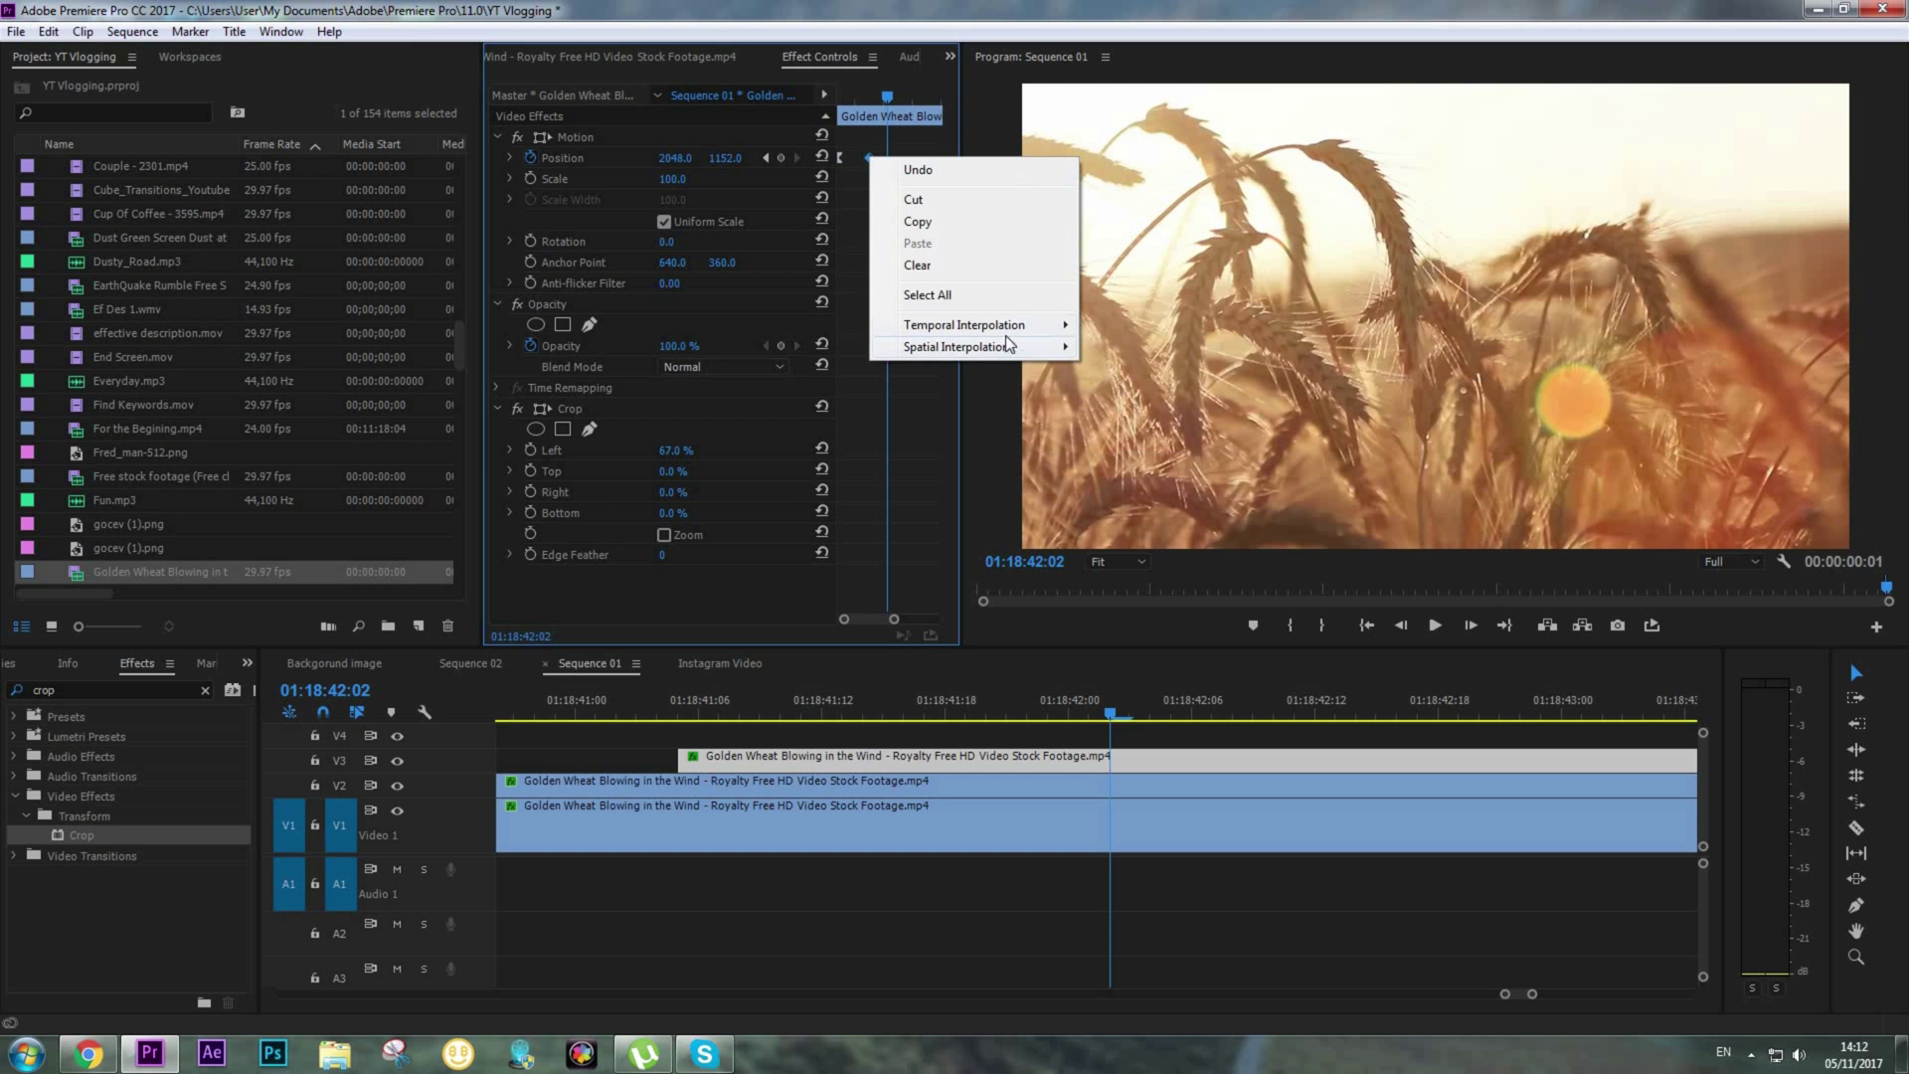
pyautogui.click(1129, 441)
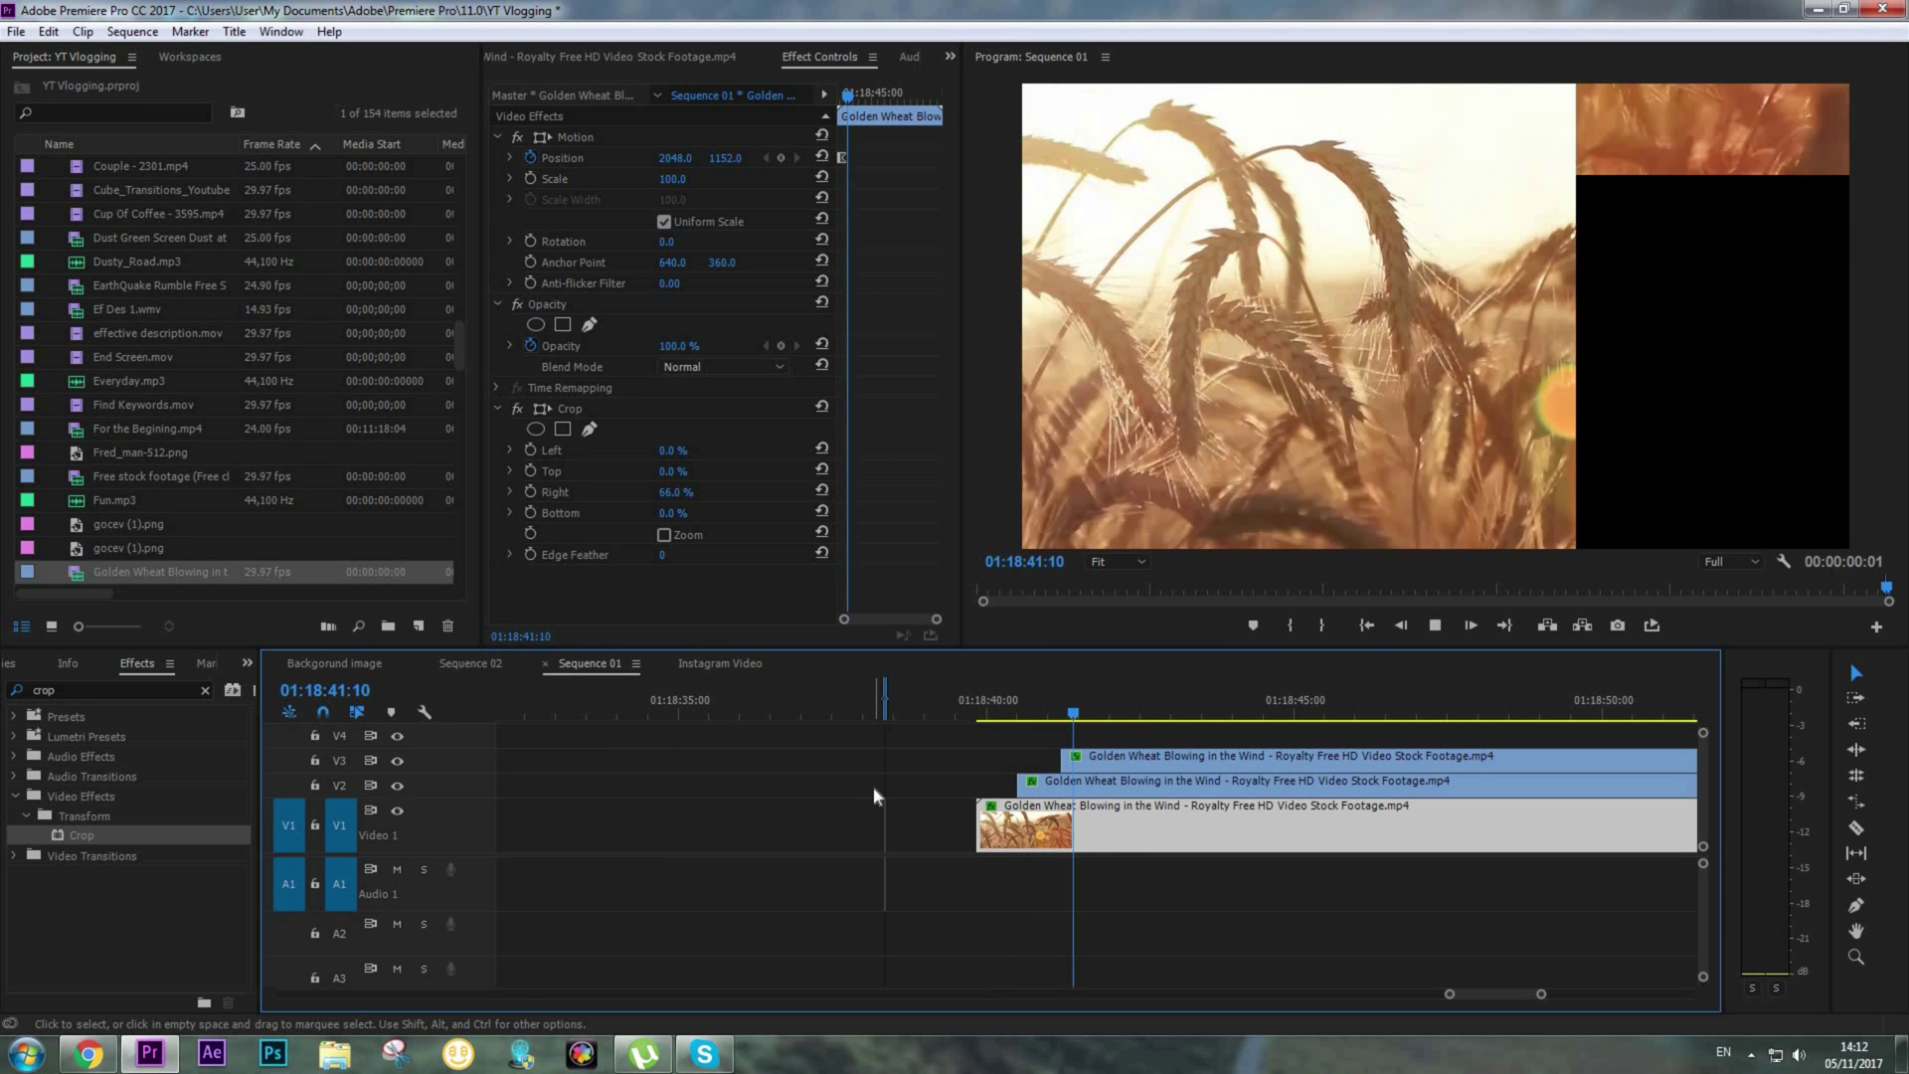
# Mute track A2, play the earlier three-panel example from 01:18:04:22, and scrub through it for comparison
pyautogui.scroll(1, 1075, 807)
pyautogui.scroll(-1, 1078, 799)
pyautogui.scroll(-1, 1060, 787)
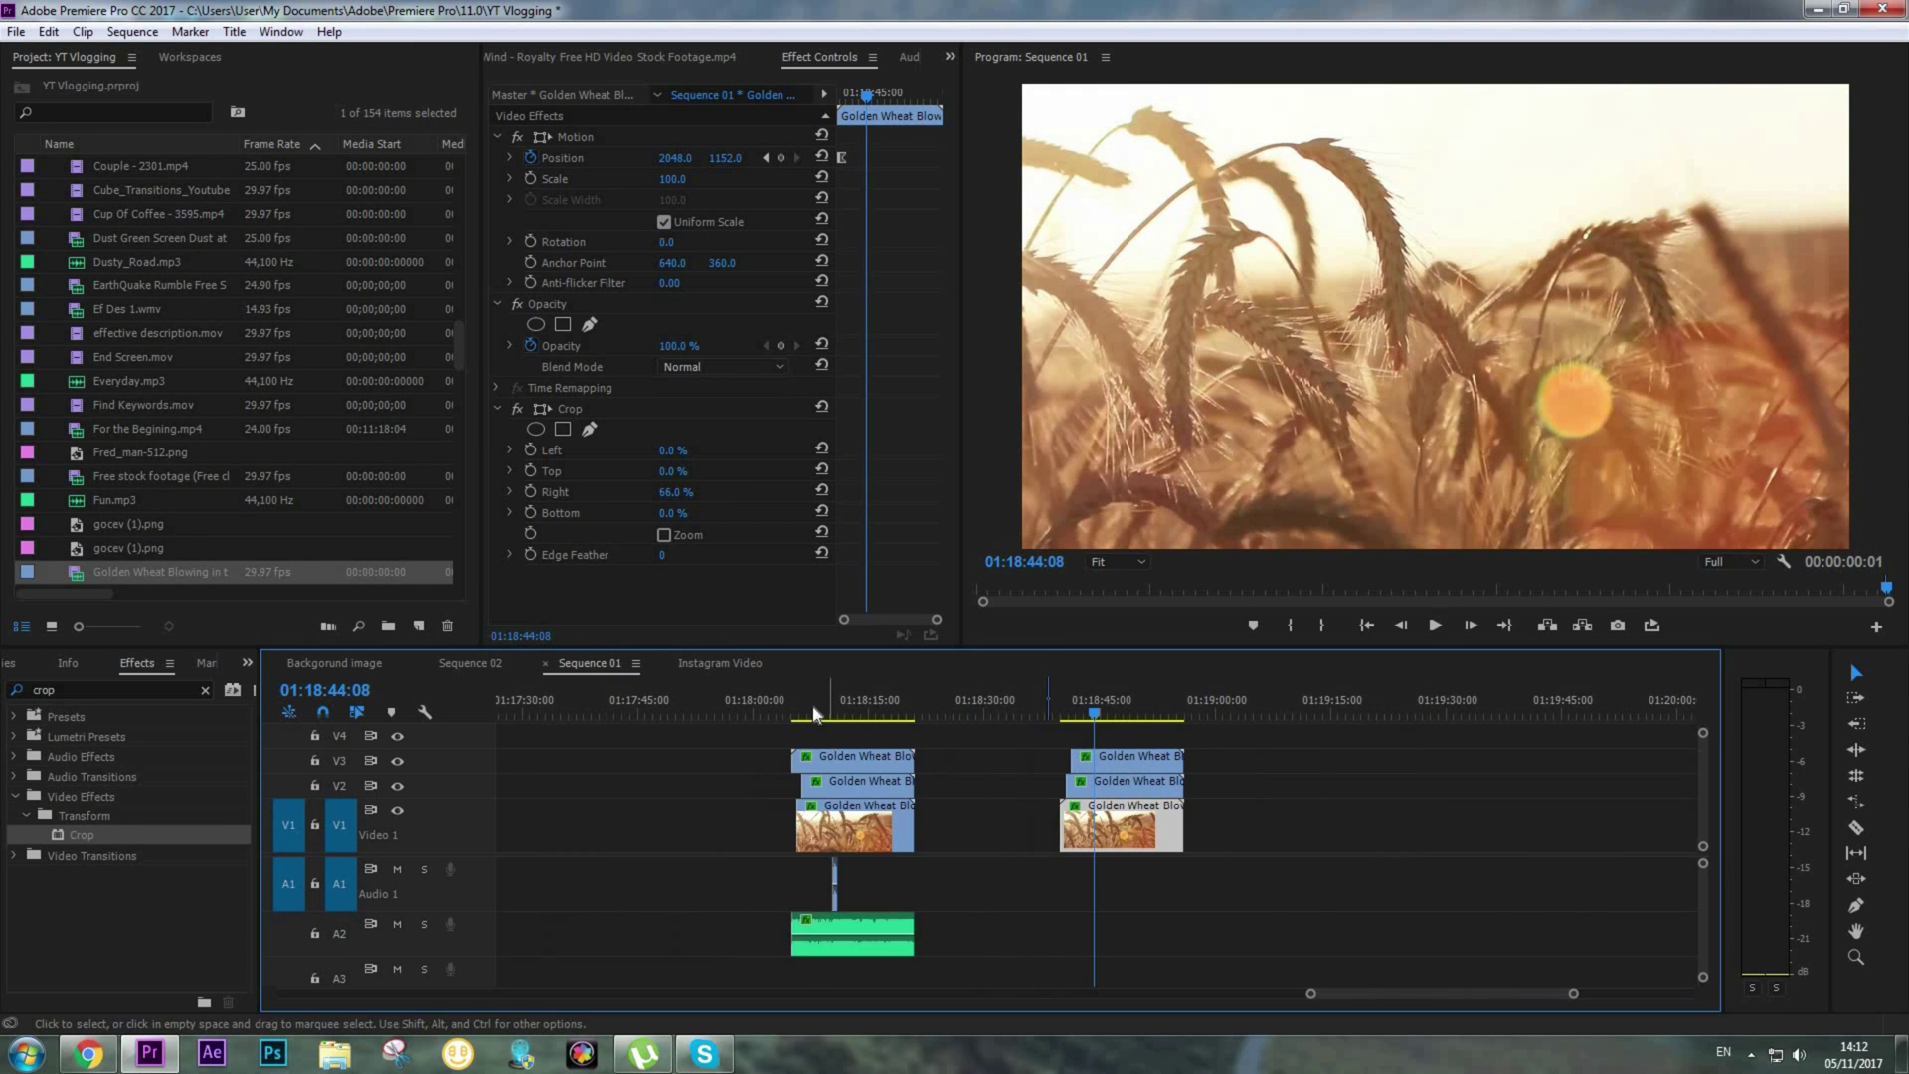
pyautogui.press('=')
pyautogui.press('=')
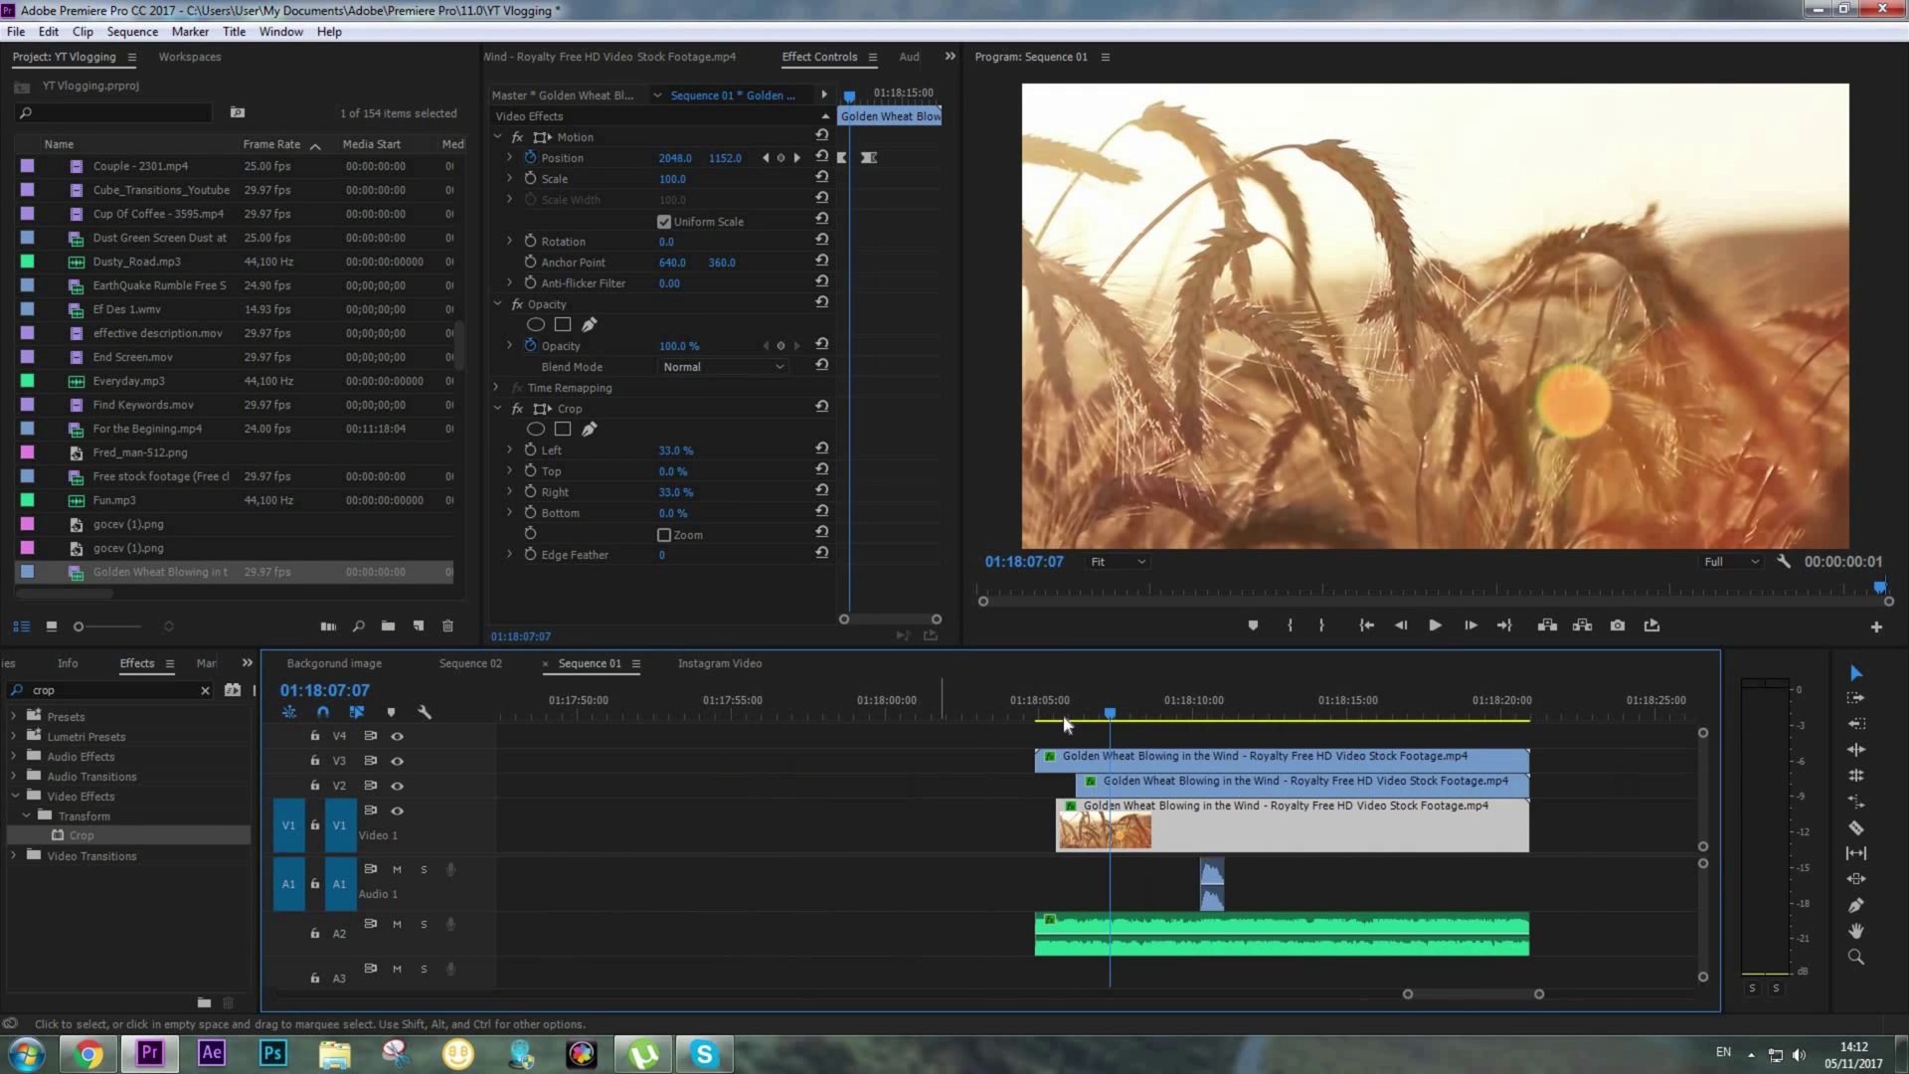
pyautogui.click(397, 923)
pyautogui.click(993, 714)
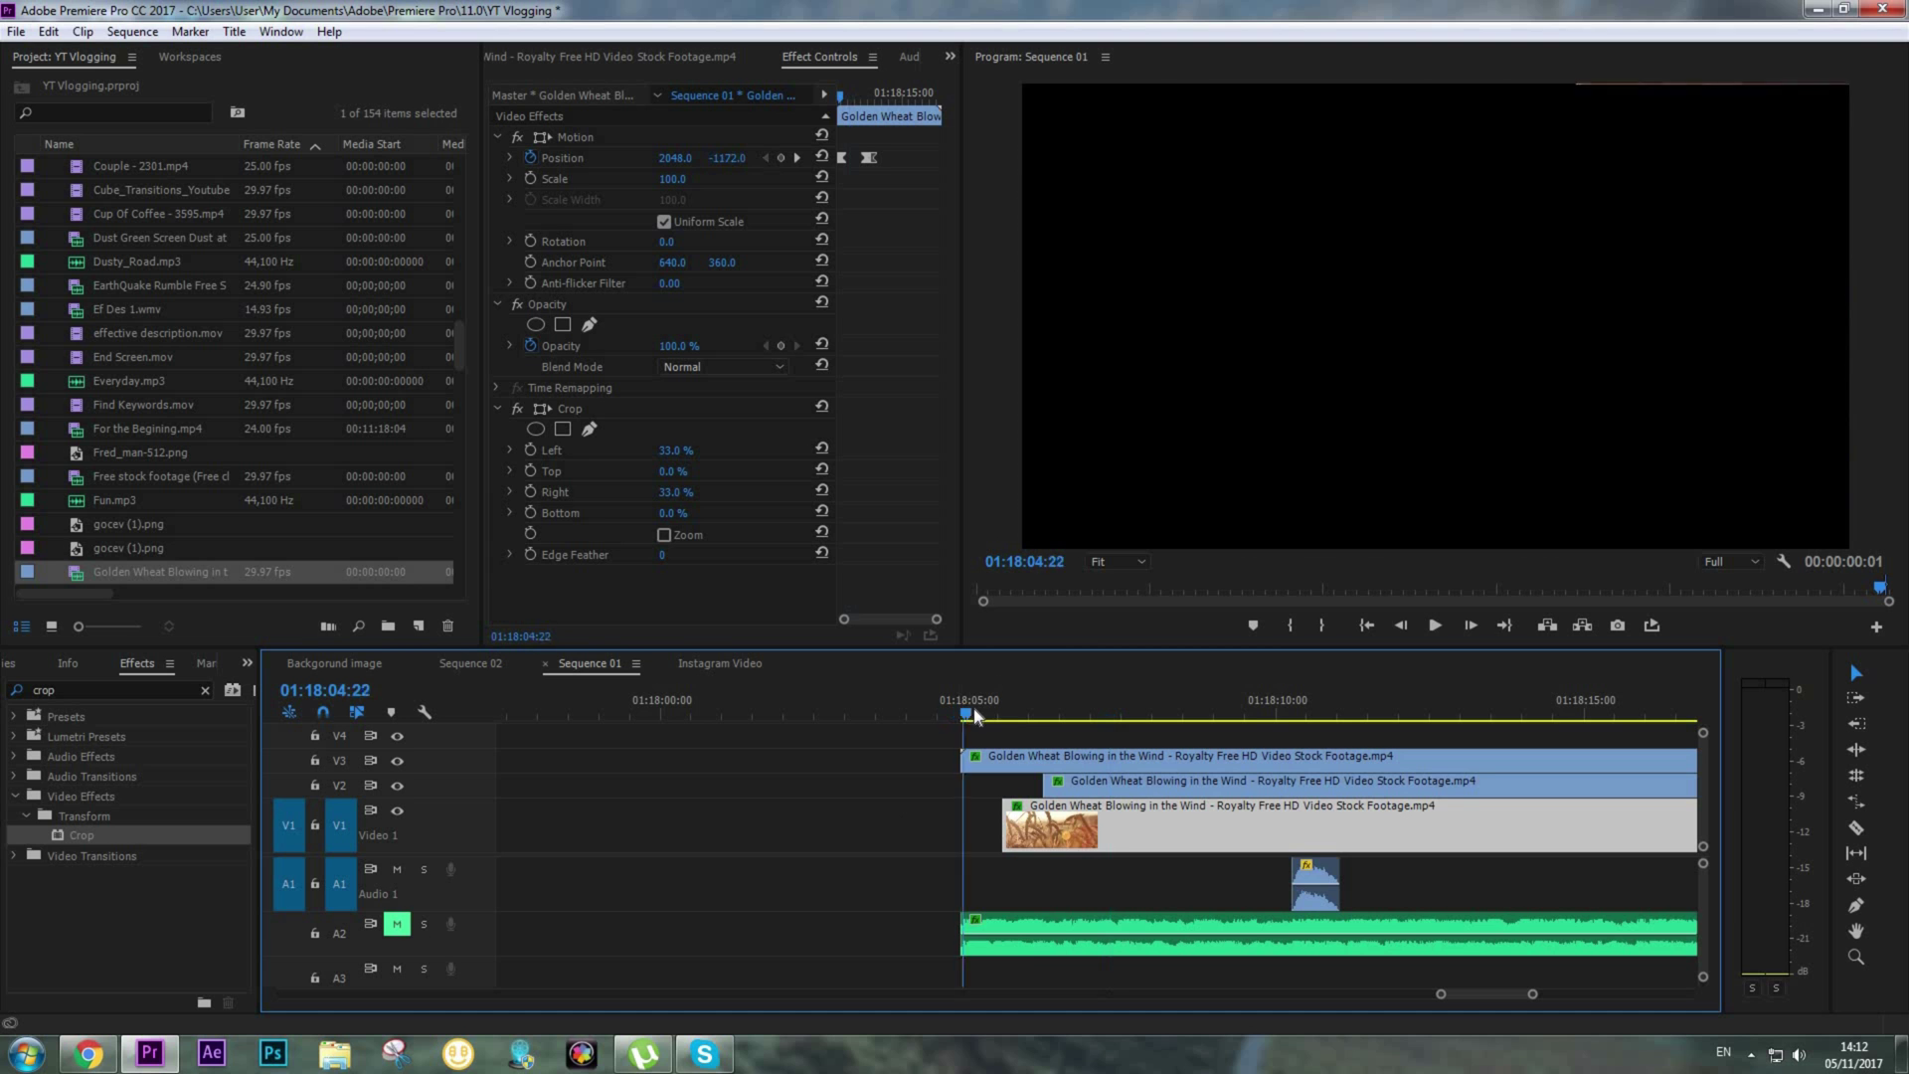
pyautogui.press('space')
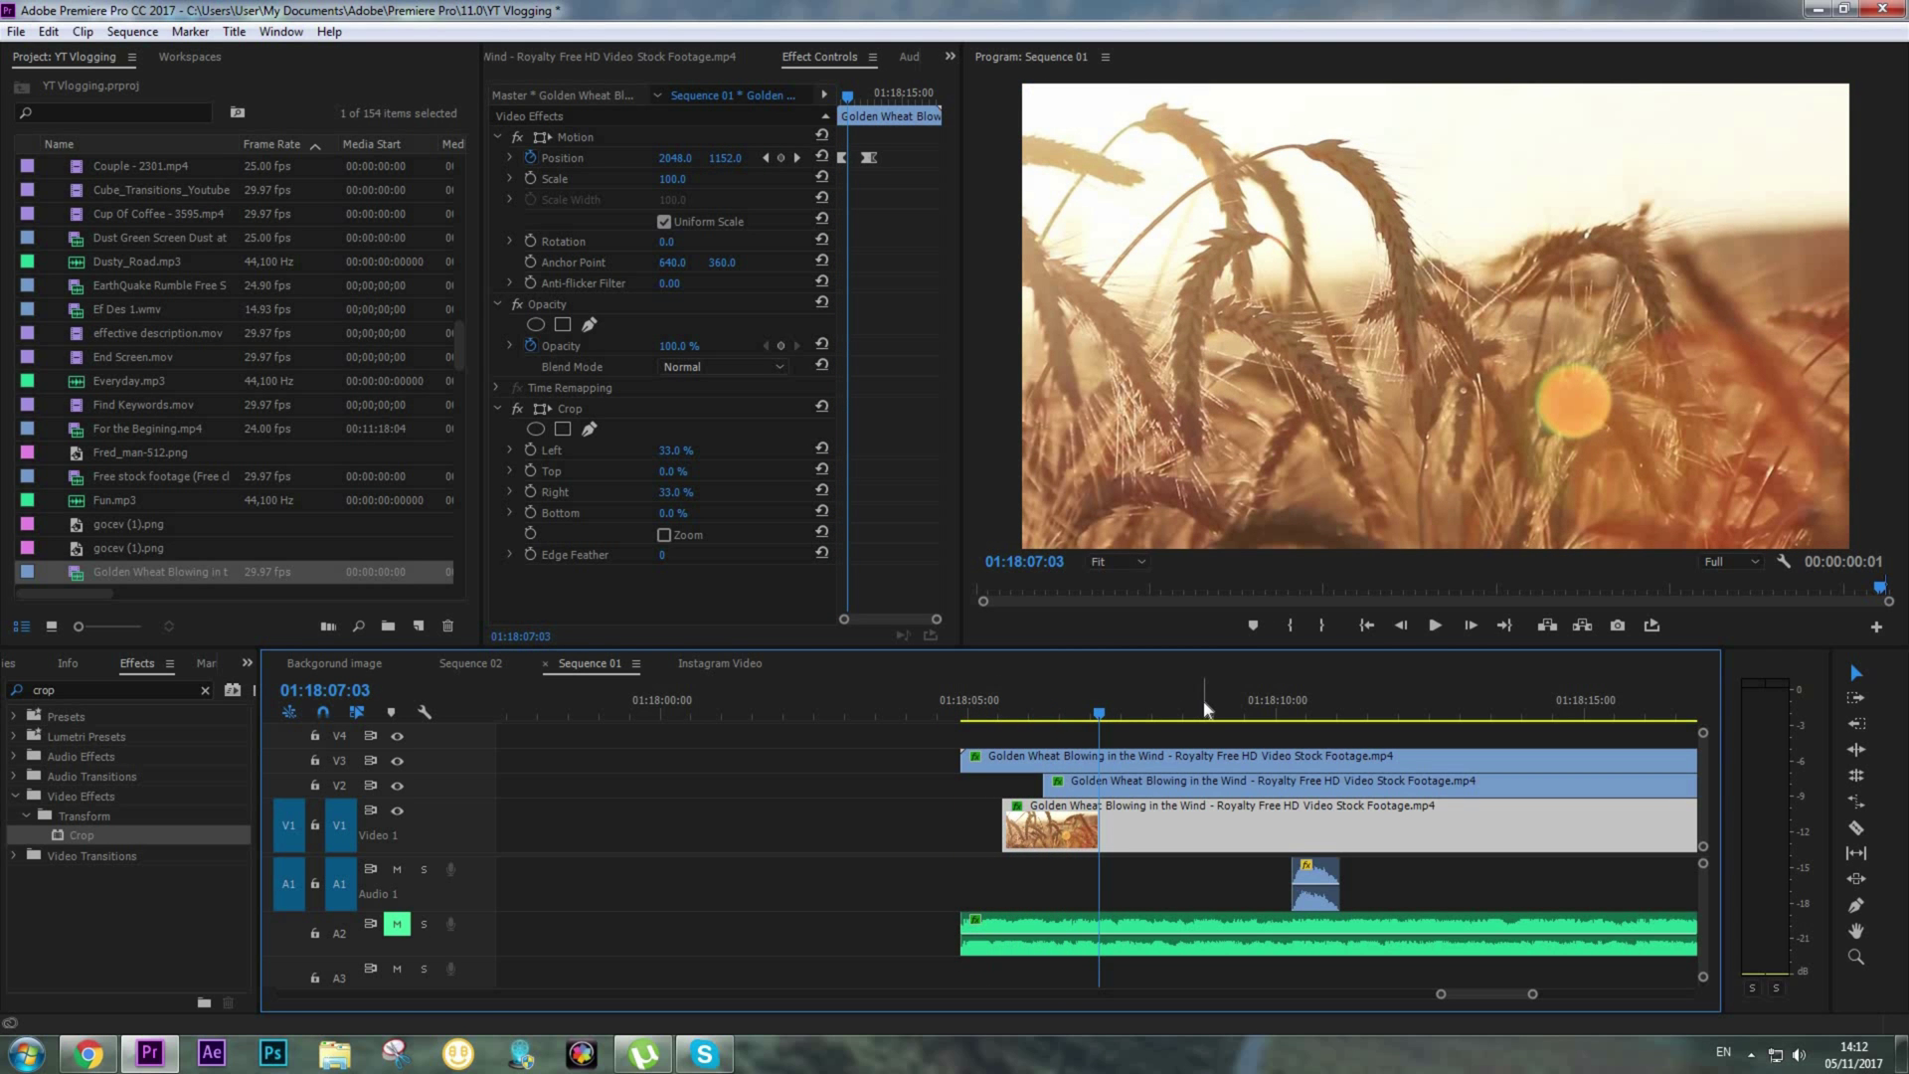
pyautogui.scroll(-2, 1148, 782)
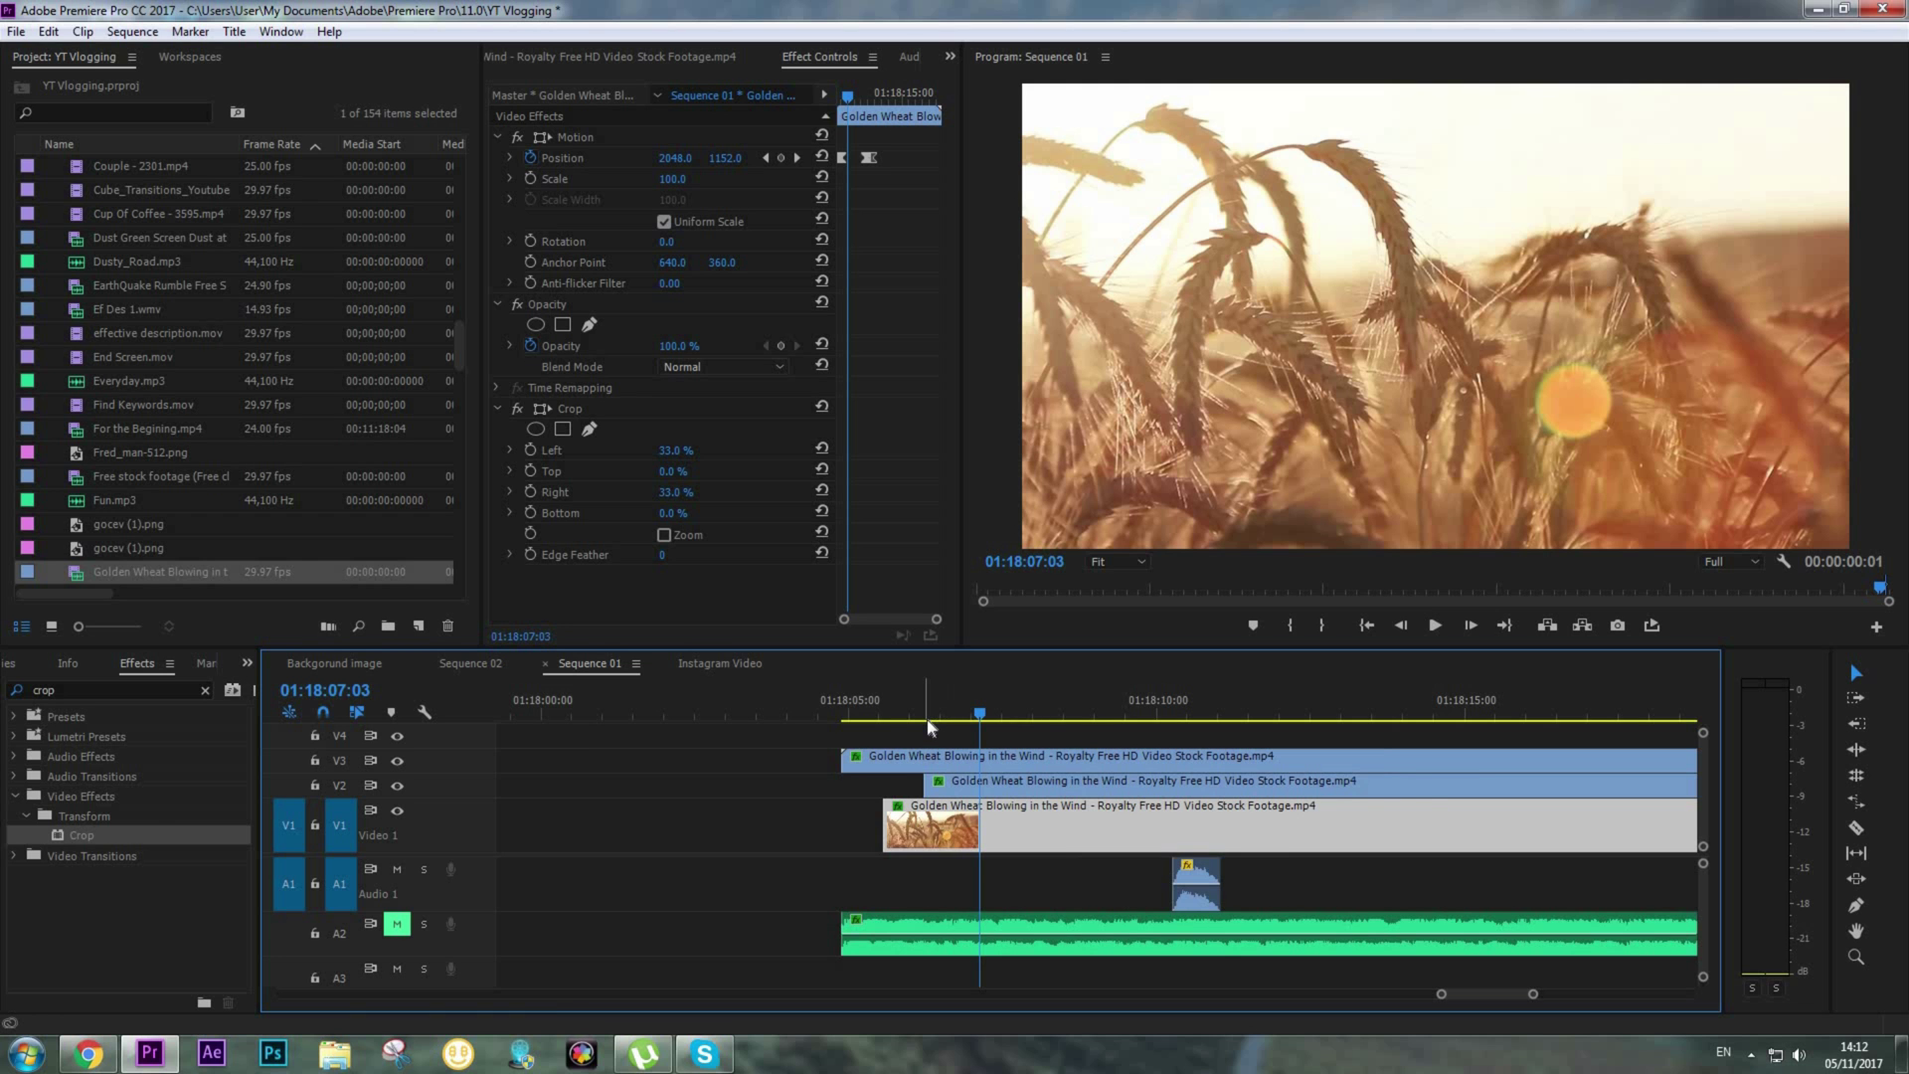
pyautogui.moveTo(864, 714); pyautogui.dragTo(1166, 718)
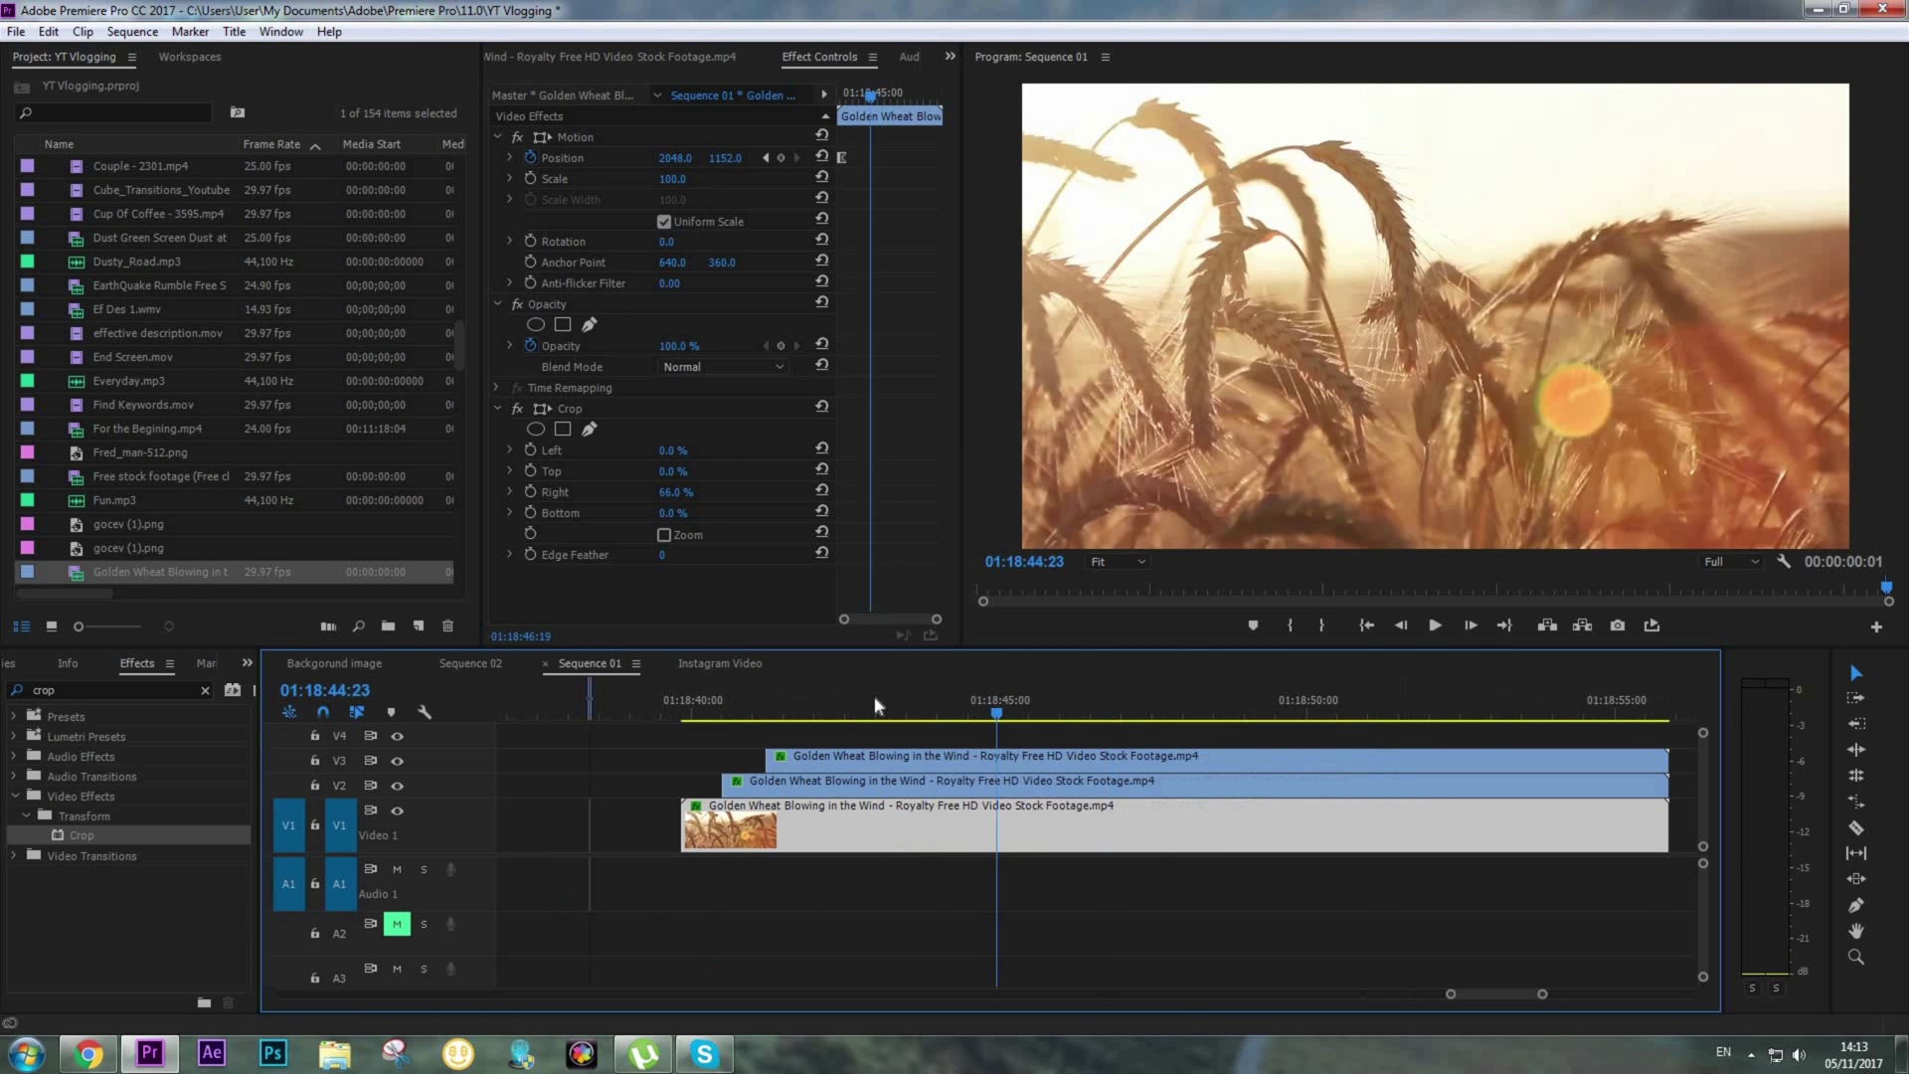
# Play the new panels through to 01:18:43:11 and add a Position keyframe to the V3 clip there
pyautogui.moveTo(875, 700); pyautogui.dragTo(761, 712)
pyautogui.press('space')
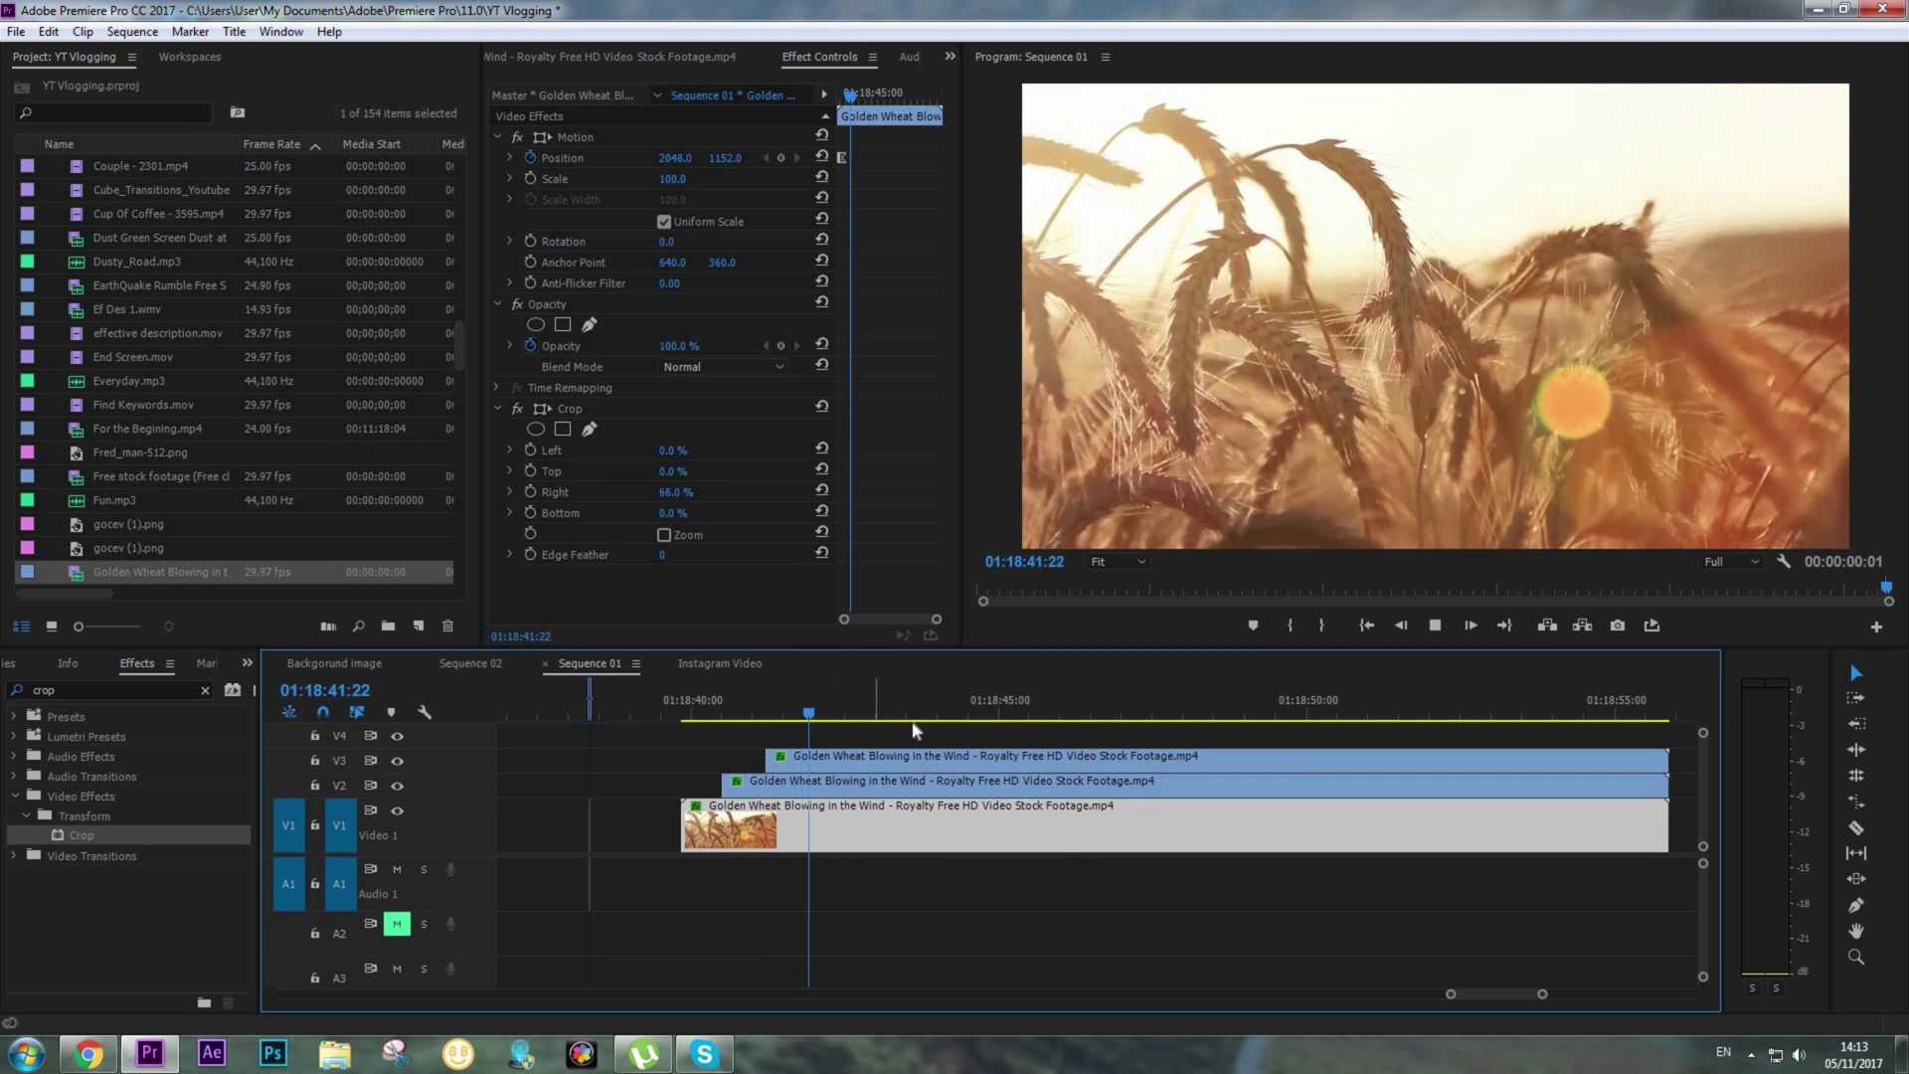
pyautogui.press('space')
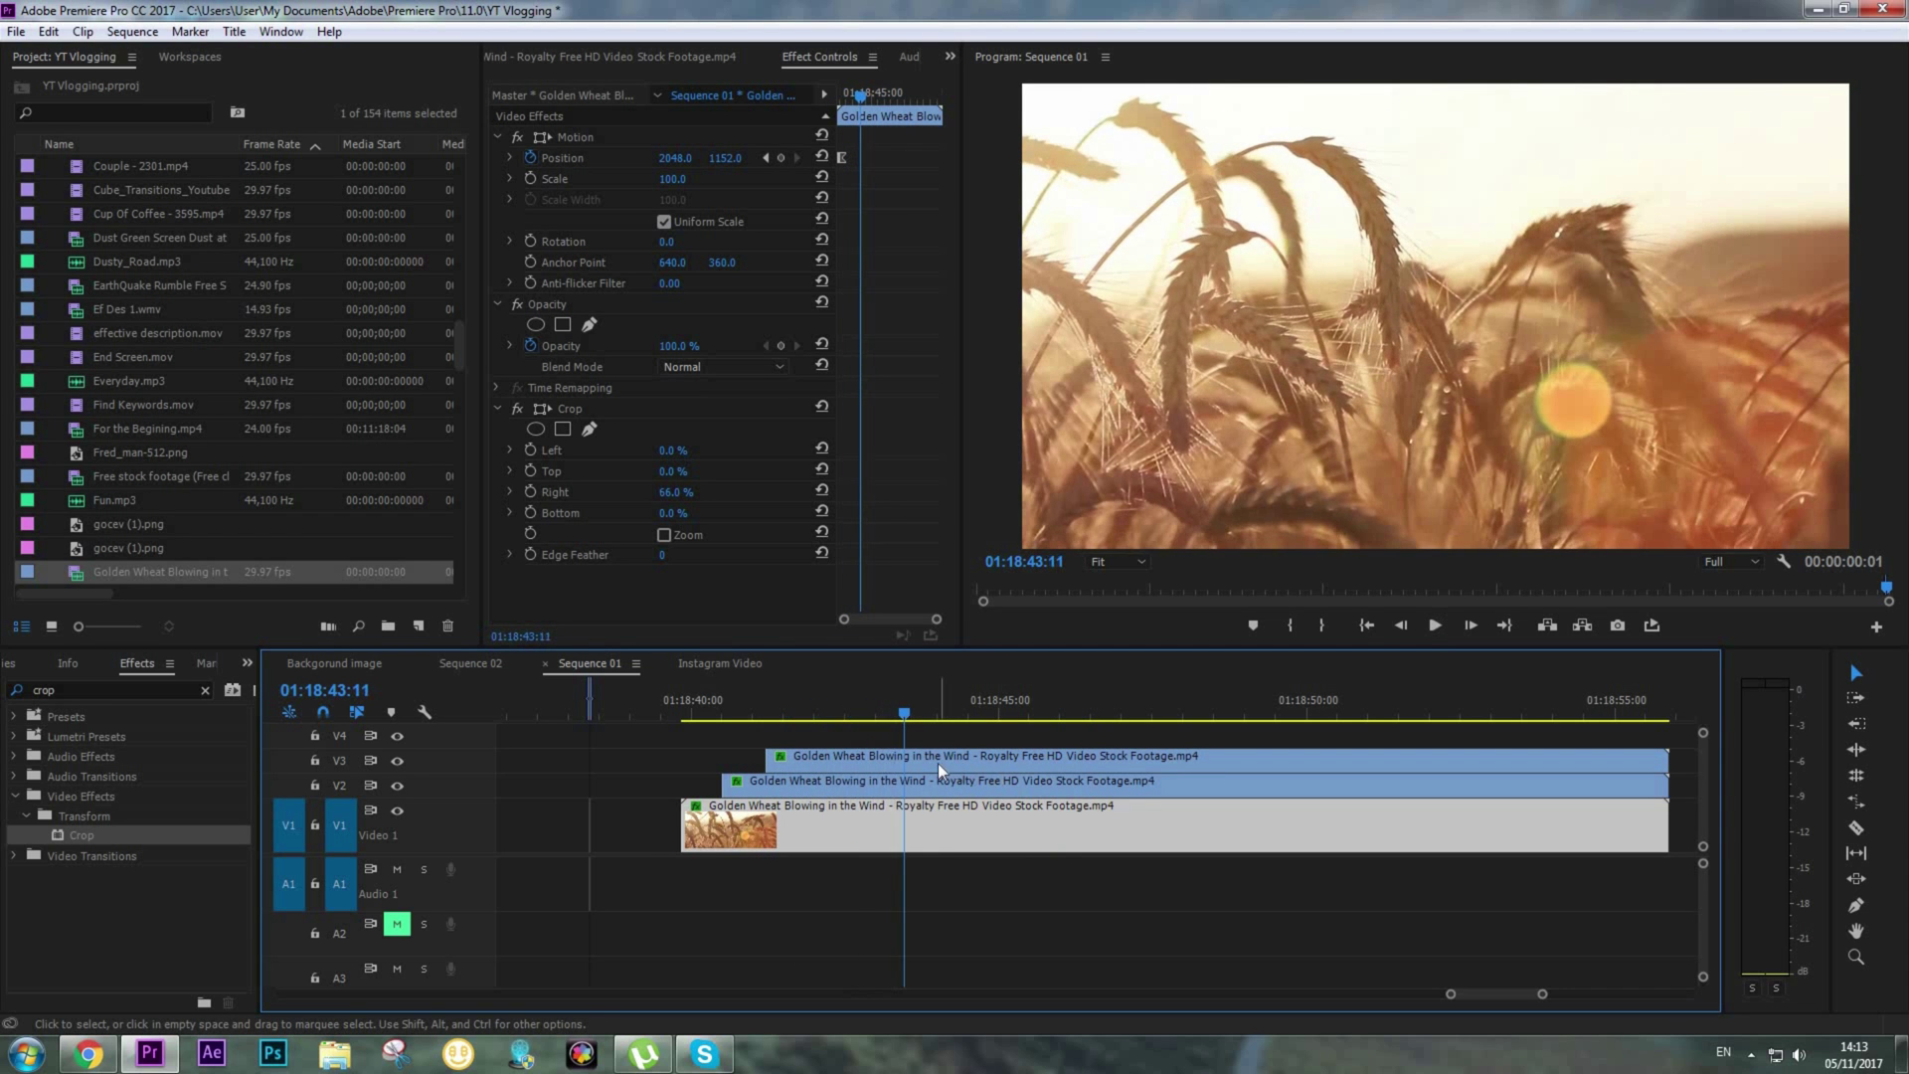
pyautogui.click(900, 761)
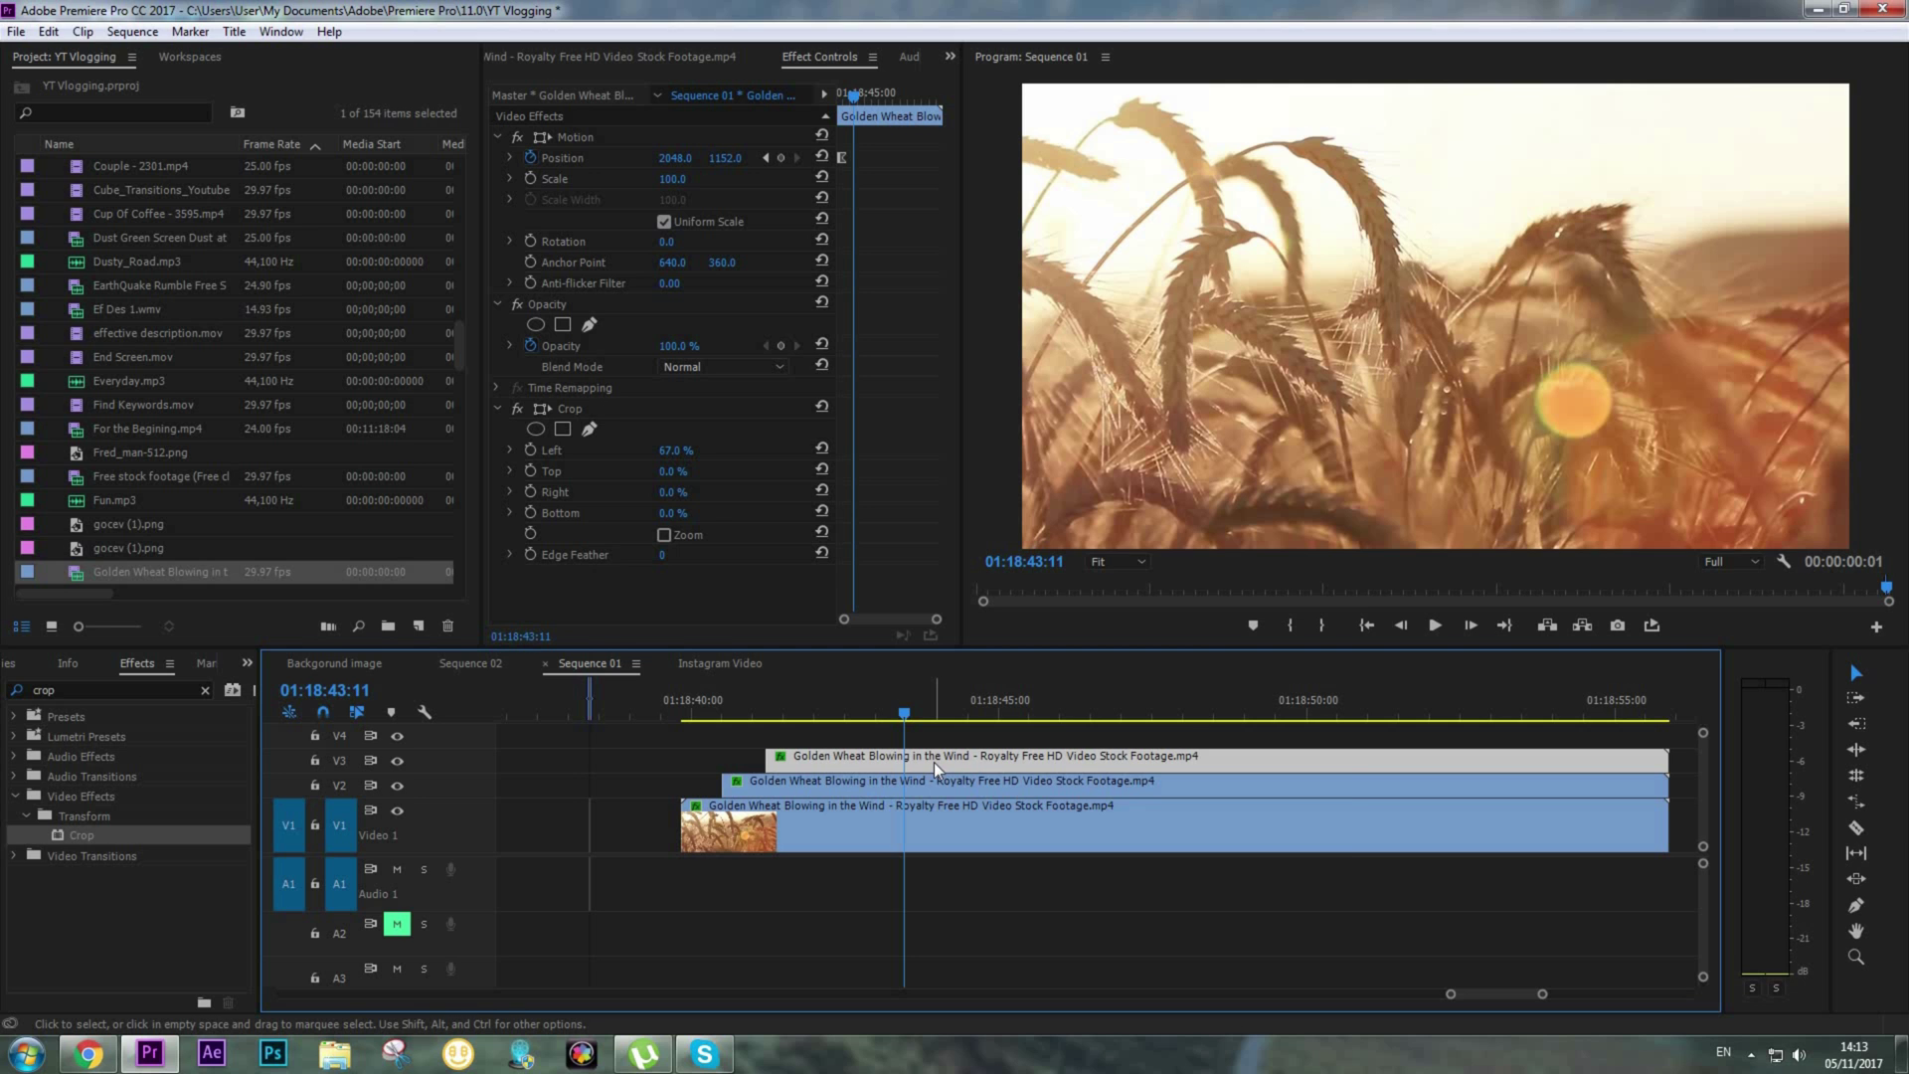
pyautogui.click(781, 158)
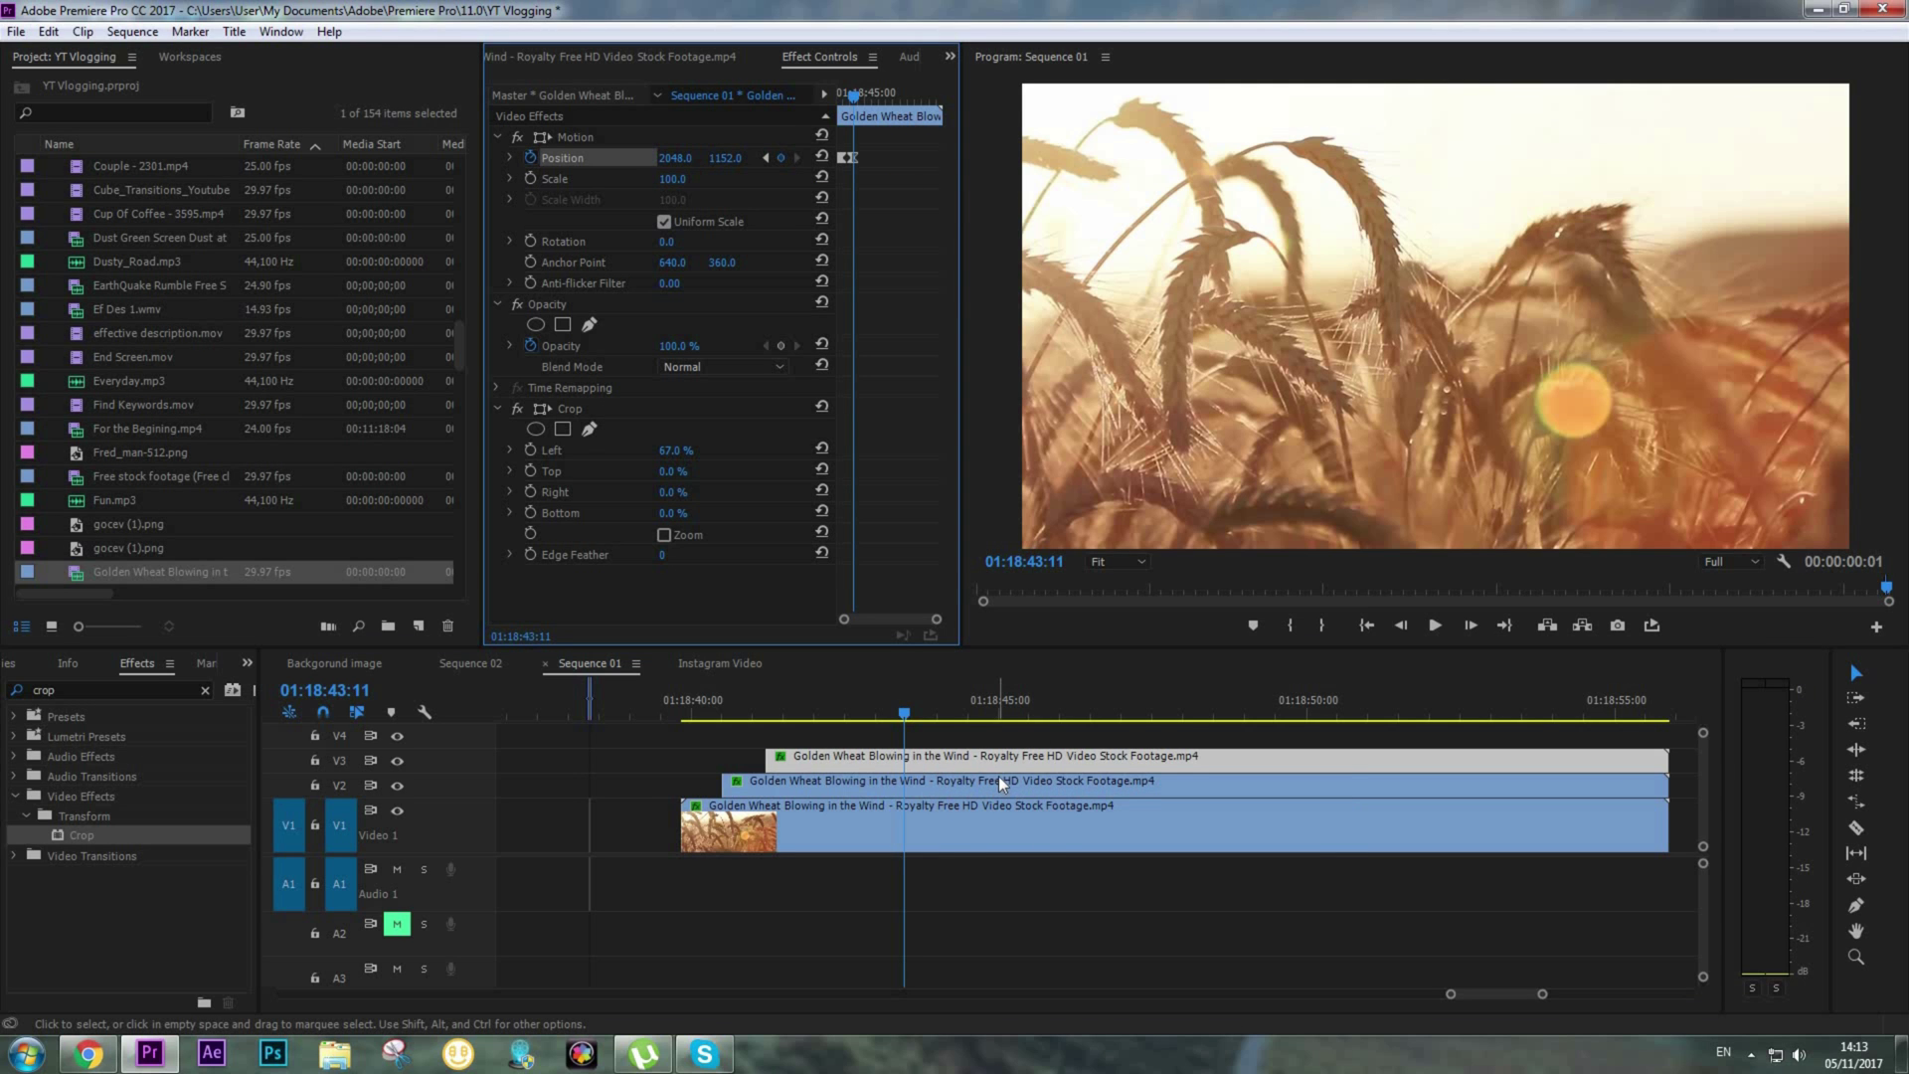
# At 01:18:44:10, raise the V3 clip's horizontal Position until its panel is off the right edge of the frame
pyautogui.press('space')
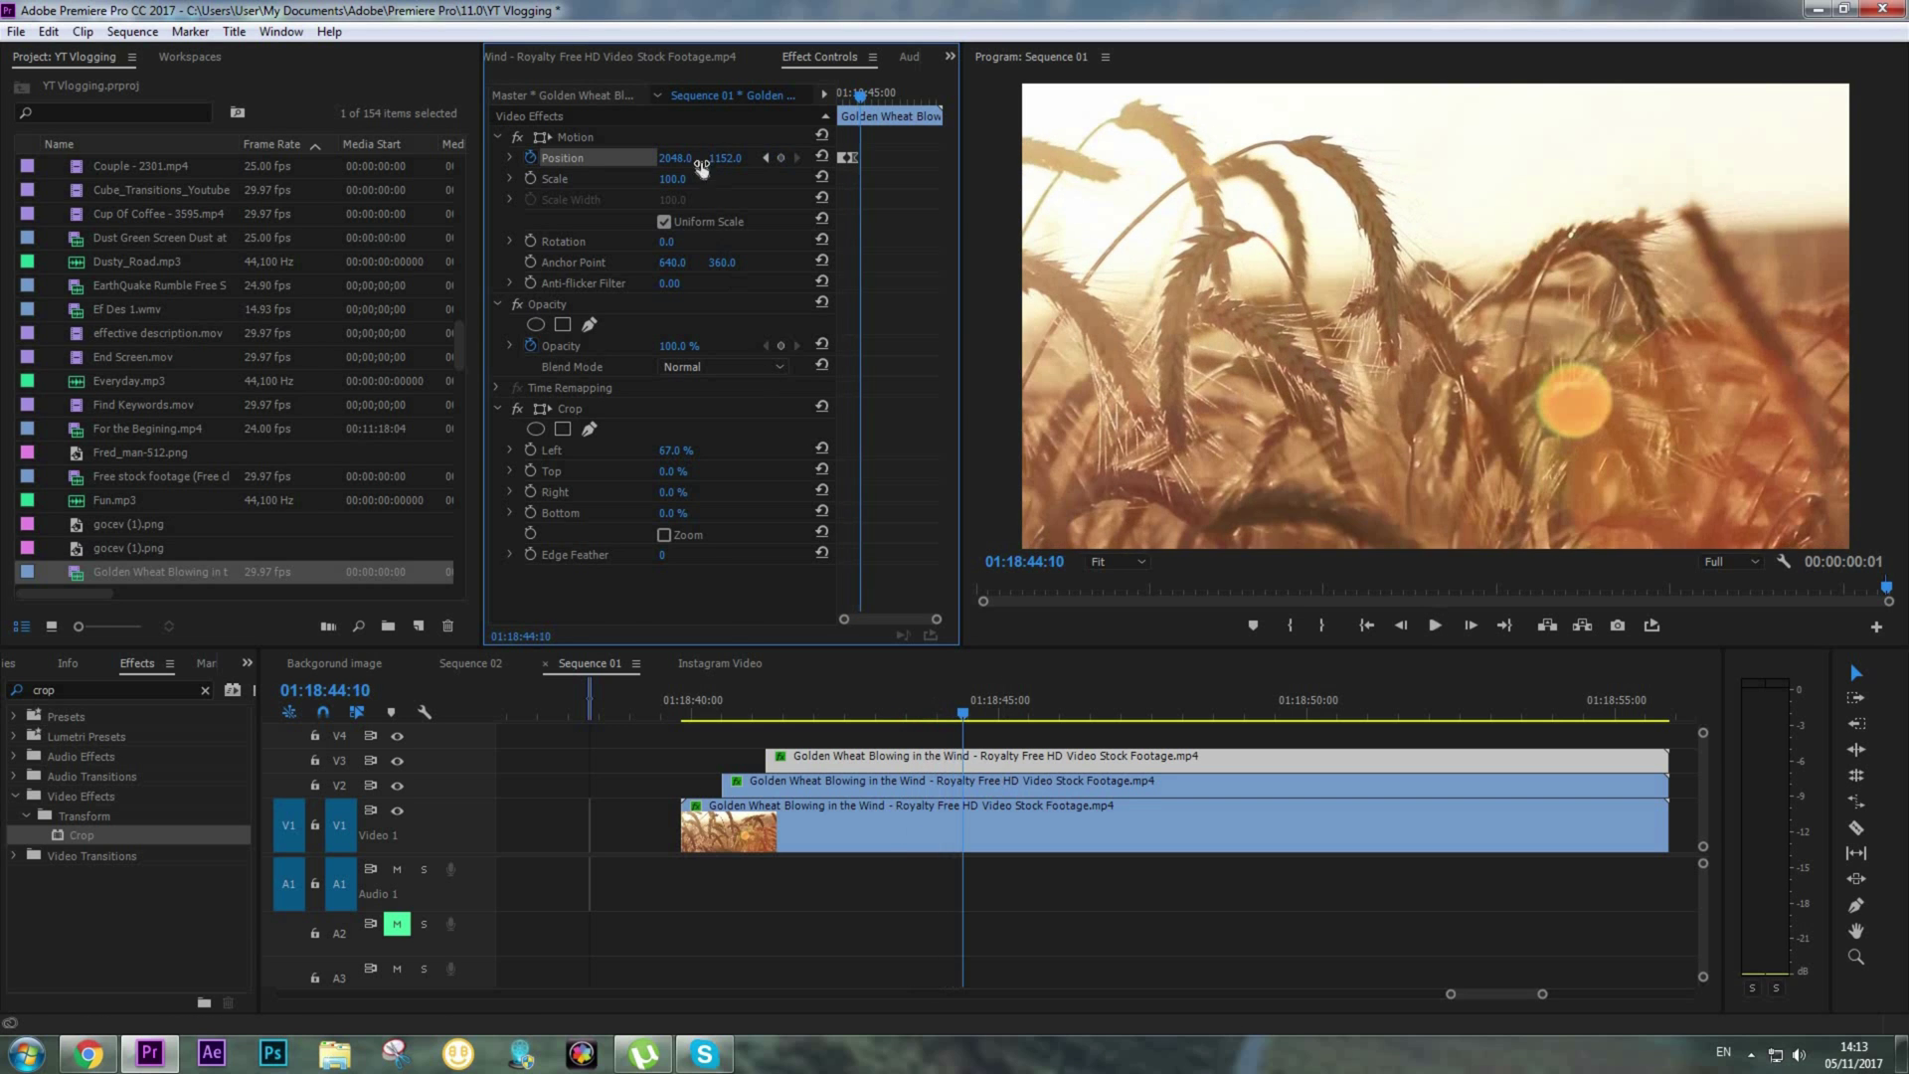
pyautogui.moveTo(675, 158); pyautogui.dragTo(1908, 158)
pyautogui.moveTo(865, 158); pyautogui.dragTo(956, 158)
# Play the V3 panel's exit and step back to 01:18:43:12, where it starts to leave the frame
pyautogui.click(840, 707)
pyautogui.press('space')
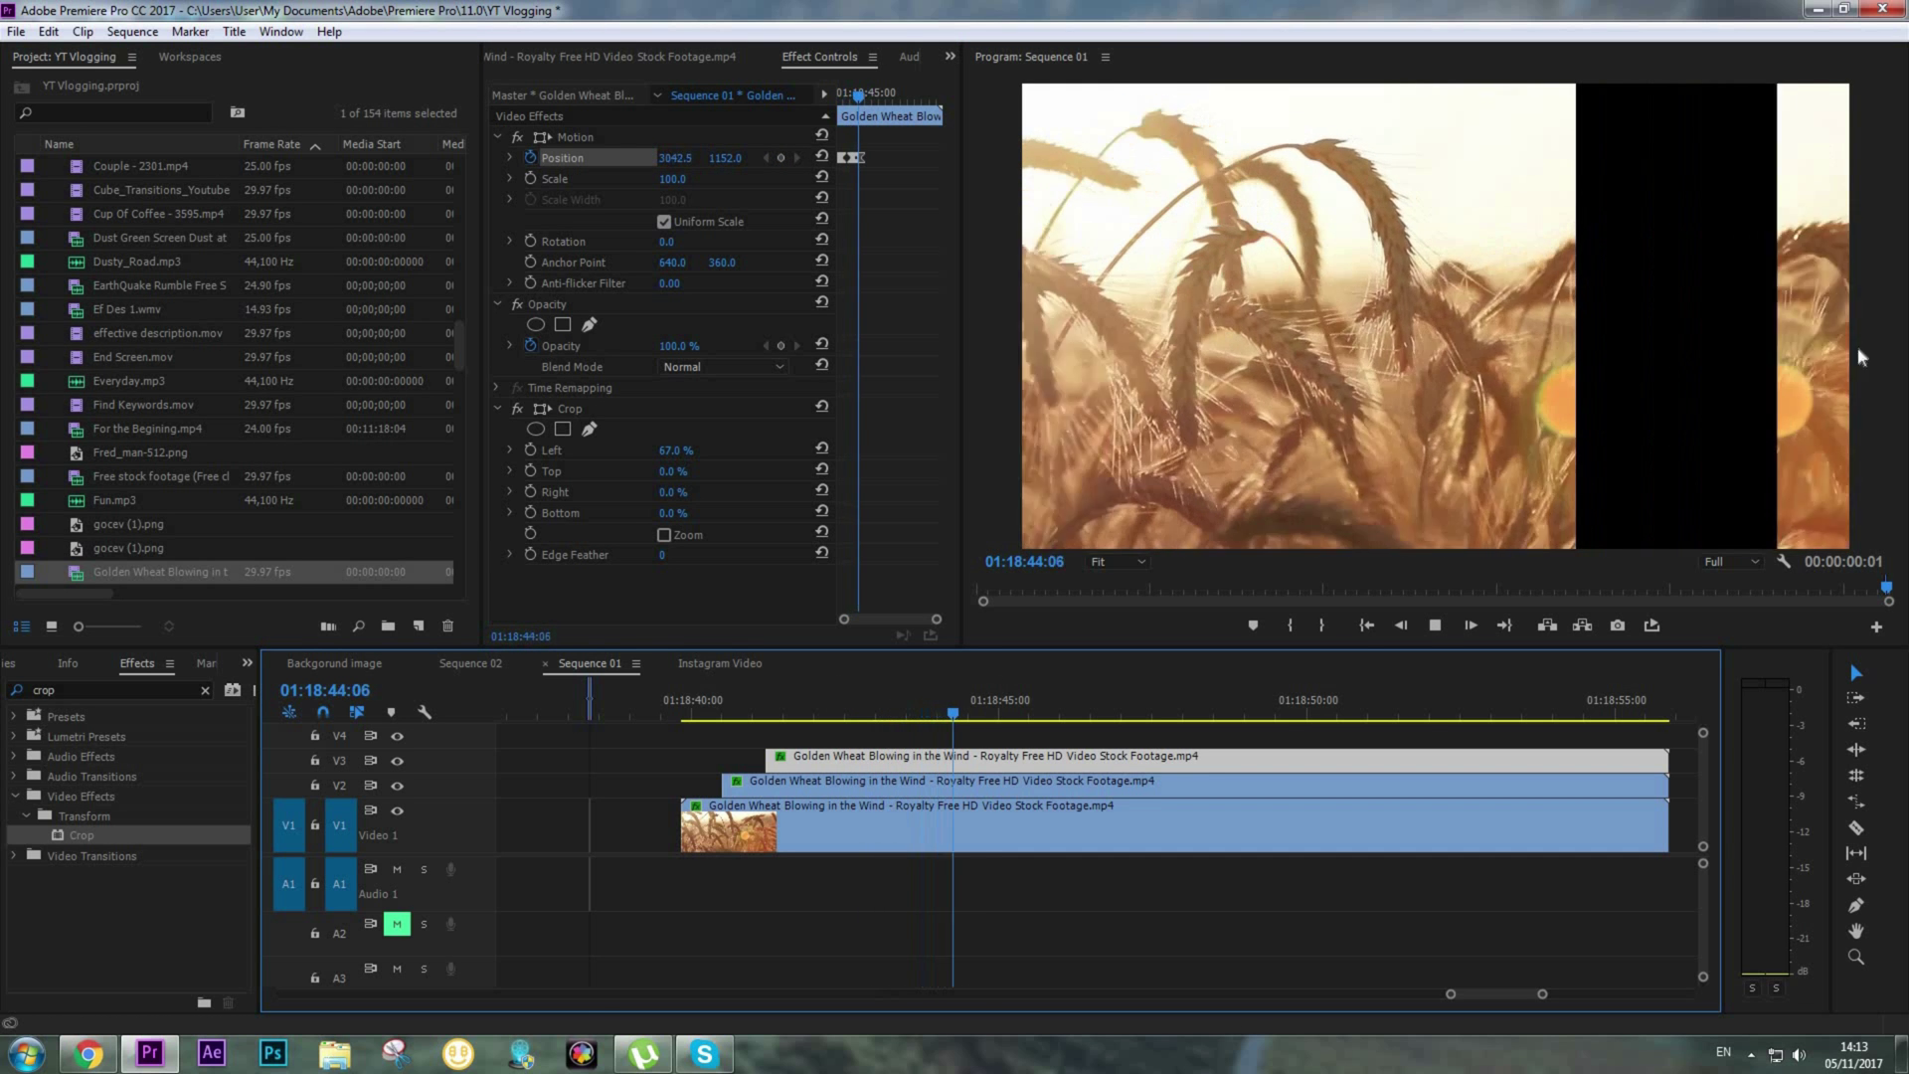
pyautogui.press('space')
pyautogui.moveTo(925, 714); pyautogui.dragTo(905, 714)
pyautogui.press('Left')
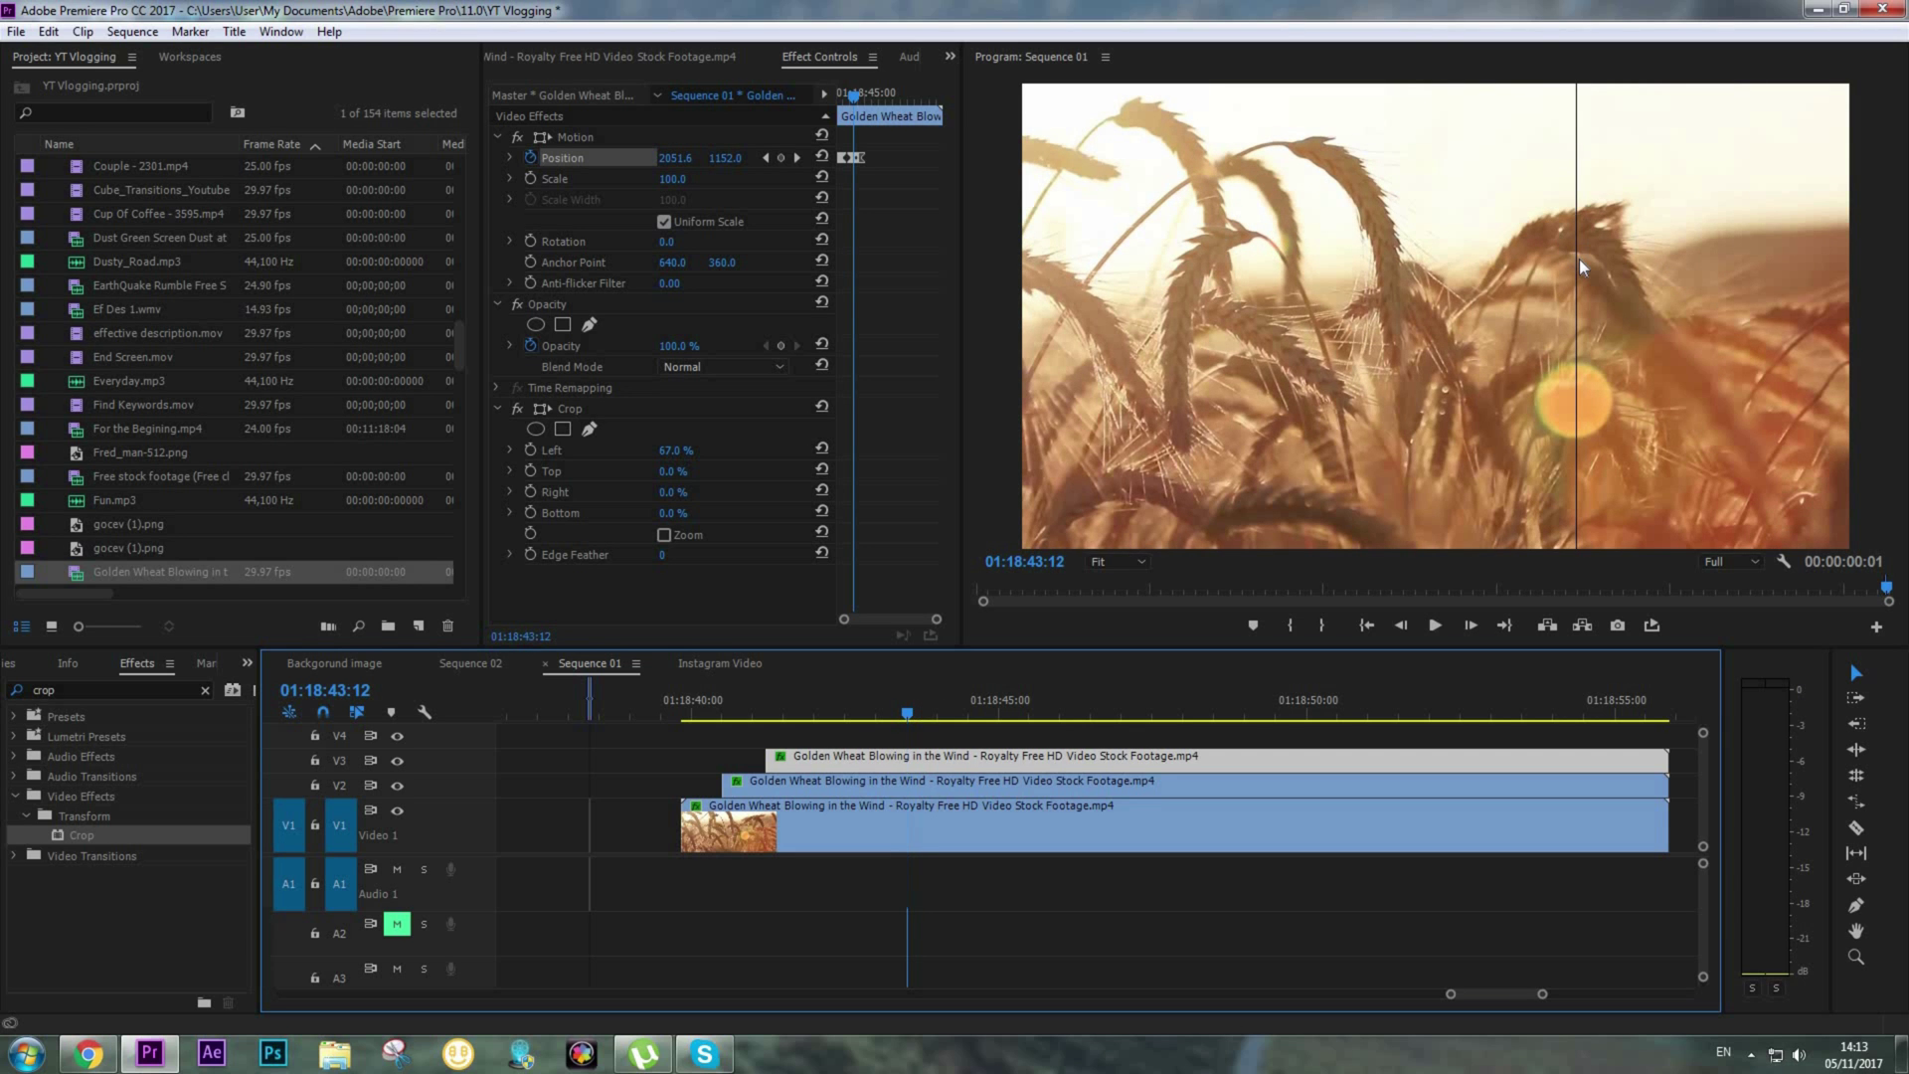
# Add a Position keyframe to the V1 clip at 01:18:43:08 and check the frames where the V3 panel starts leaving
pyautogui.click(897, 805)
pyautogui.press('Left')
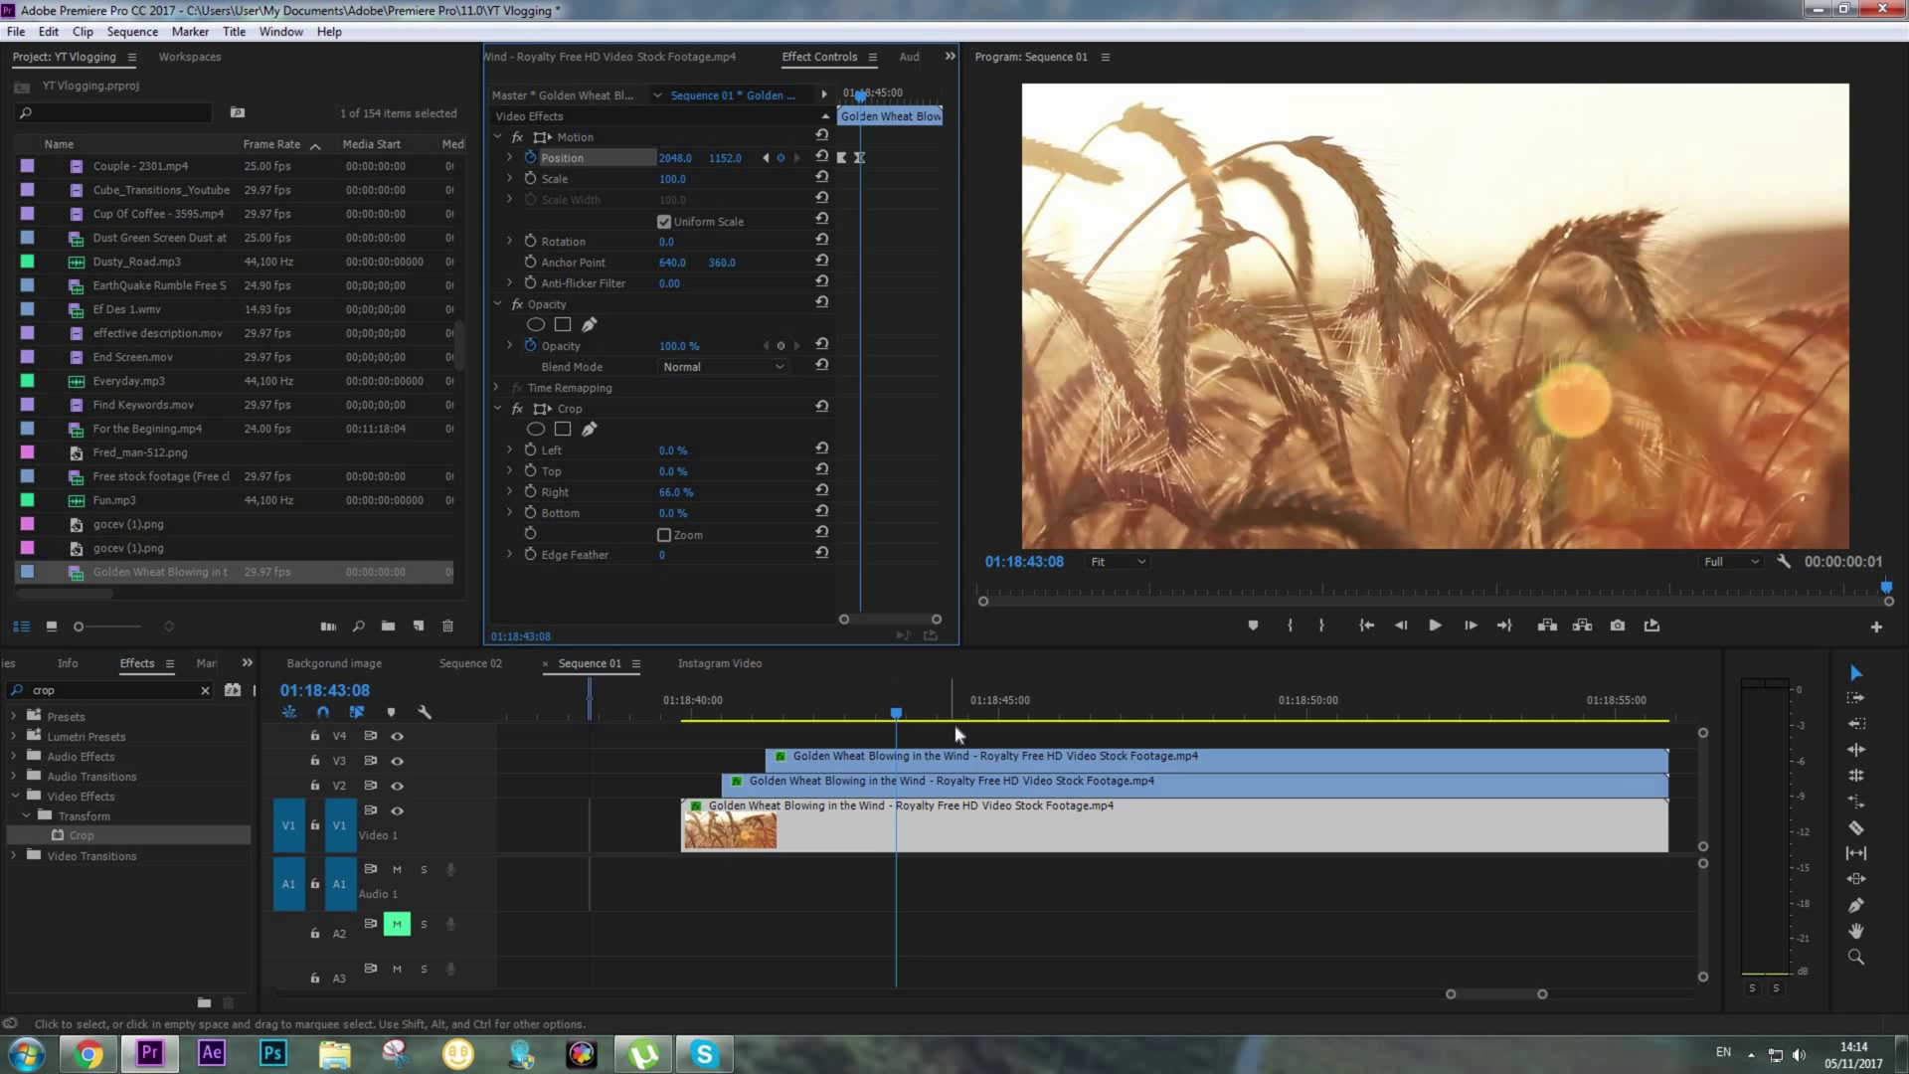
pyautogui.press('Right')
pyautogui.press('Right')
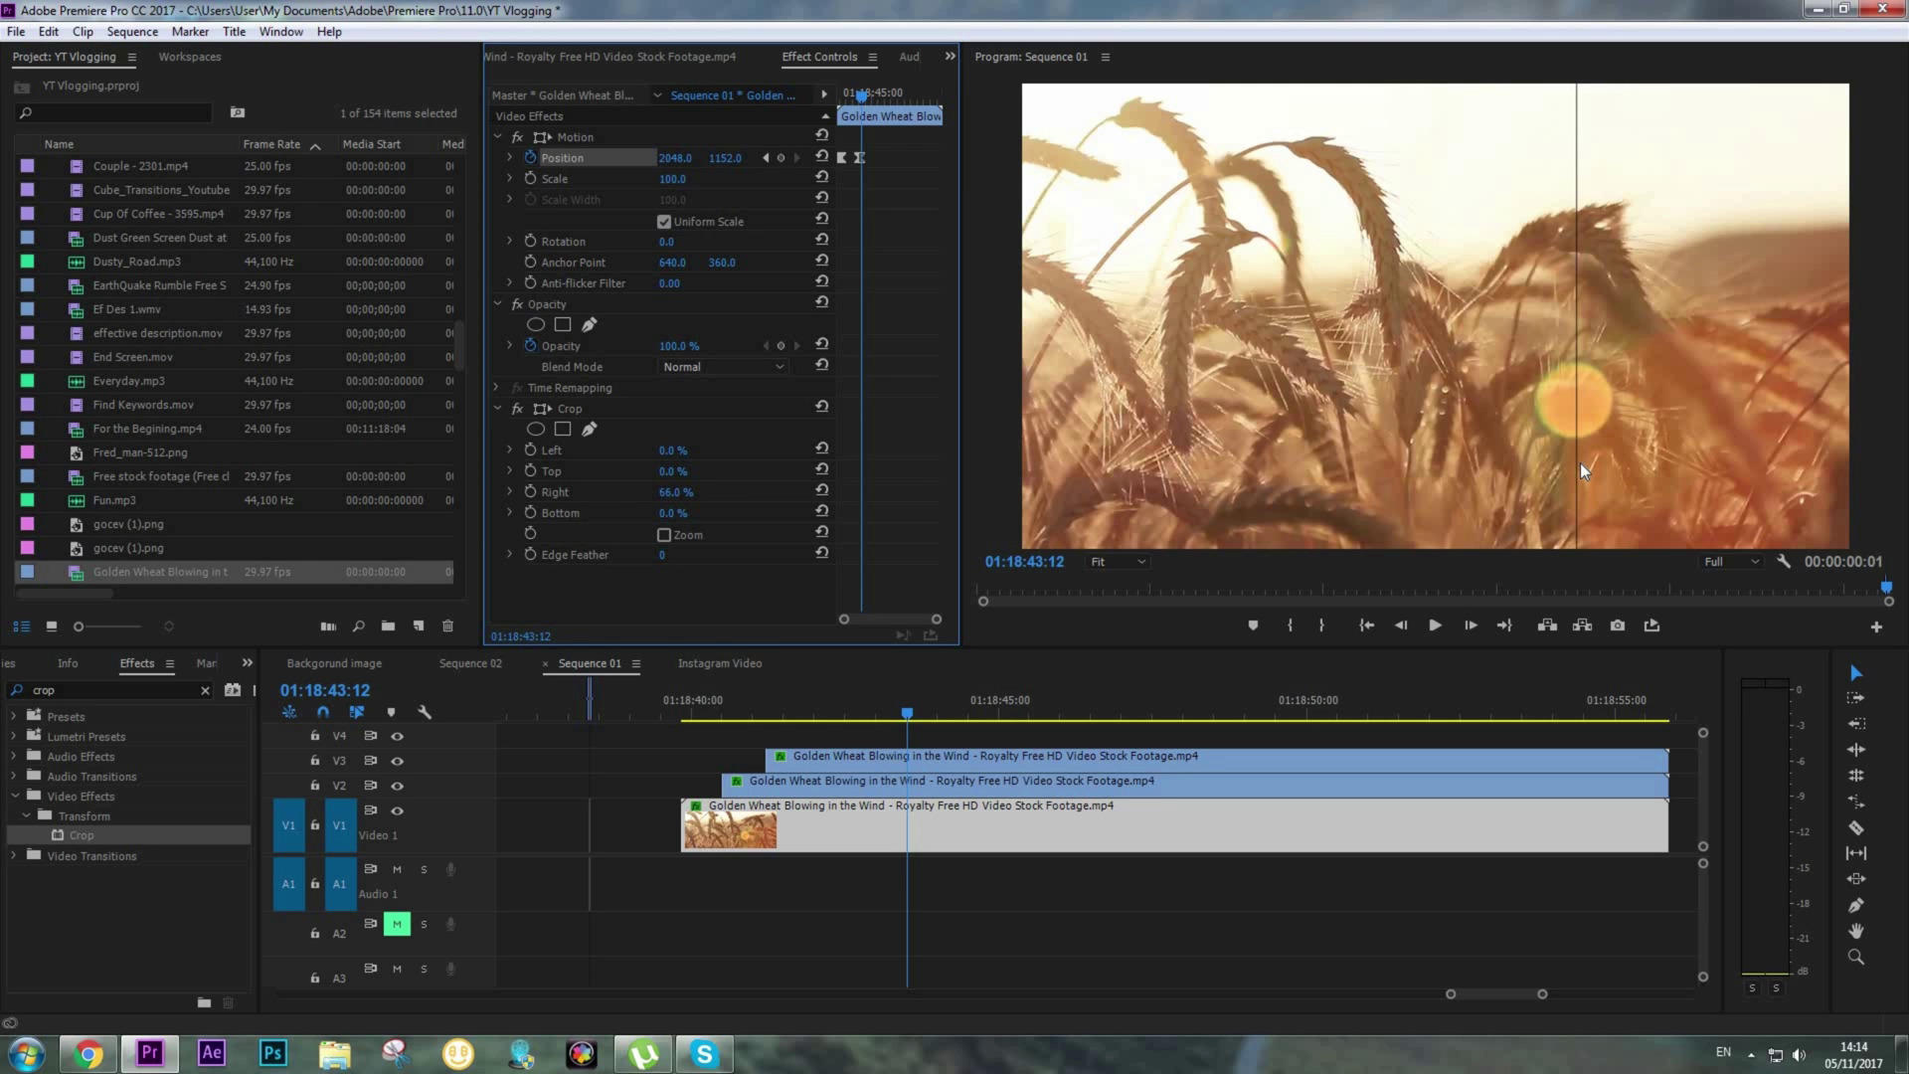
pyautogui.press('Left')
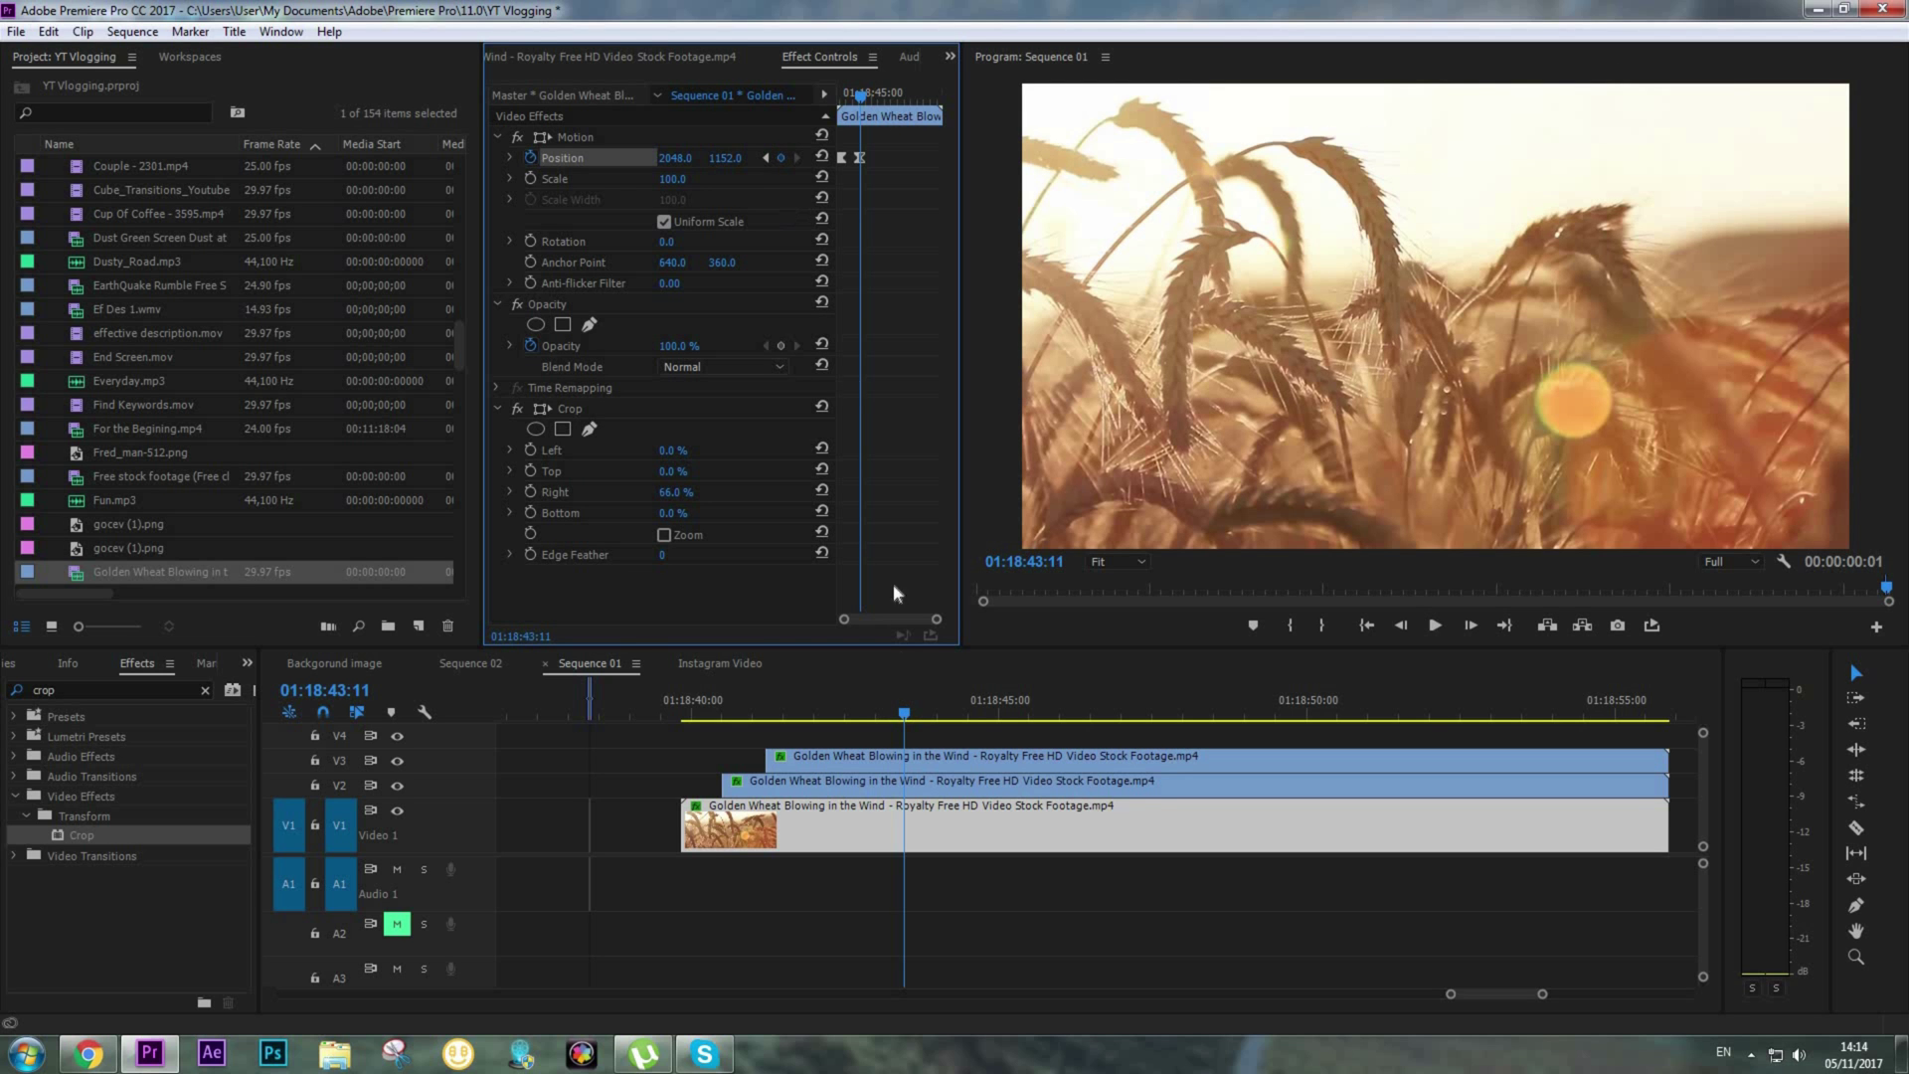
# At 01:18:44:10, set the V1 clip's horizontal Position to 651 and play its exit to the left
pyautogui.moveTo(915, 718); pyautogui.dragTo(963, 716)
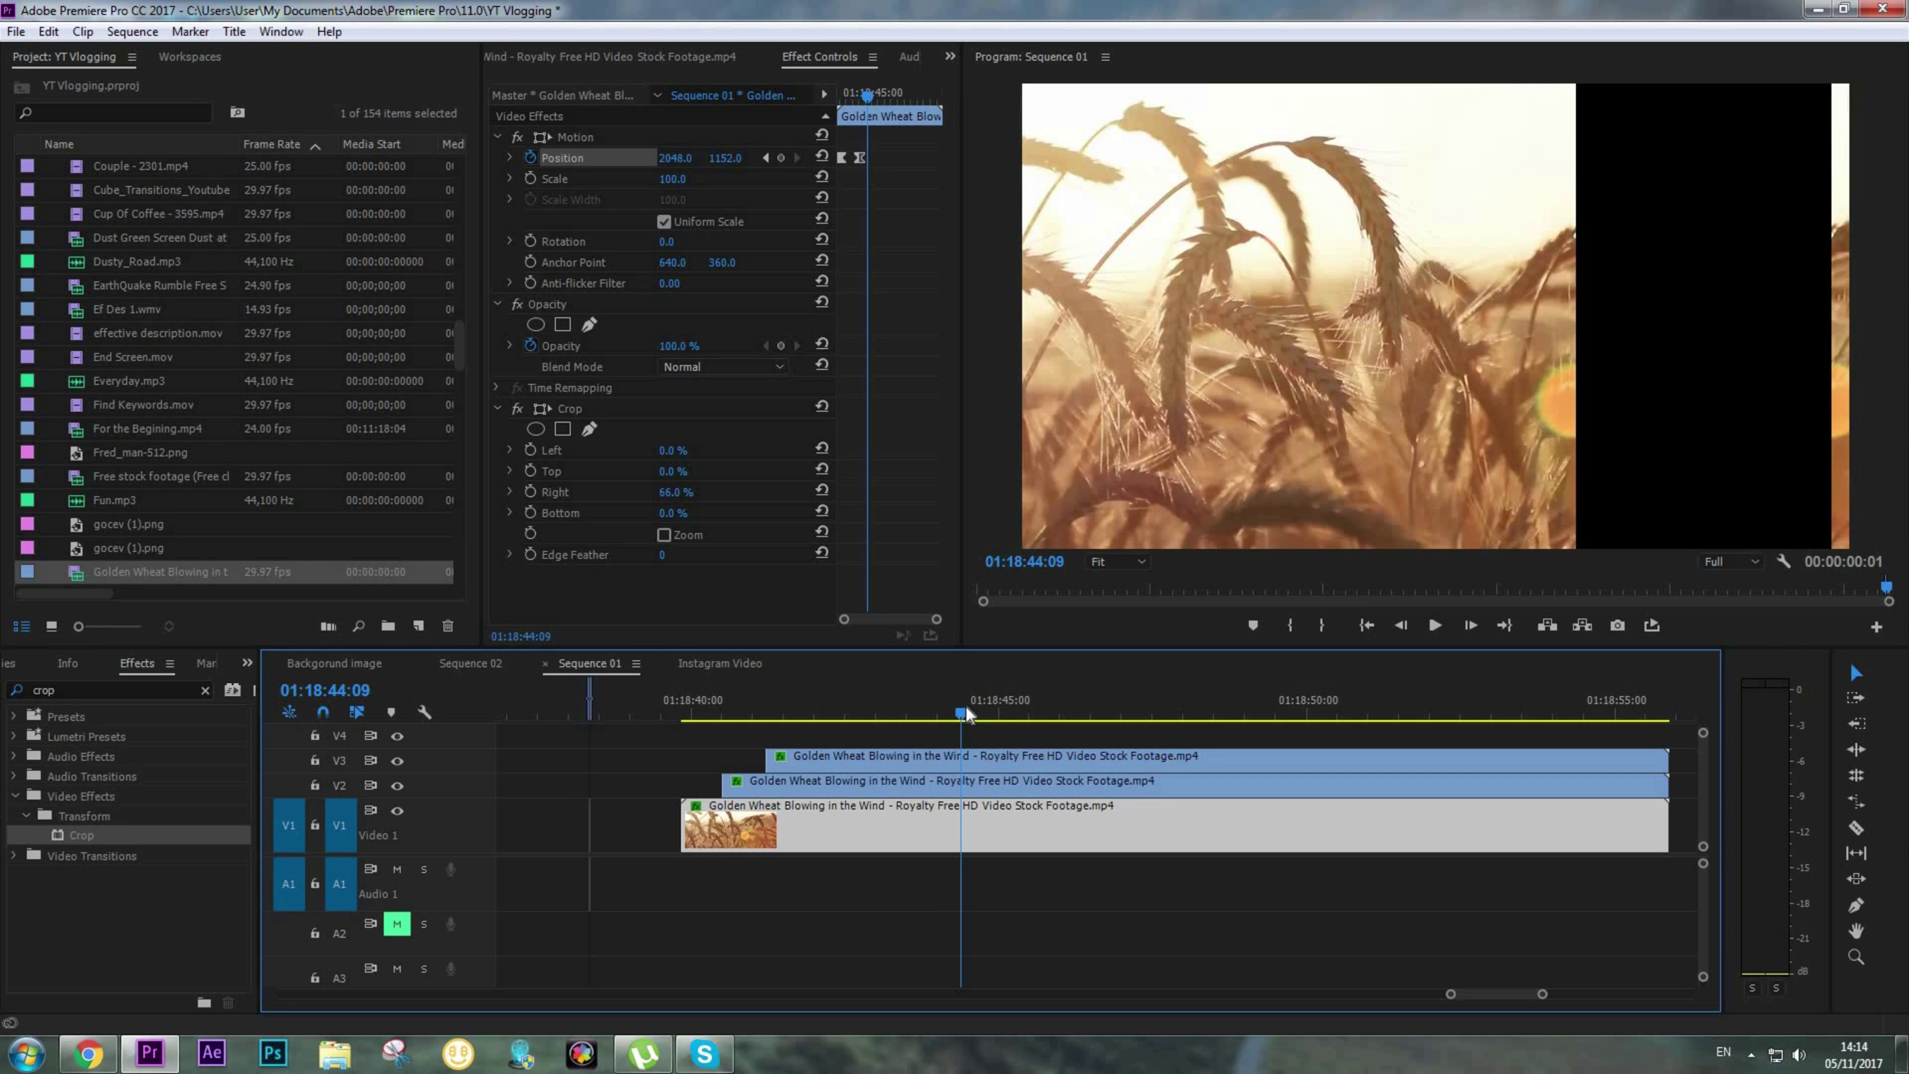
pyautogui.press('Right')
pyautogui.moveTo(674, 158); pyautogui.dragTo(525, 158)
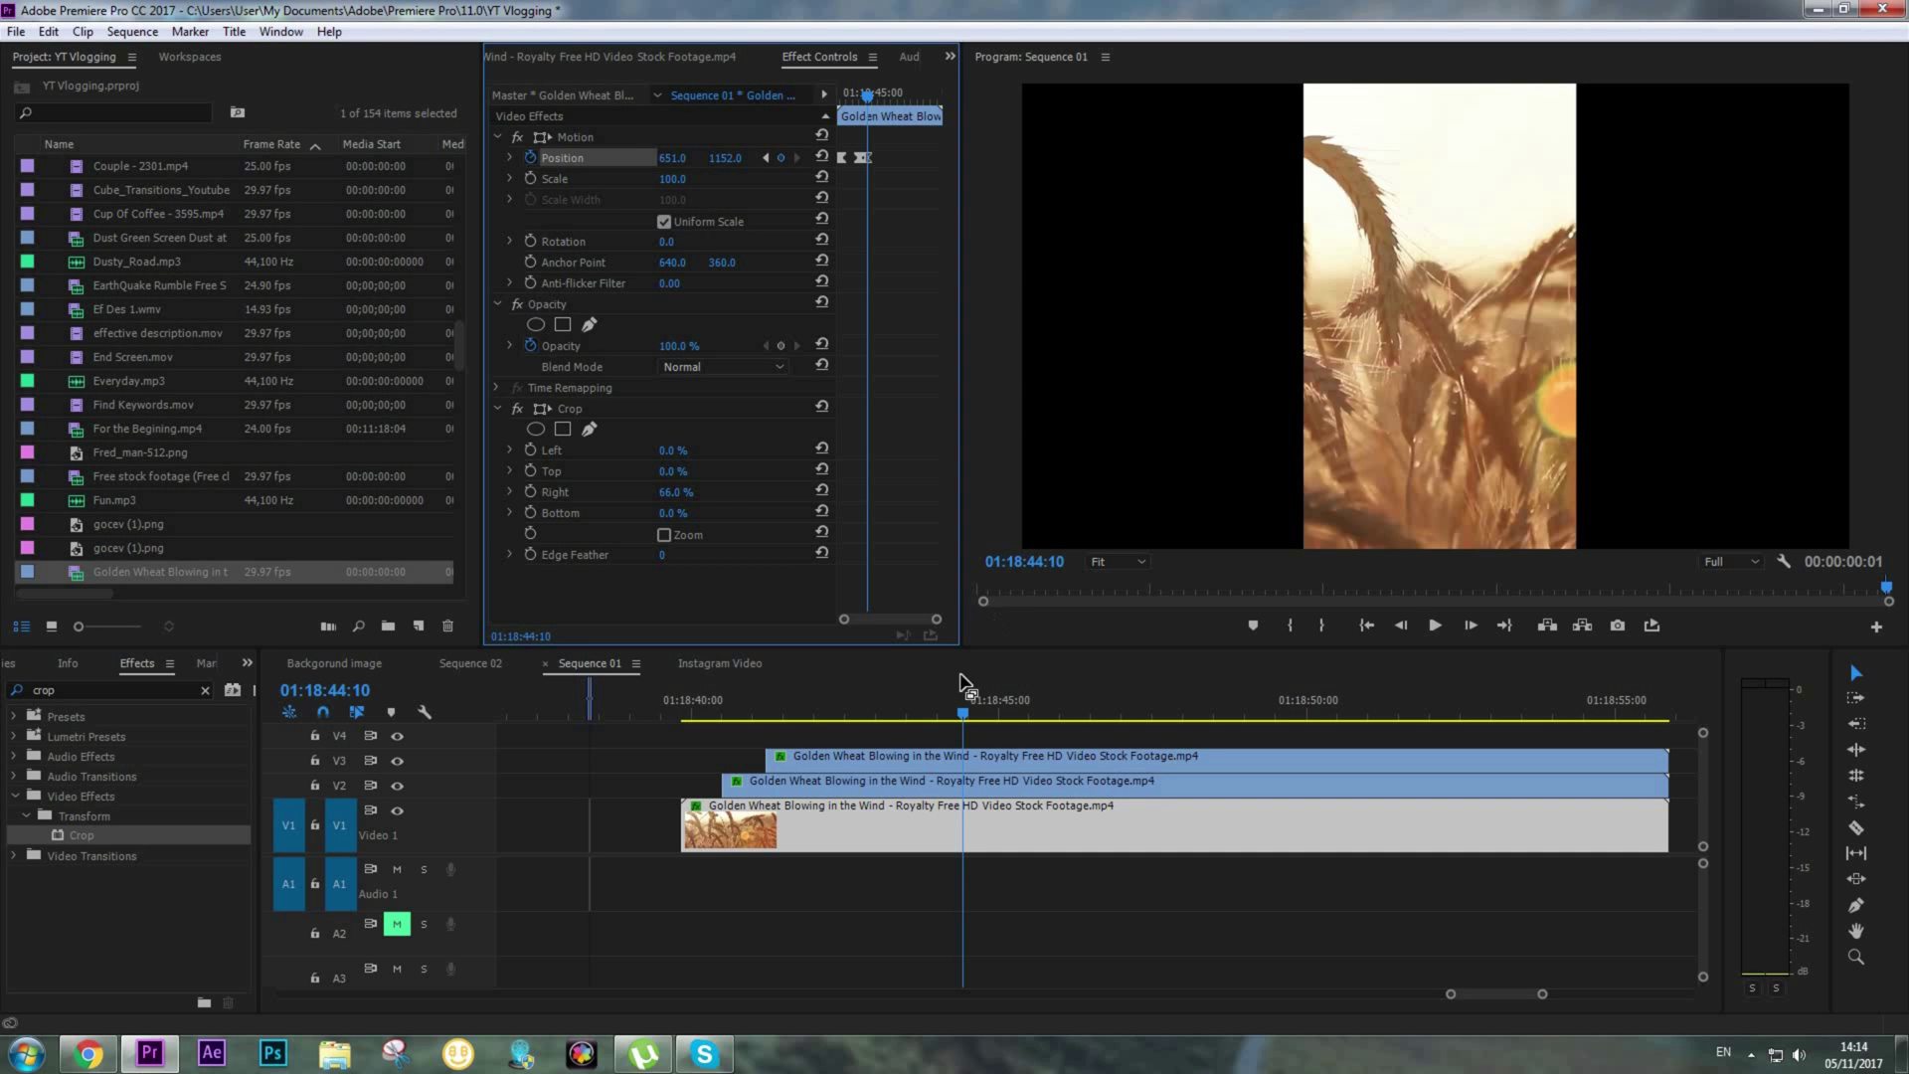
pyautogui.click(832, 693)
pyautogui.press('space')
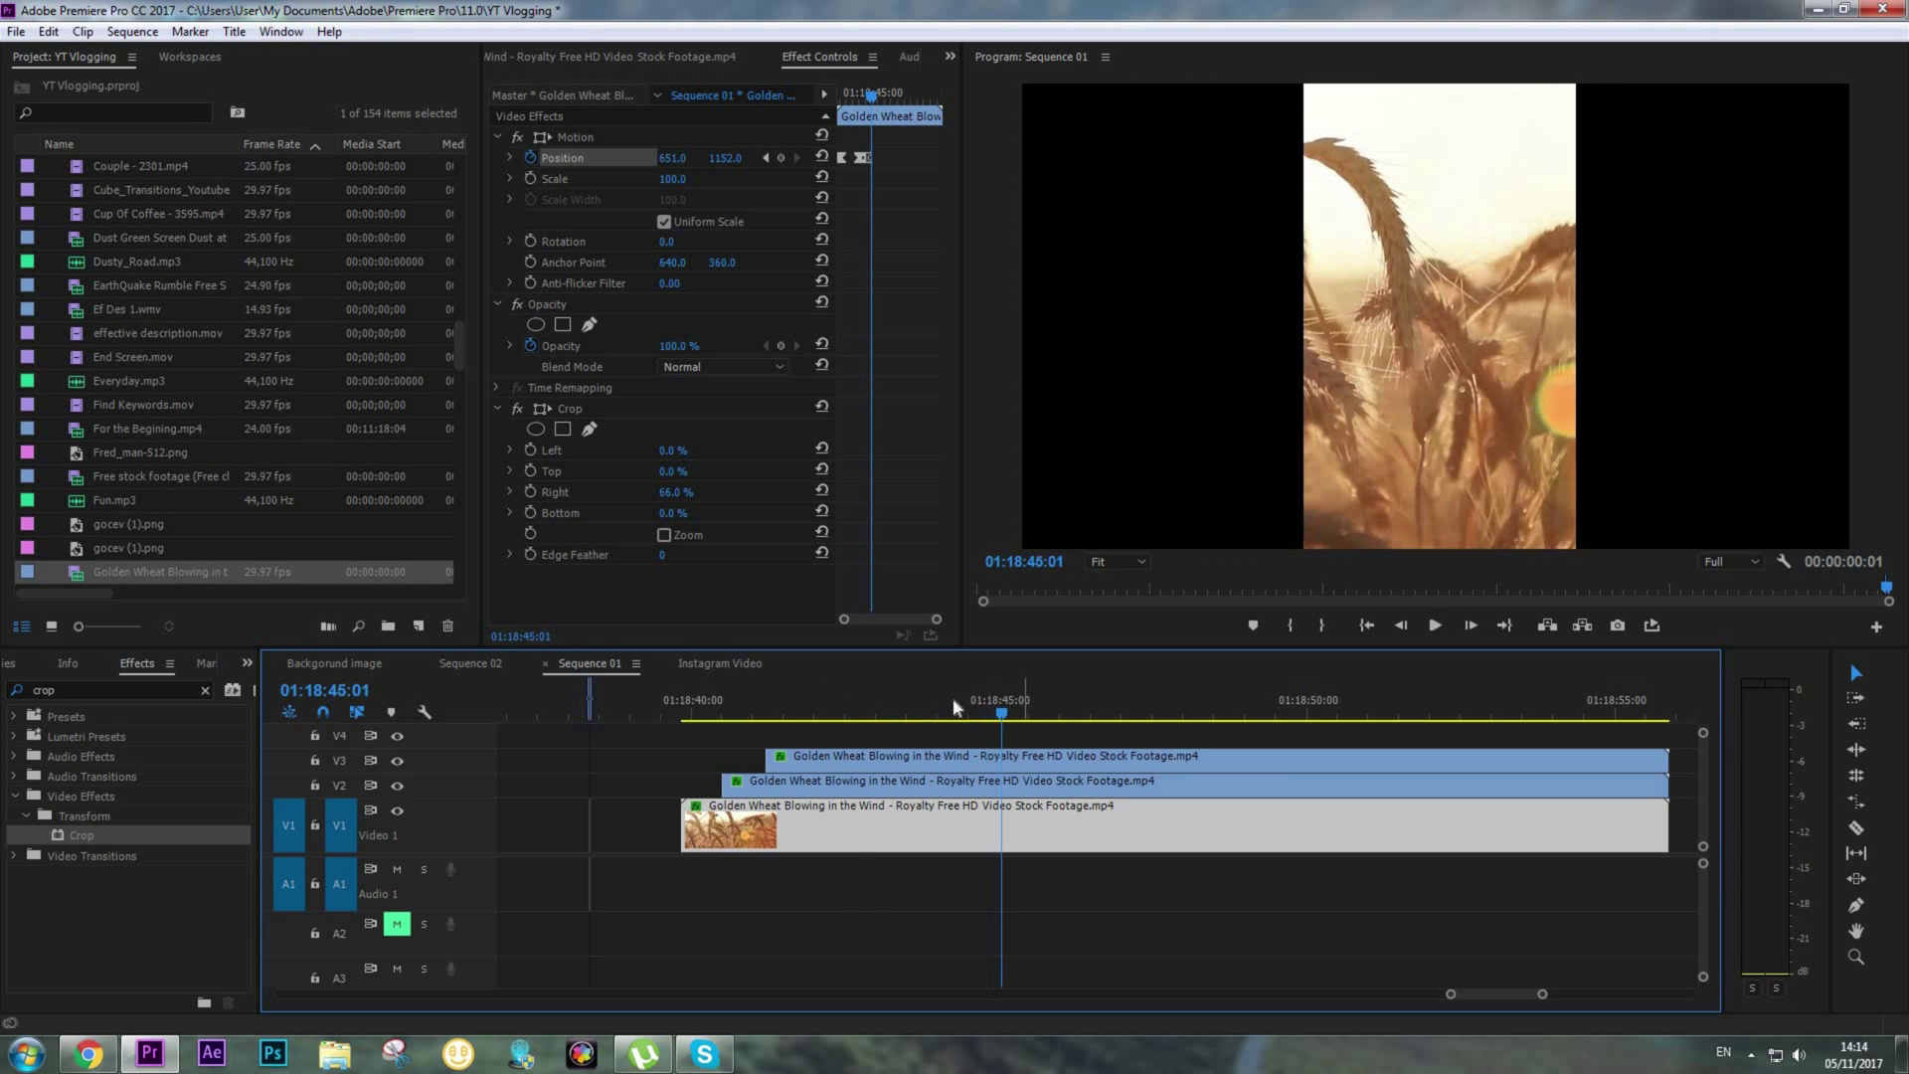
# Add a Position keyframe to the V2 clip at 01:18:44:10, where the outer panels have left
pyautogui.click(857, 708)
pyautogui.moveTo(872, 714); pyautogui.dragTo(966, 718)
pyautogui.click(987, 784)
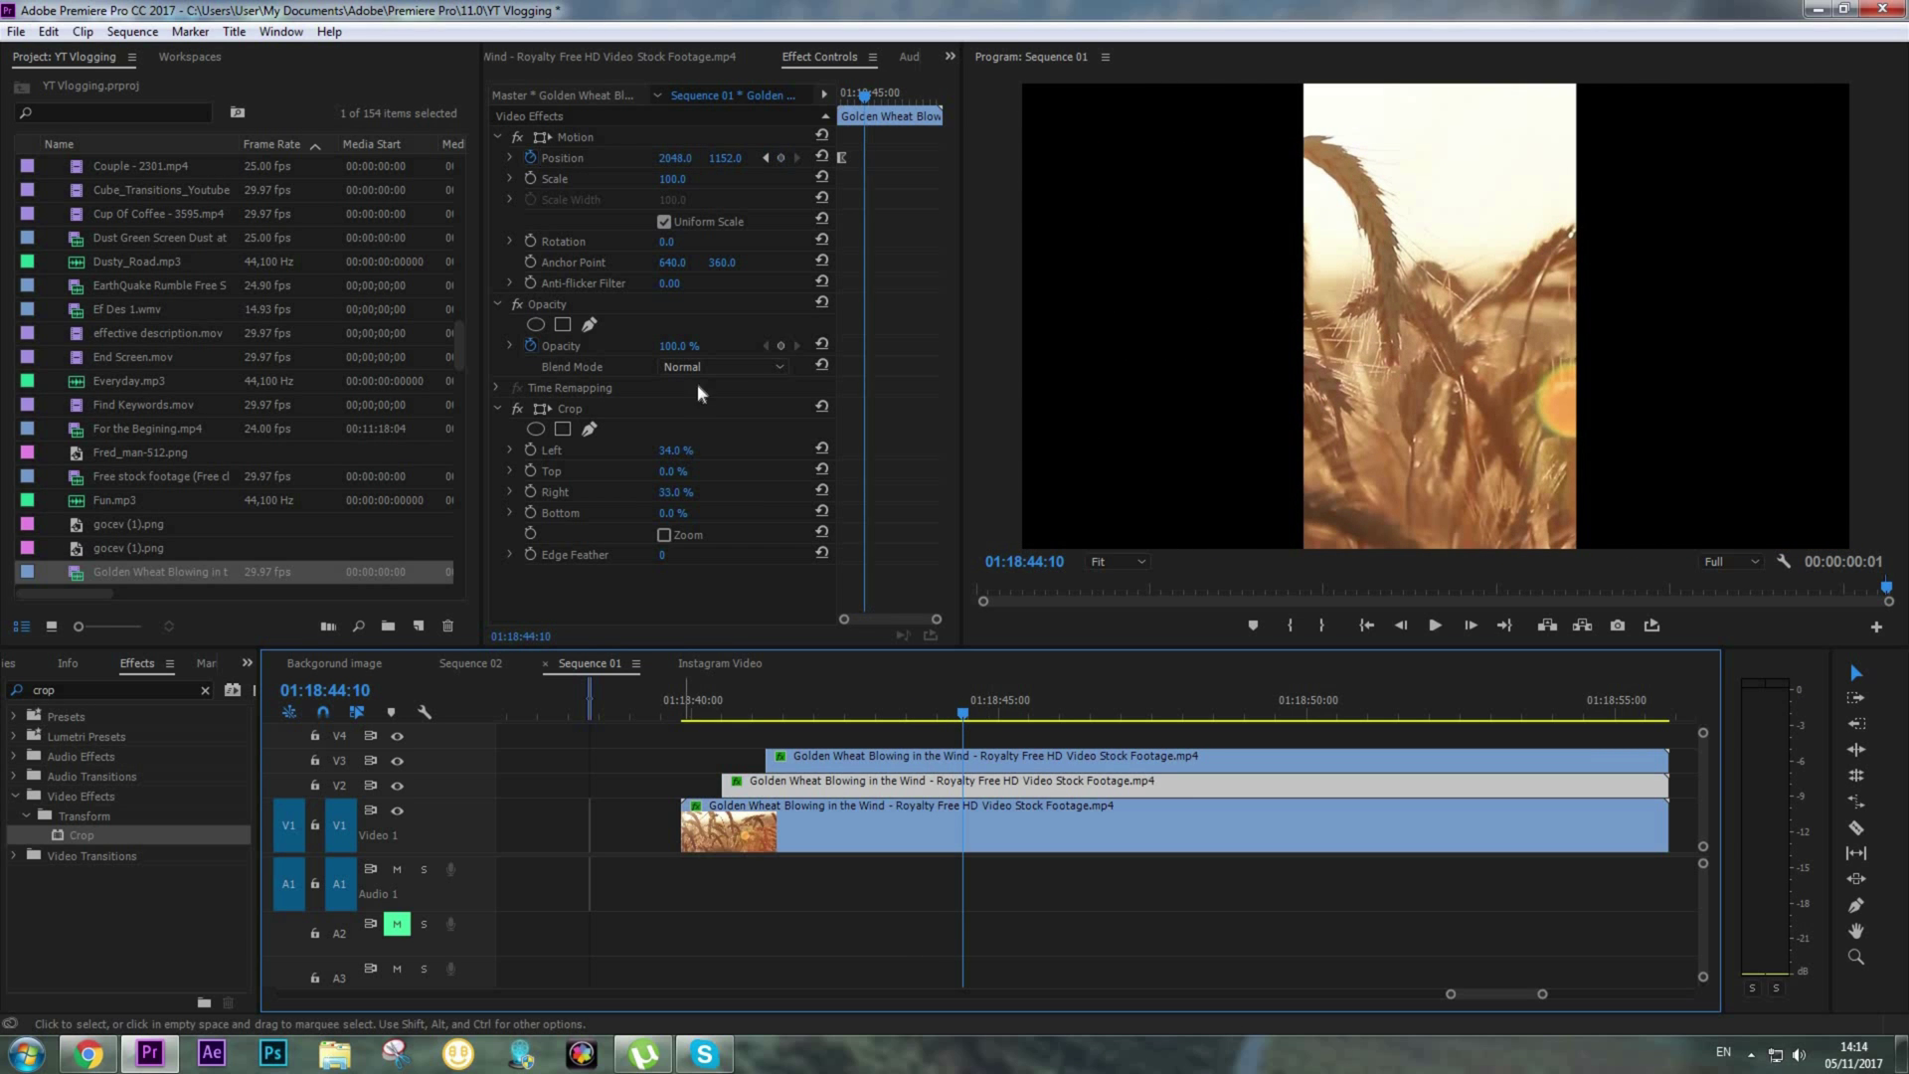
pyautogui.click(784, 163)
# Advance to 01:18:45:10 and set the V2 clip's vertical Position to -1107 to move its panel up out of frame
pyautogui.press('space')
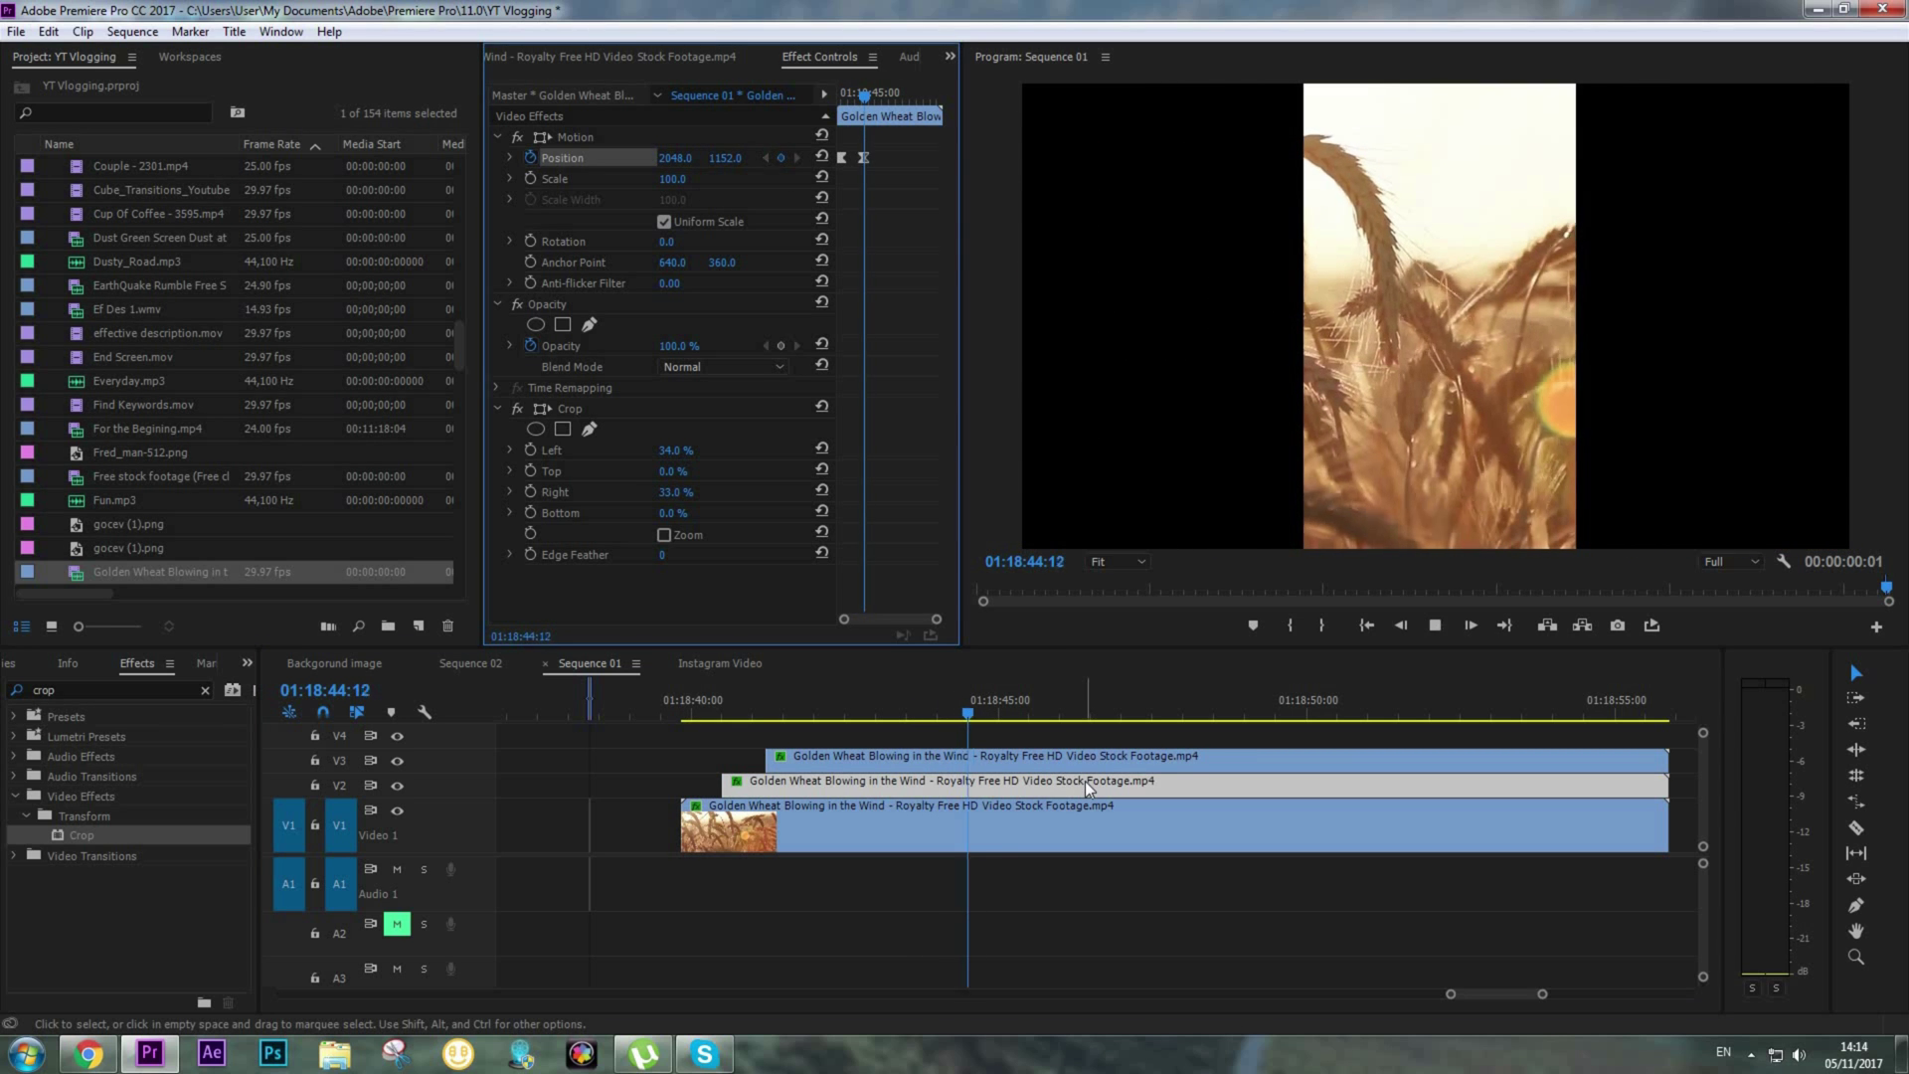
pyautogui.press('space')
pyautogui.moveTo(721, 158); pyautogui.dragTo(249, 158)
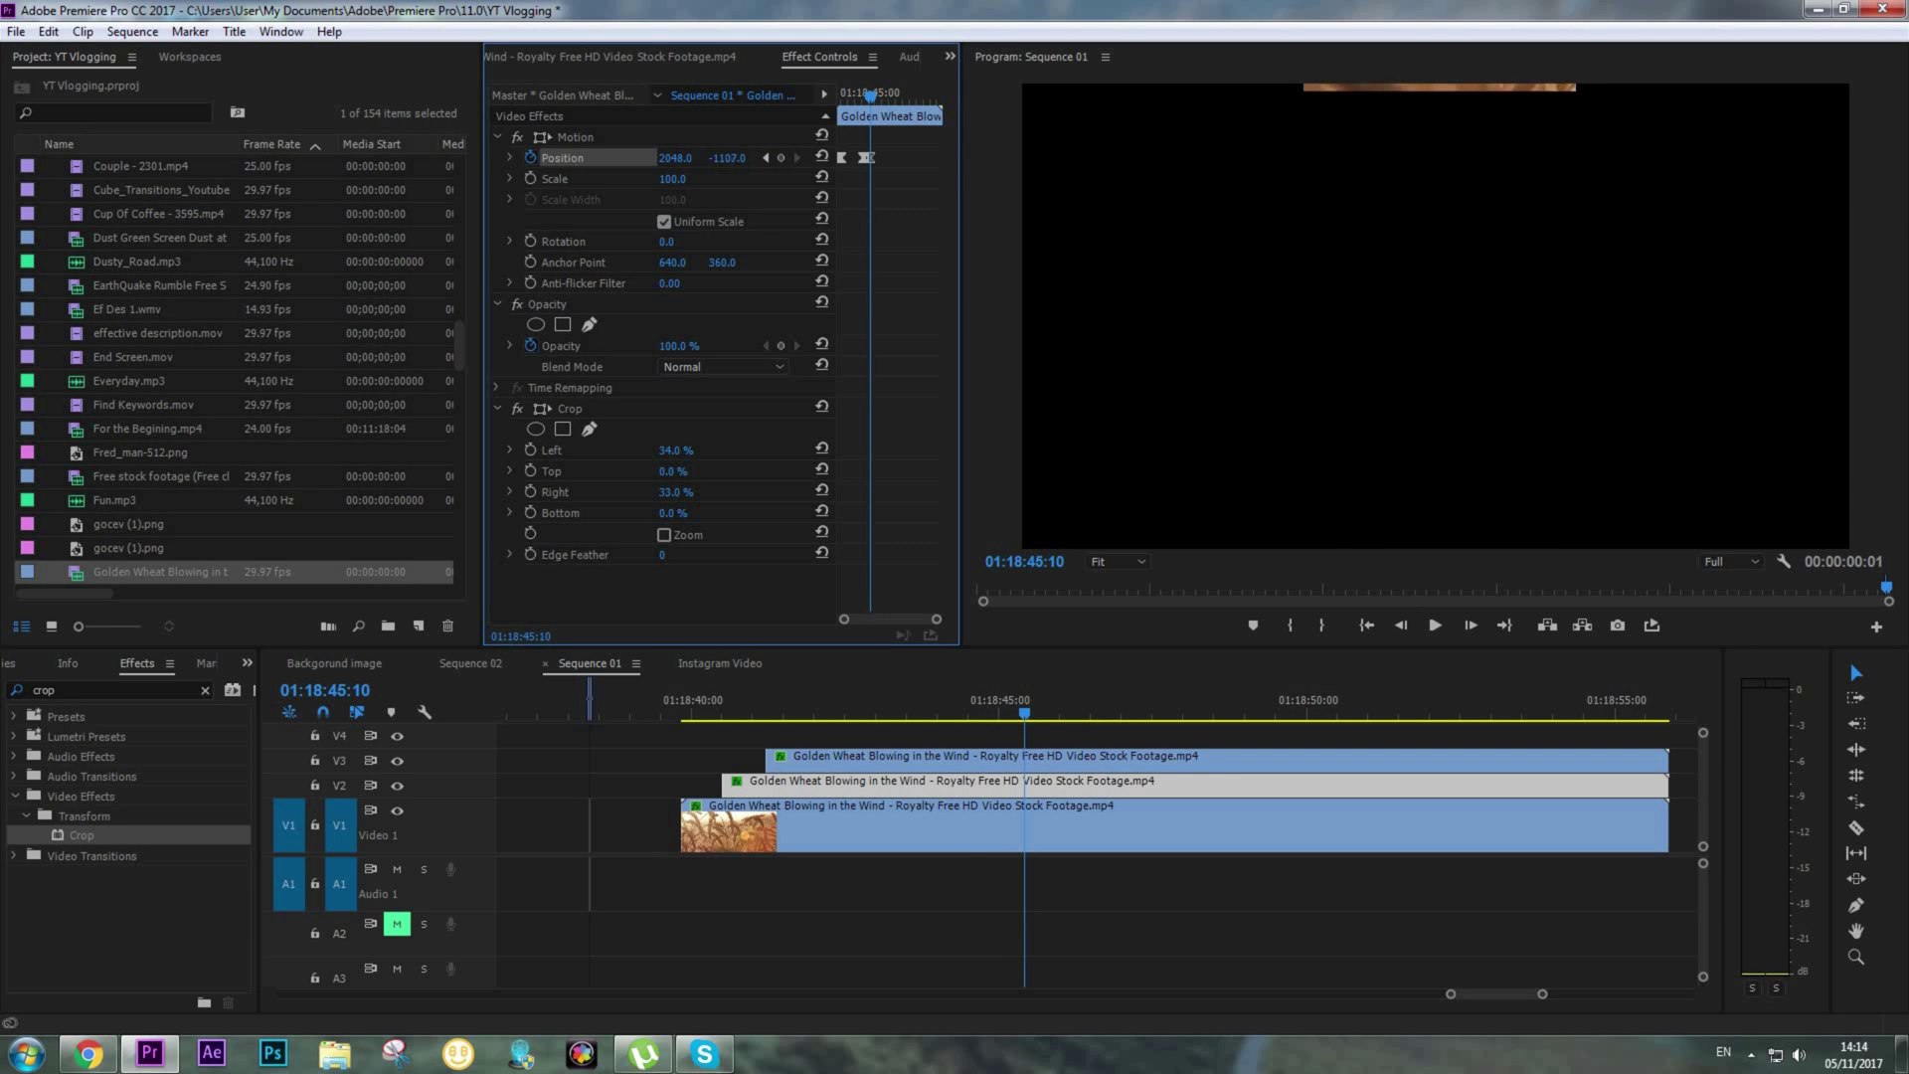
# Play the panels' exits from about 01:18:43, and scrub back to 01:18:40:07 near the start of the V1 clip
pyautogui.click(901, 693)
pyautogui.press('space')
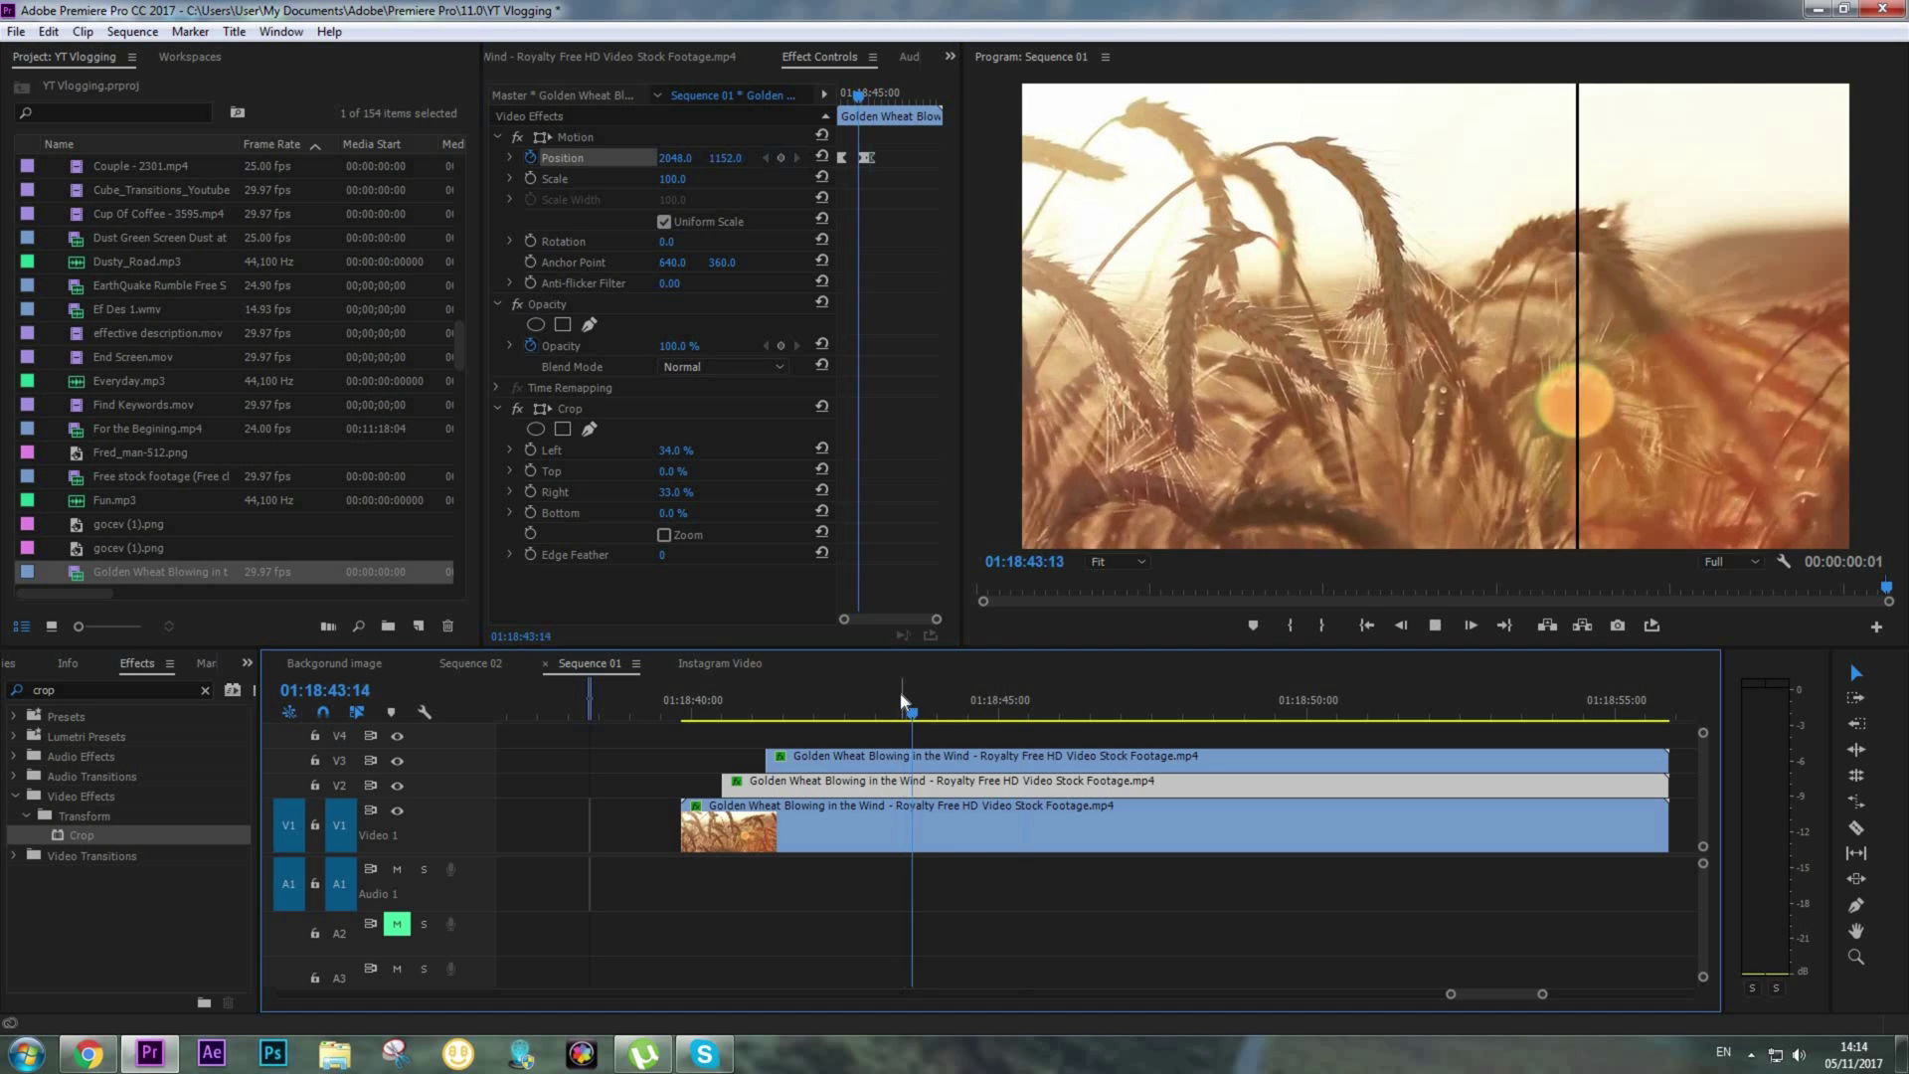
pyautogui.press('space')
pyautogui.click(1180, 734)
pyautogui.press('-')
pyautogui.moveTo(944, 696); pyautogui.dragTo(907, 700)
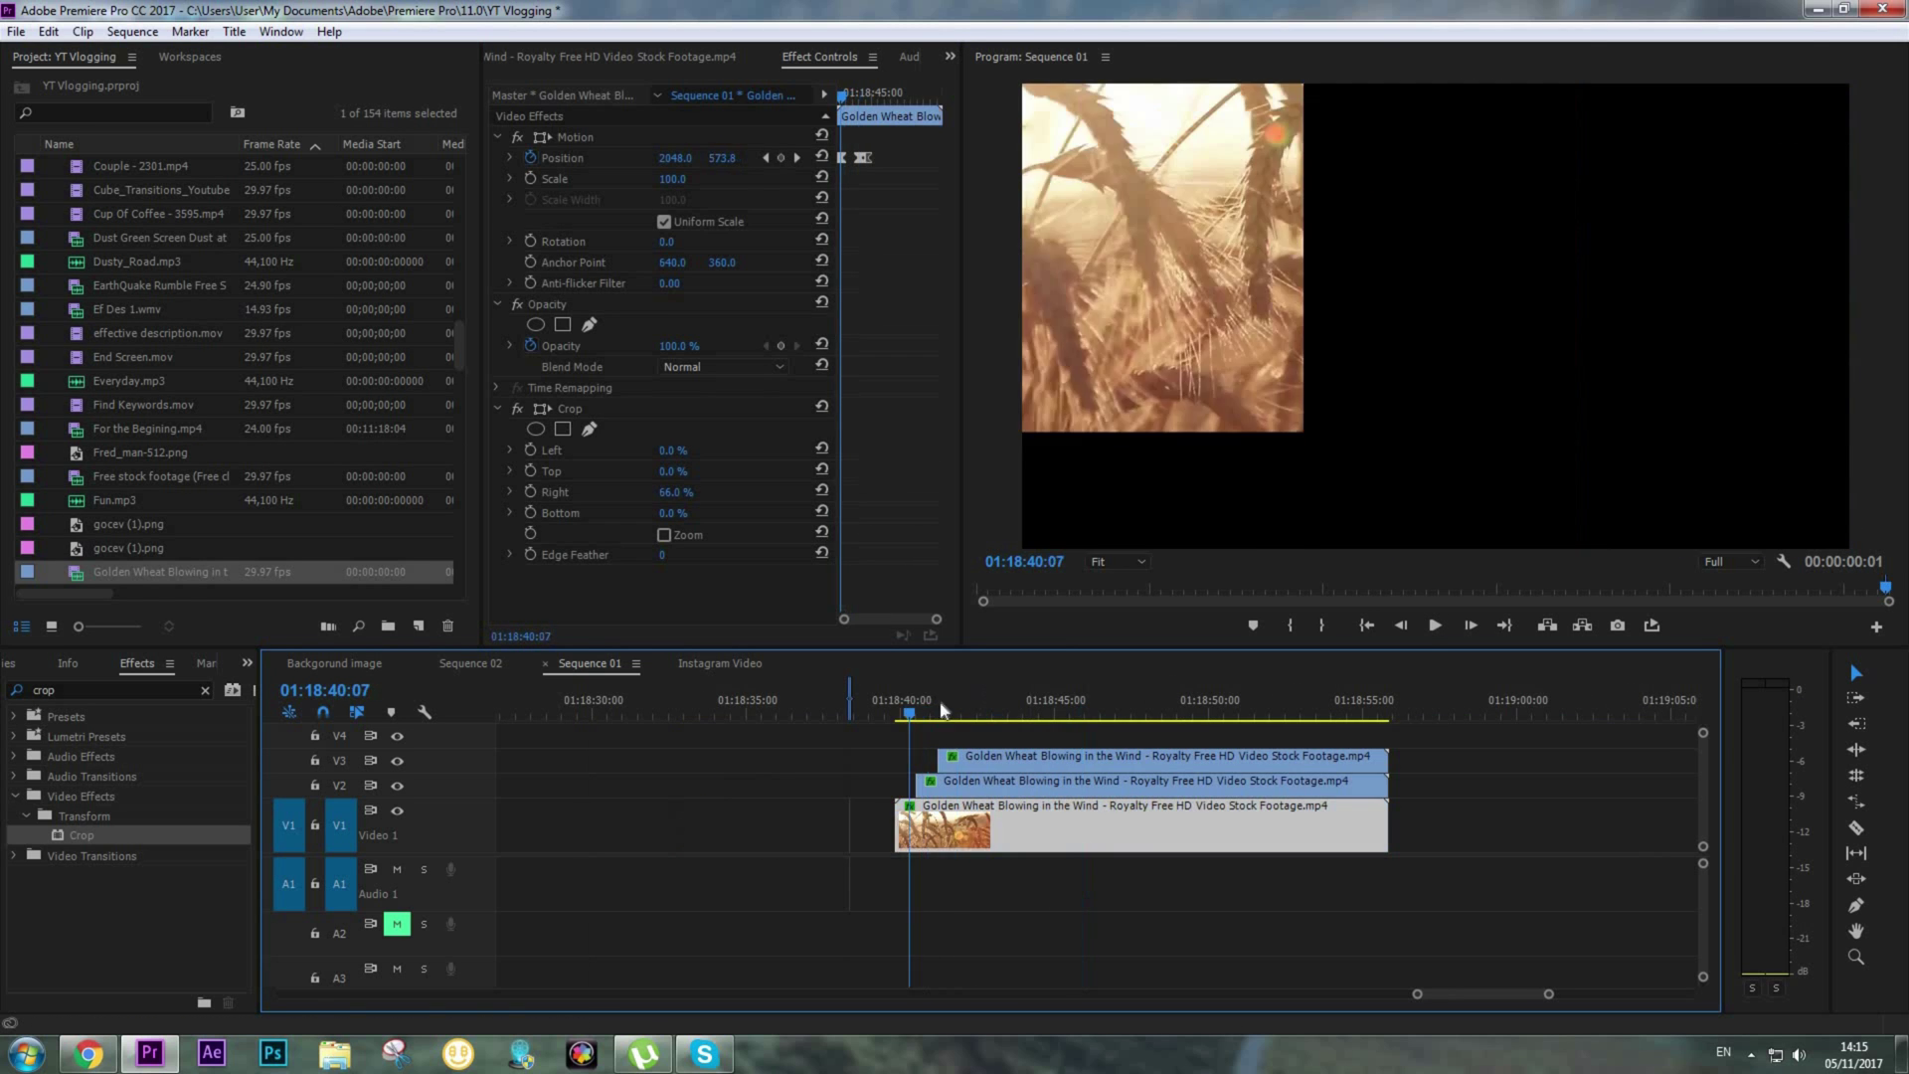
# Play the new split-screen from 01:18:40:07 and scrub through its panels' entrances and exits to just past 01:18:44
pyautogui.press('=')
pyautogui.press('space')
pyautogui.scroll(-3, 1142, 725)
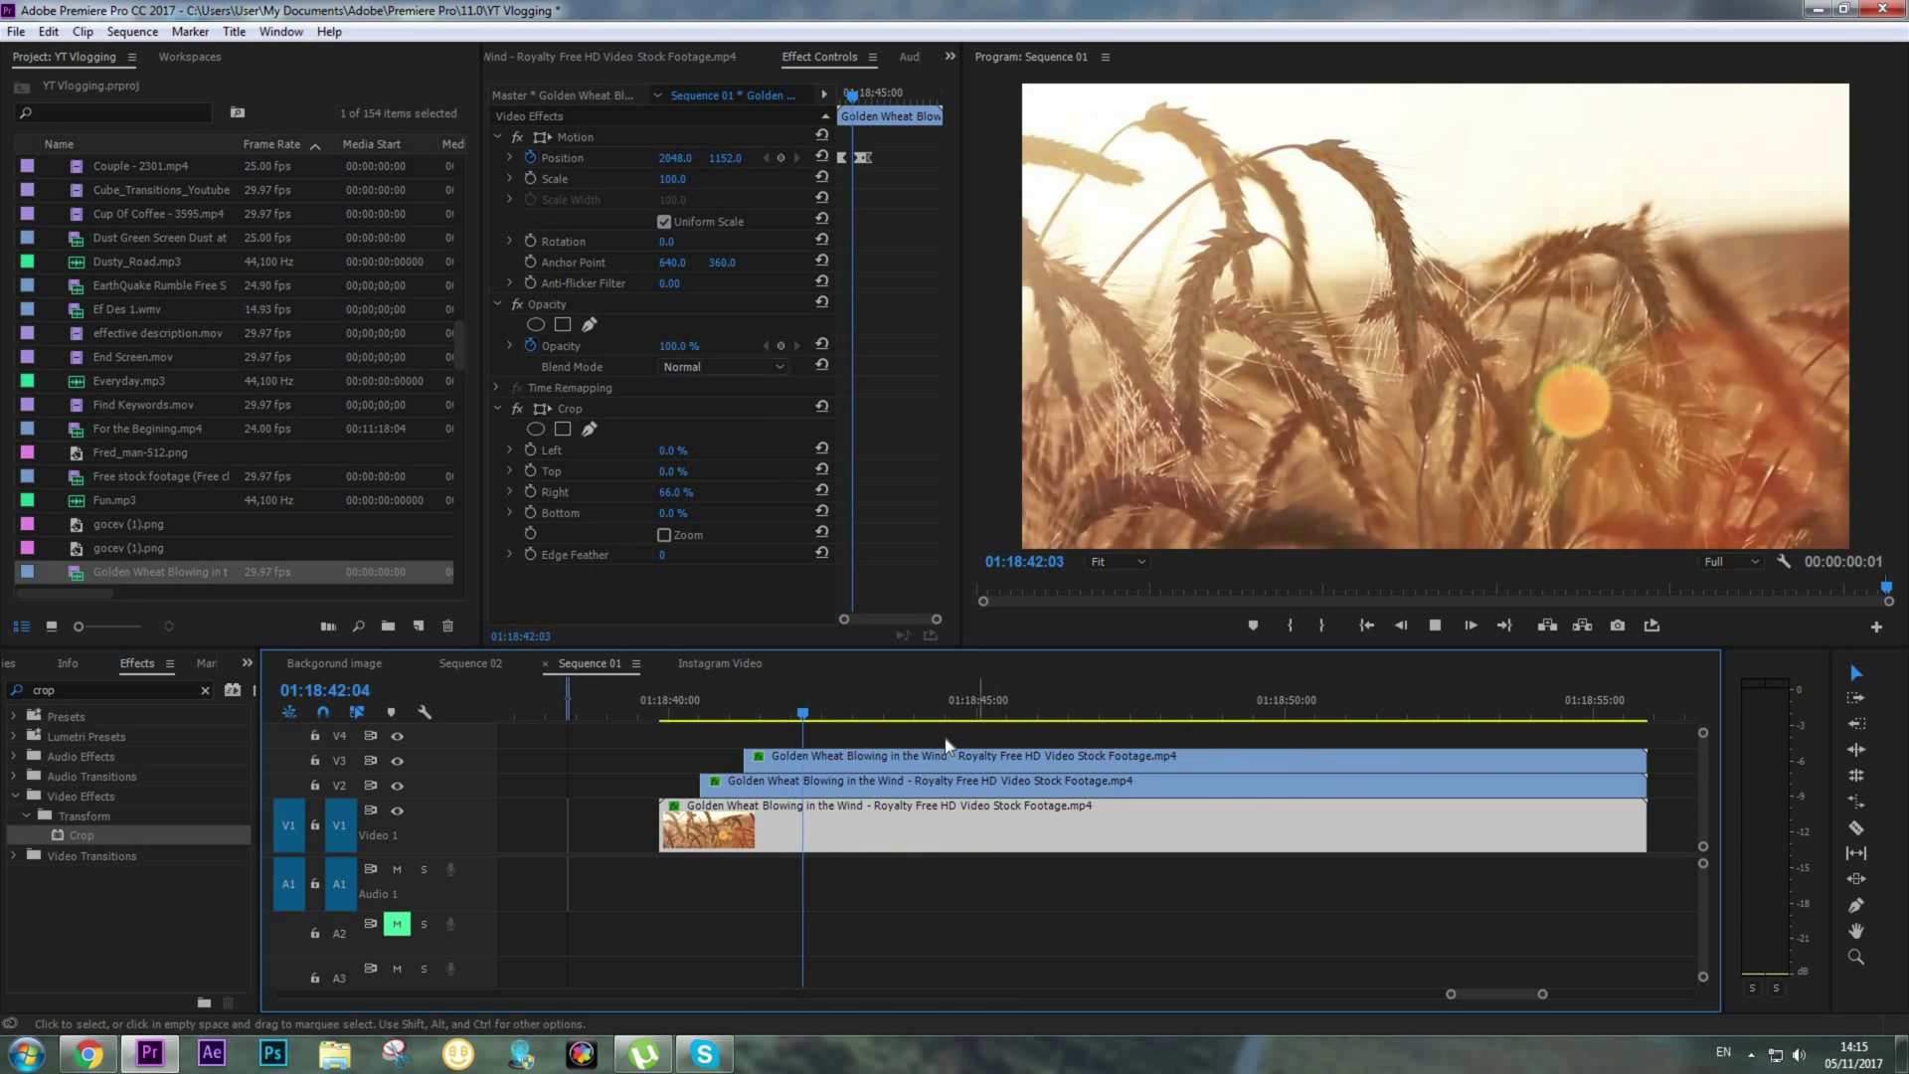
pyautogui.click(1026, 743)
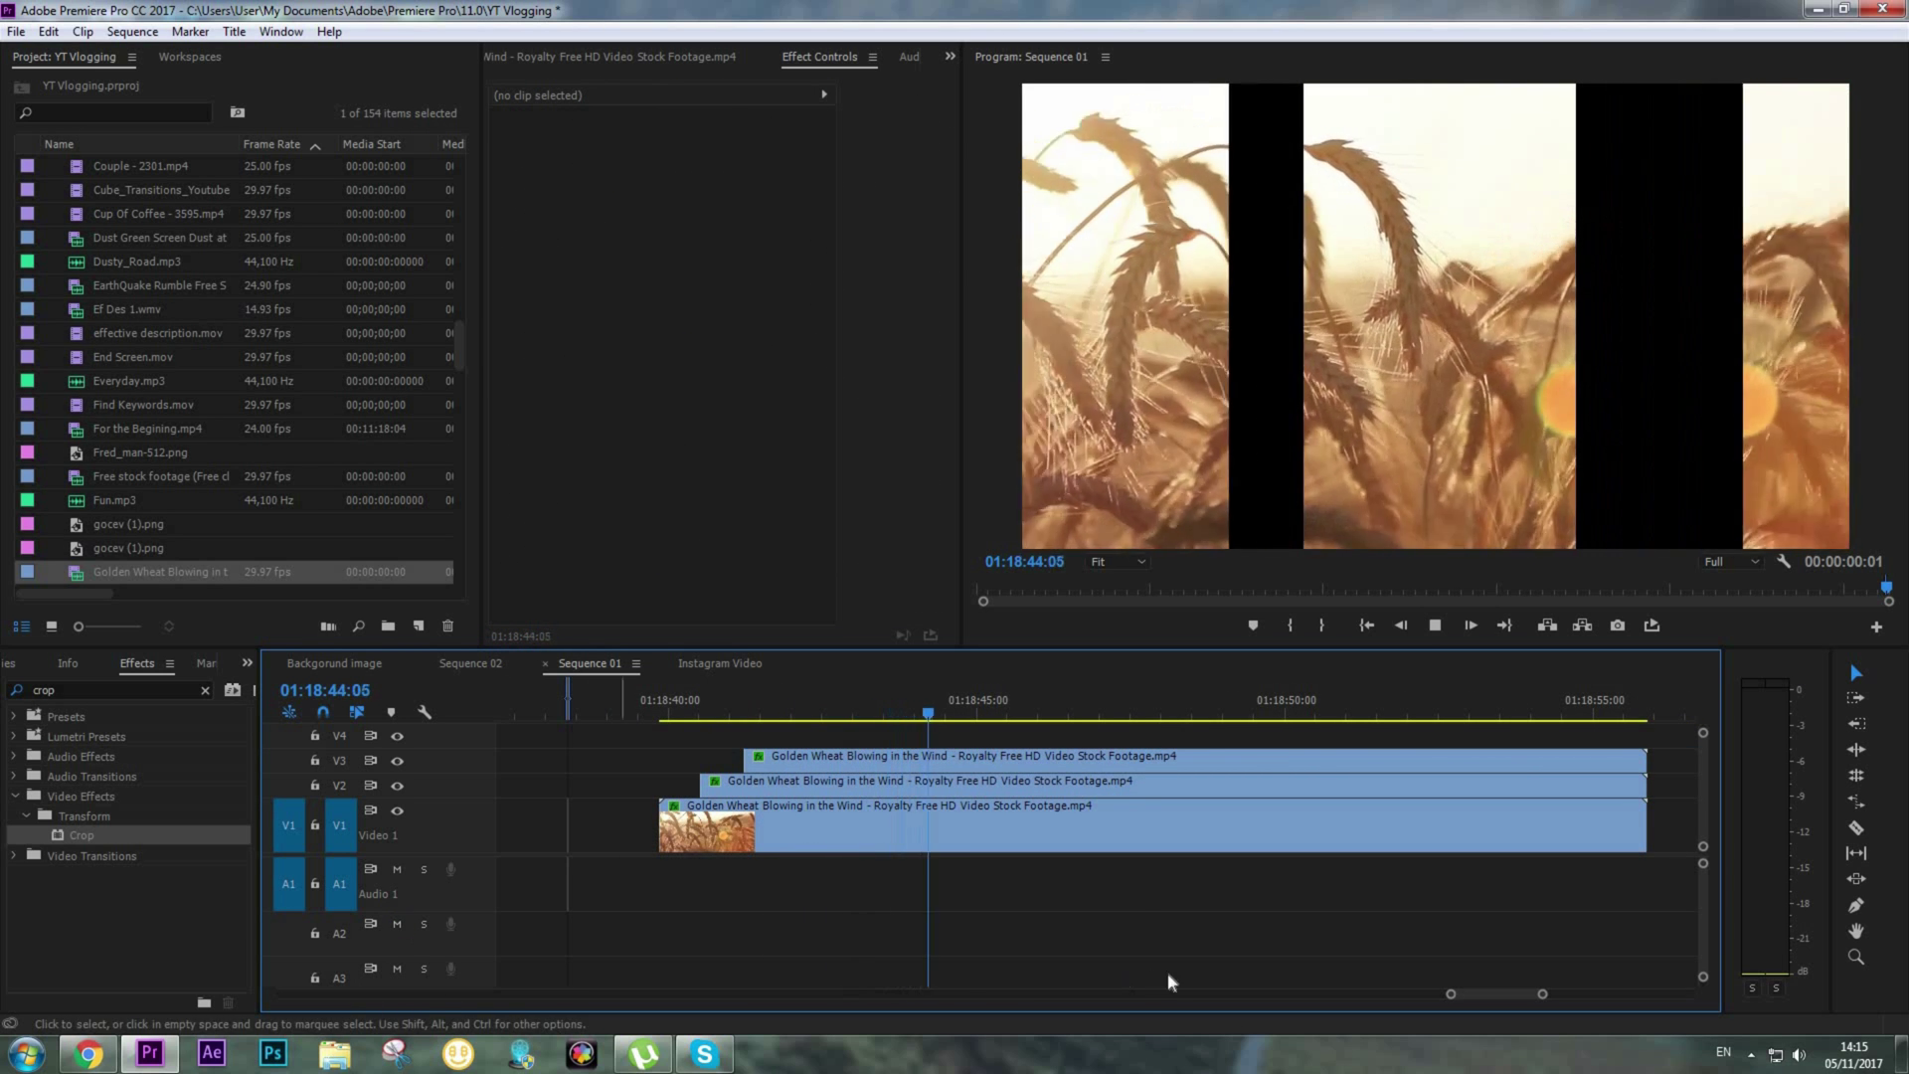
pyautogui.moveTo(696, 713); pyautogui.dragTo(835, 718)
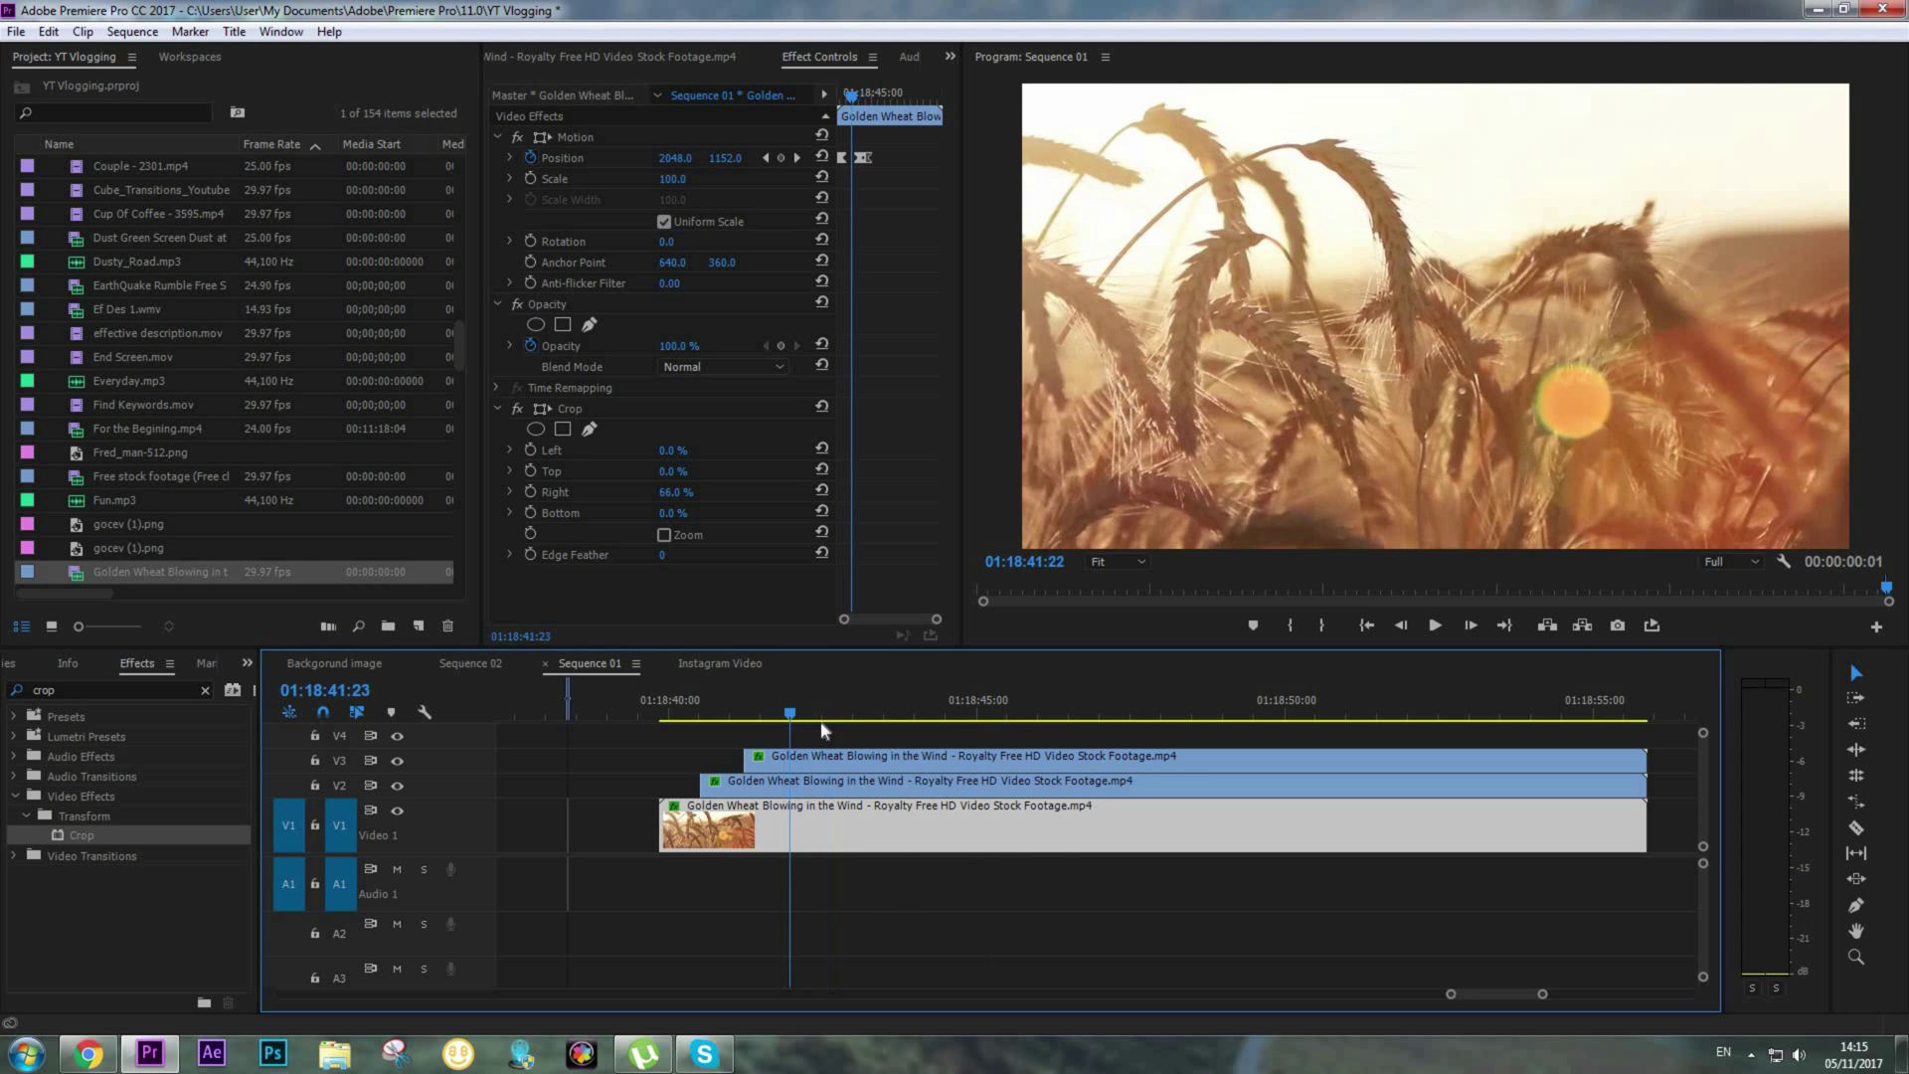
pyautogui.press('space')
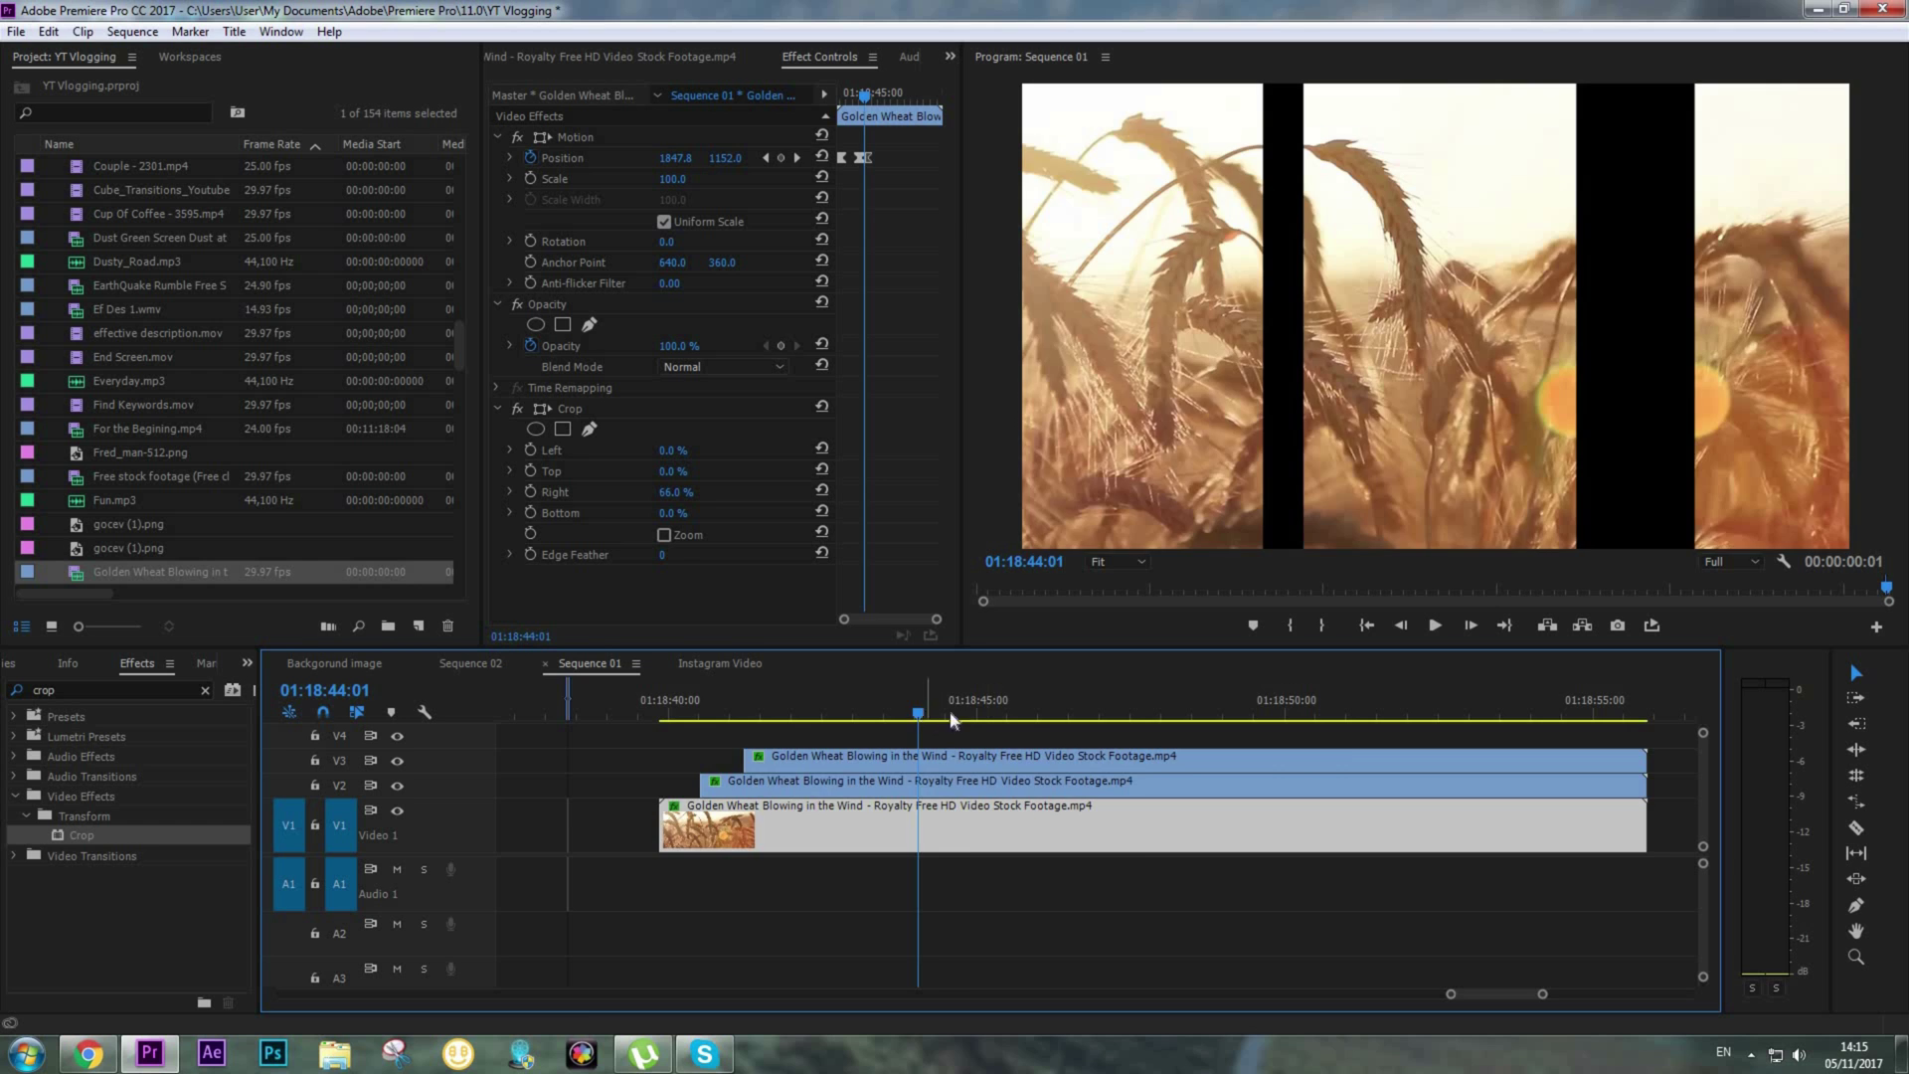
pyautogui.moveTo(951, 720); pyautogui.dragTo(970, 721)
# Review the earlier split-screen example around 01:18:09:10, scrubbing through how its panels exit
pyautogui.press('-')
pyautogui.press('-')
pyautogui.press('-')
pyautogui.click(815, 716)
pyautogui.press('=')
pyautogui.press('=')
pyautogui.moveTo(1111, 714); pyautogui.dragTo(1147, 715)
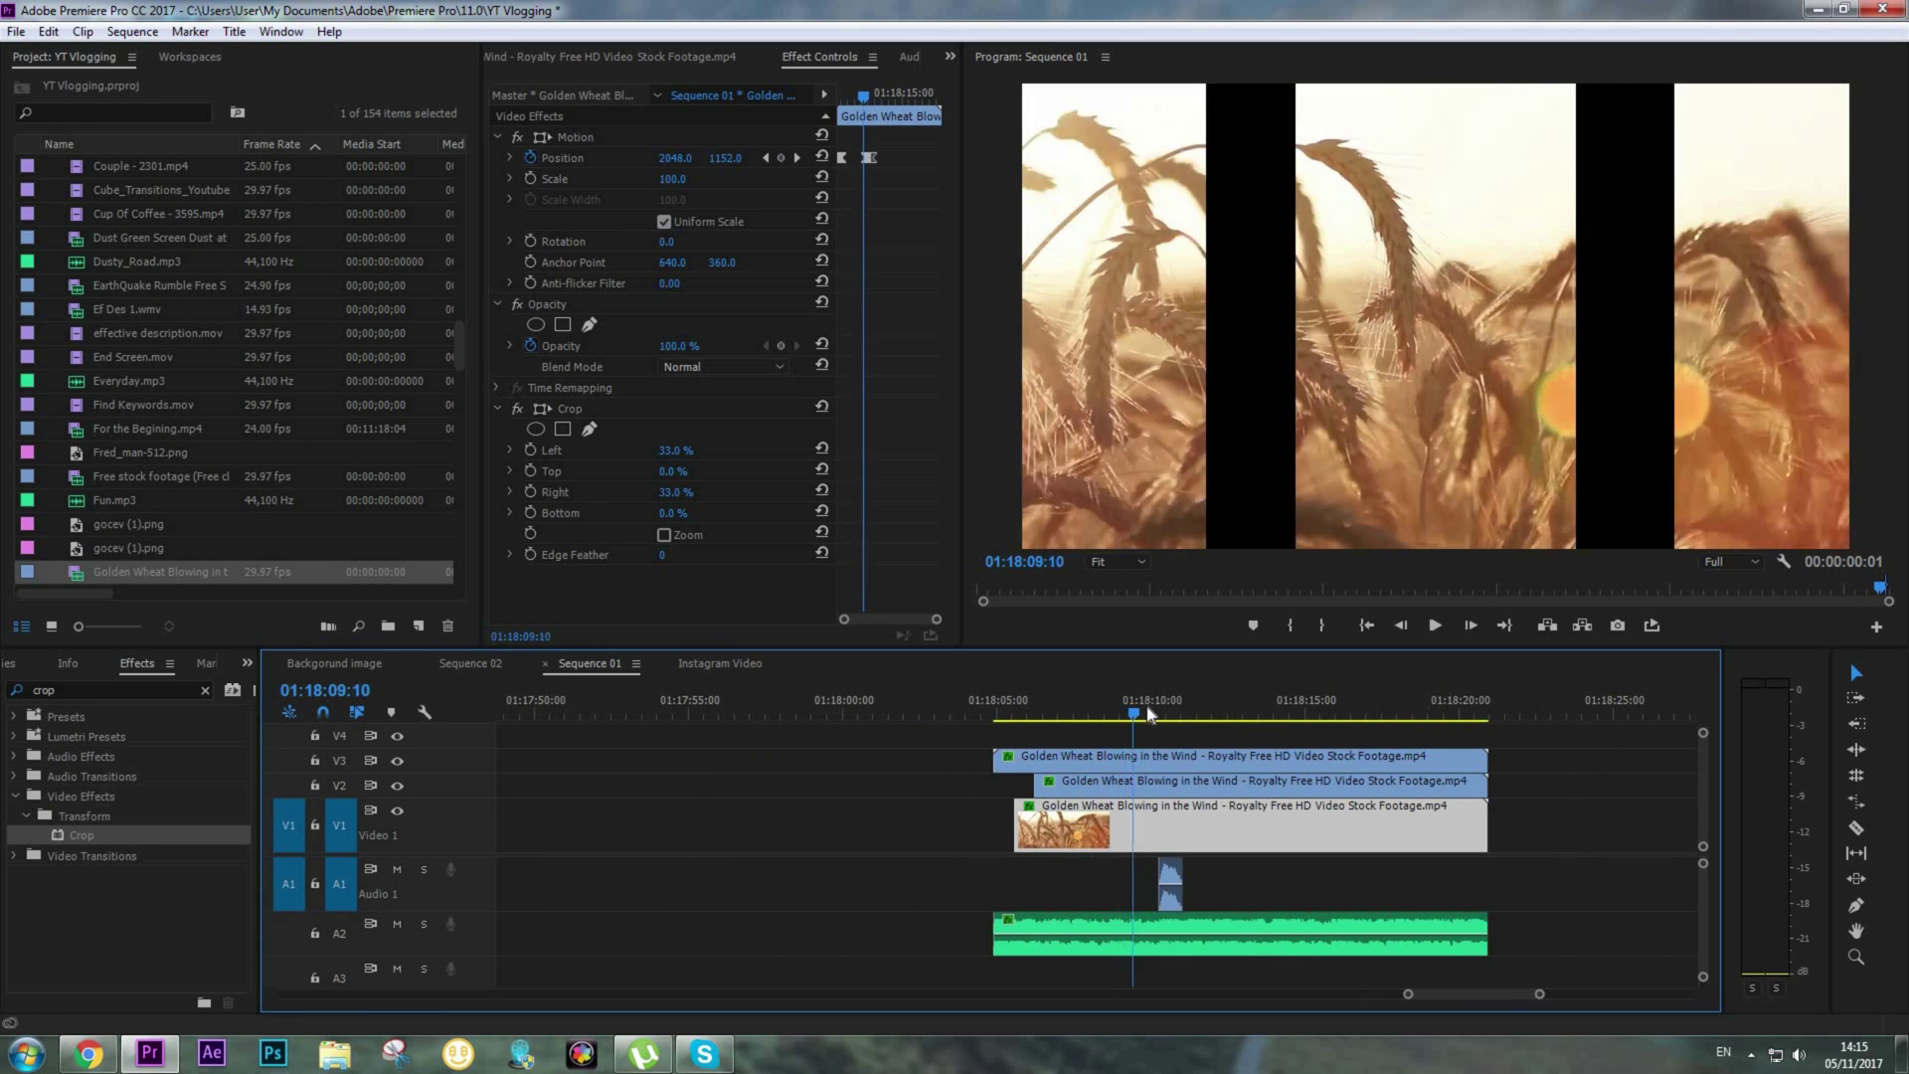
pyautogui.click(1146, 712)
pyautogui.press('=')
pyautogui.scroll(-1, 1133, 810)
pyautogui.moveTo(829, 712); pyautogui.dragTo(890, 714)
# Return to the new split-screen at 01:18:44:14, scrub through its animation, and go back to 01:18:40:01
pyautogui.press('-')
pyautogui.press('-')
pyautogui.click(1584, 701)
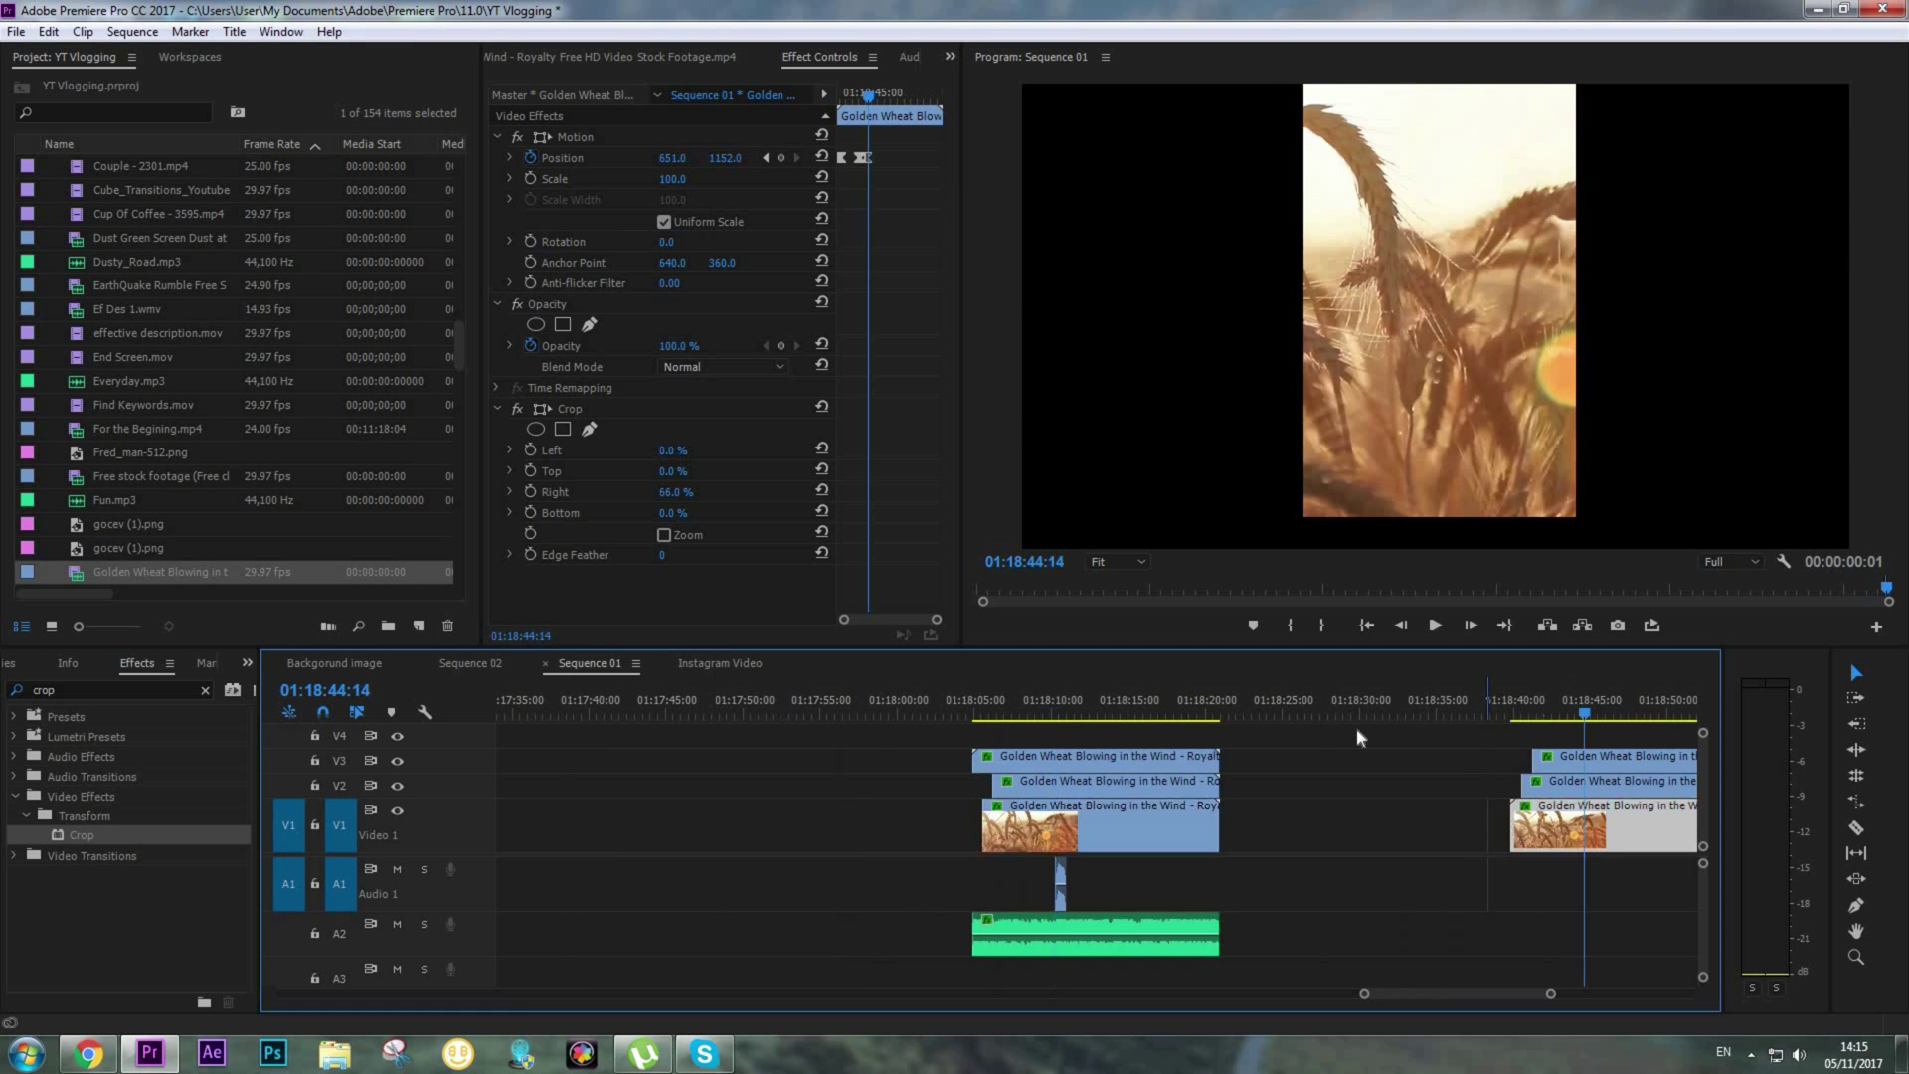
pyautogui.press('=')
pyautogui.press('=')
pyautogui.scroll(-1, 803, 701)
pyautogui.moveTo(843, 712); pyautogui.dragTo(1173, 736)
pyautogui.press('-')
pyautogui.press('-')
pyautogui.moveTo(1012, 718); pyautogui.dragTo(946, 721)
pyautogui.press('=')
pyautogui.press('=')
pyautogui.press('=')
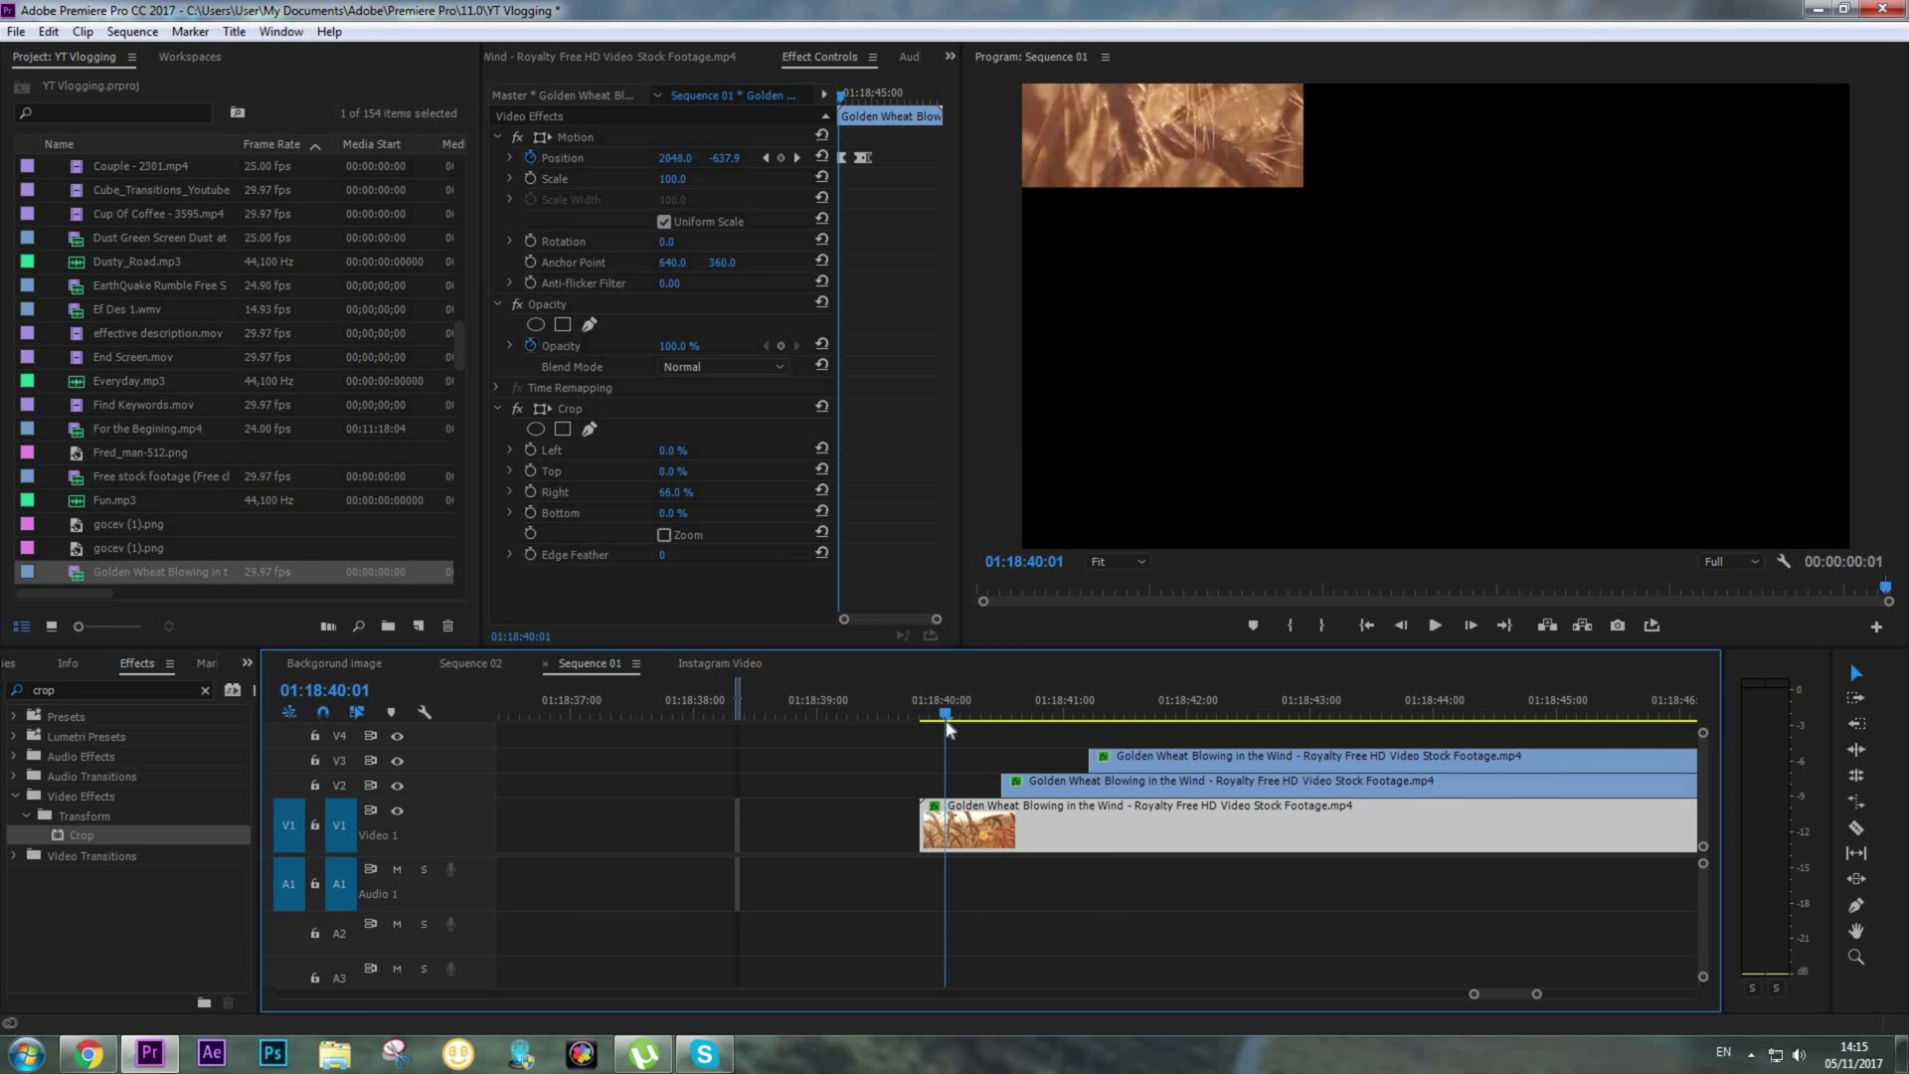
pyautogui.press('-')
pyautogui.press('-')
pyautogui.press('-')
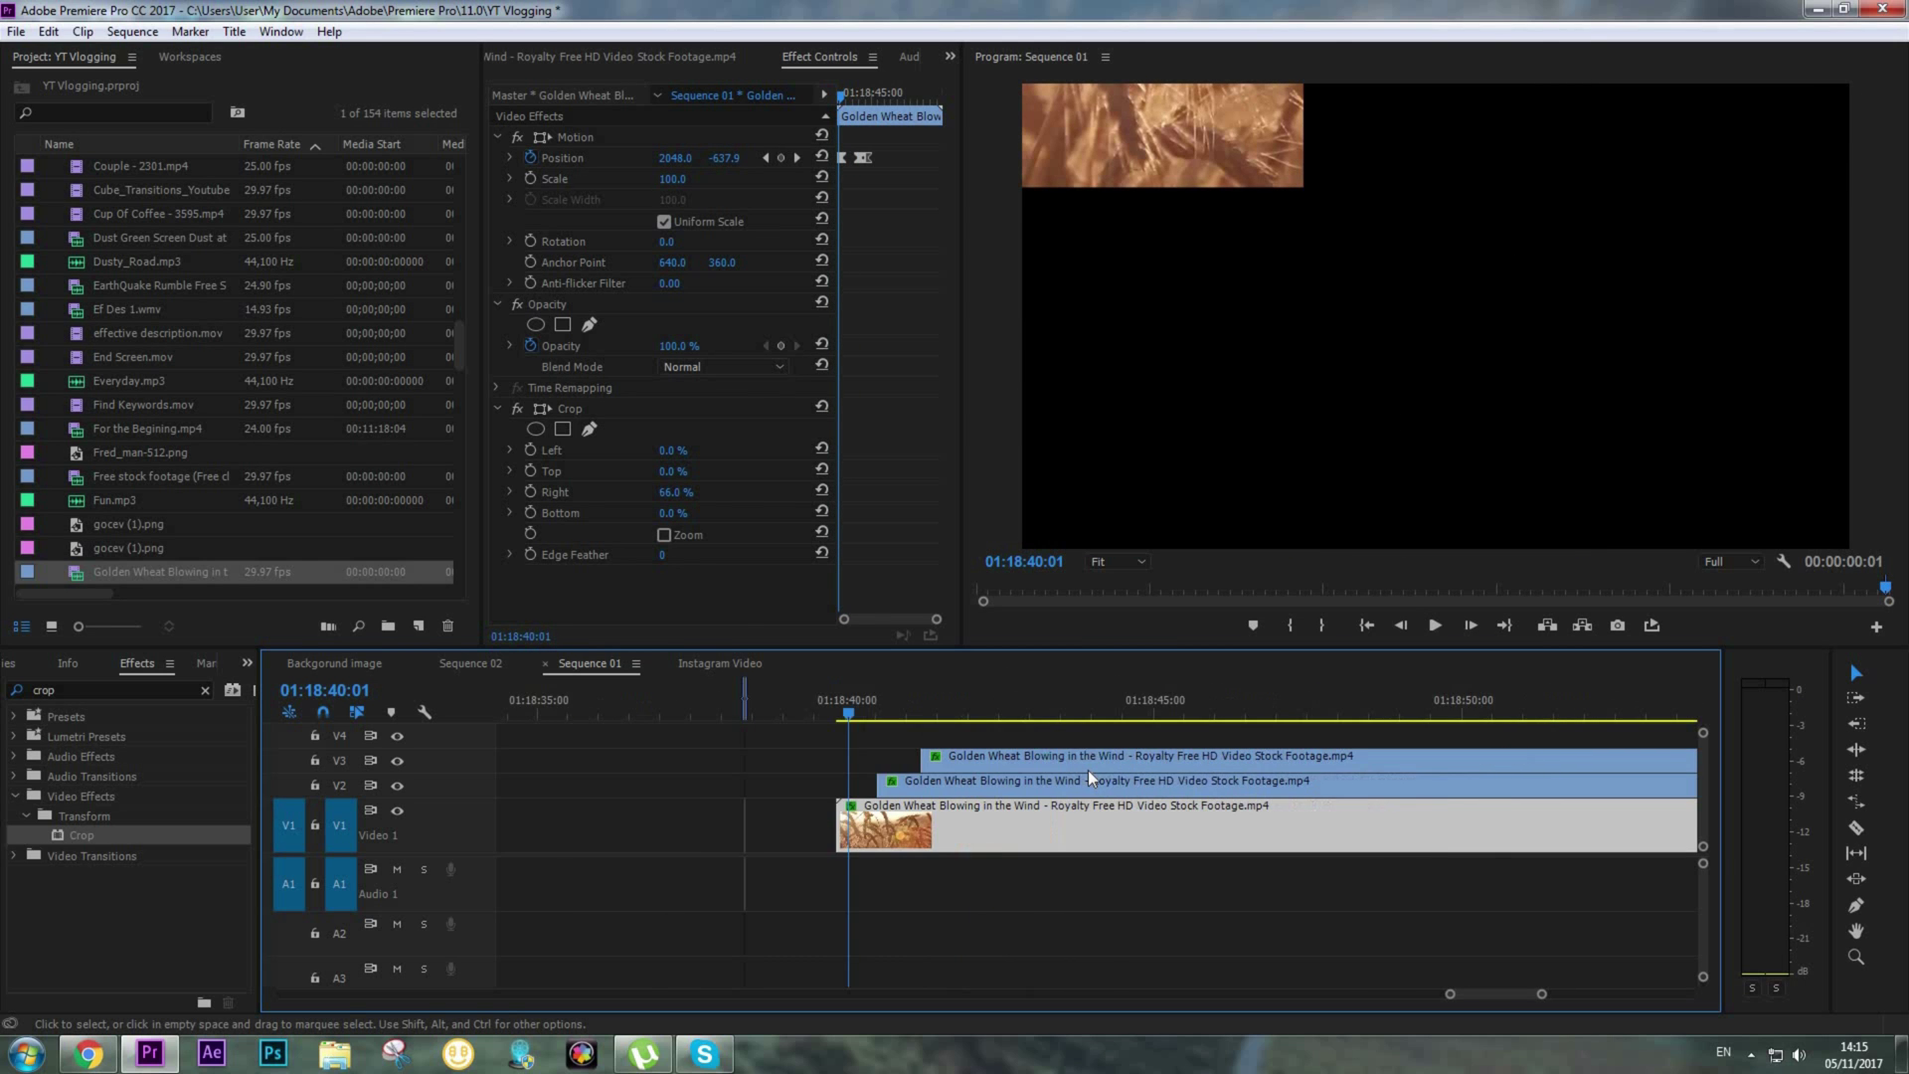
pyautogui.press('-')
pyautogui.press('=')
pyautogui.press('=')
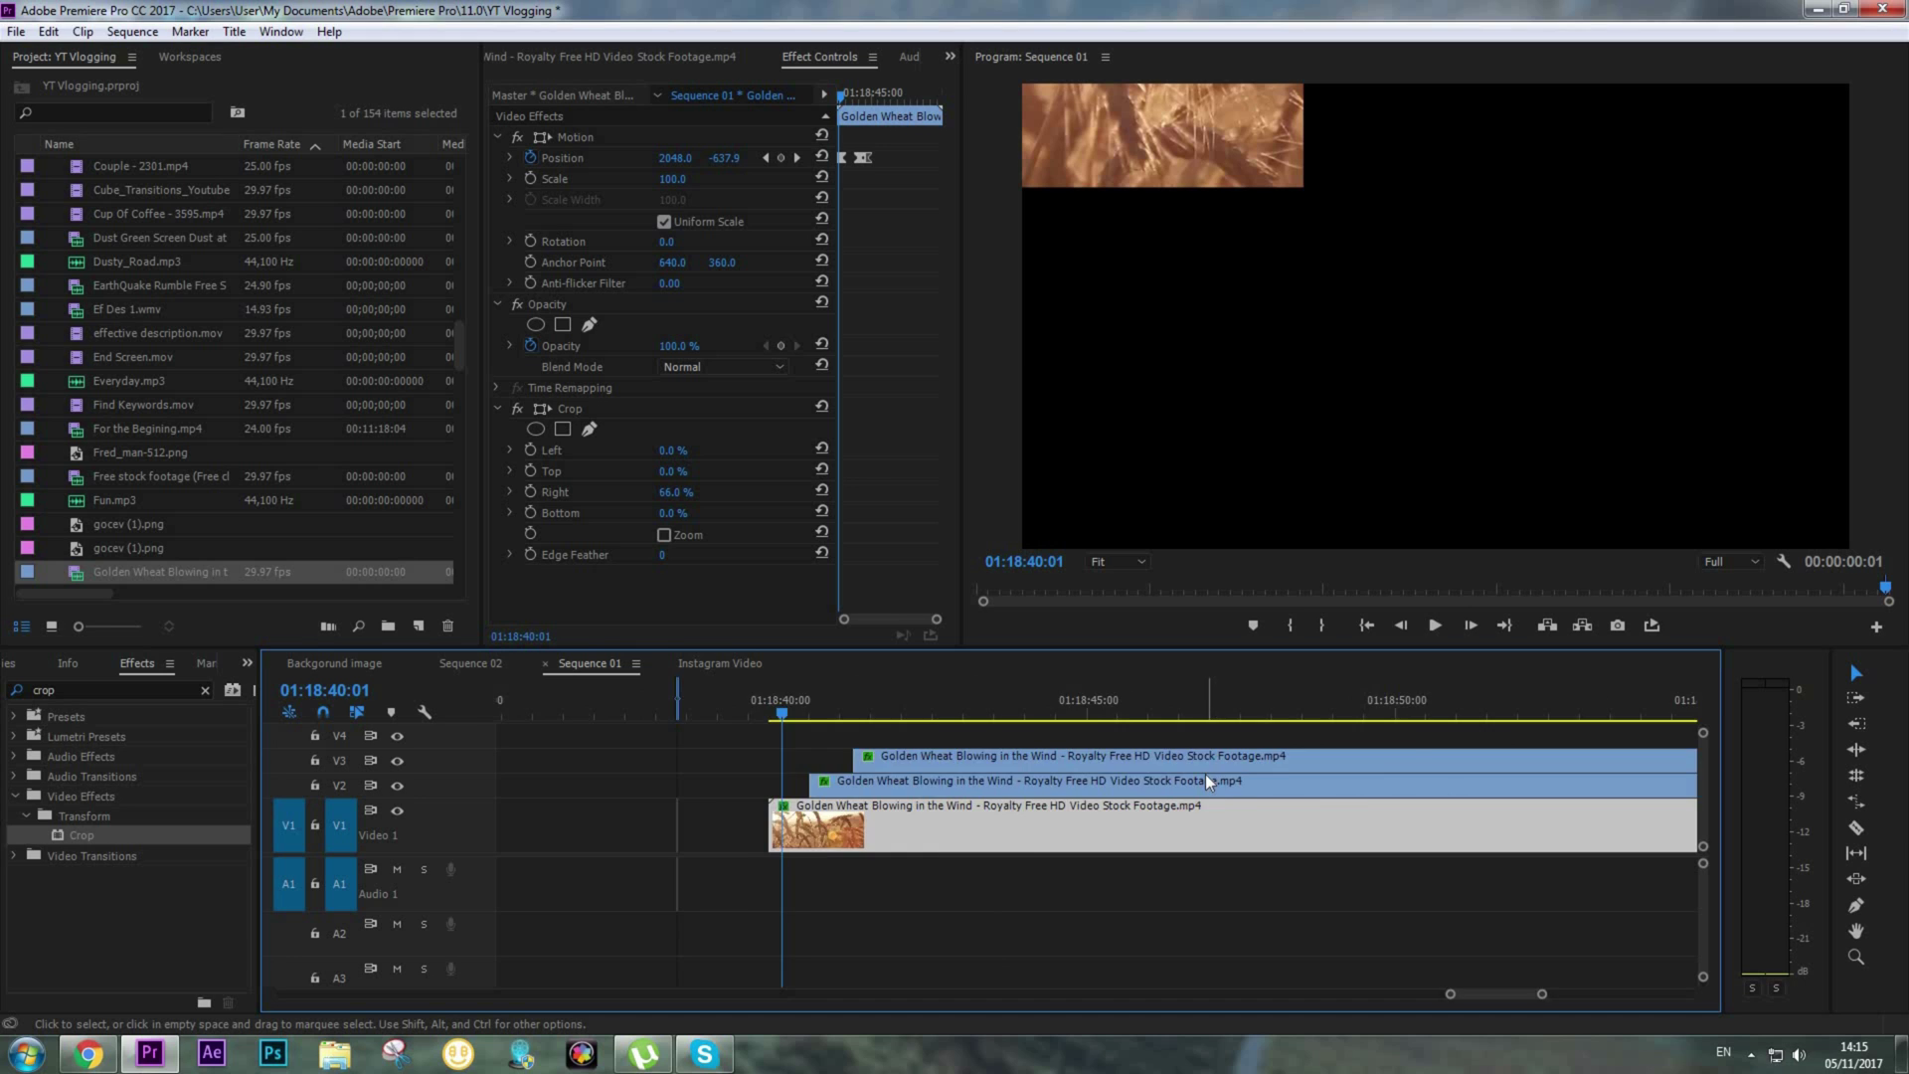
pyautogui.press('-')
pyautogui.scroll(-2, 1215, 770)
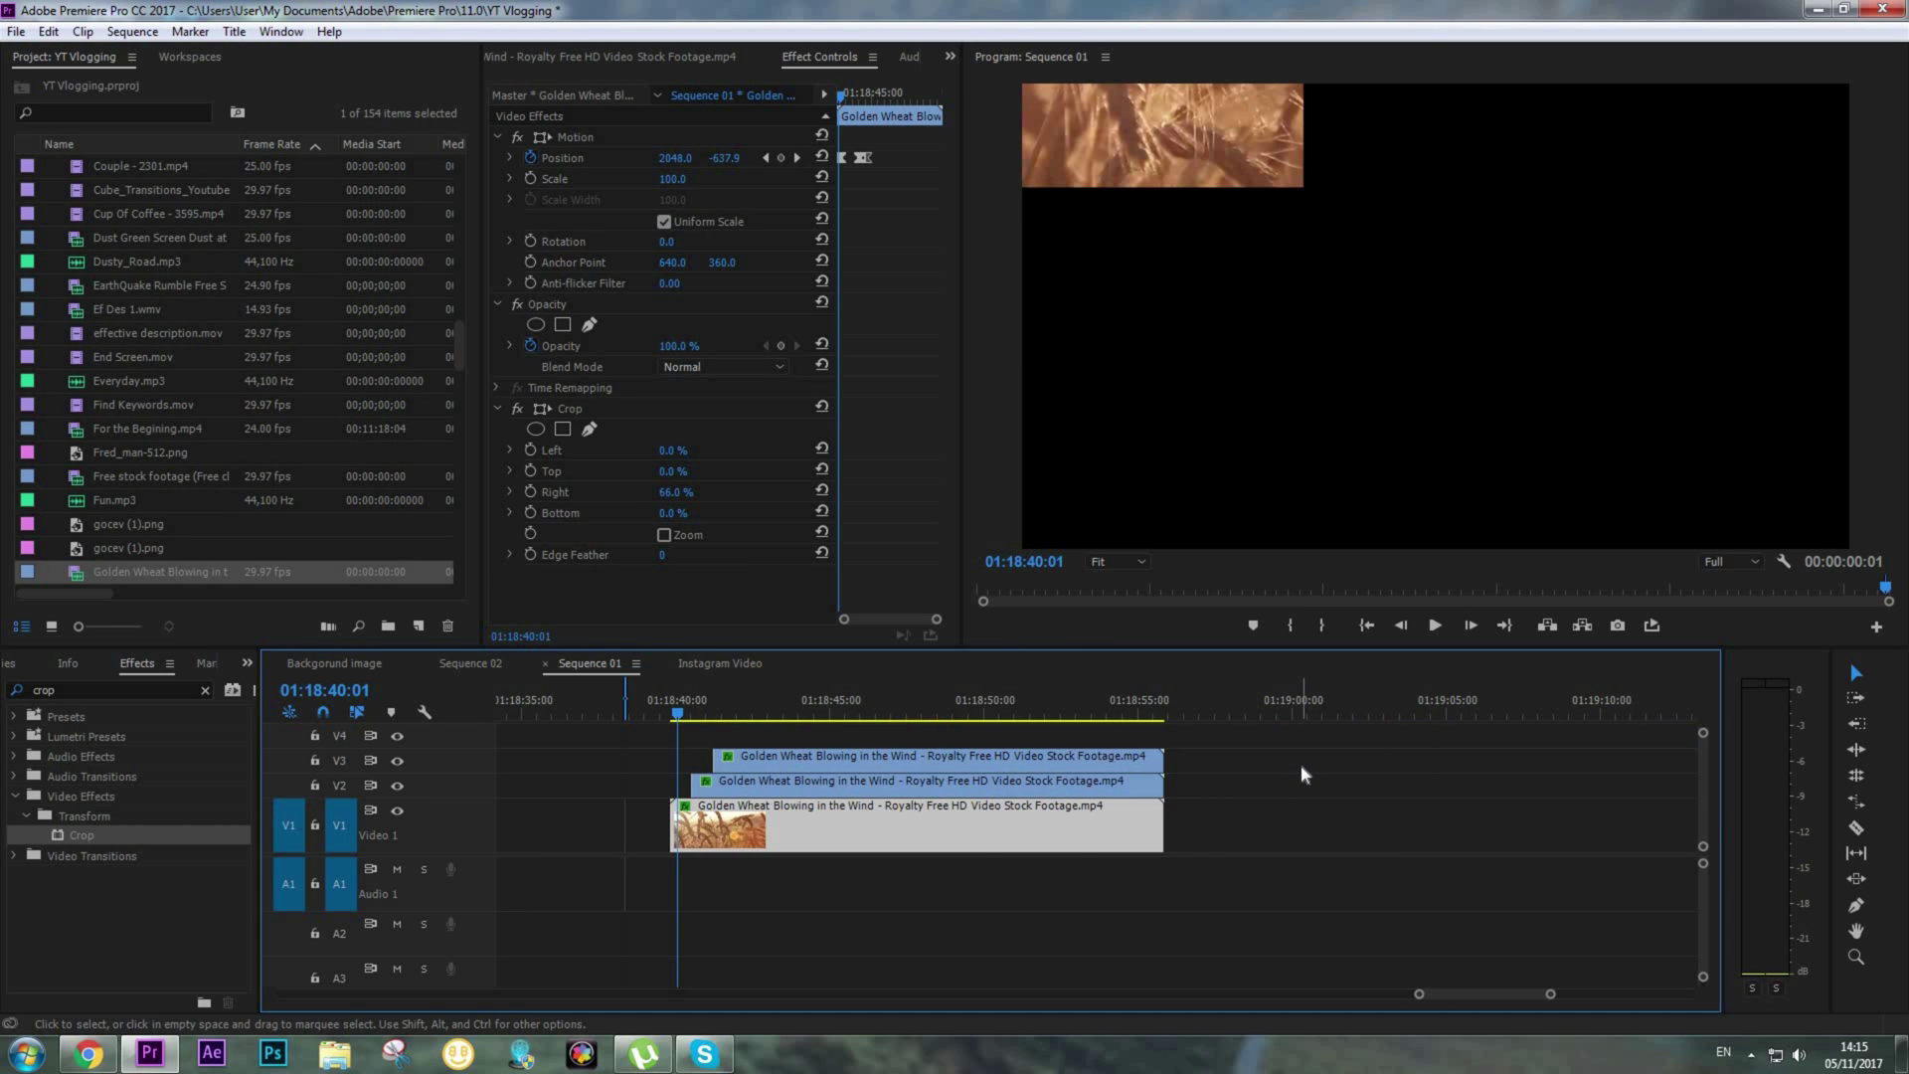